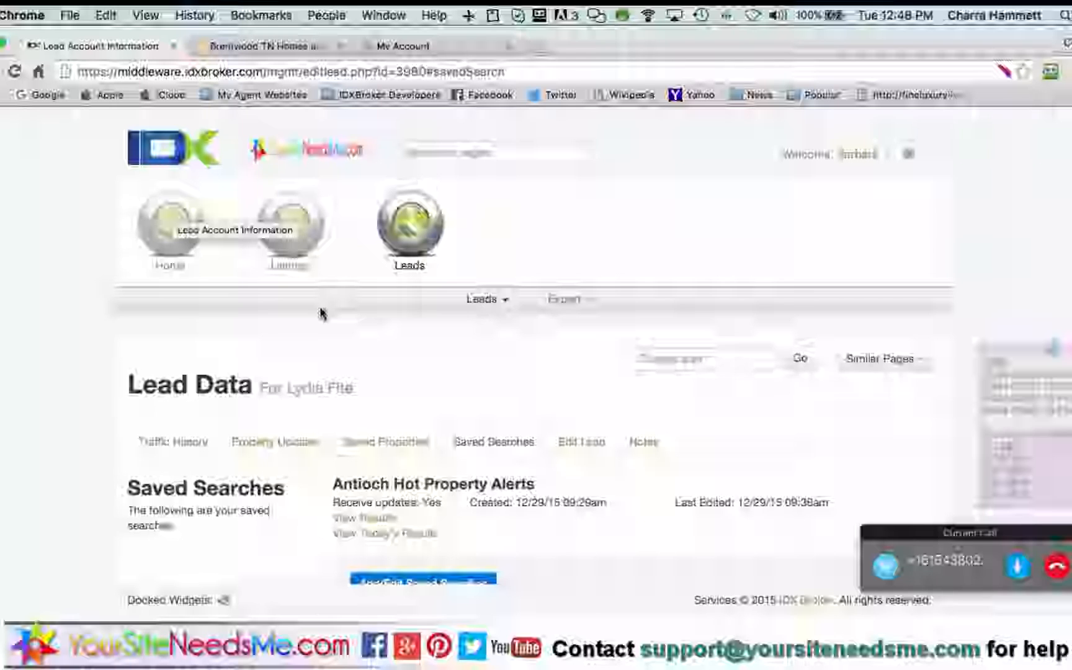
Open the agent's Bio page from the Home menu to edit her account and contact details
mouse_move(174, 243)
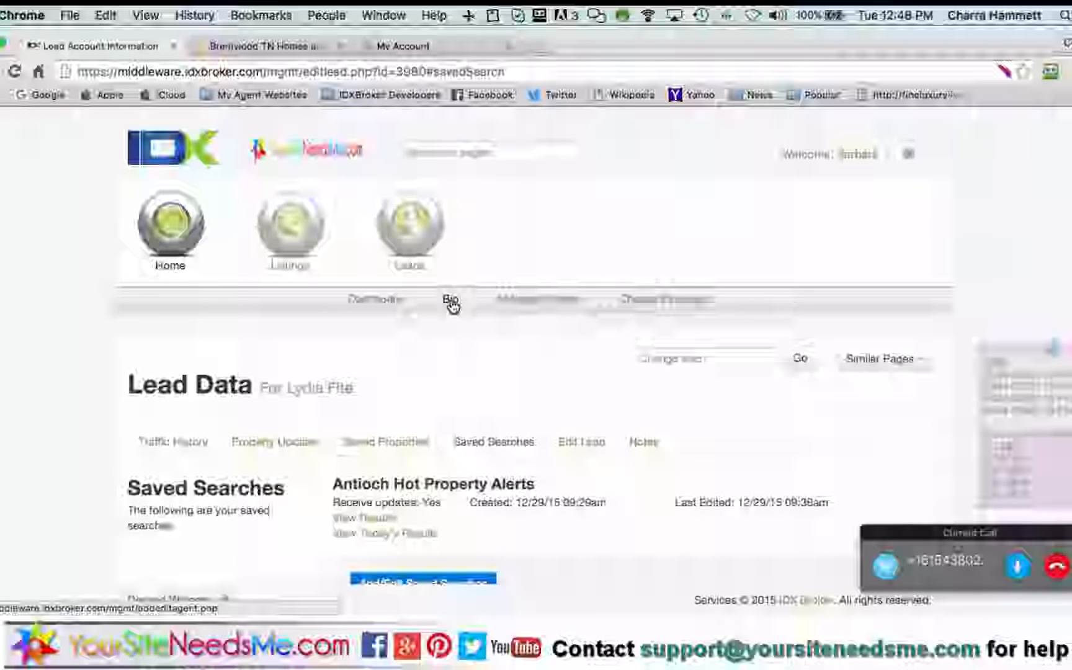
left_click(449, 302)
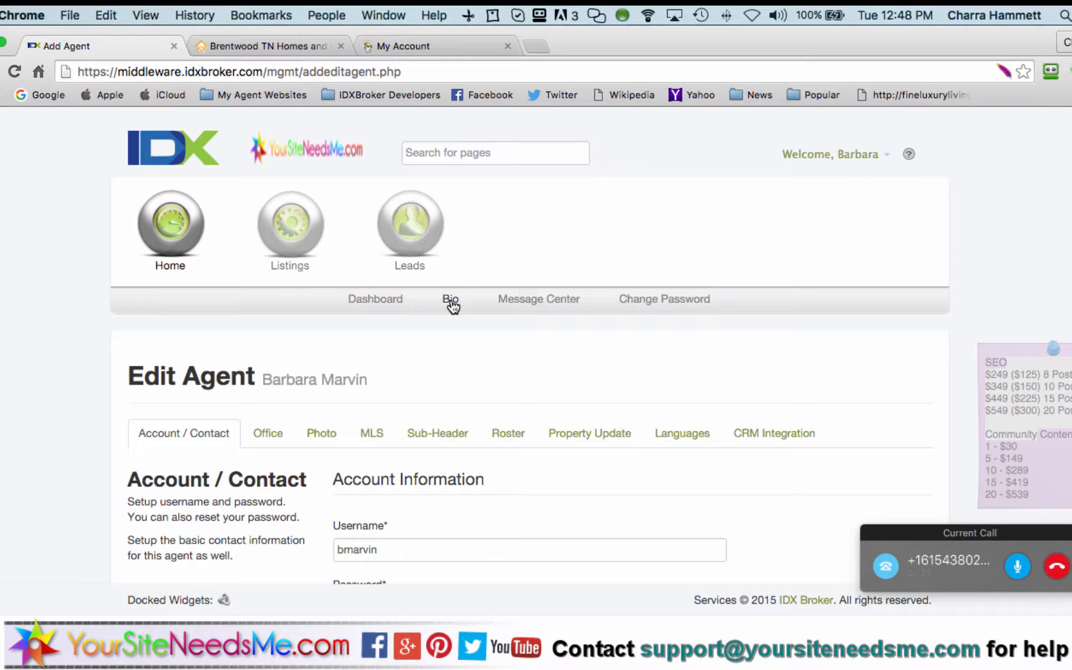
Load benchmarkrealtytn.com in a new tab, then return to the GoDaddy My Account page
left_click(540, 45)
type("benchmarkrealtytn.com")
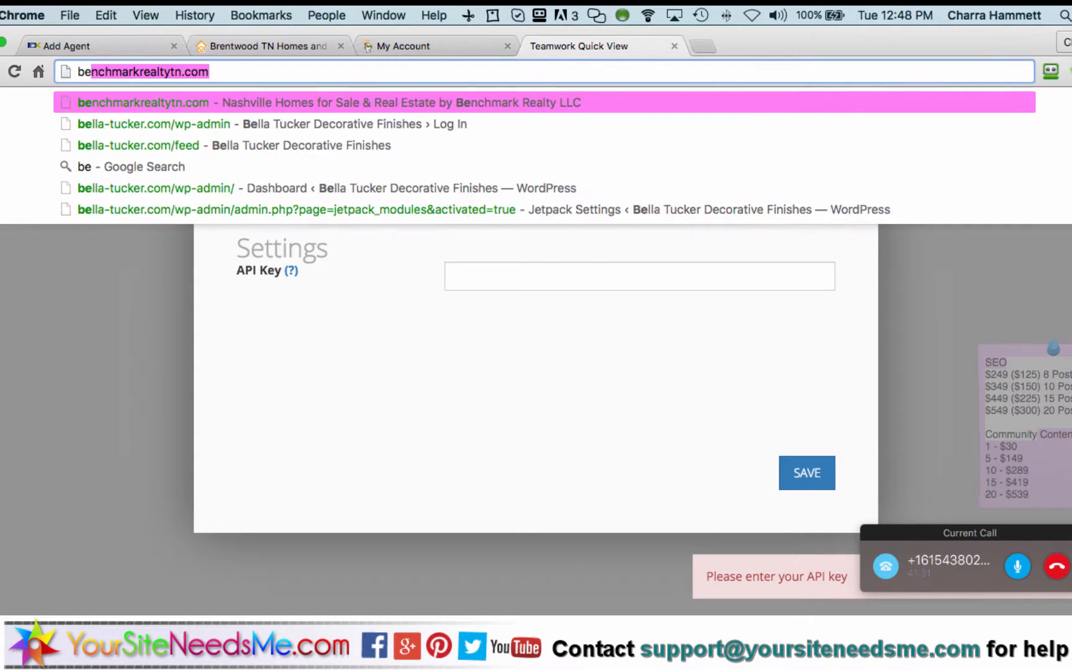
key("Return")
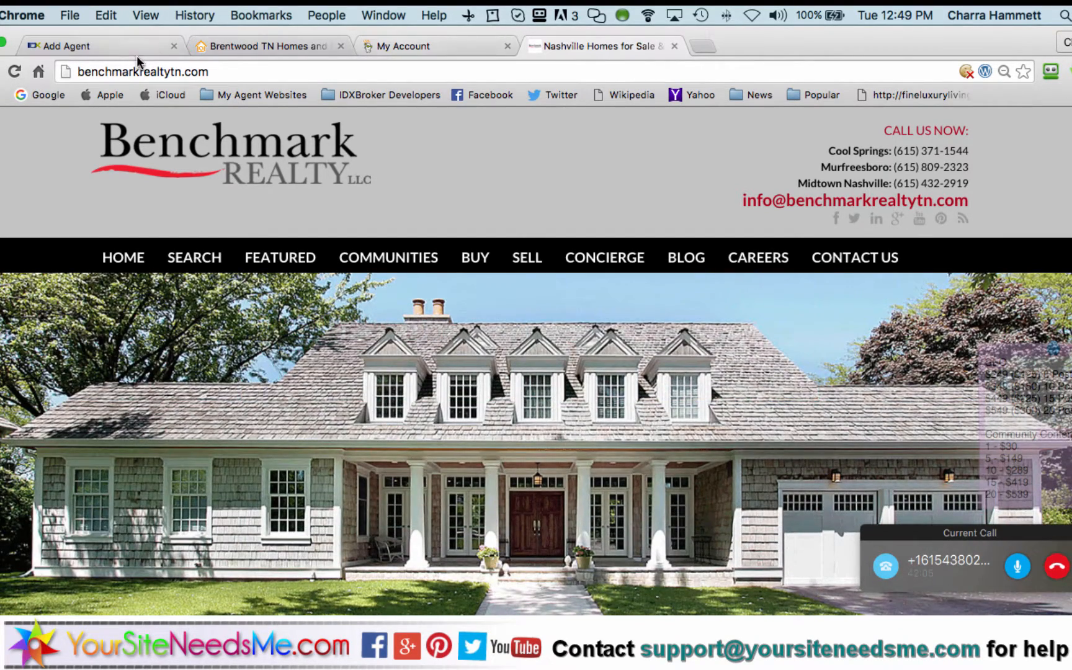
left_click(444, 53)
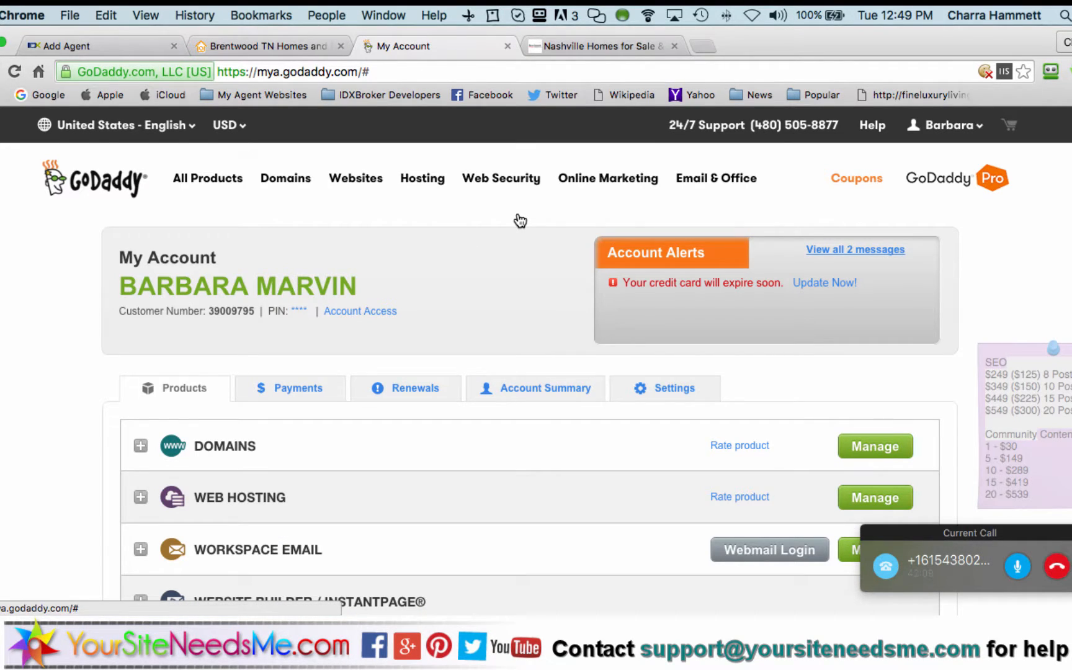
Go from the account quick links to the full GoDaddy dashboard and open Domains management
scroll(411, 239, "down", 4)
scroll(411, 239, "up", 4)
left_click(955, 127)
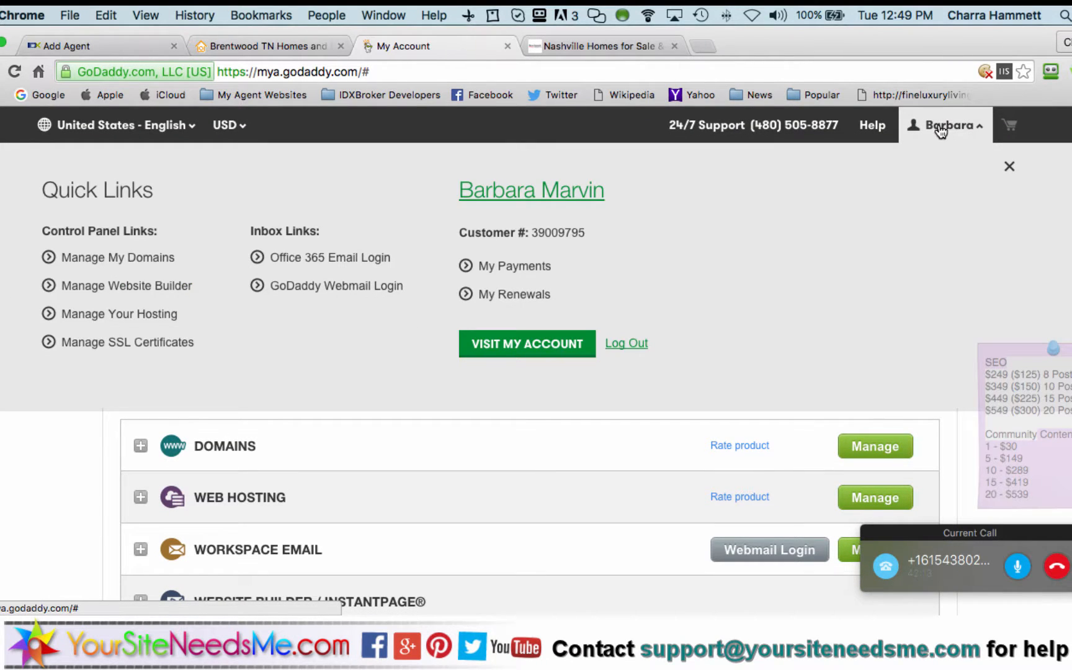
left_click(539, 347)
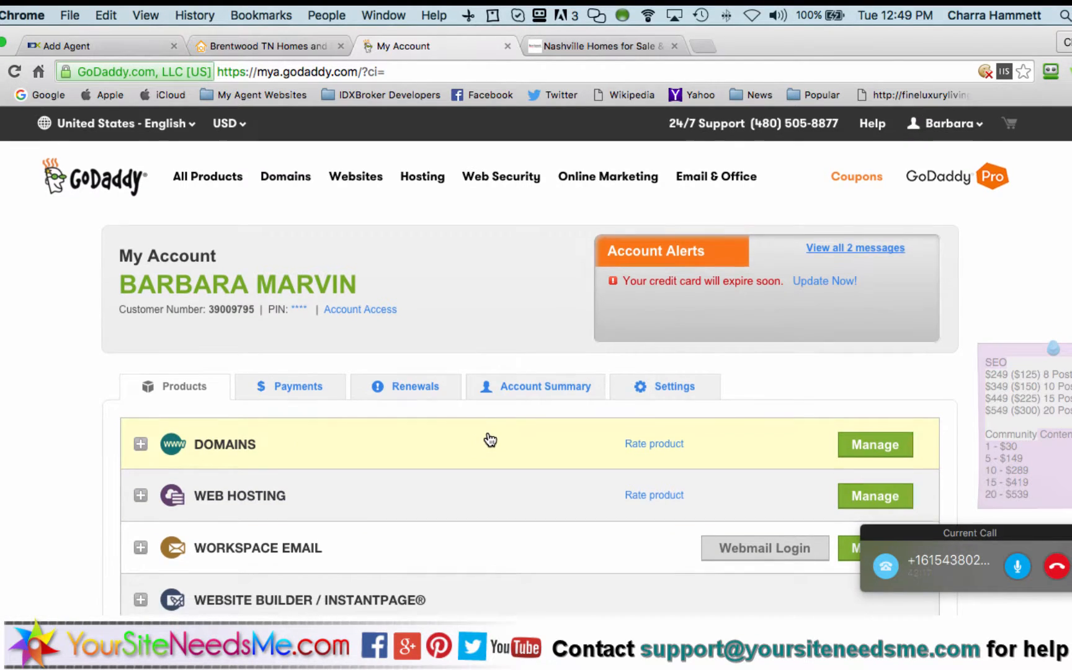
scroll(490, 439, "down", 5)
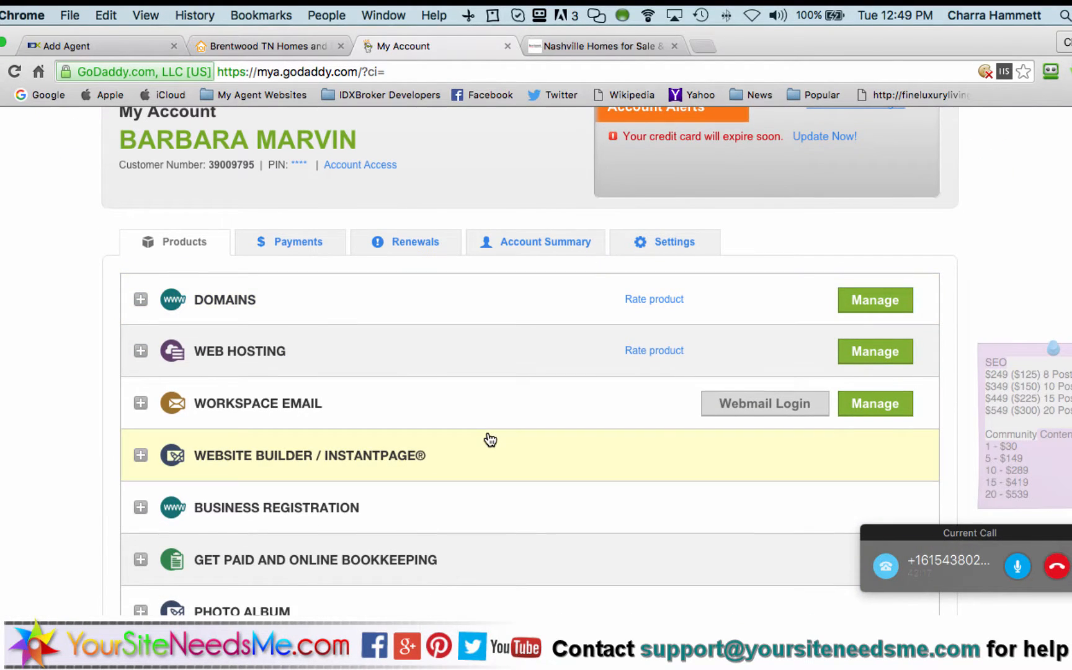
left_click(877, 302)
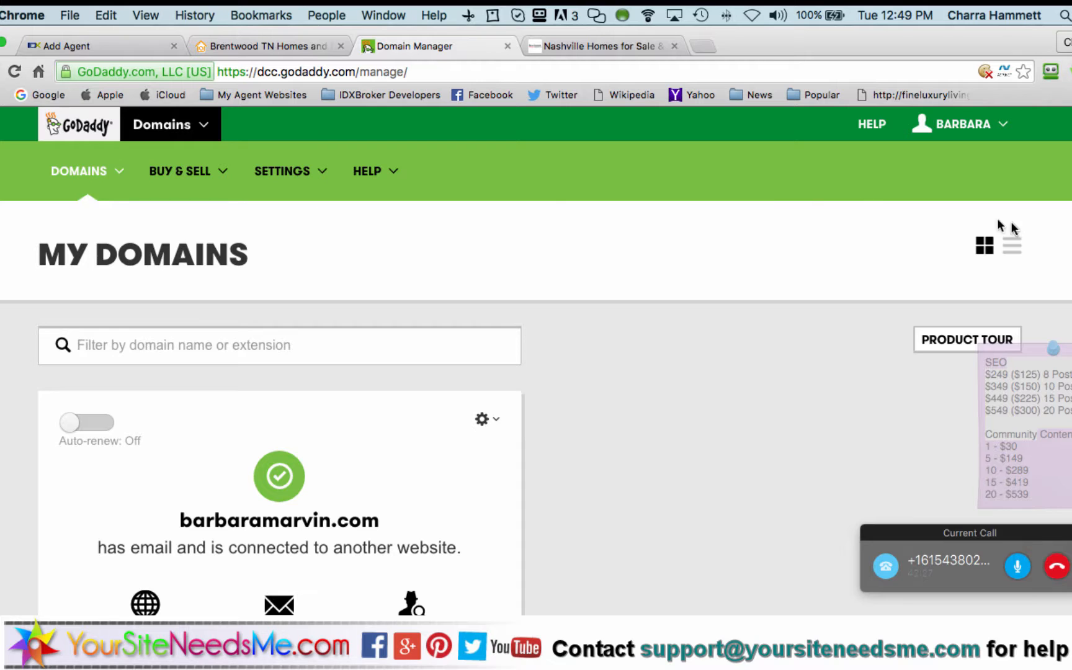
In list view, open the agent's domain and review its DOMAINCONTROL.COM nameservers and forwarding
left_click(1013, 249)
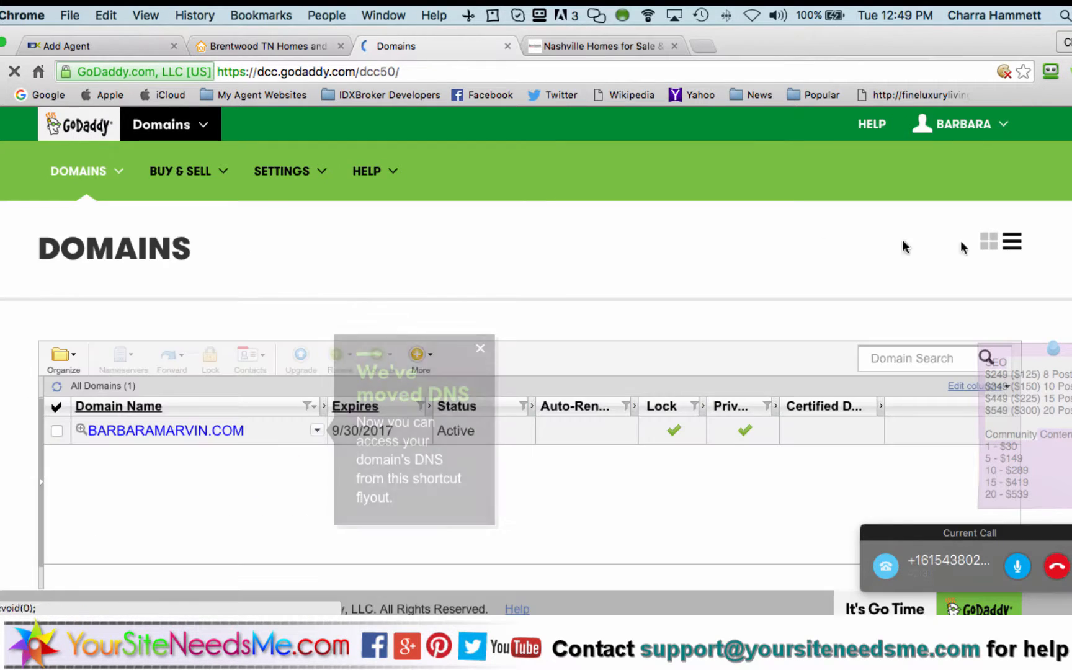
scroll(248, 301, "down", 1)
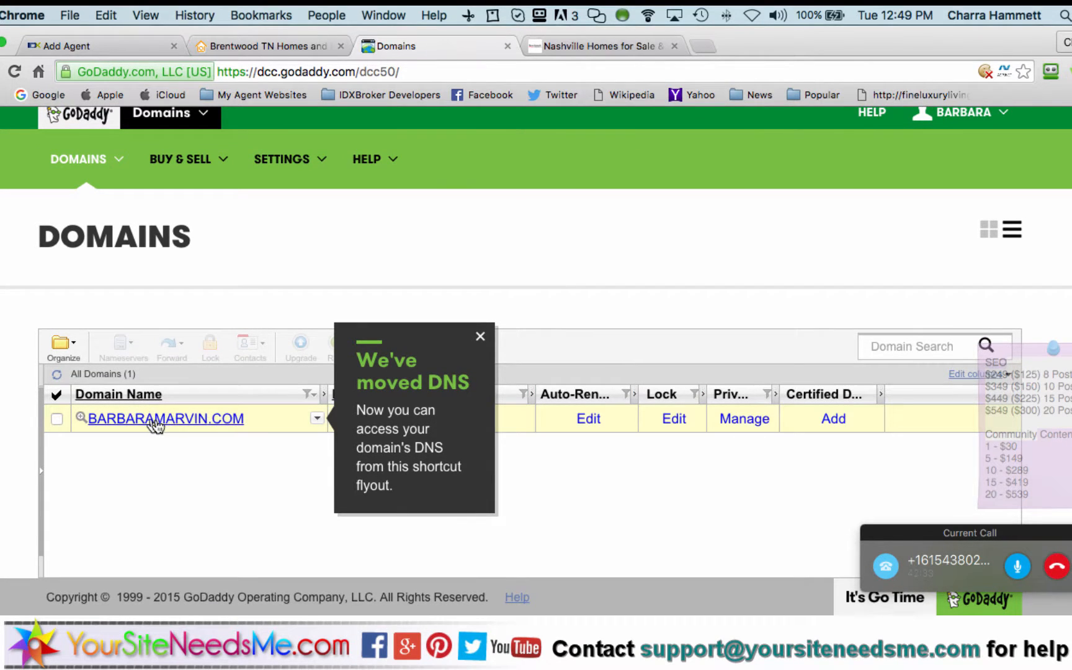
left_click(302, 455)
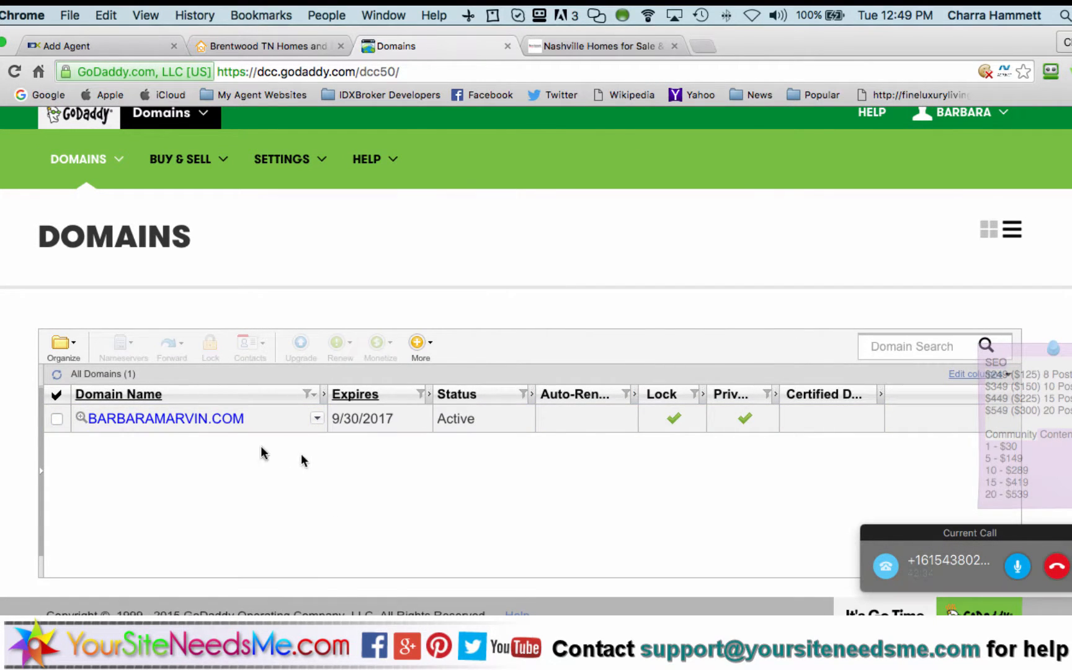
left_click(147, 420)
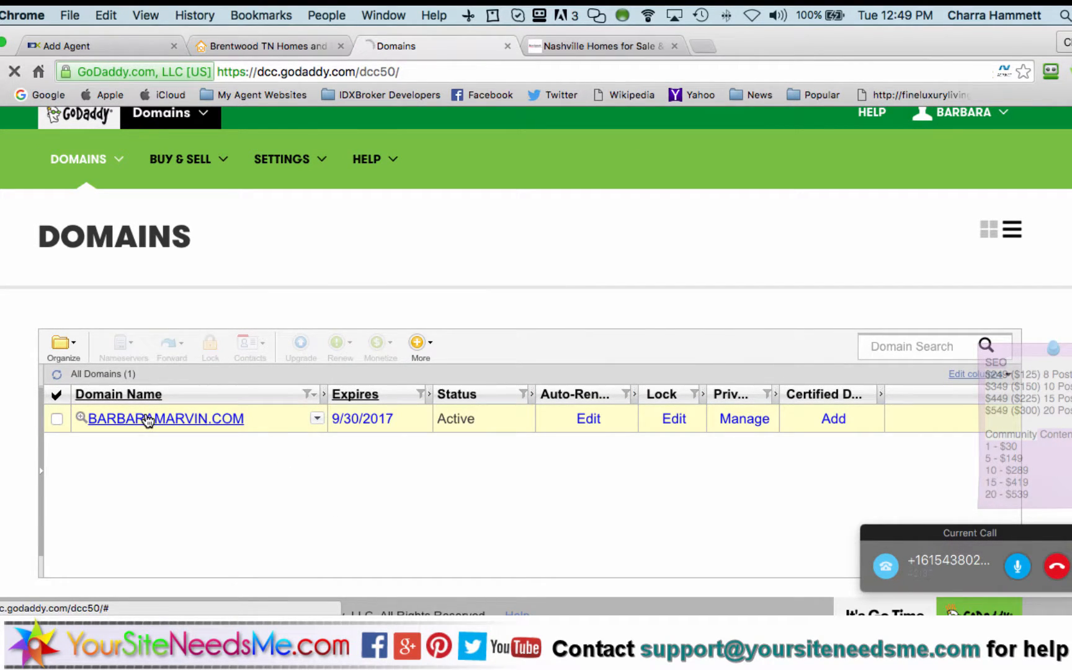
scroll(148, 420, "down", 5)
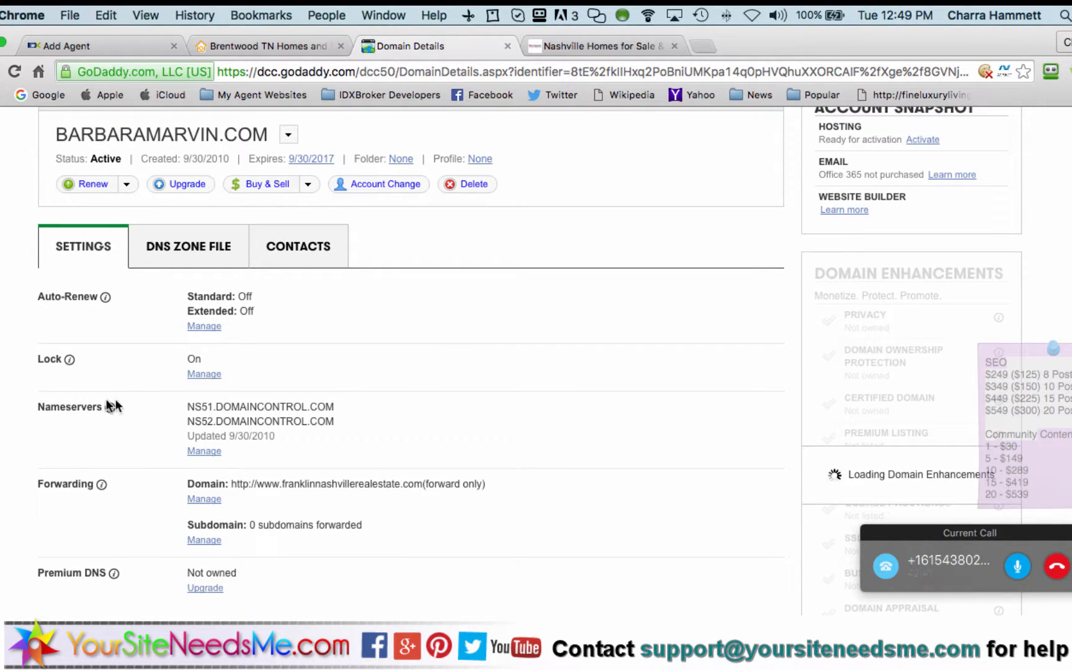
left_click_drag(340, 423, 189, 409)
left_click(189, 410)
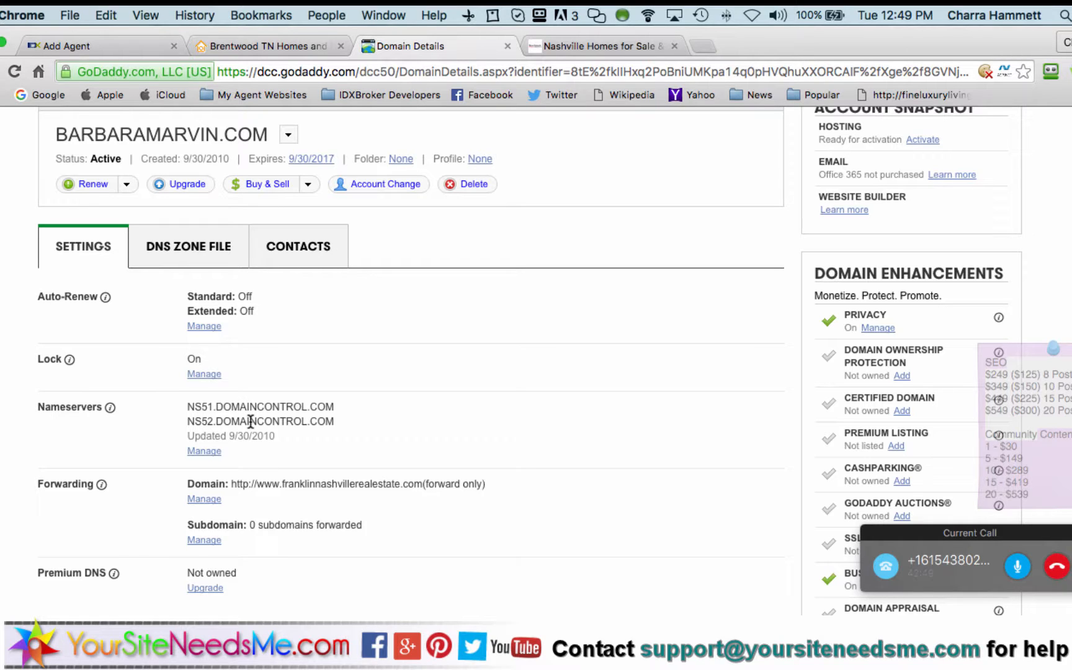
scroll(251, 422, "down", 4)
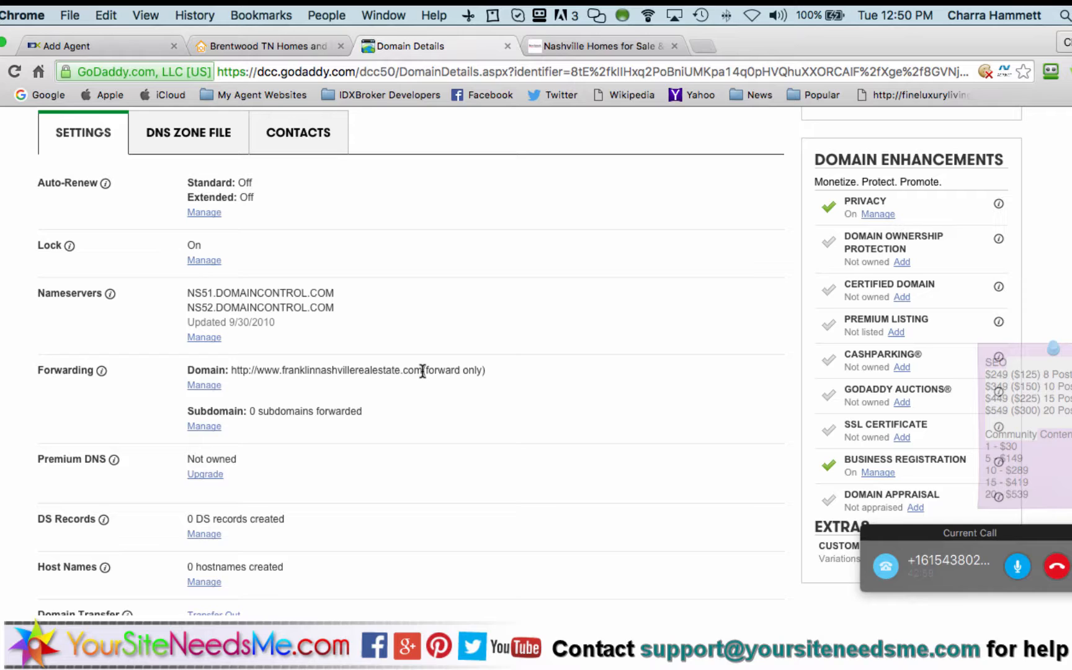
left_click(311, 47)
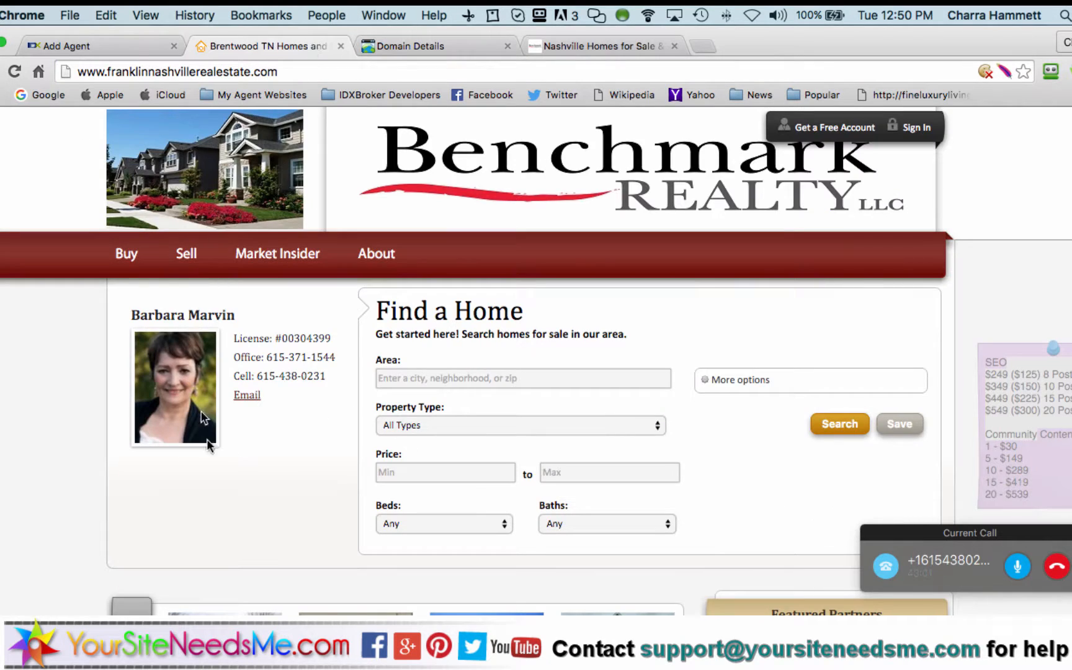
scroll(212, 451, "down", 15)
scroll(214, 459, "up", 15)
left_click(132, 46)
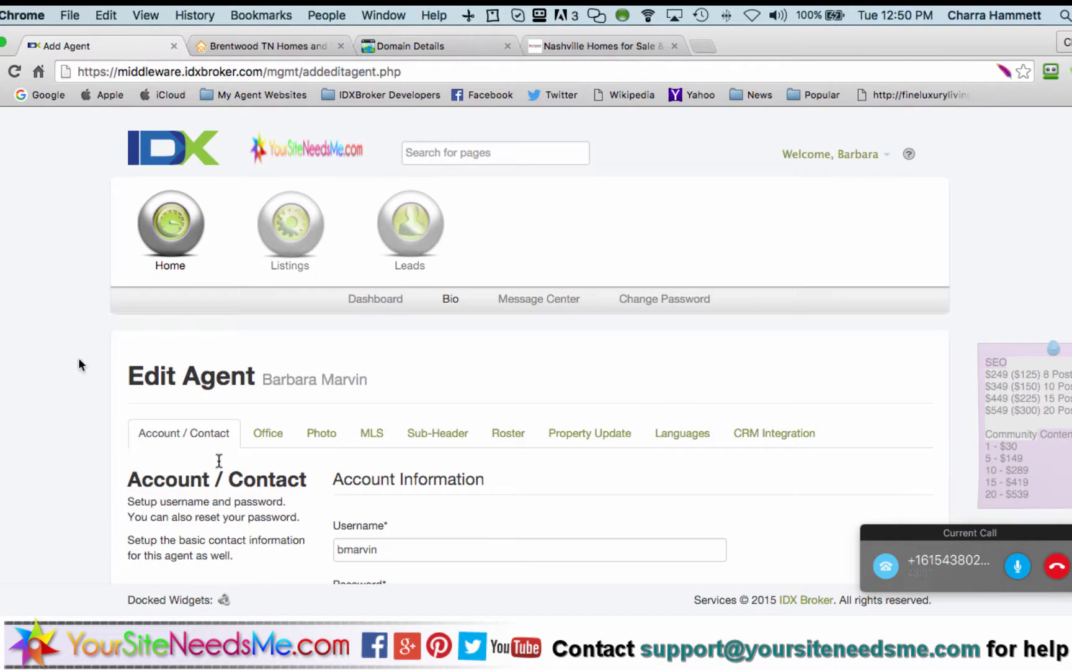
left_click(428, 45)
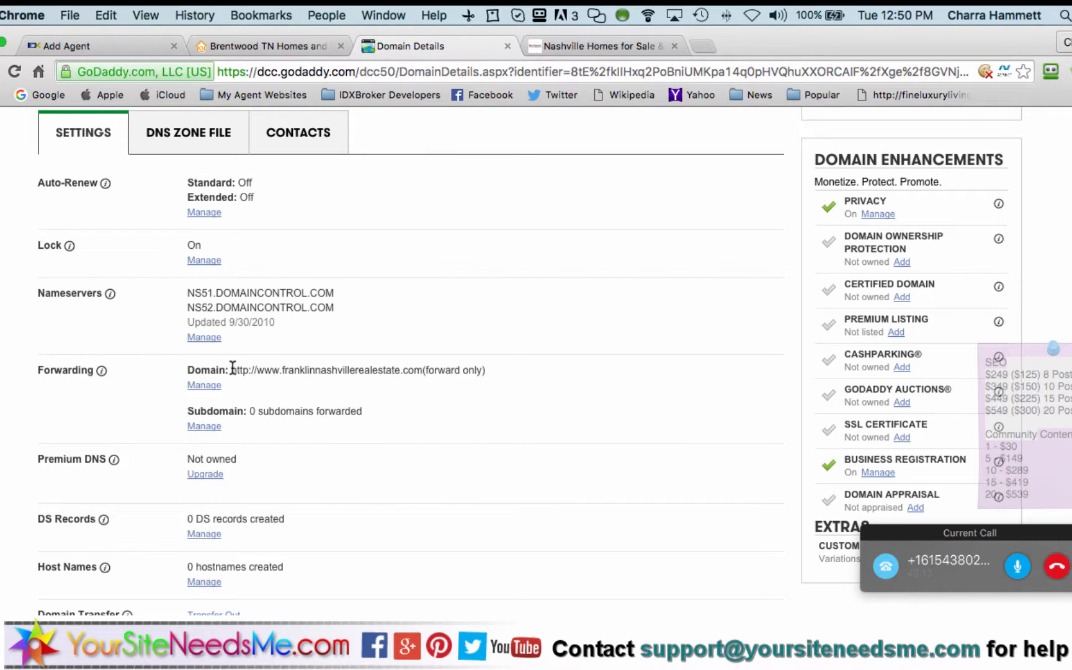
Open CONCIERGE > Meet Our Agents and search the roster for the agent's surname
left_click(636, 43)
mouse_move(733, 273)
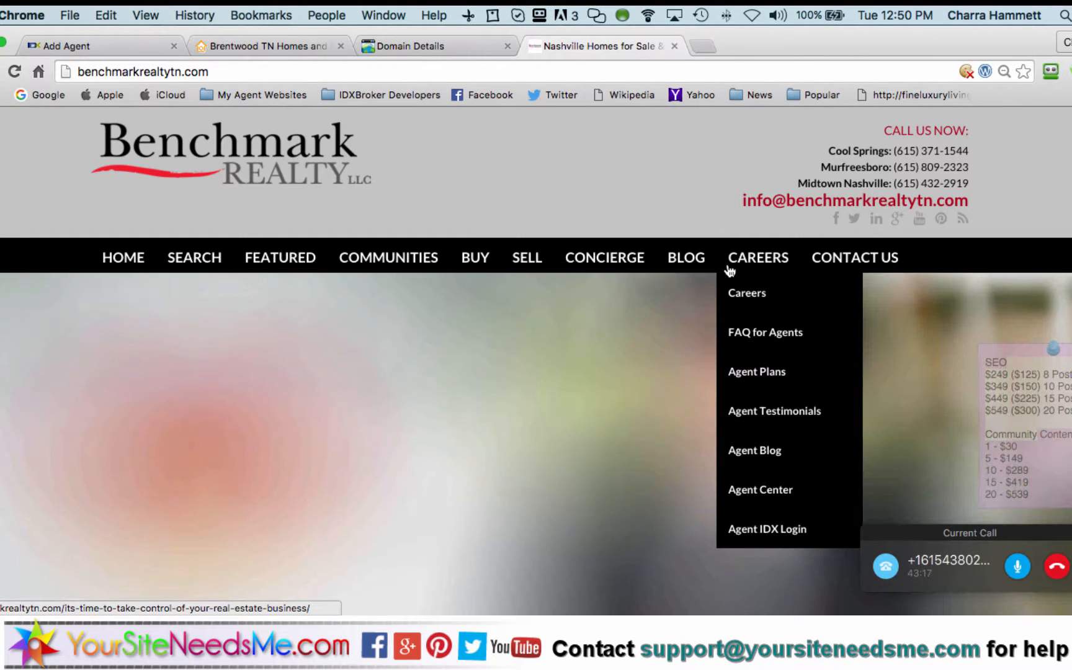
mouse_move(614, 269)
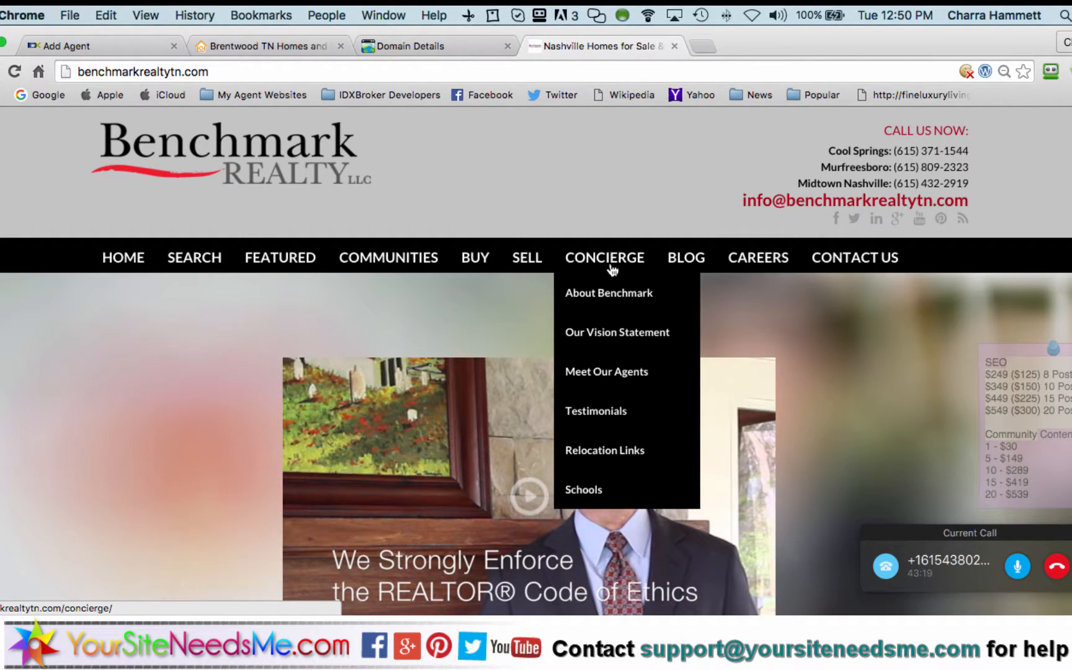
left_click(601, 372)
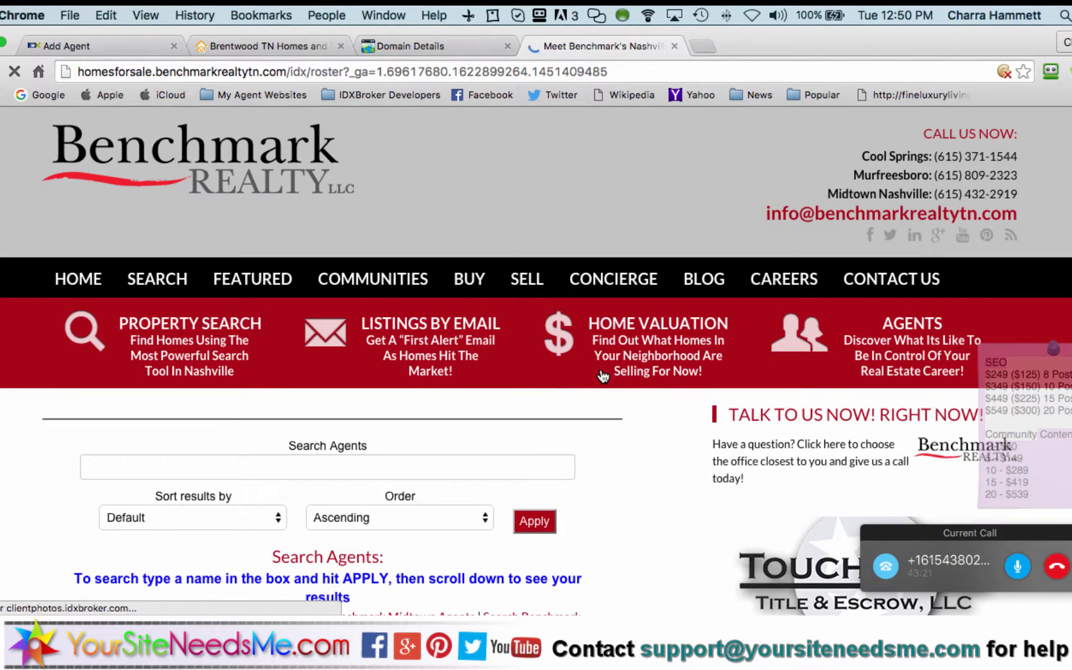
left_click(383, 464)
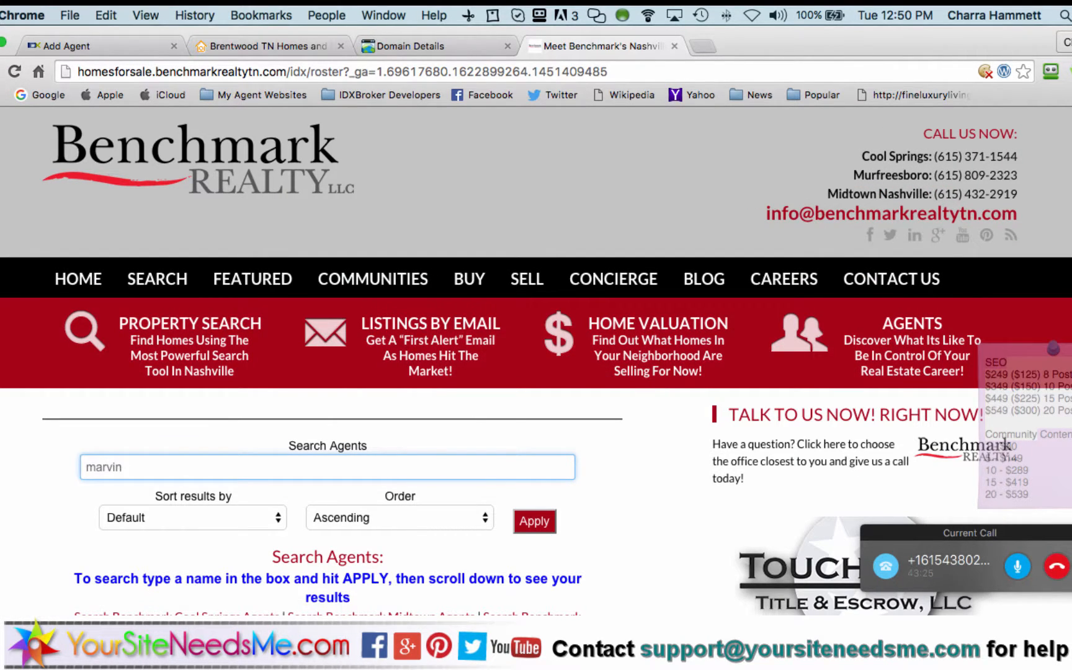
key("Return")
Open the agent's own website from her roster listing, then go back to the results
scroll(248, 487, "down", 1)
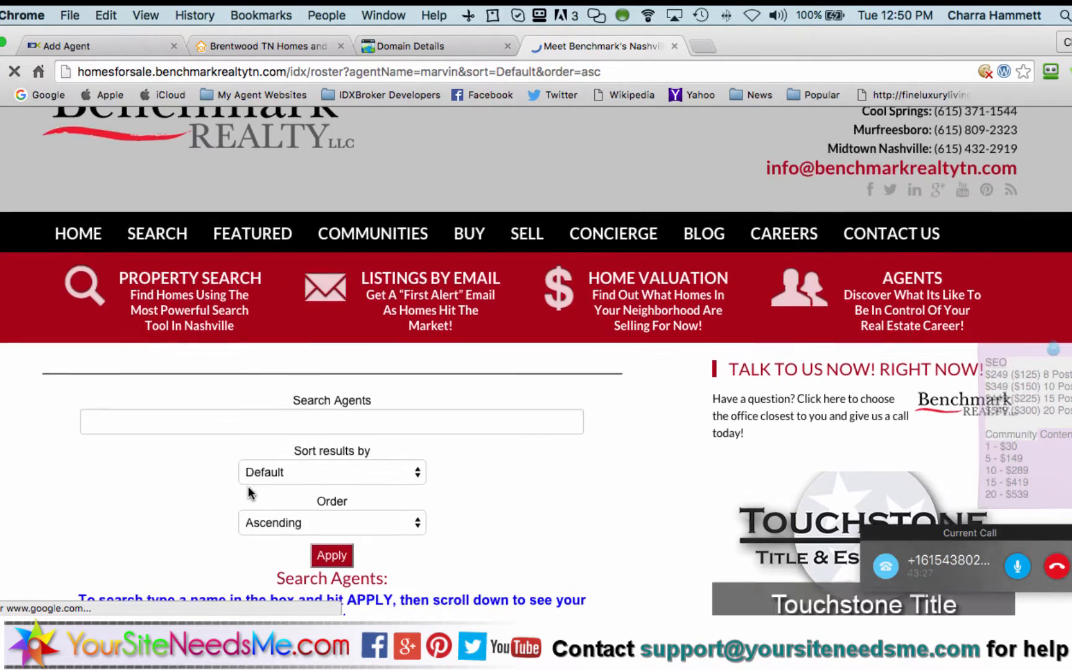
scroll(248, 485, "down", 5)
scroll(16, 462, "down", 6)
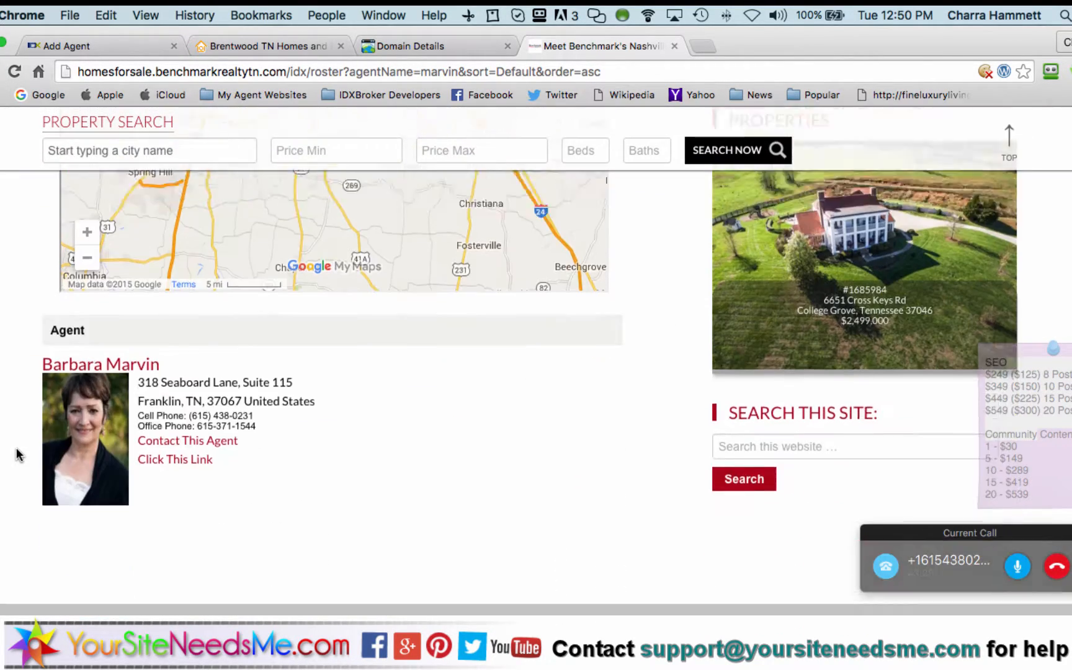
scroll(16, 454, "down", 1)
left_click(106, 324)
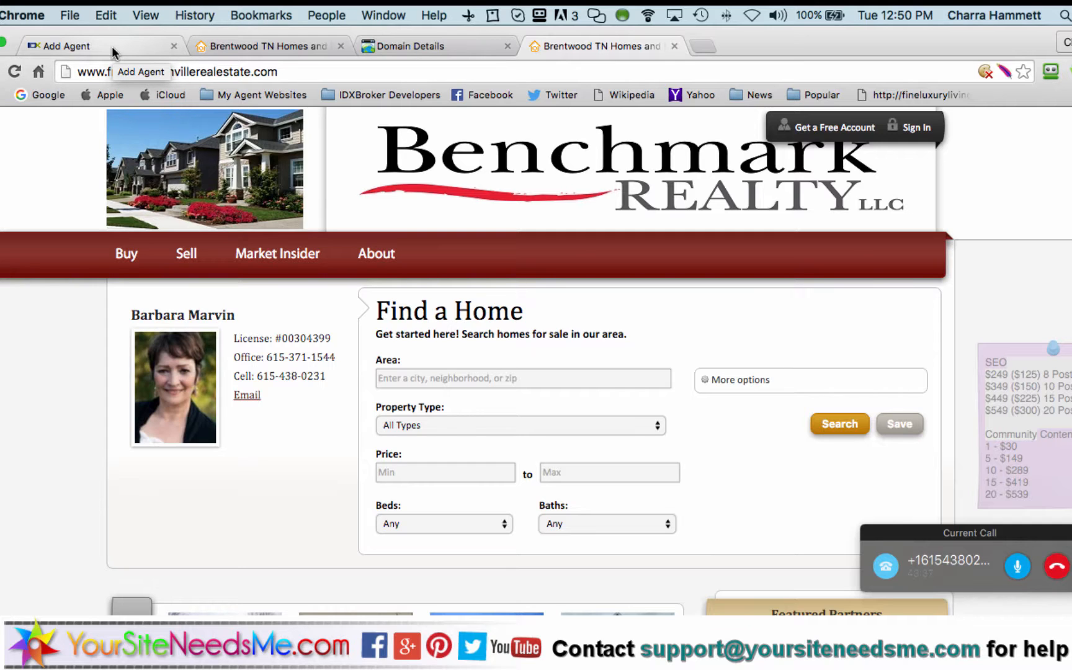
left_click(0, 71)
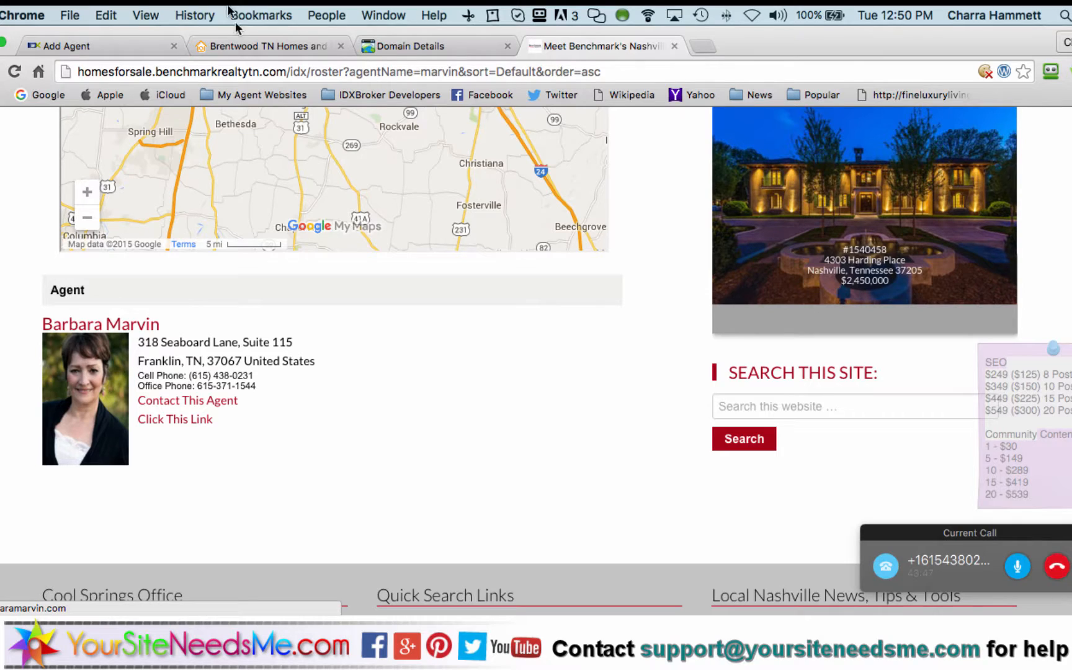
Back in IDX Broker, look through the agent's Offices, Photo, MLS and Sub-Header tabs, then open Roster
left_click(141, 46)
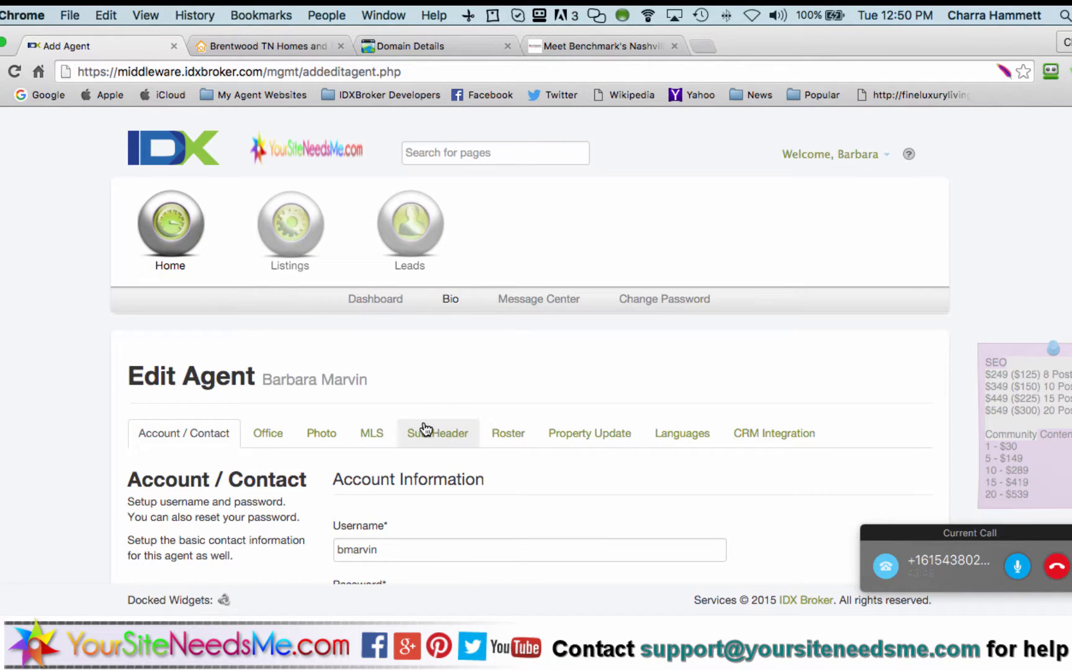
left_click(287, 436)
scroll(319, 372, "down", 2)
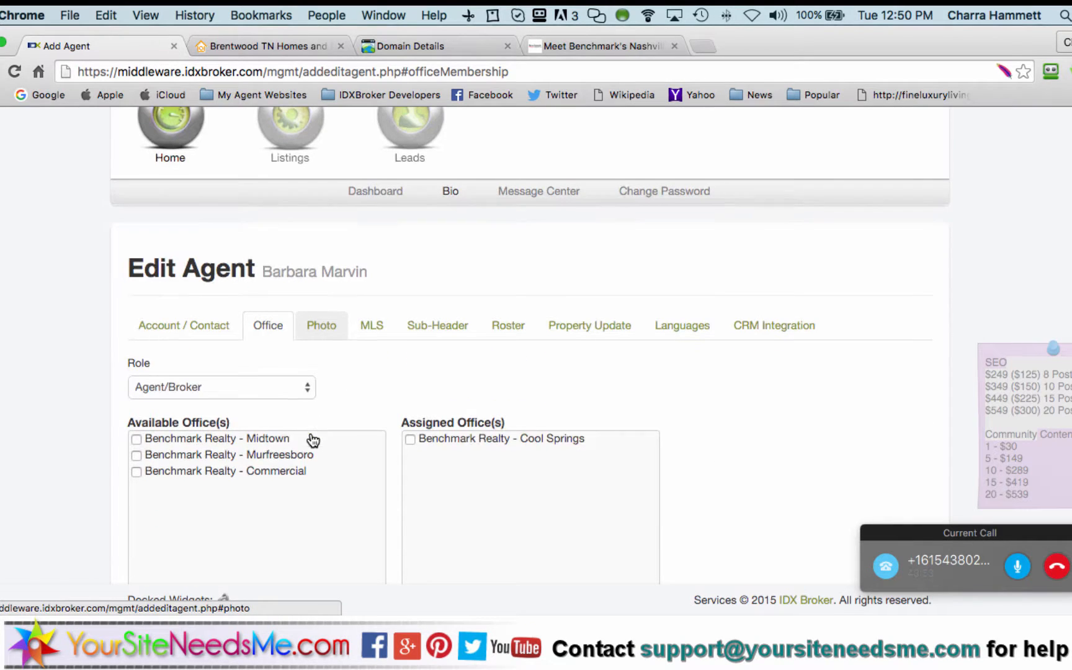
left_click(320, 321)
left_click(374, 327)
left_click(425, 326)
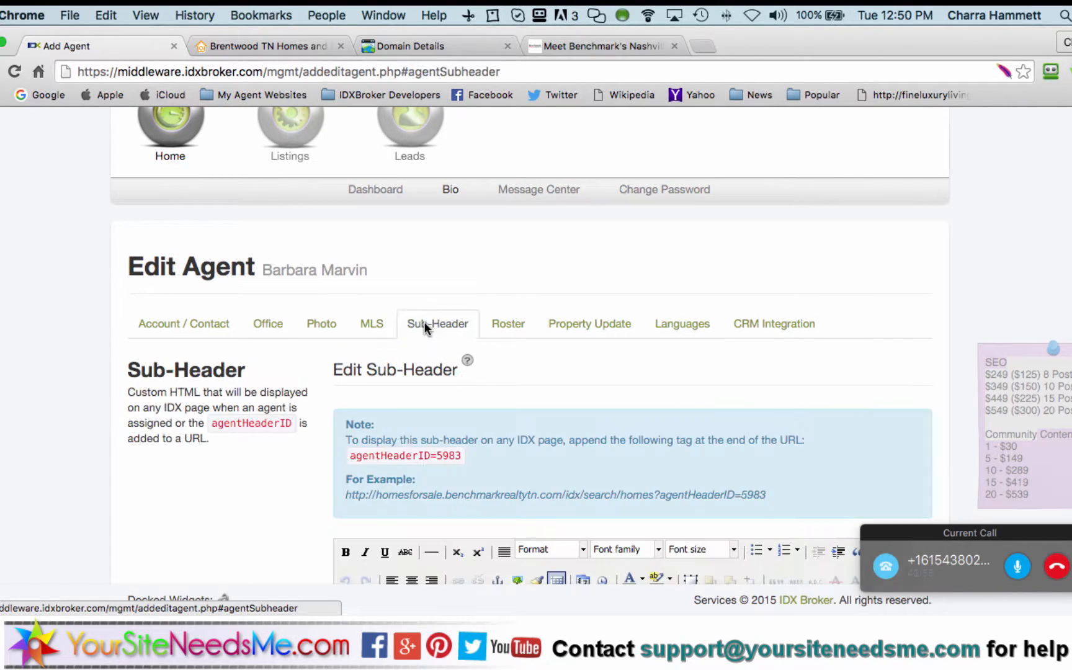
left_click(511, 330)
Clear the Website URL field and save the roster changes
scroll(490, 416, "down", 1)
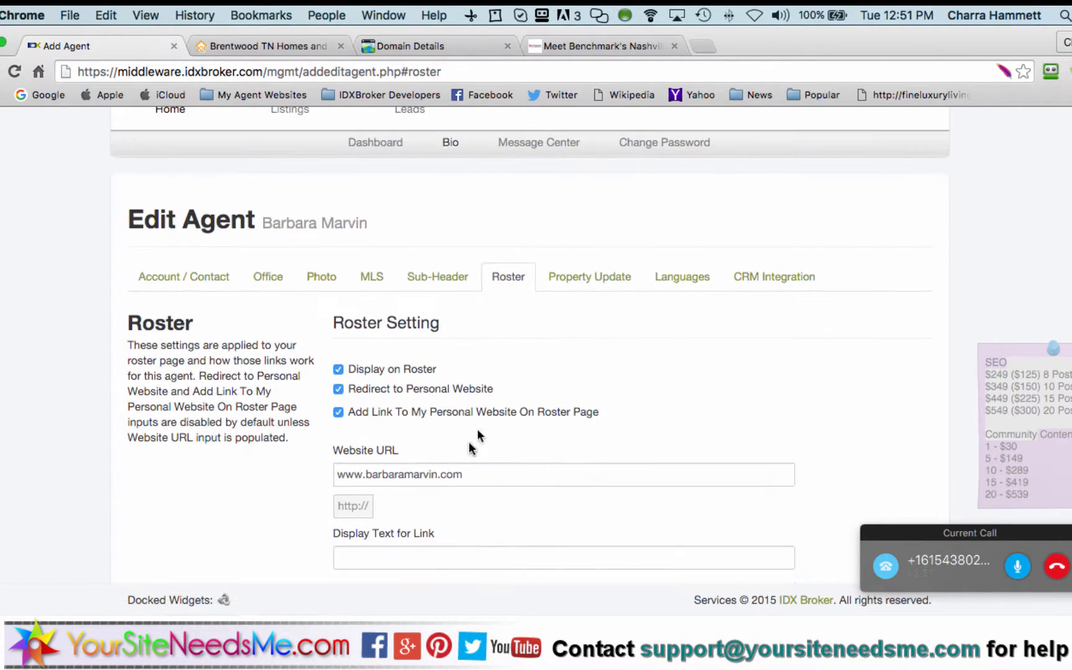
left_click_drag(460, 475, 298, 493)
key("BackSpace")
scroll(295, 496, "down", 3)
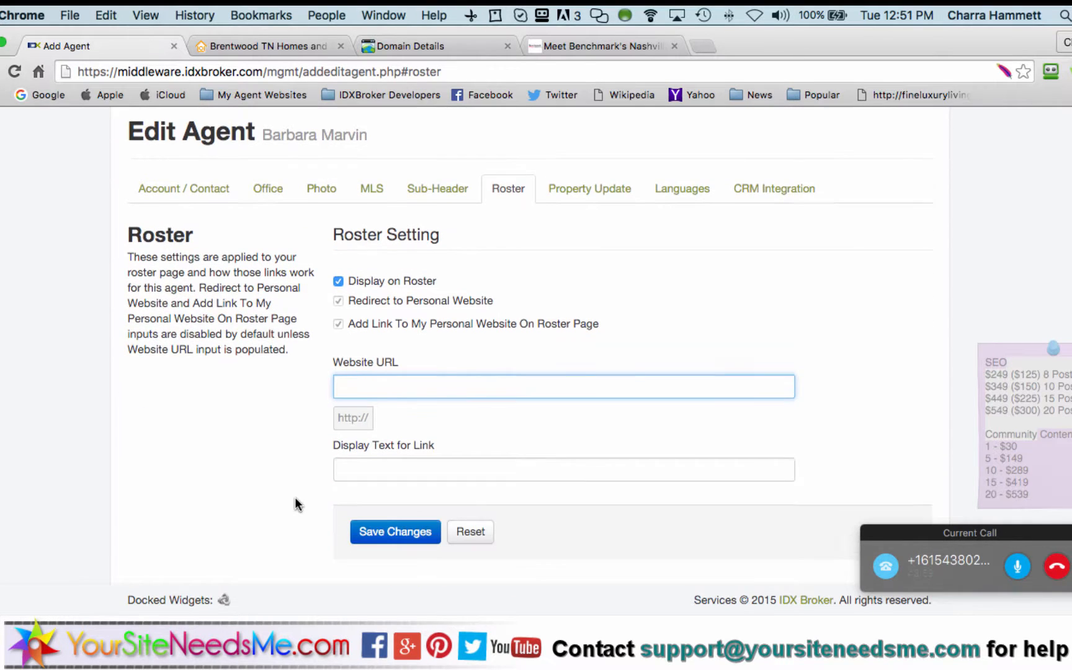
left_click(402, 518)
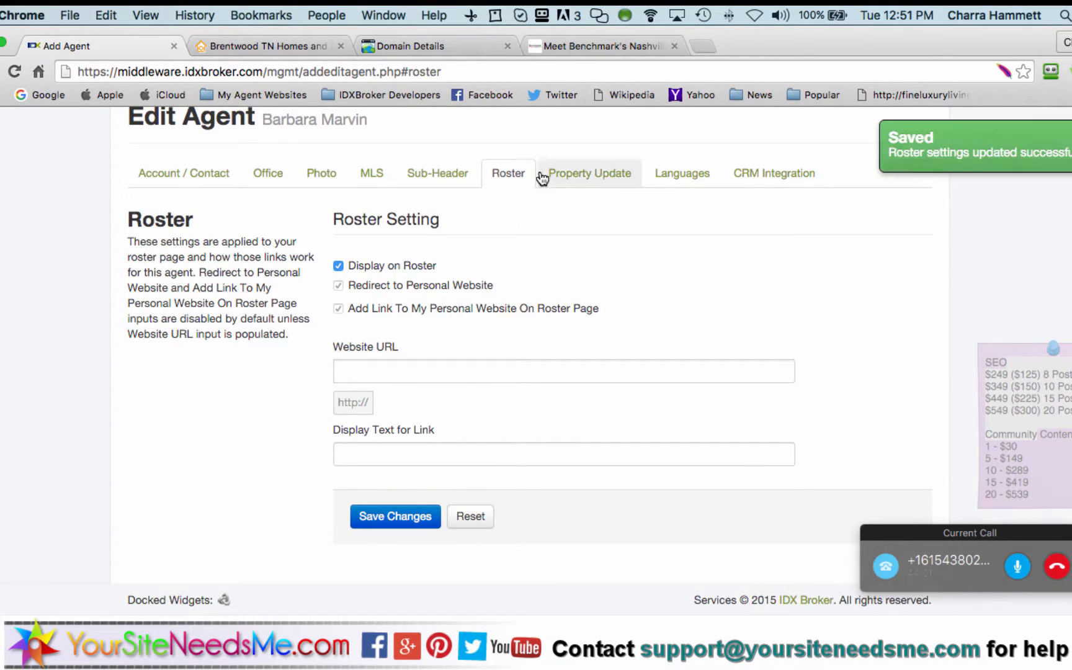
left_click(567, 49)
Reload the roster page, search agents by the agent's name, and open her profile
left_click(556, 70)
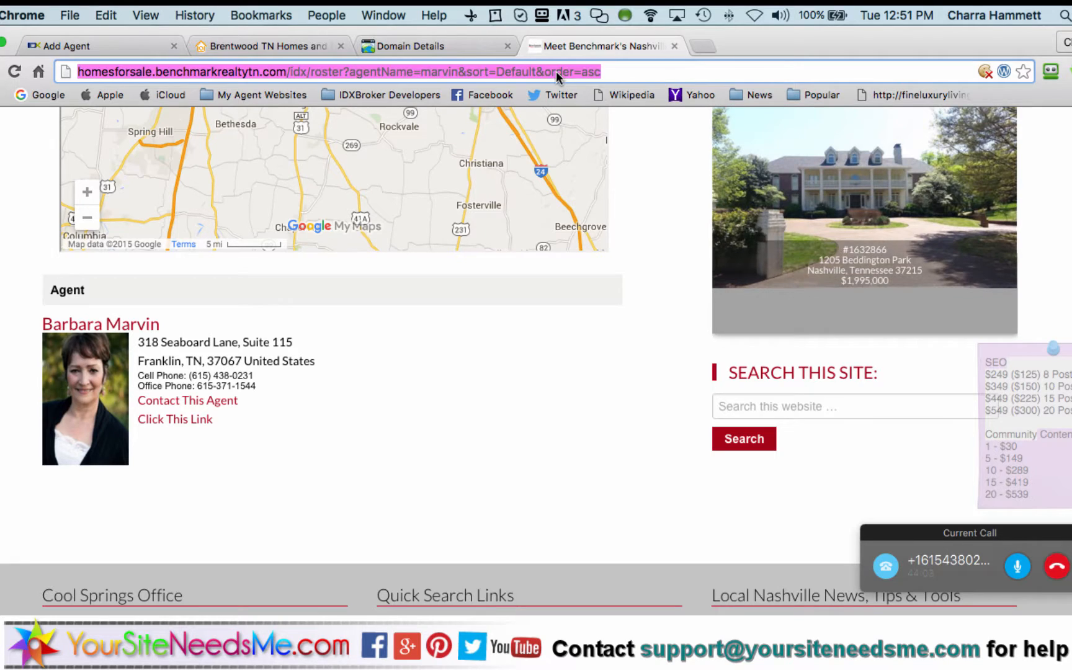
key("Return")
mouse_move(167, 280)
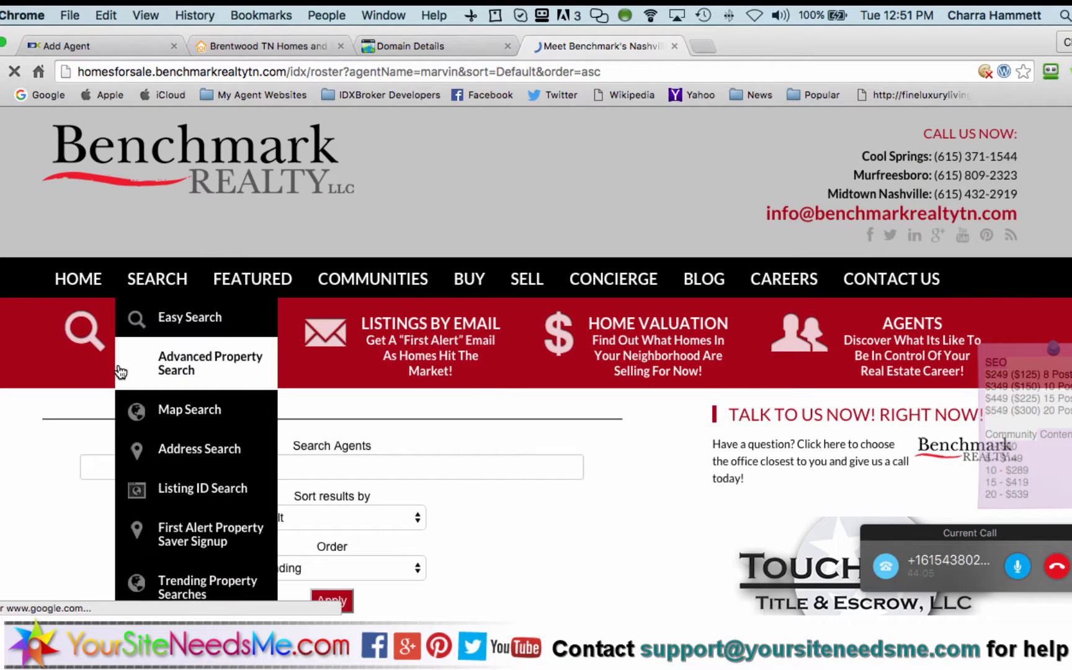
left_click(124, 468)
type("marvin")
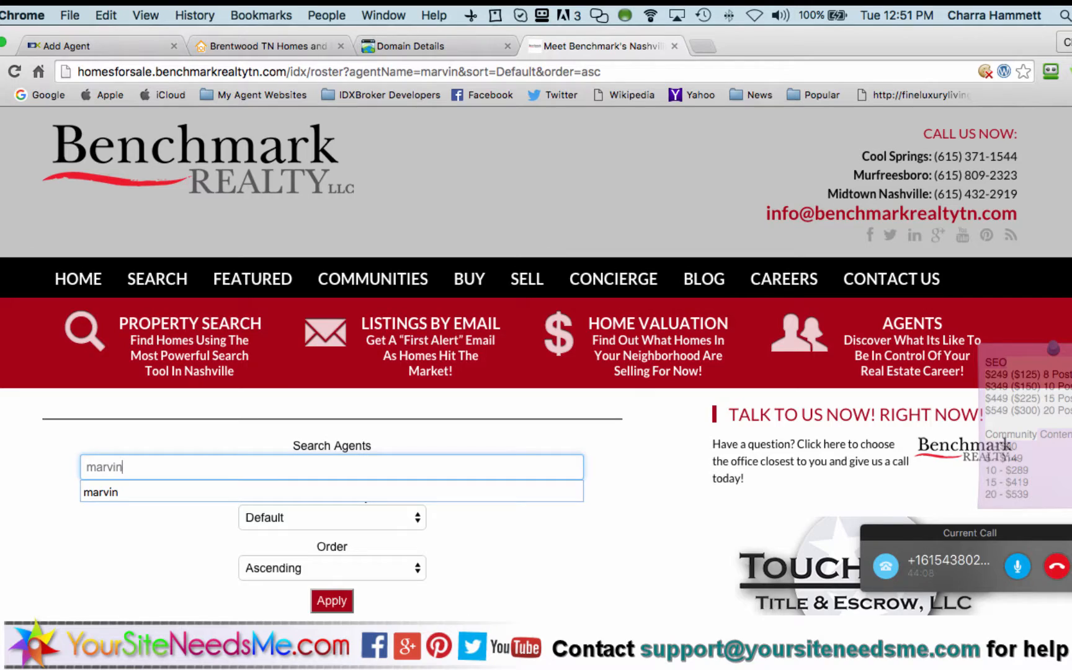
key("Return")
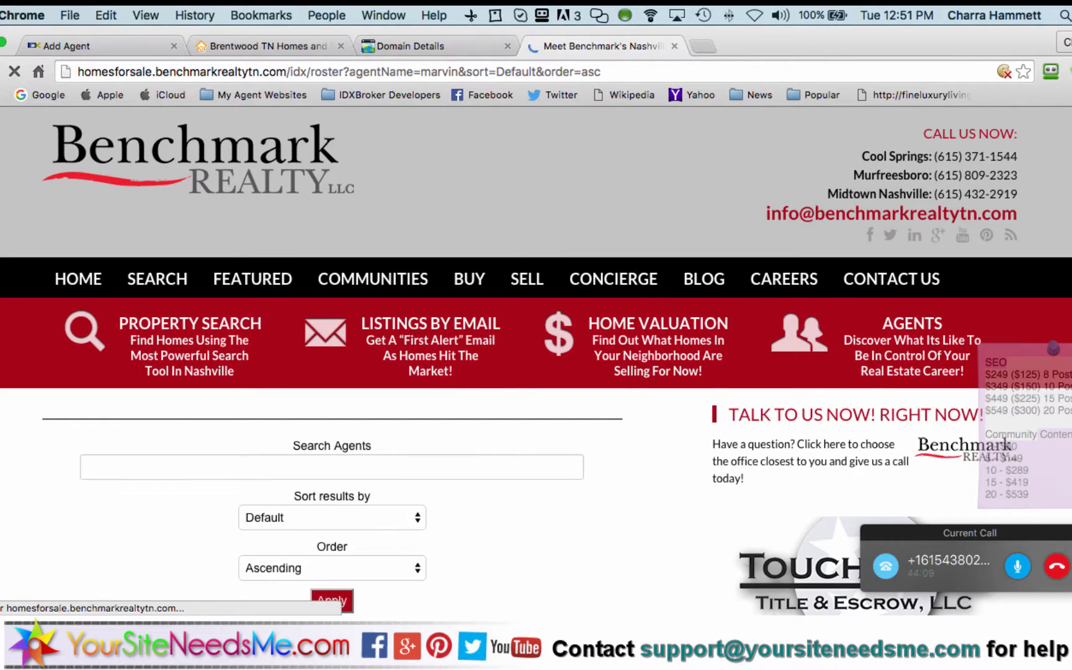
scroll(53, 472, "down", 10)
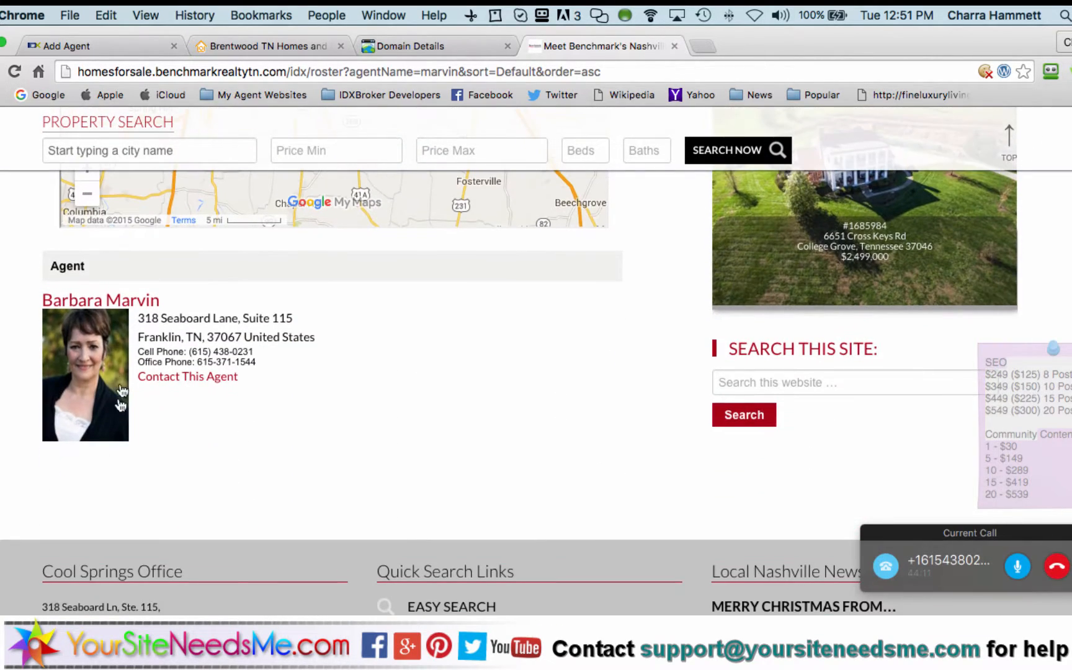
left_click(114, 378)
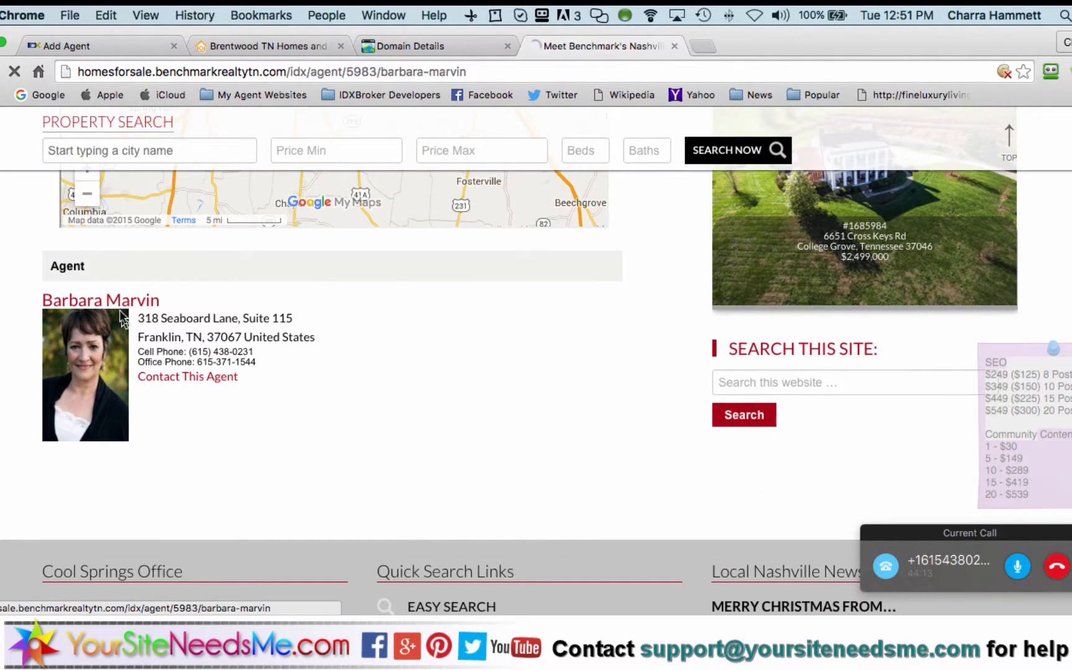
Select the full web address of the agent 5983 profile page for copying
scroll(469, 588, "down", 11)
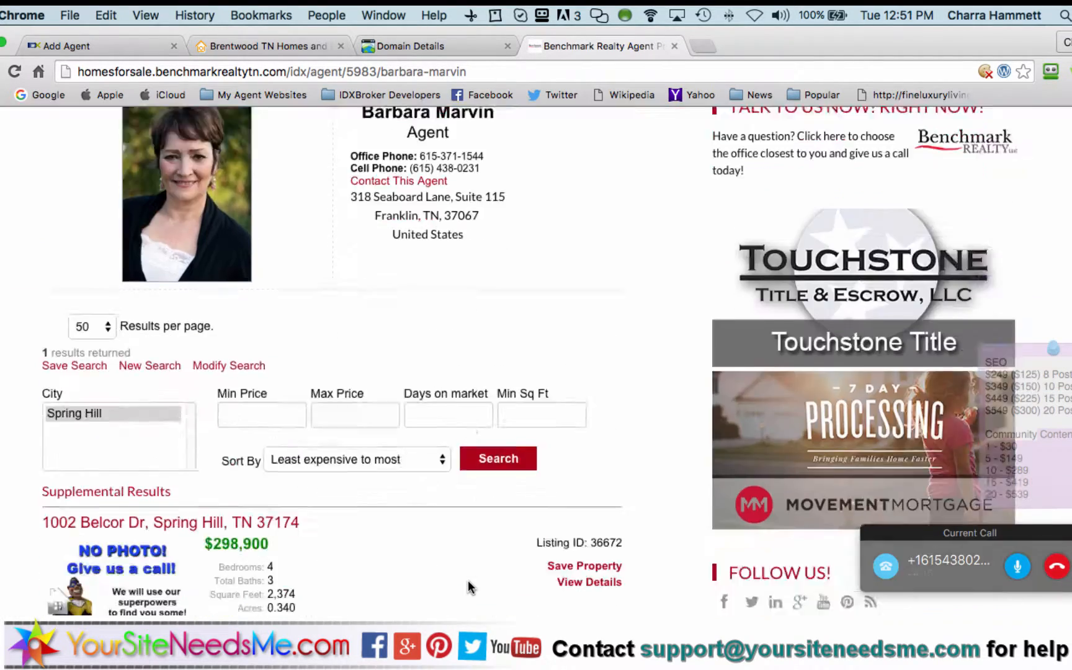
scroll(470, 588, "up", 6)
scroll(469, 588, "up", 3)
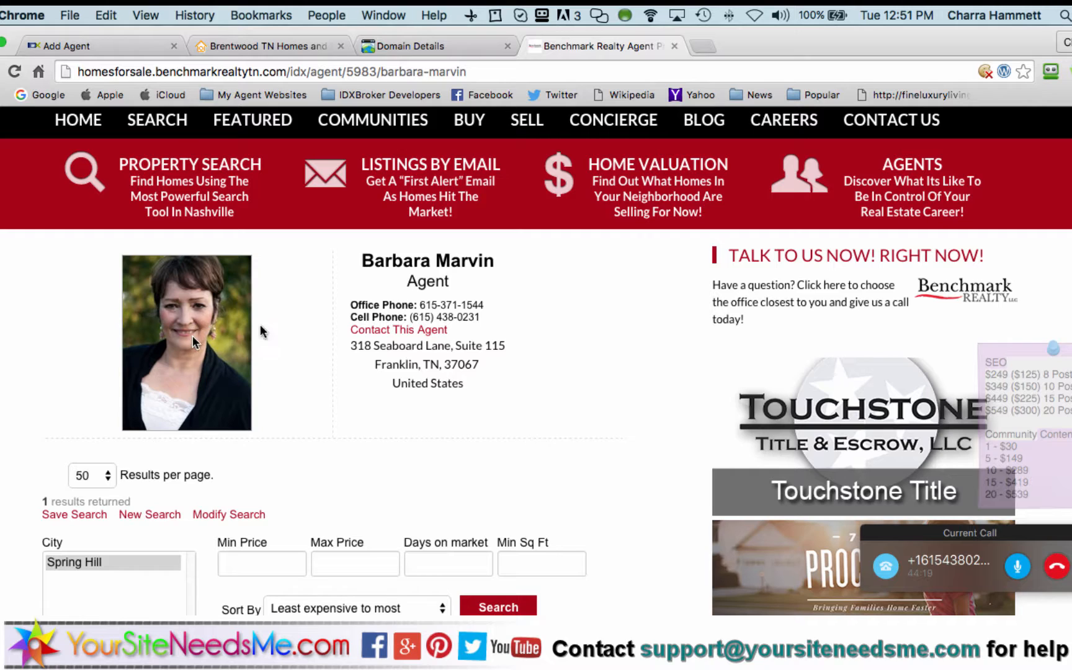
left_click(452, 74)
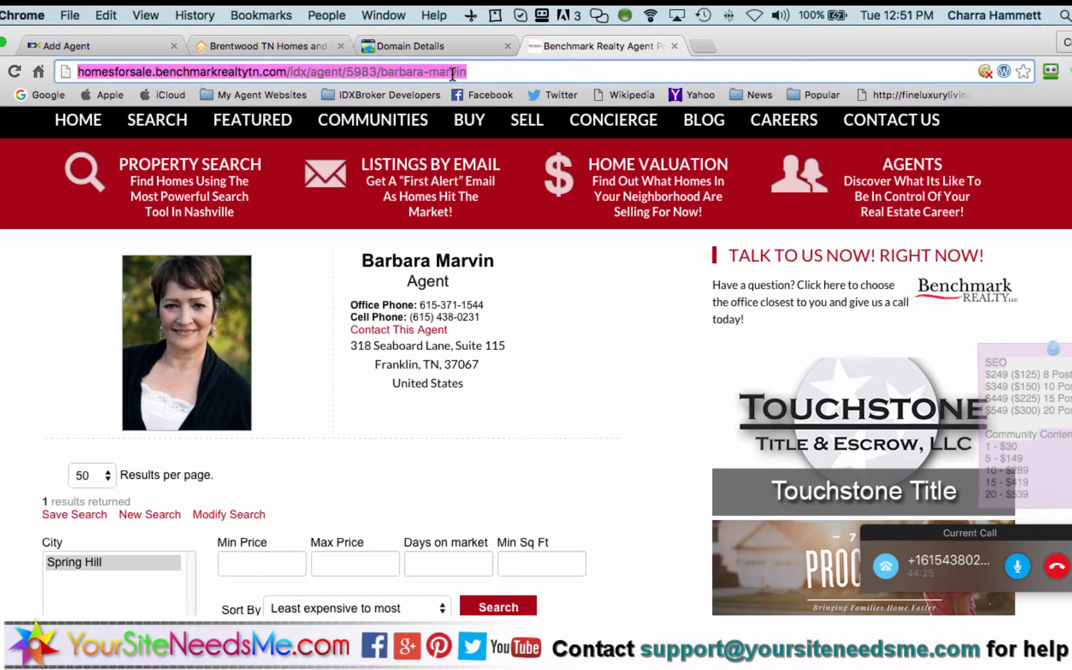
left_click(467, 72)
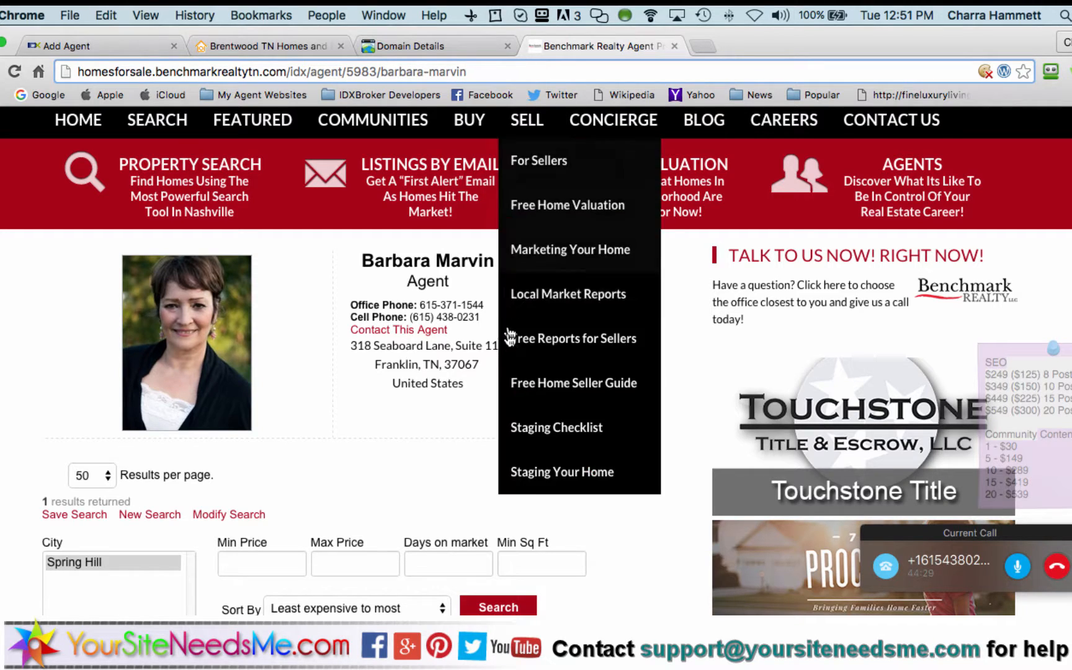
scroll(432, 347, "up", 2)
scroll(432, 348, "down", 3)
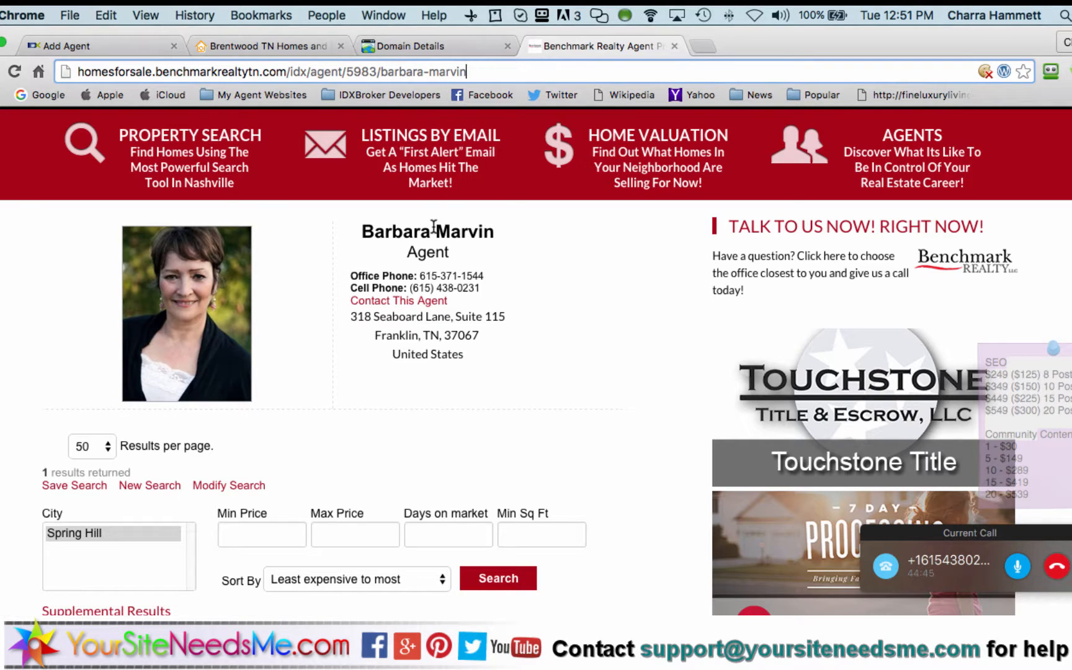
scroll(434, 229, "up", 3)
mouse_move(151, 186)
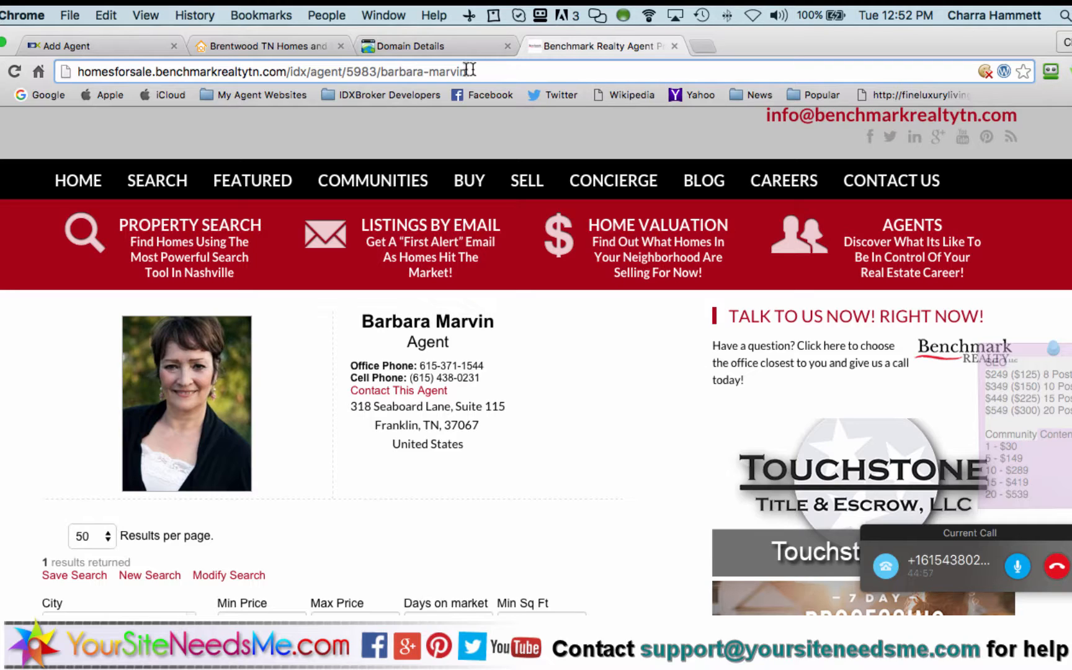
left_click_drag(471, 70, 156, 50)
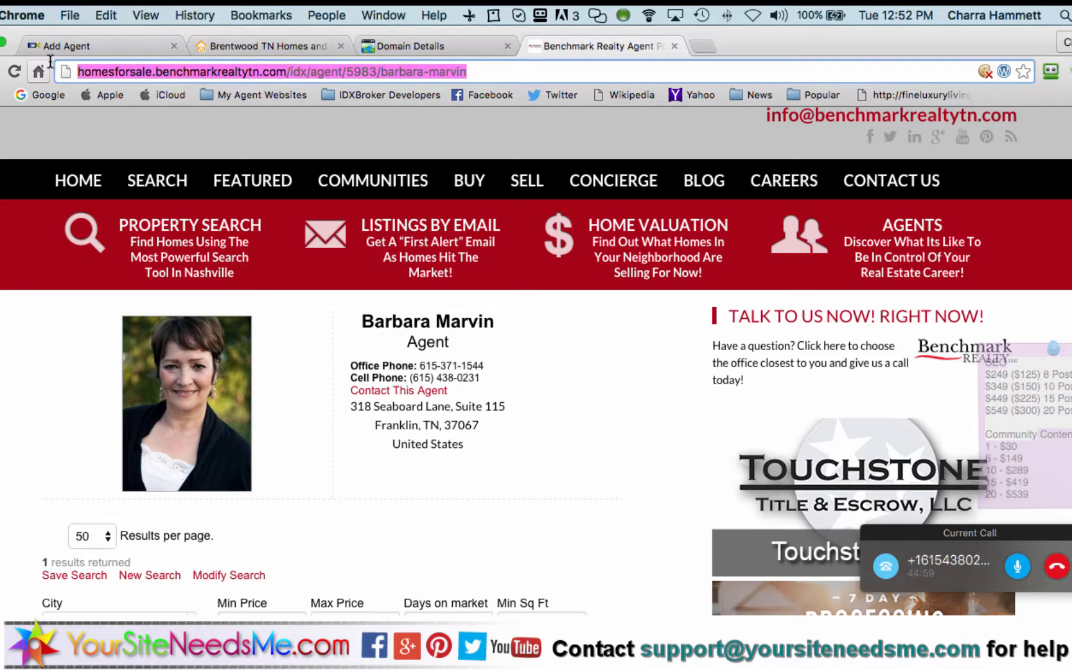
In the agent's Sub-Header editor, type 'To learn more about' her name 'click here'
left_click(118, 44)
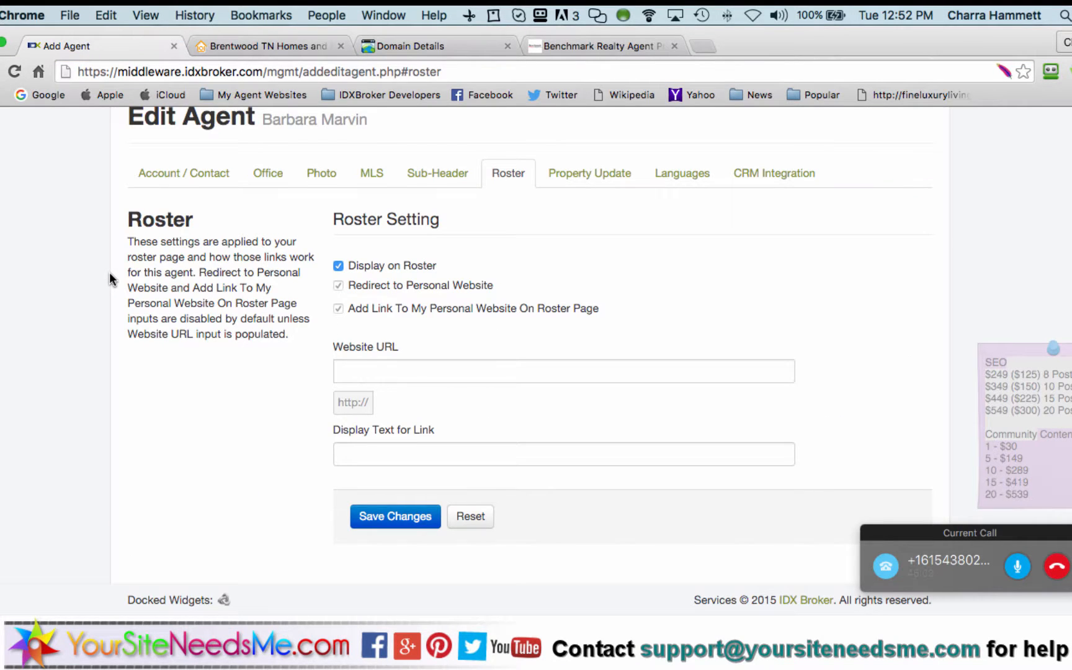
scroll(110, 279, "up", 3)
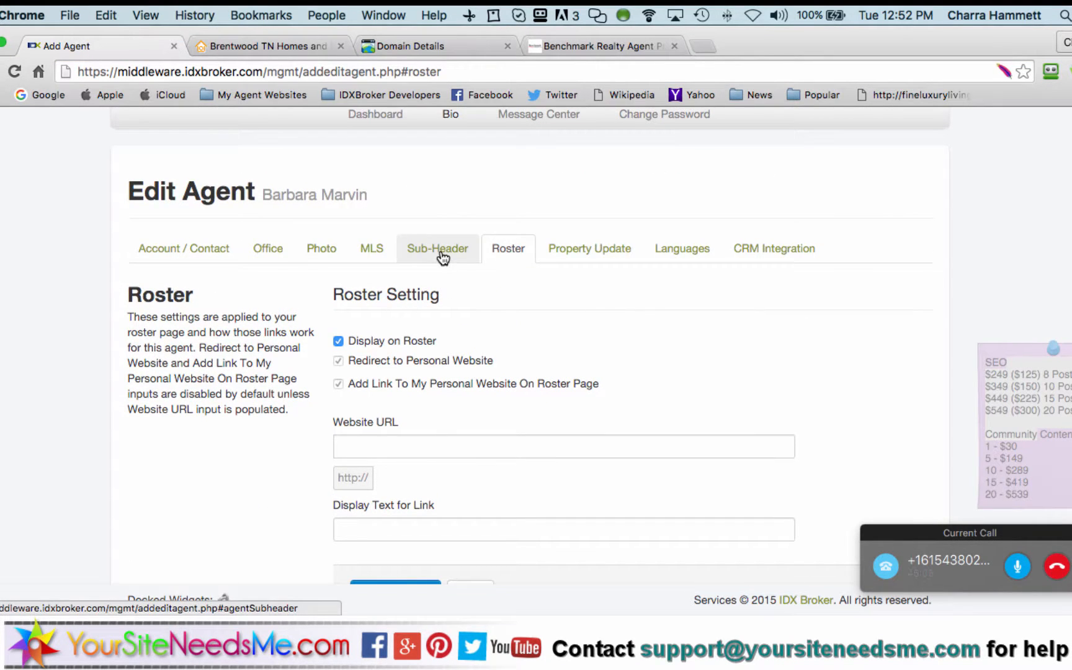
left_click(442, 257)
scroll(270, 382, "down", 5)
left_click(389, 342)
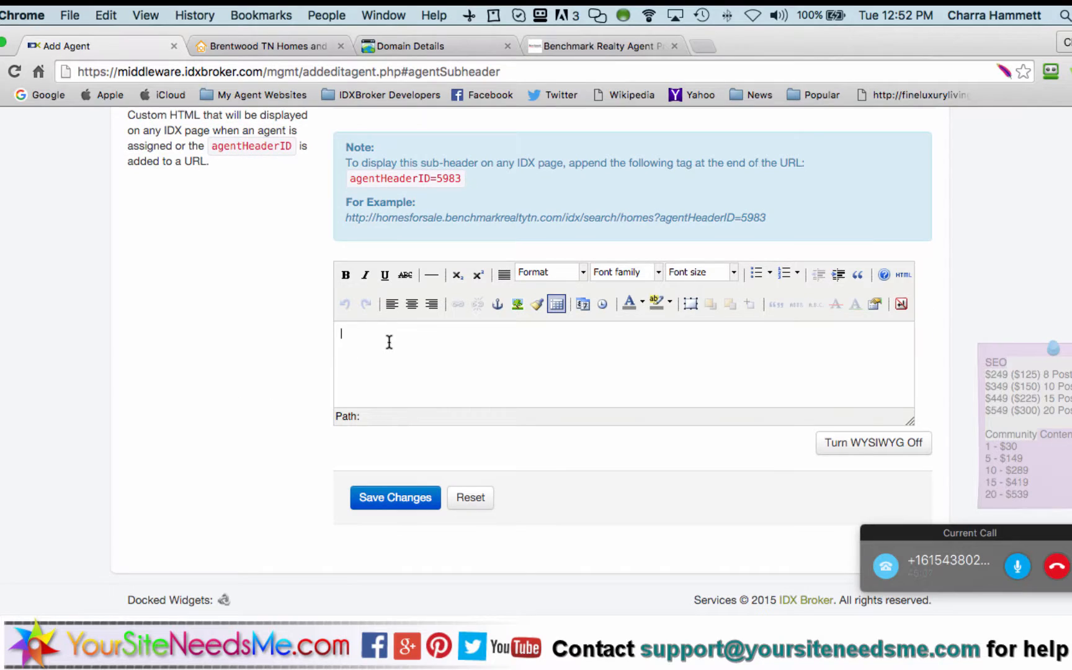
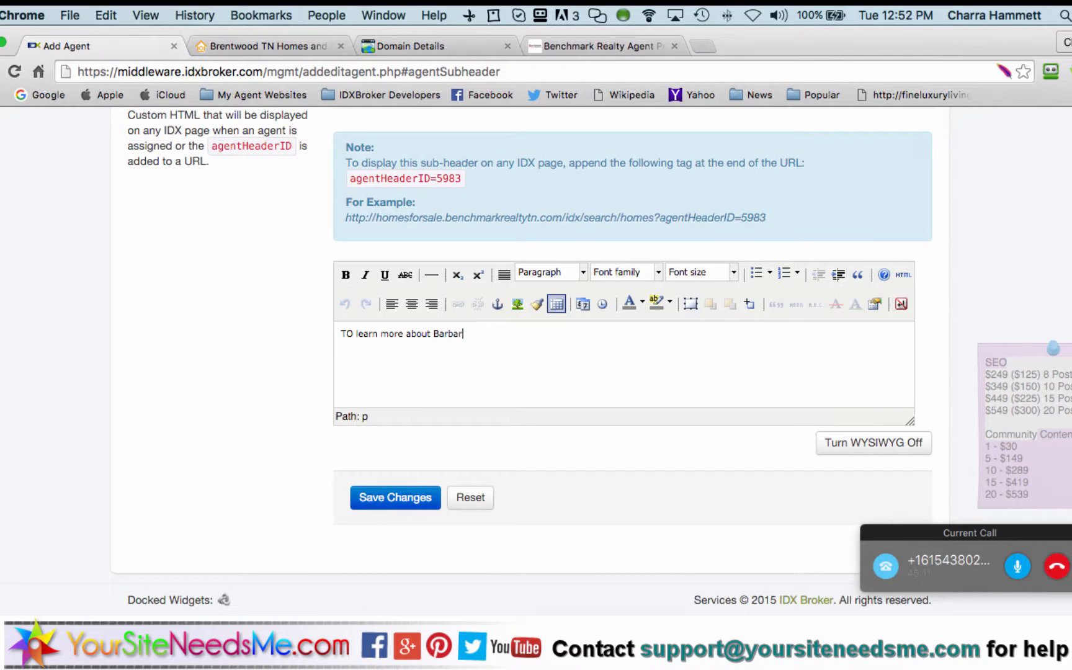
left_click(352, 336)
key("BackSpace")
type("o")
Set the whole sentence to Arial, size 4 (14pt), centred, and start linking it
double_click(416, 334)
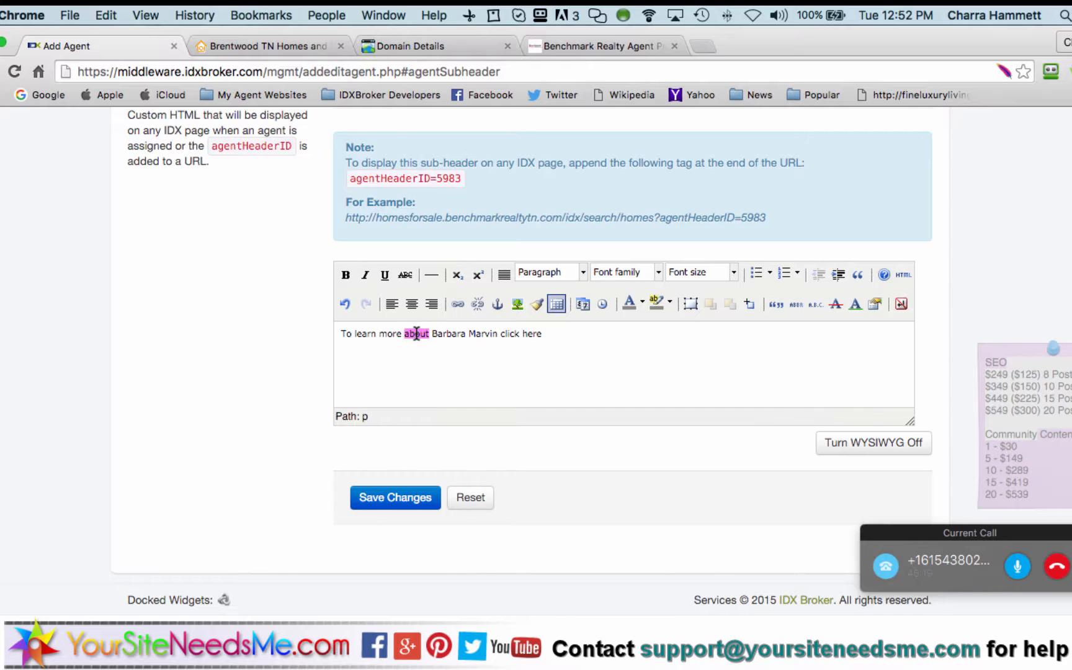
triple_click(416, 333)
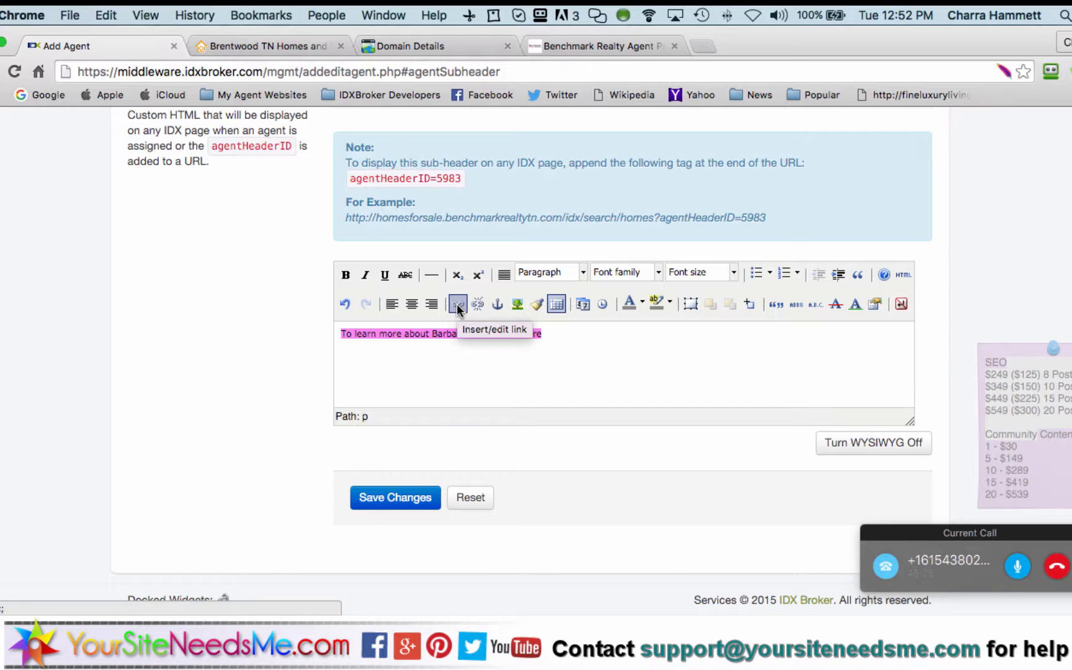
left_click(625, 272)
left_click(626, 337)
left_click(708, 271)
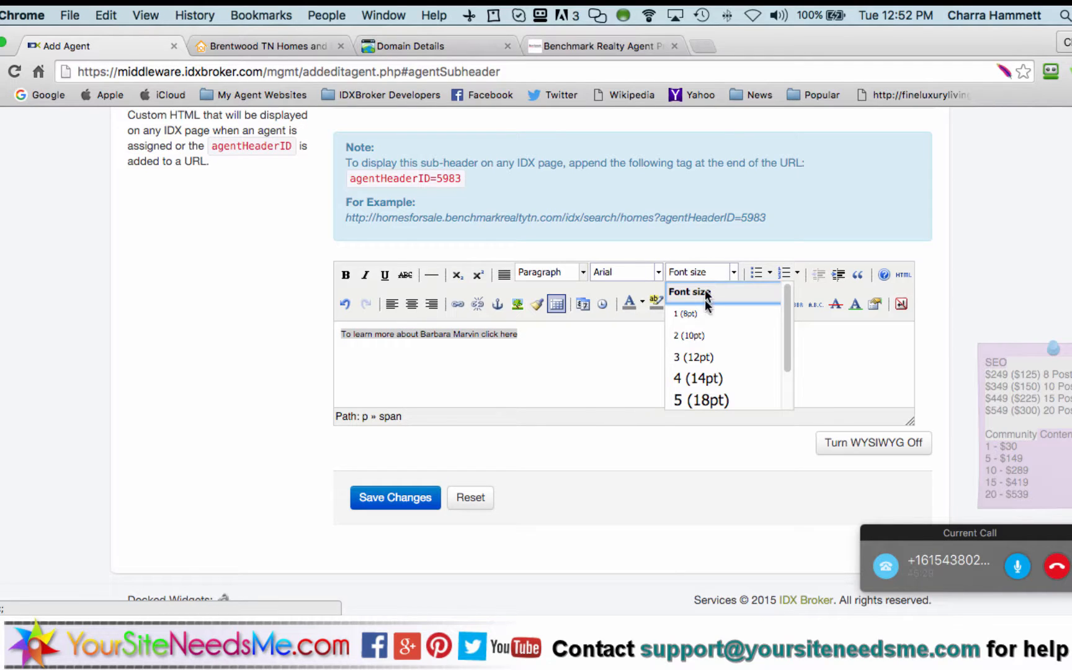
left_click(707, 377)
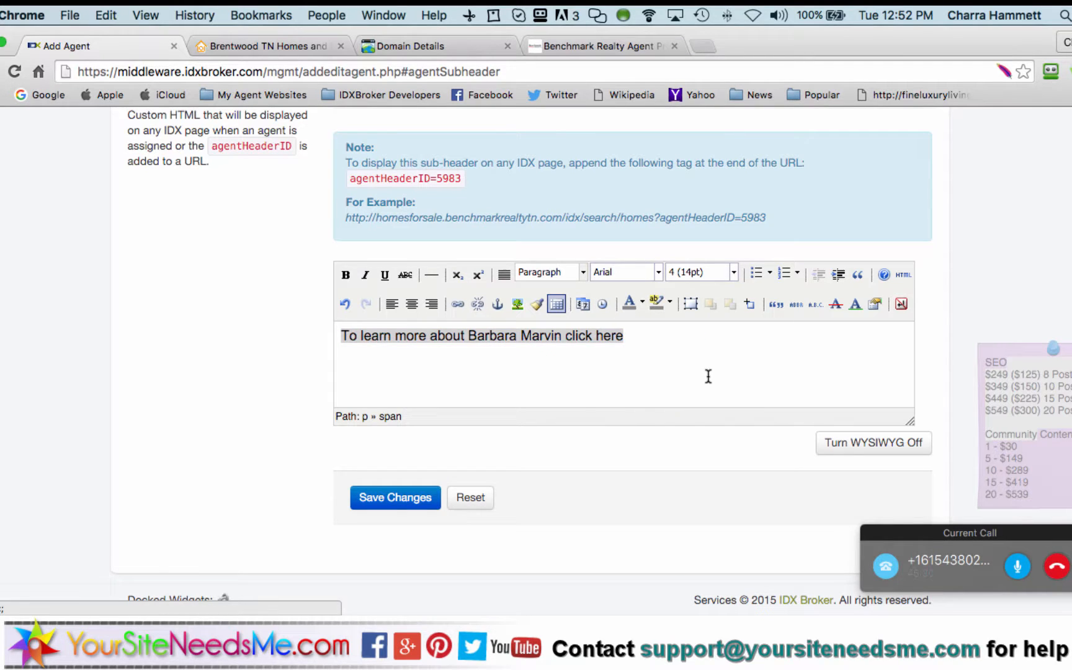
left_click(411, 303)
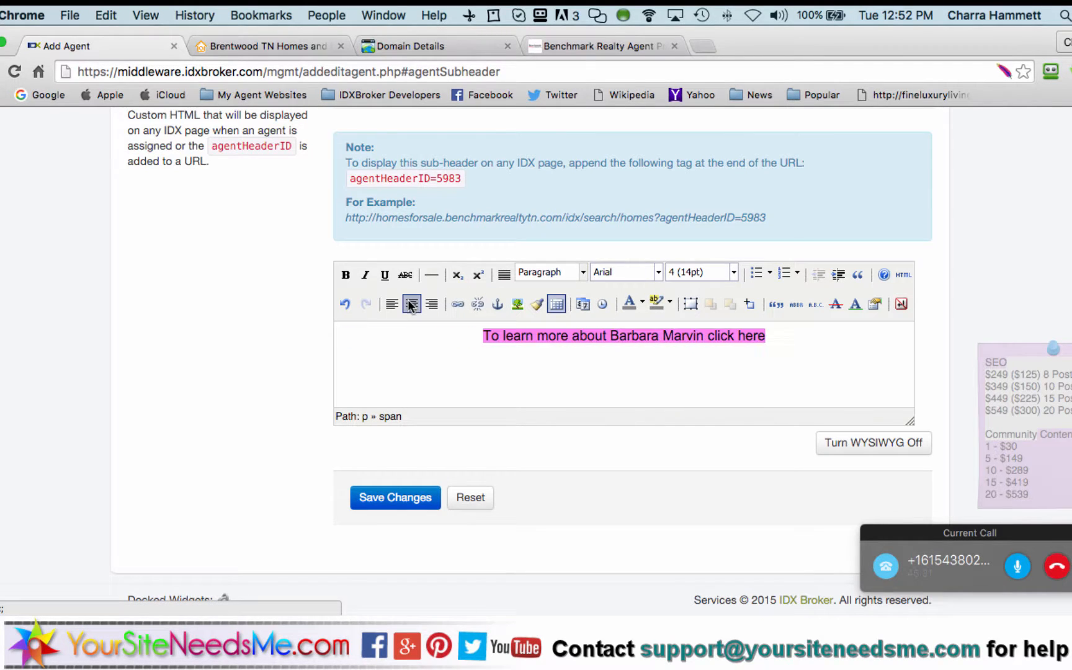
left_click(457, 303)
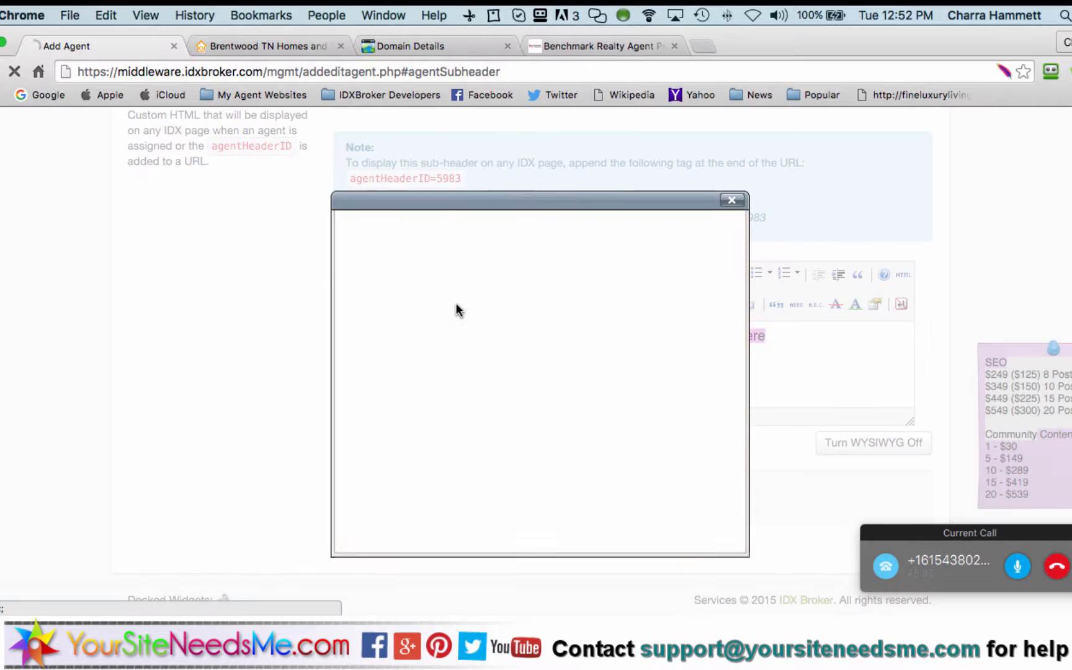
Paste the profile address as link URL, target 'Open in new window (_blank)', insert, and save
key("super+v")
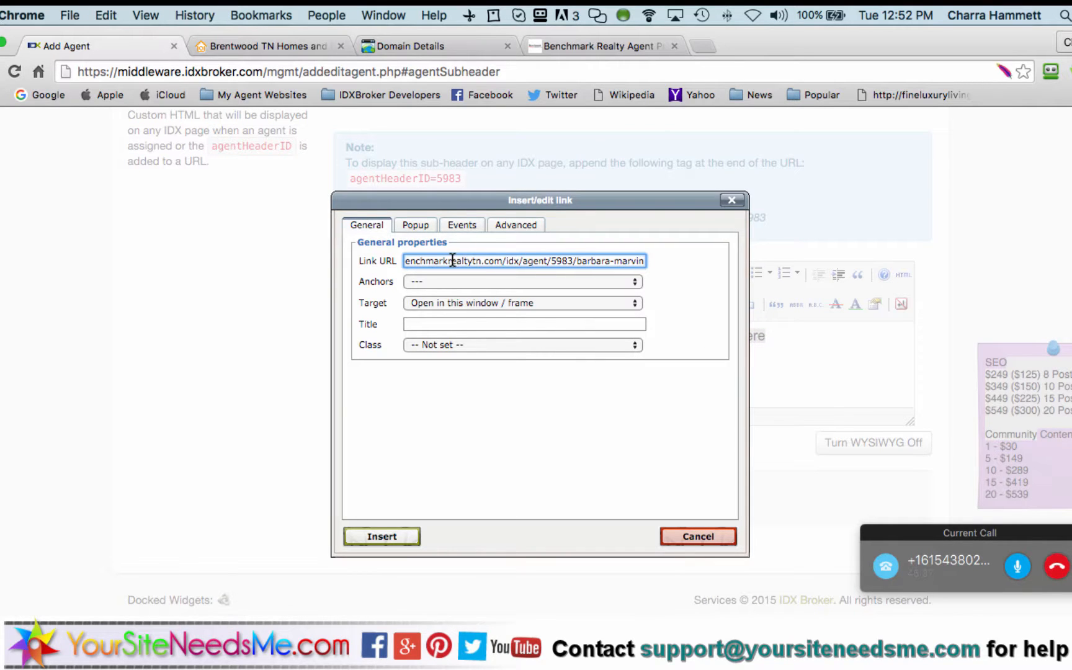
key("Up")
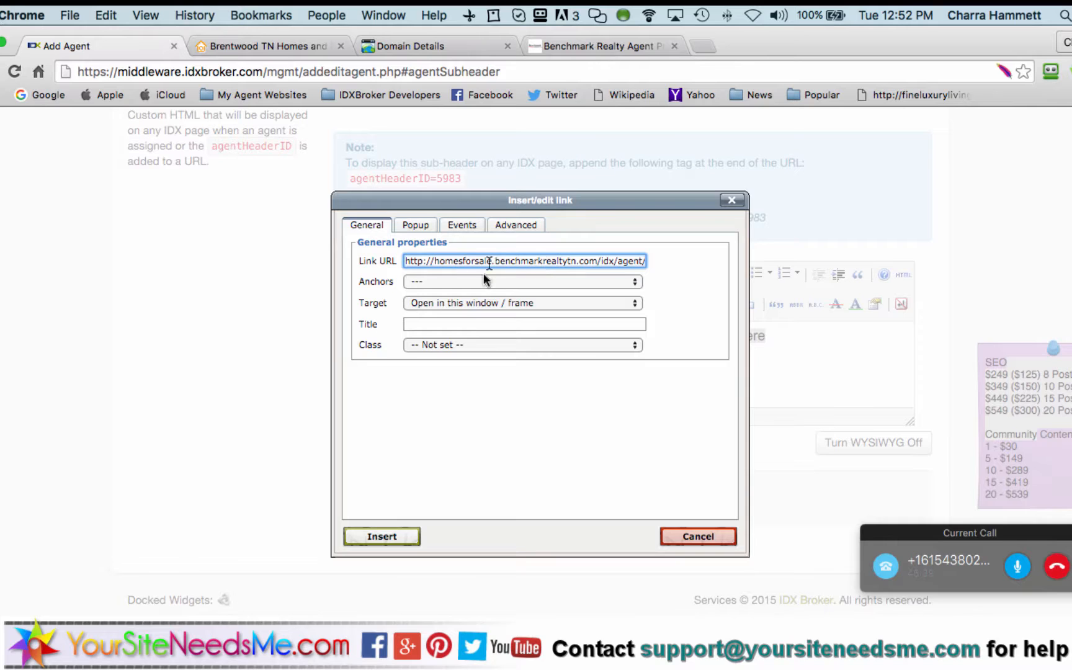
left_click(469, 302)
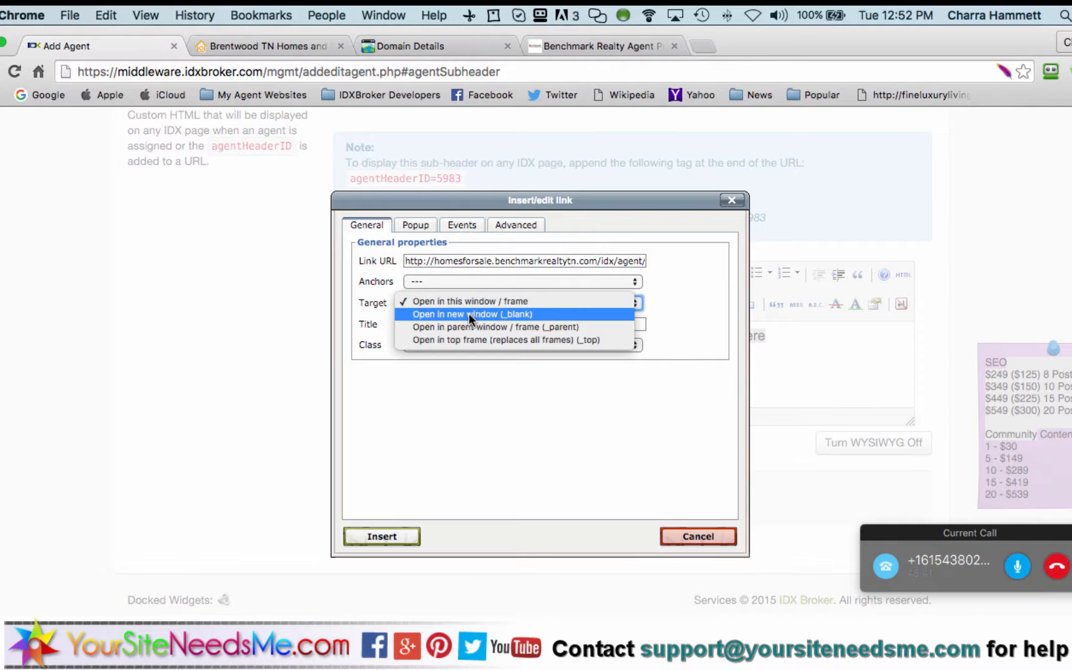
left_click(469, 312)
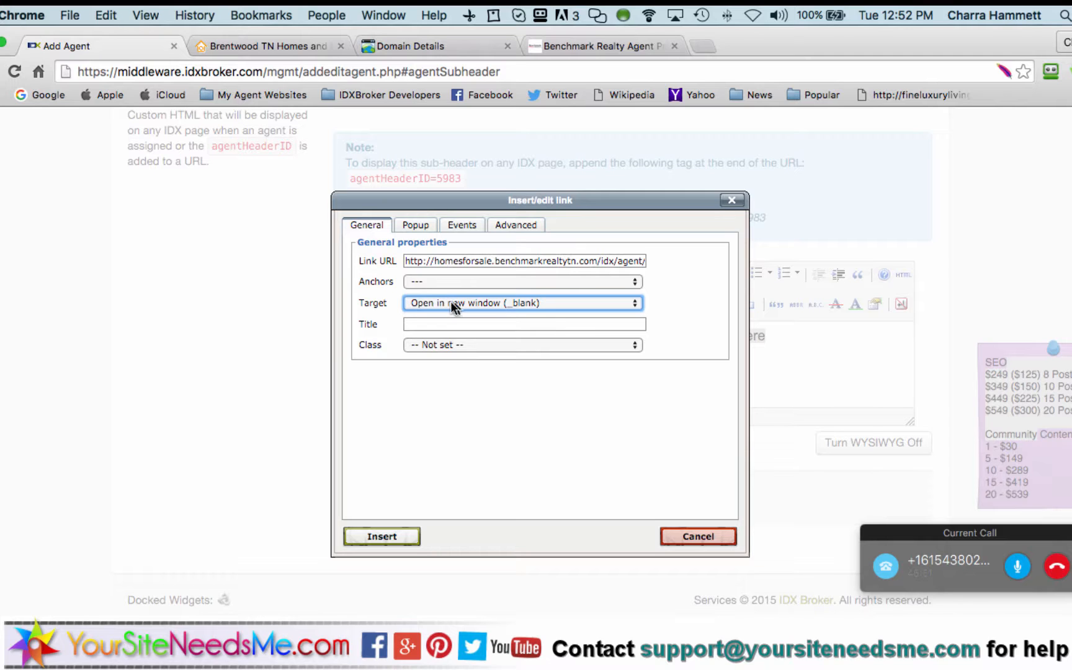
left_click(407, 537)
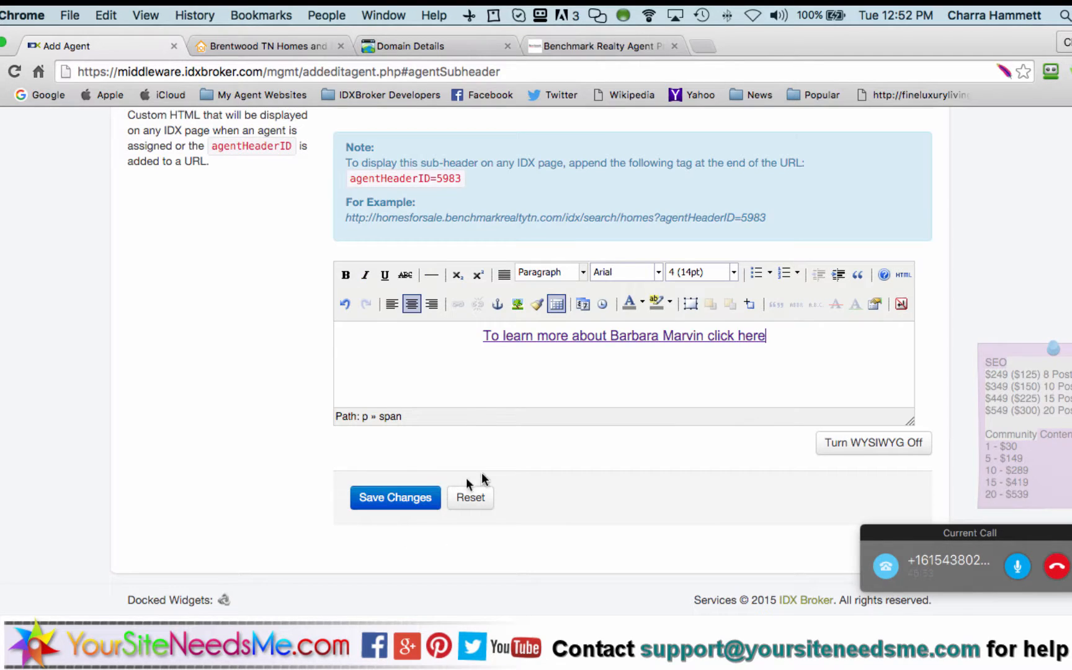
left_click(397, 503)
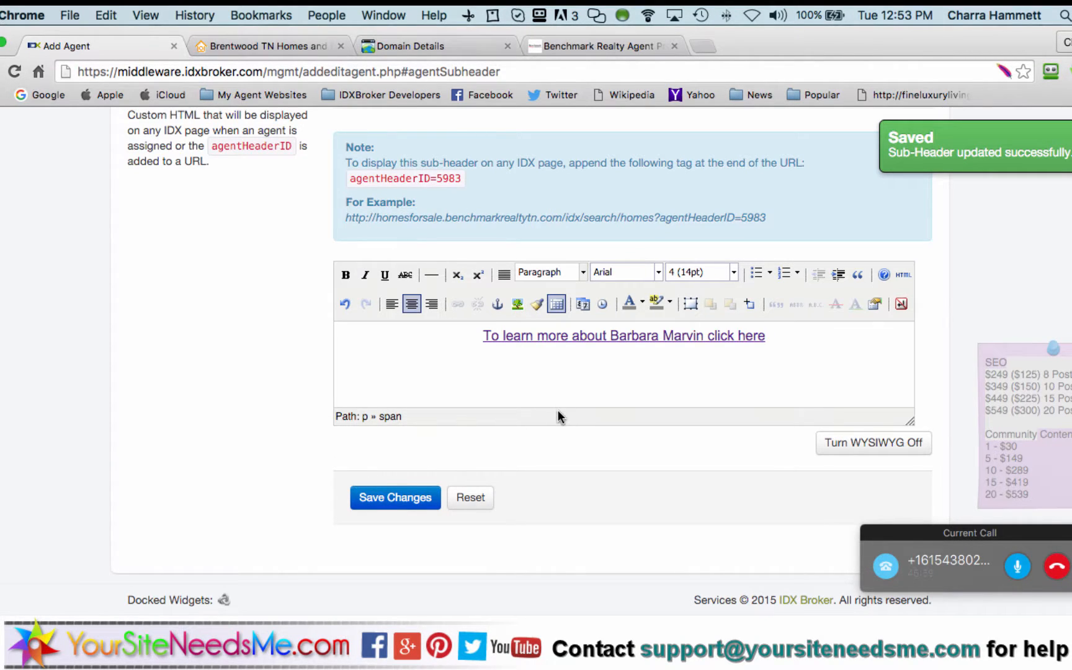
scroll(558, 411, "up", 3)
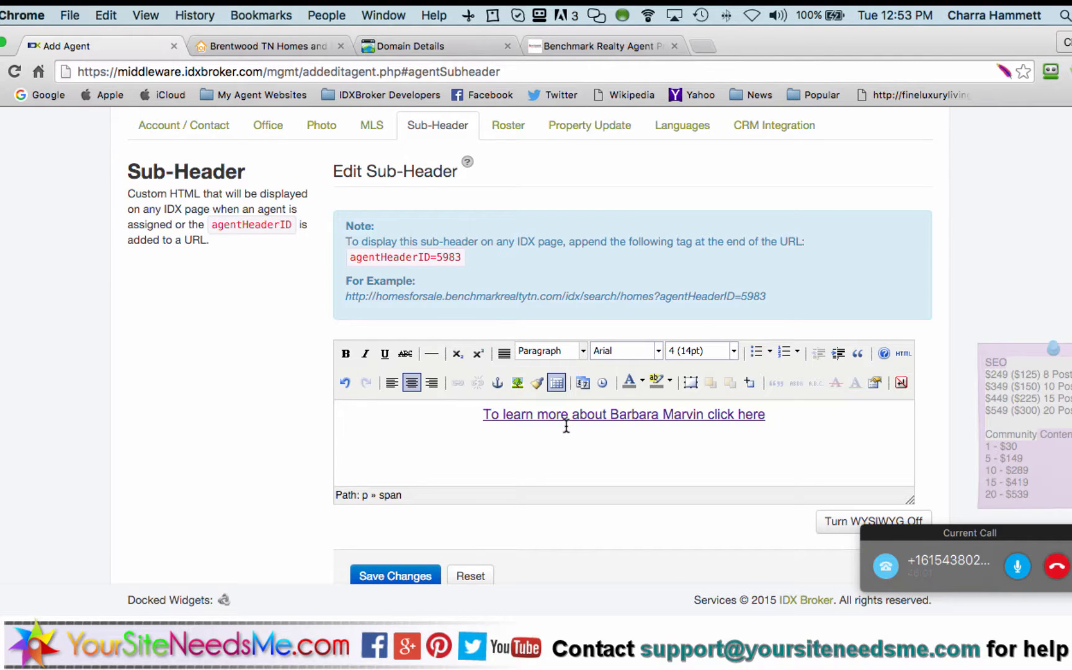
scroll(460, 293, "up", 1)
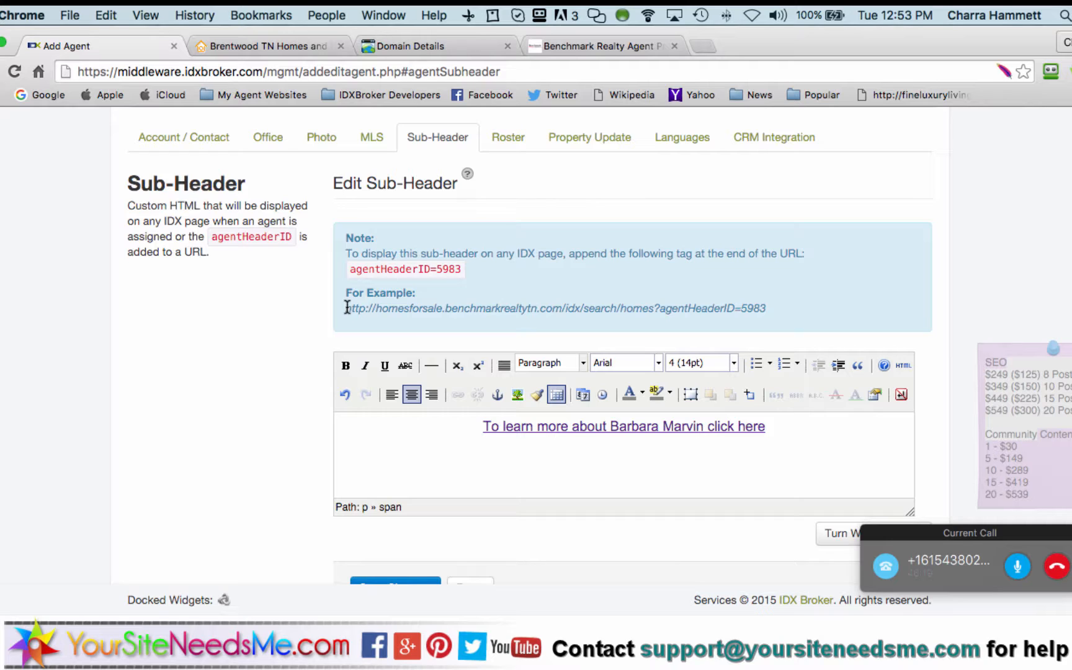
left_click(821, 441)
left_click_drag(764, 308, 653, 310)
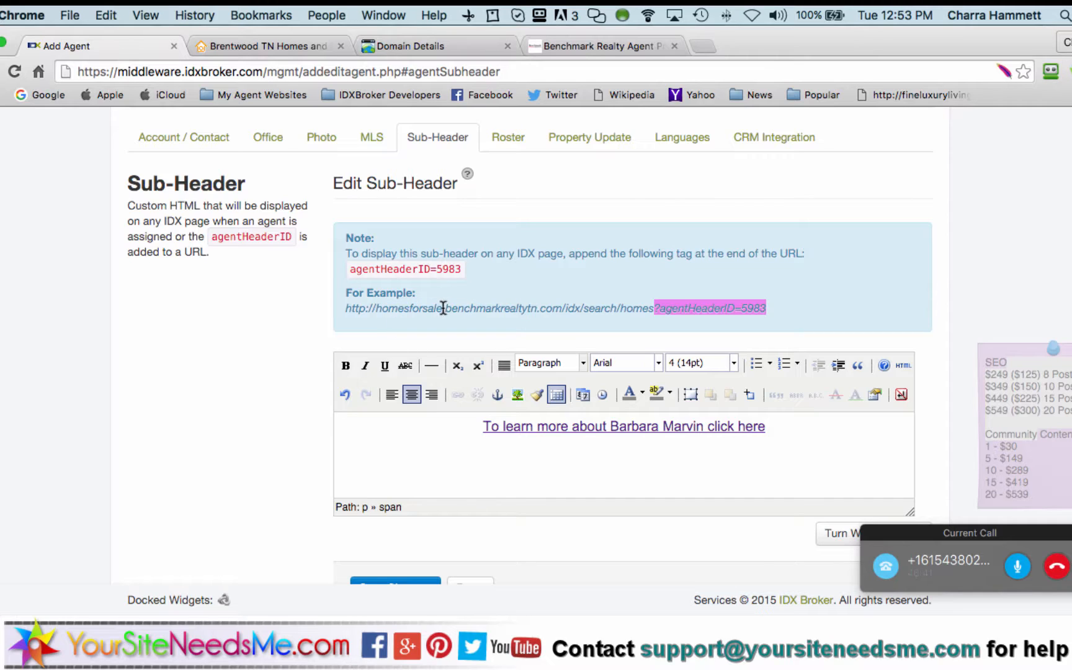
left_click_drag(443, 308, 378, 310)
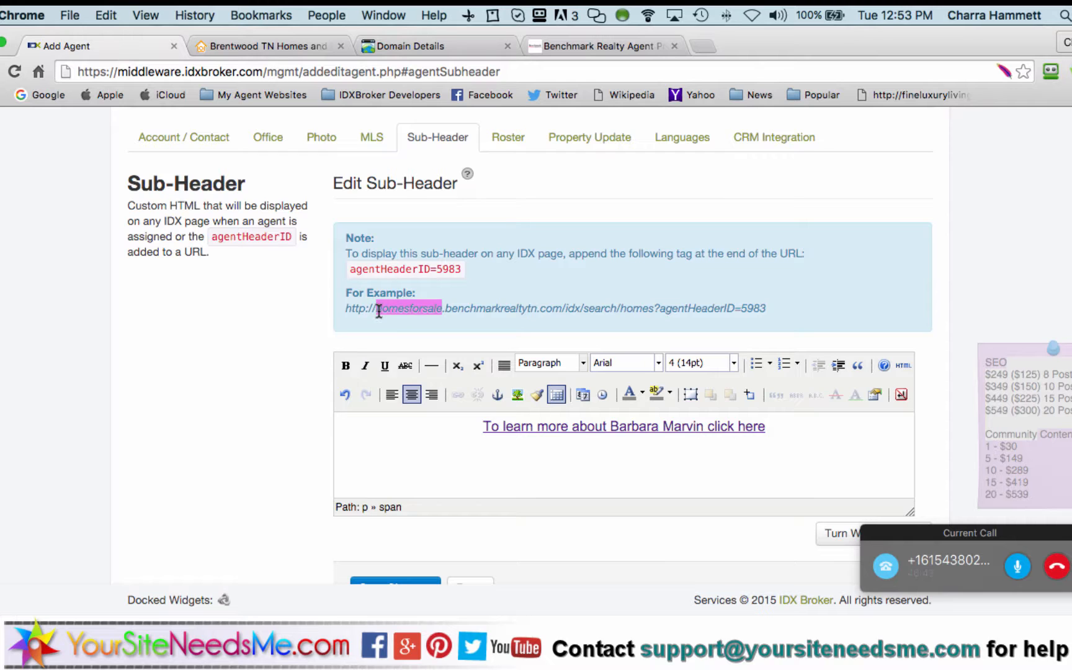
On the realty site, open Search > Advanced Property Search and check its /idx/search/homes address
left_click(621, 45)
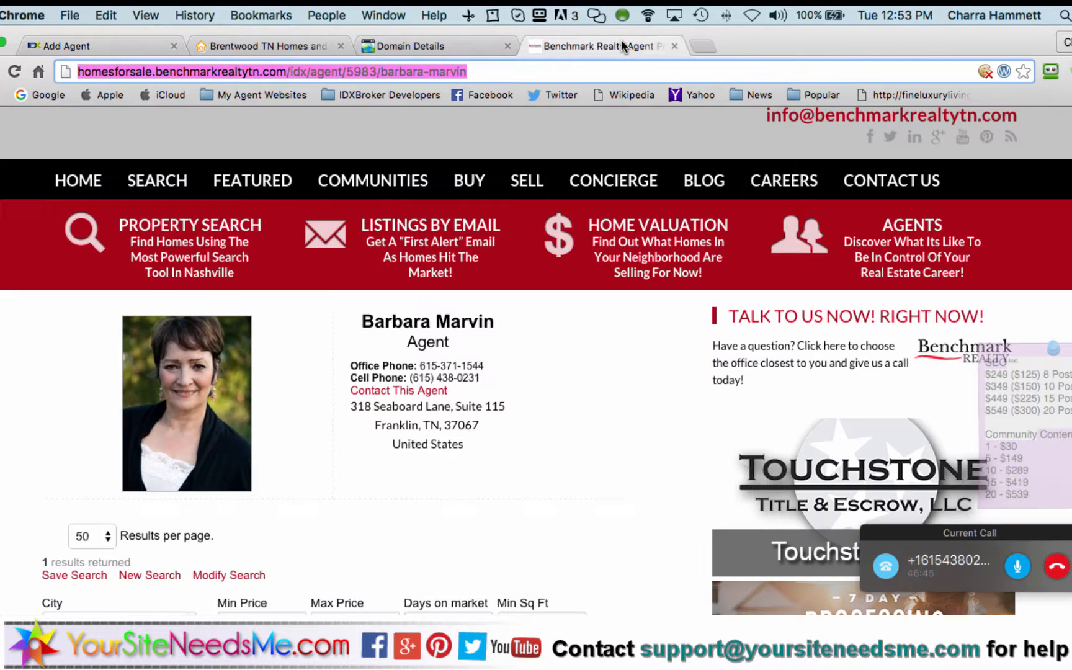
mouse_move(459, 173)
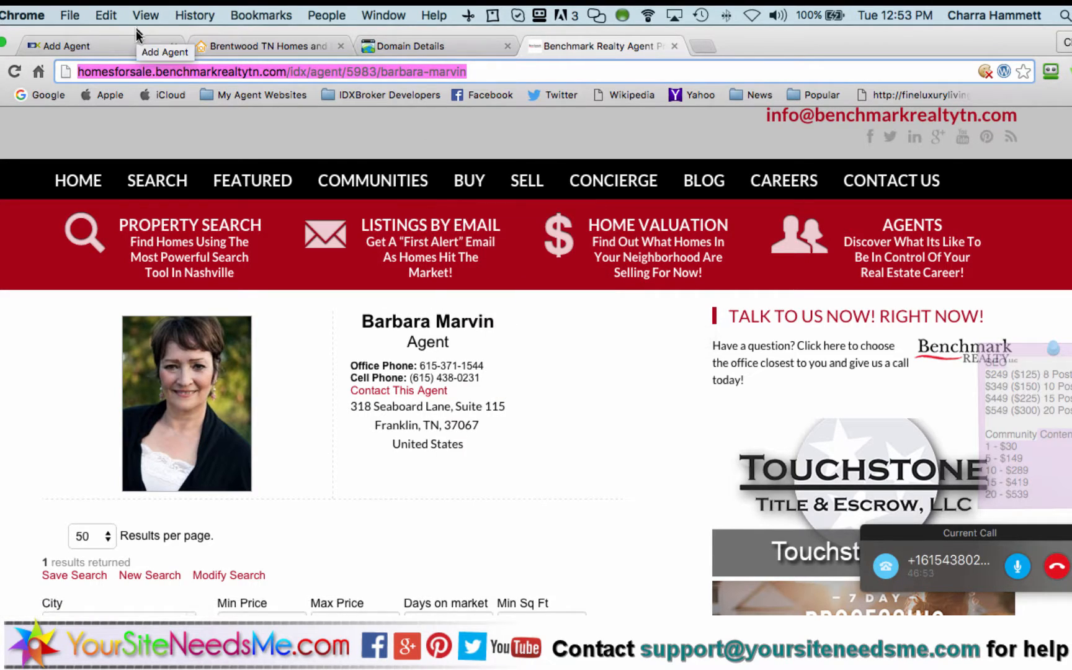
mouse_move(158, 181)
left_click(186, 270)
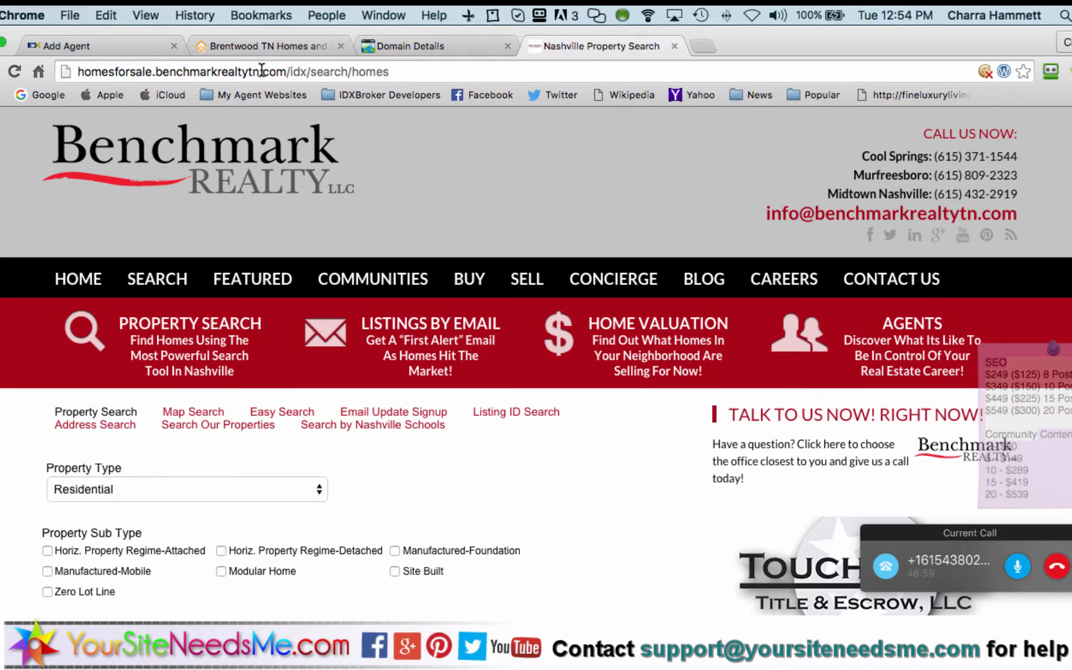
left_click(397, 71)
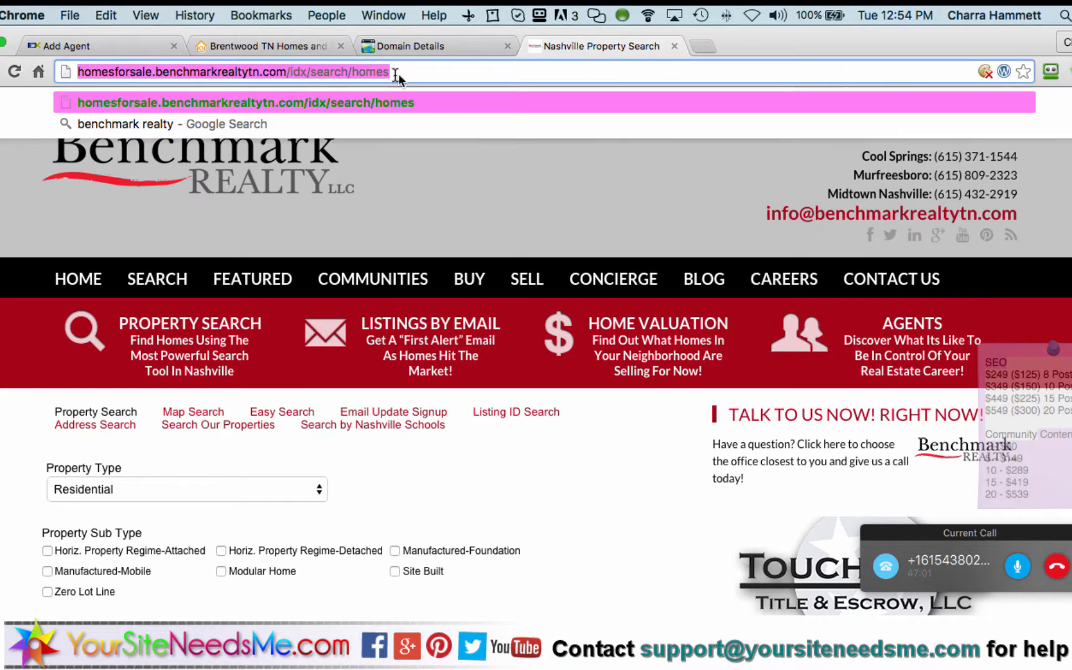
left_click(395, 71)
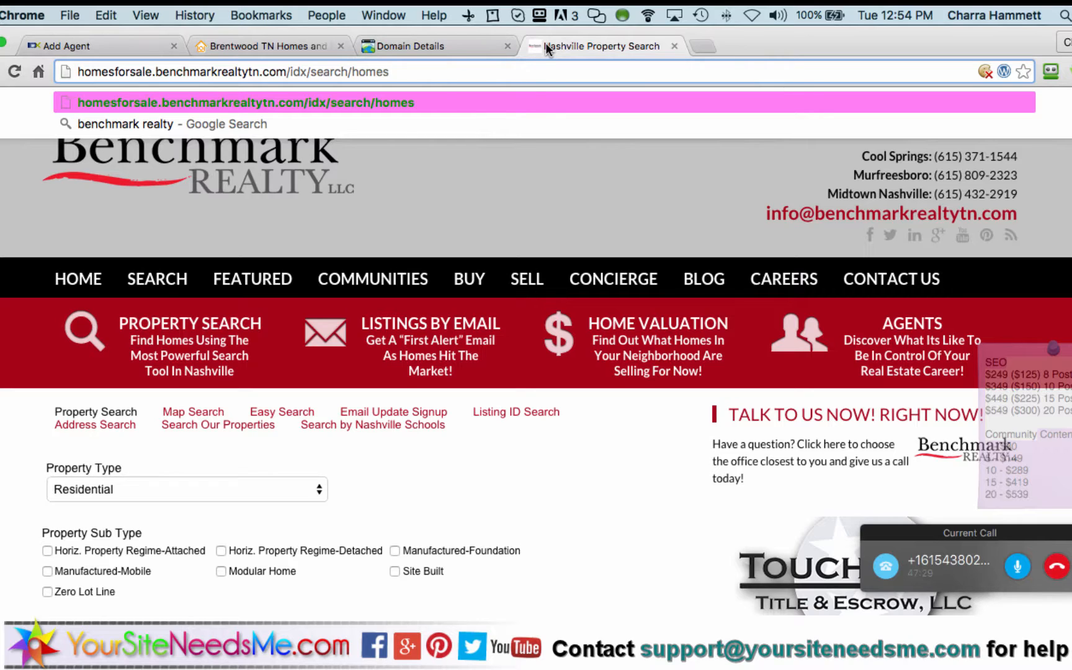
Visit the site's home page, come back to the search page, then return to the sub-header editor
left_click(474, 171)
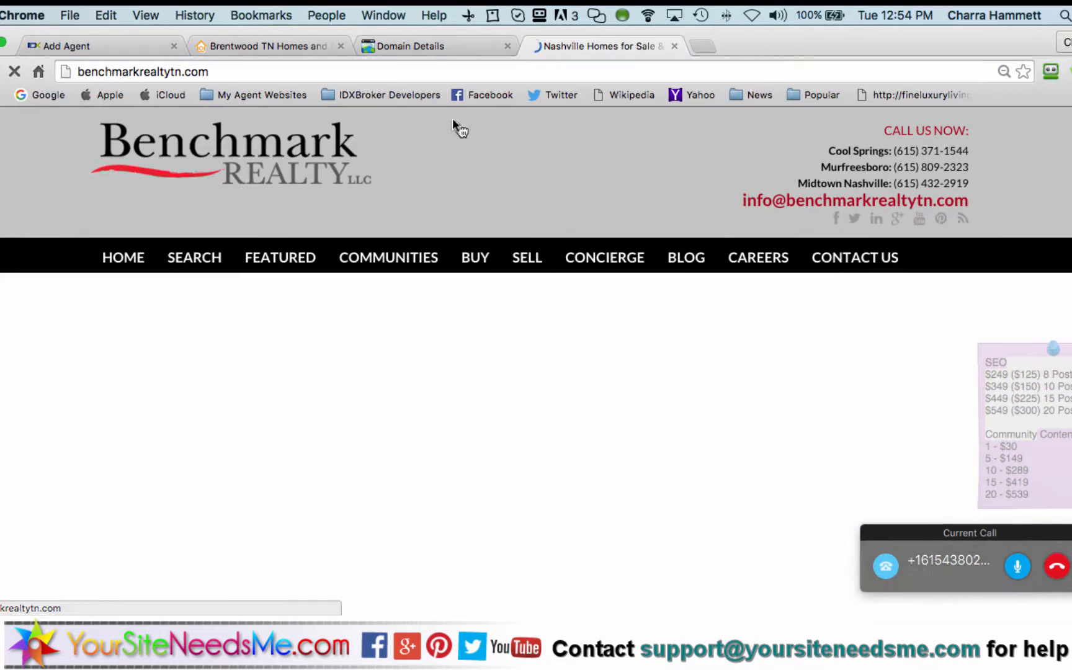
key("super+bracketleft")
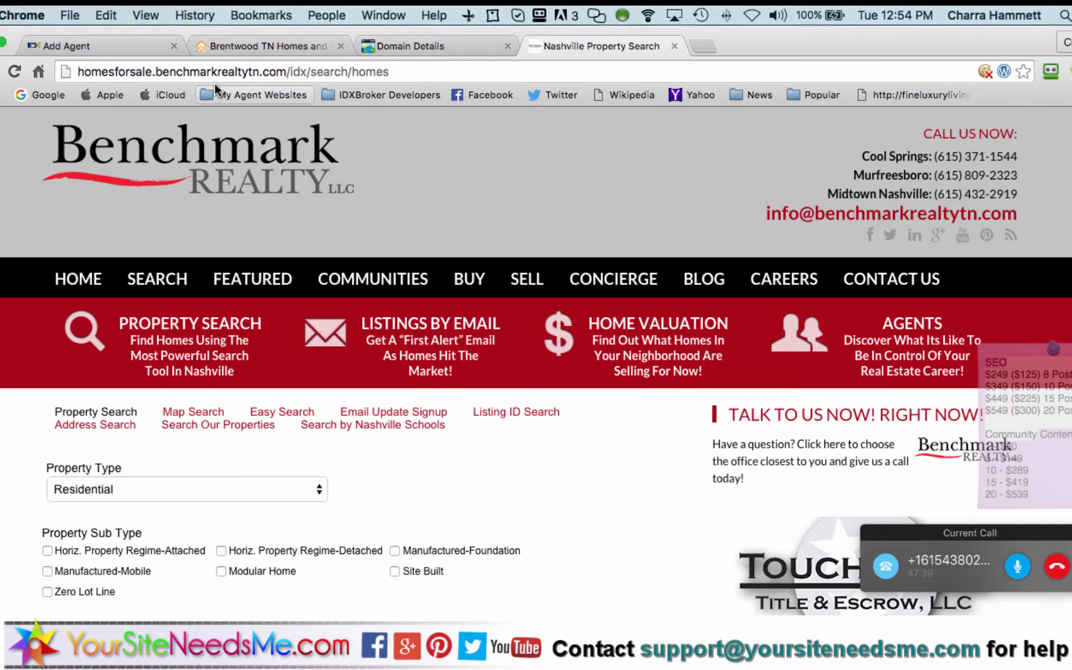
left_click(140, 46)
left_click(459, 309)
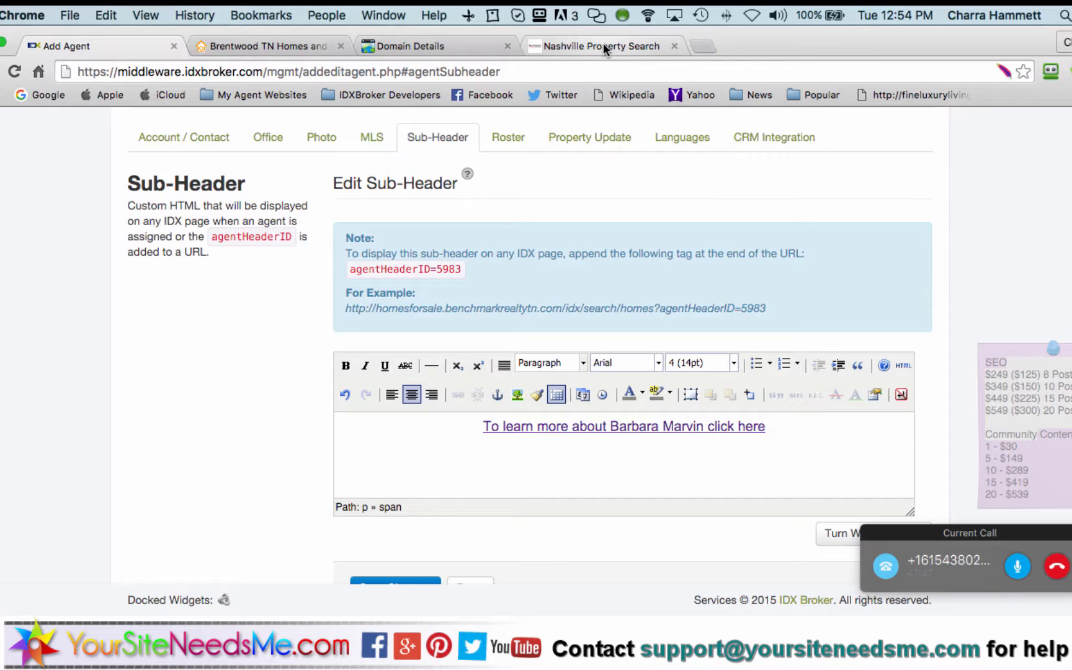
Copy the example search URL ending in agentHeaderID=5983 from the sub-header editor's Note box
left_click(558, 48)
left_click(342, 72)
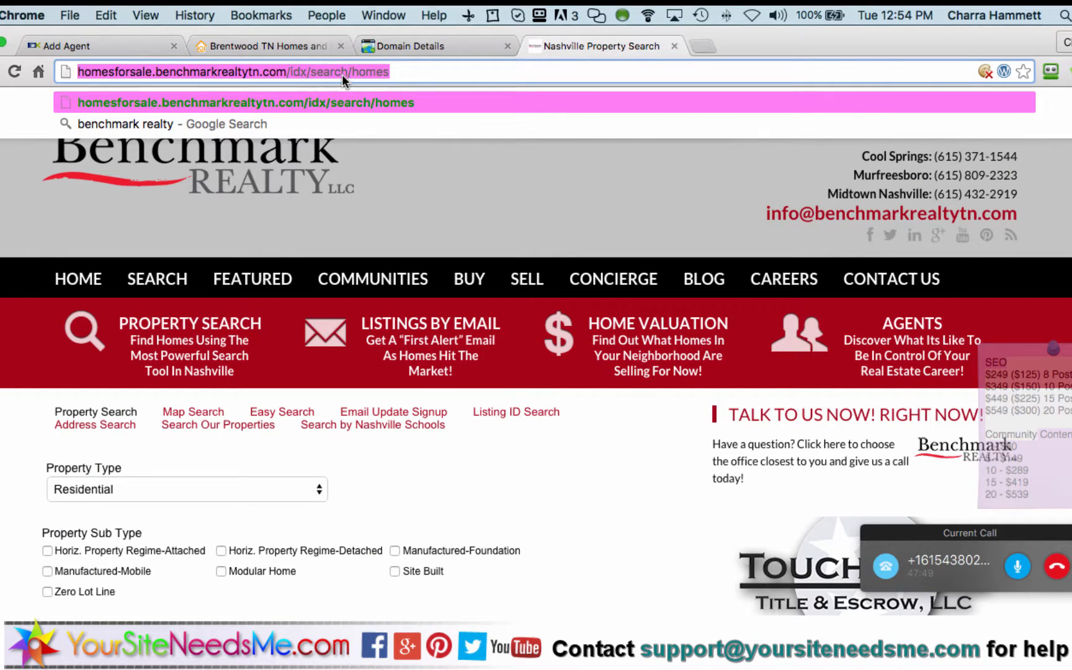
left_click(118, 43)
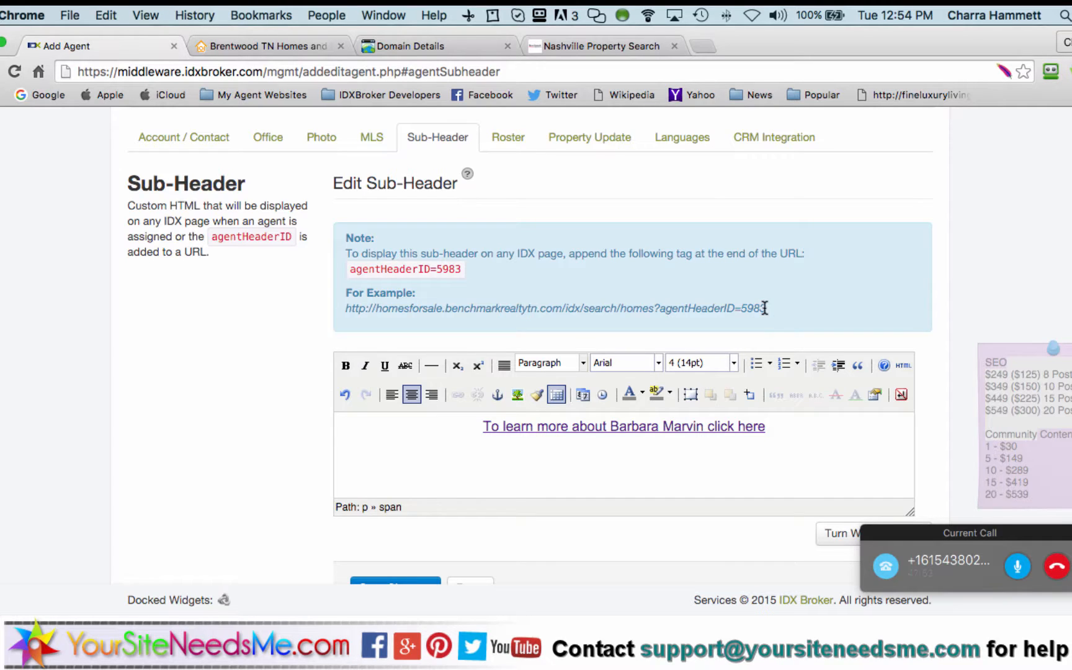
left_click_drag(764, 307, 355, 314)
triple_click(344, 315)
key("super+c")
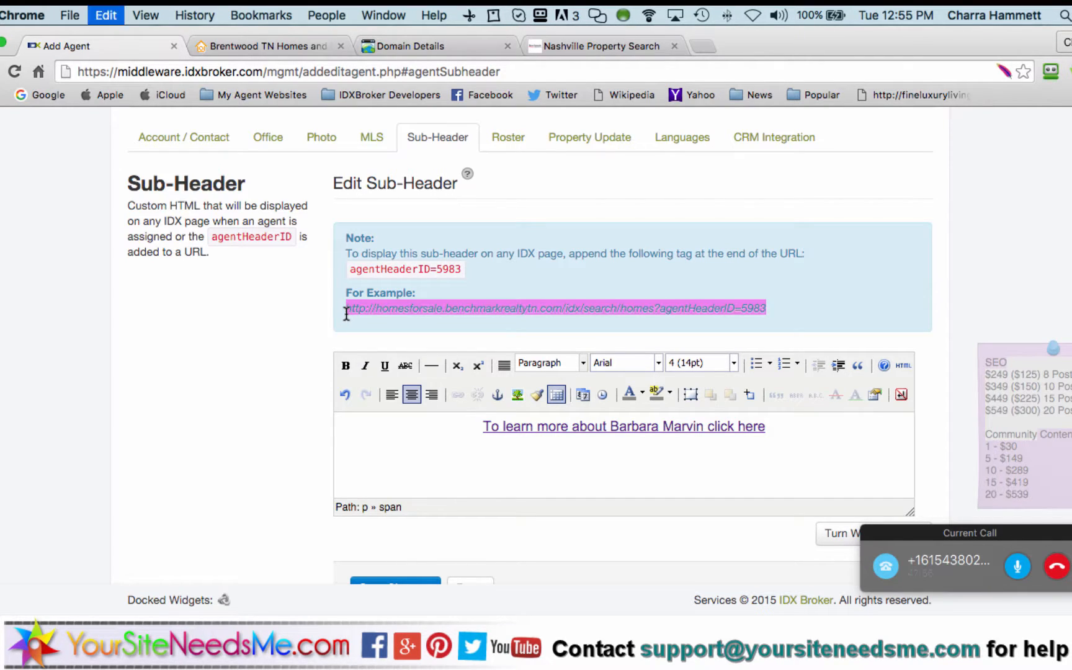
right_click(422, 303)
left_click(449, 335)
Open Edit Forwarding from the domain's Forwarding settings and select the current franklinnashvillerealestate.com address
left_click(458, 41)
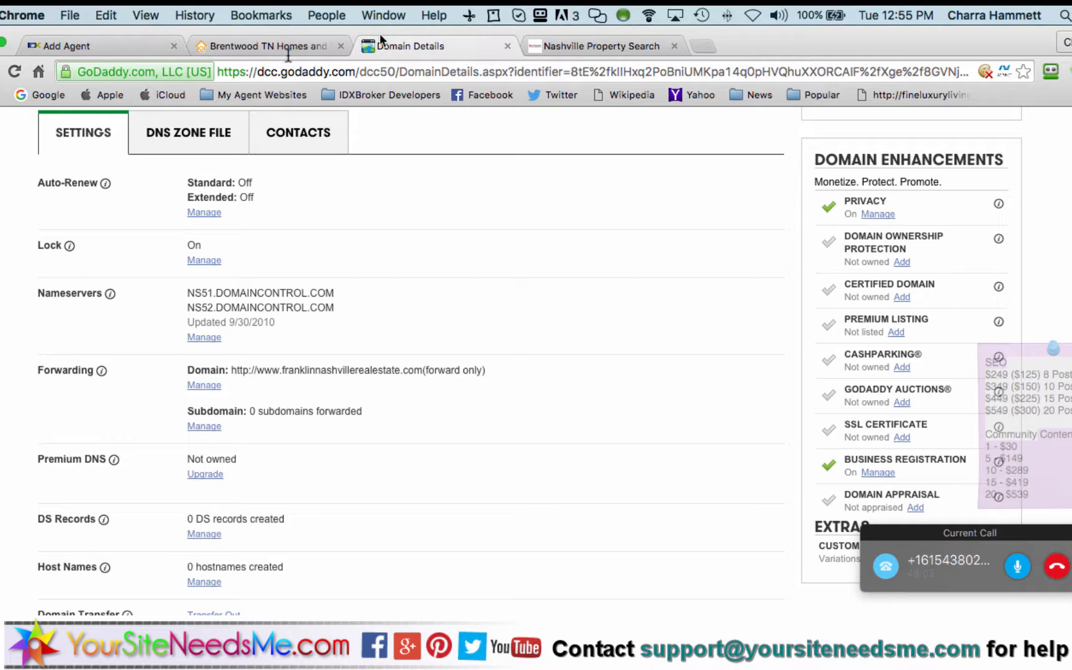
scroll(229, 381, "down", 2)
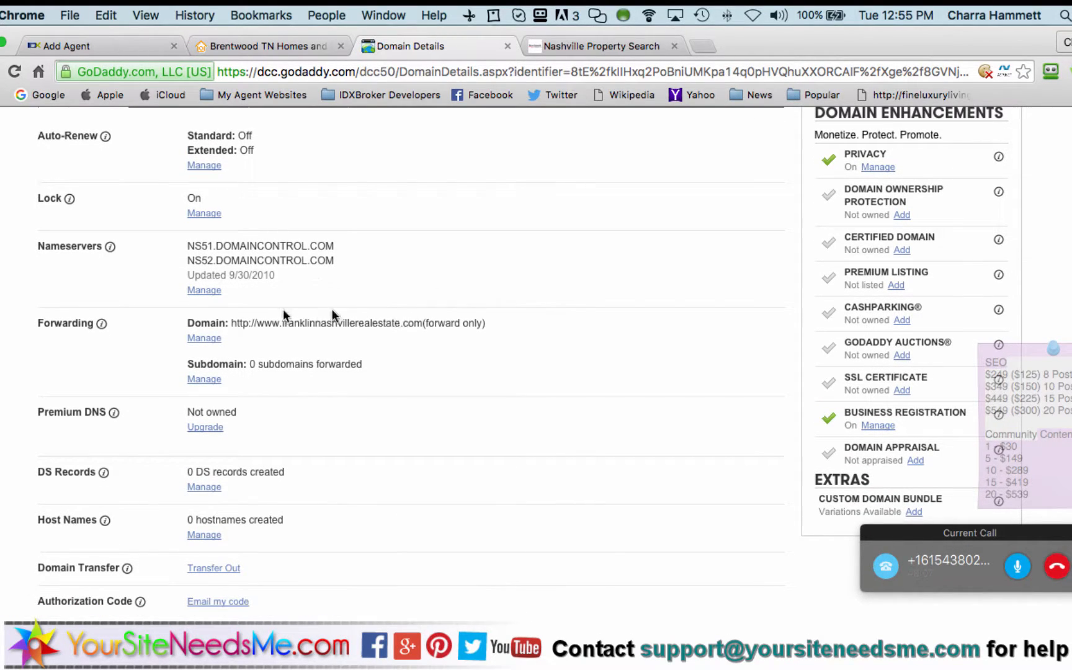
left_click(214, 339)
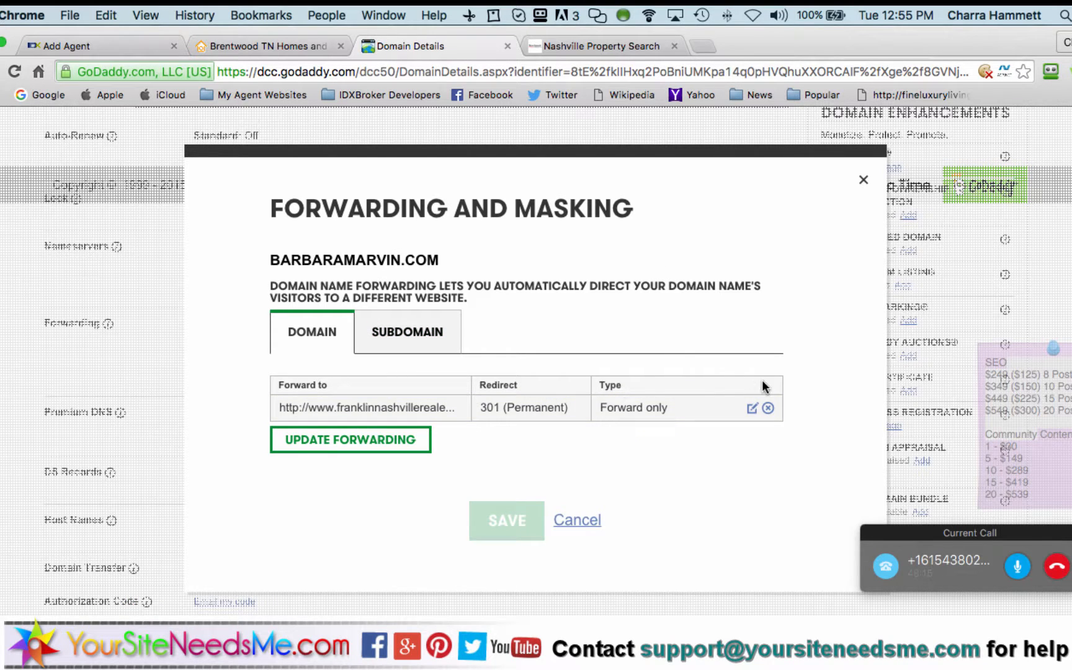
left_click(752, 408)
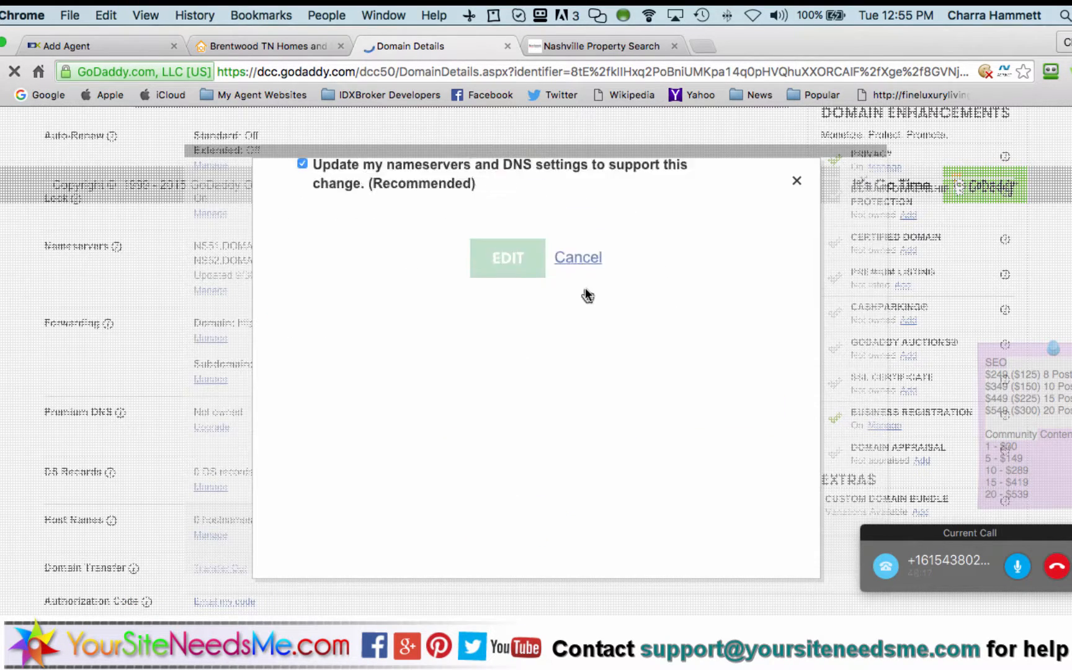
triple_click(583, 275)
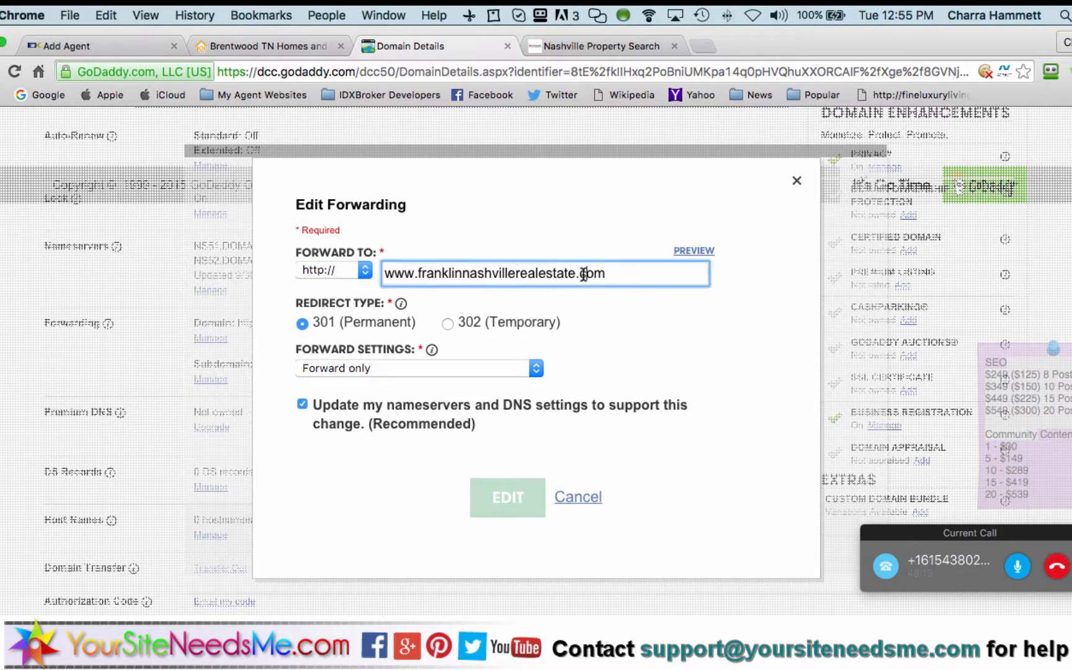
key("cmd+v")
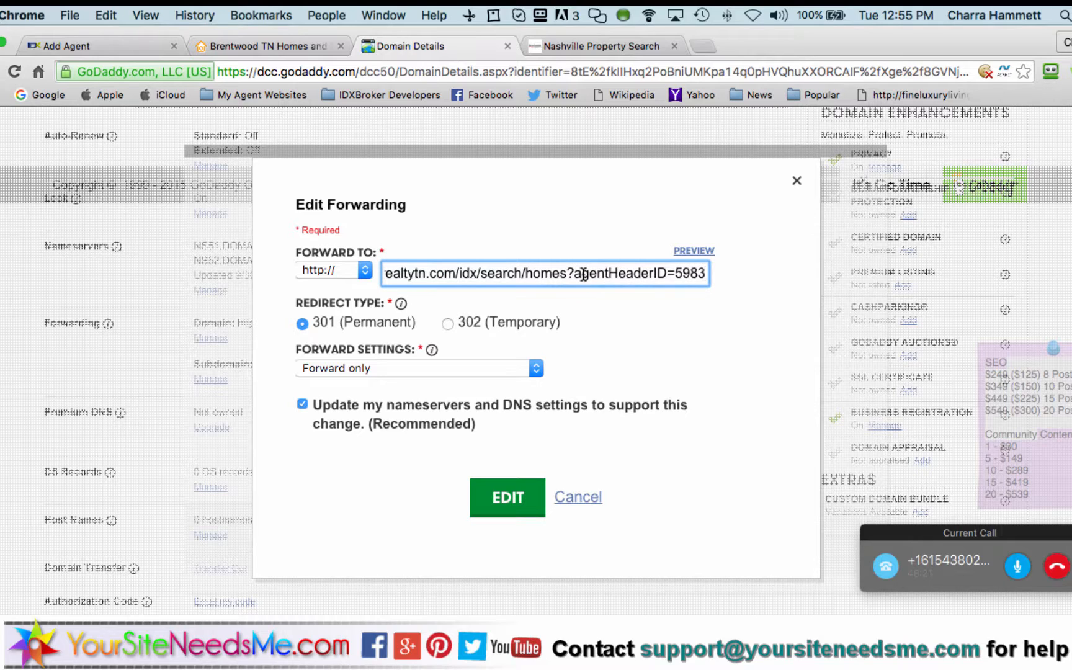
key("super+Left")
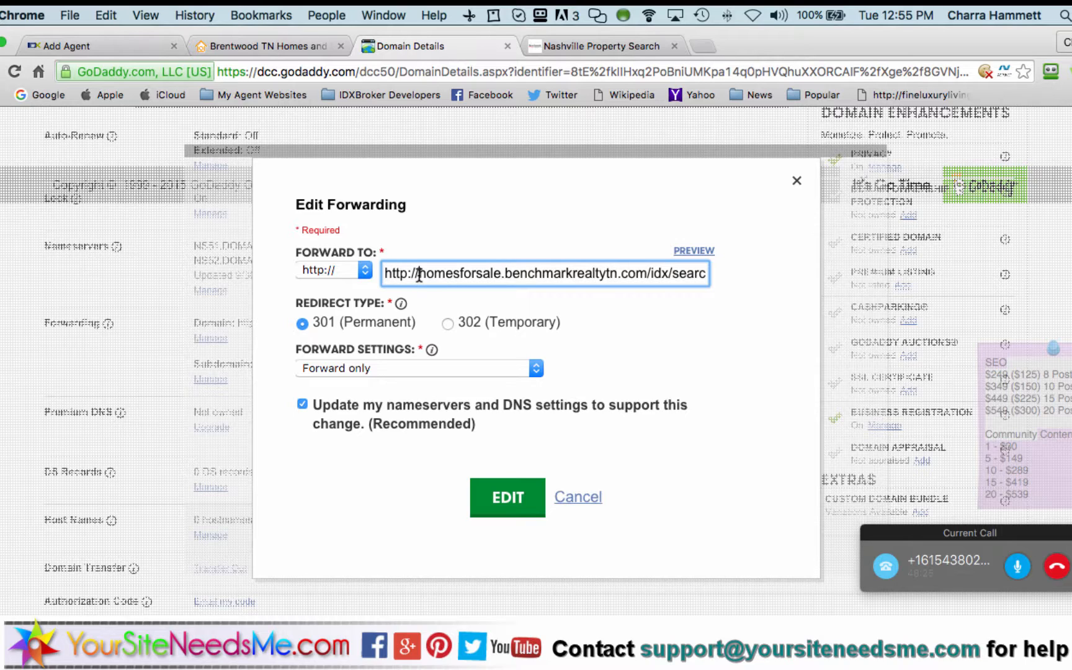
left_click_drag(419, 275, 366, 273)
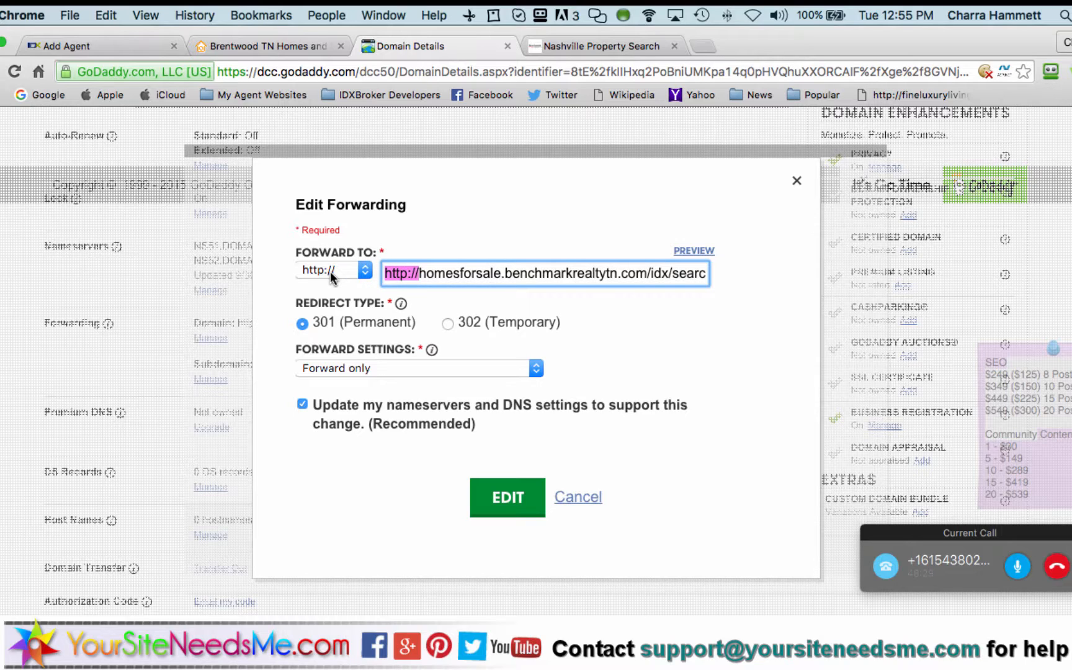
key("BackSpace")
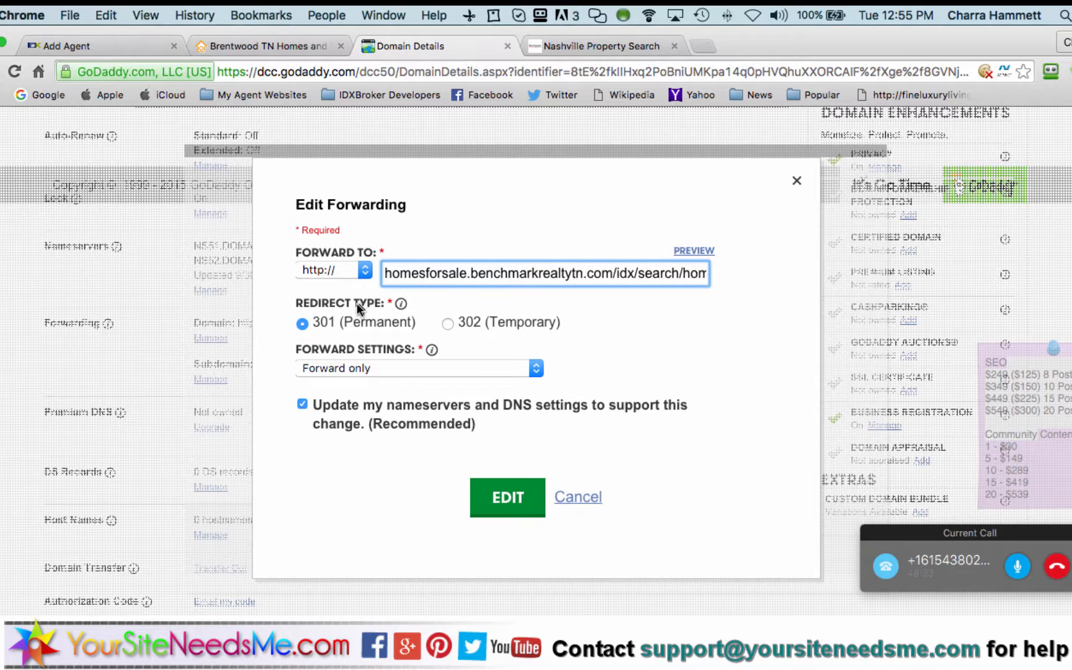
left_click(360, 370)
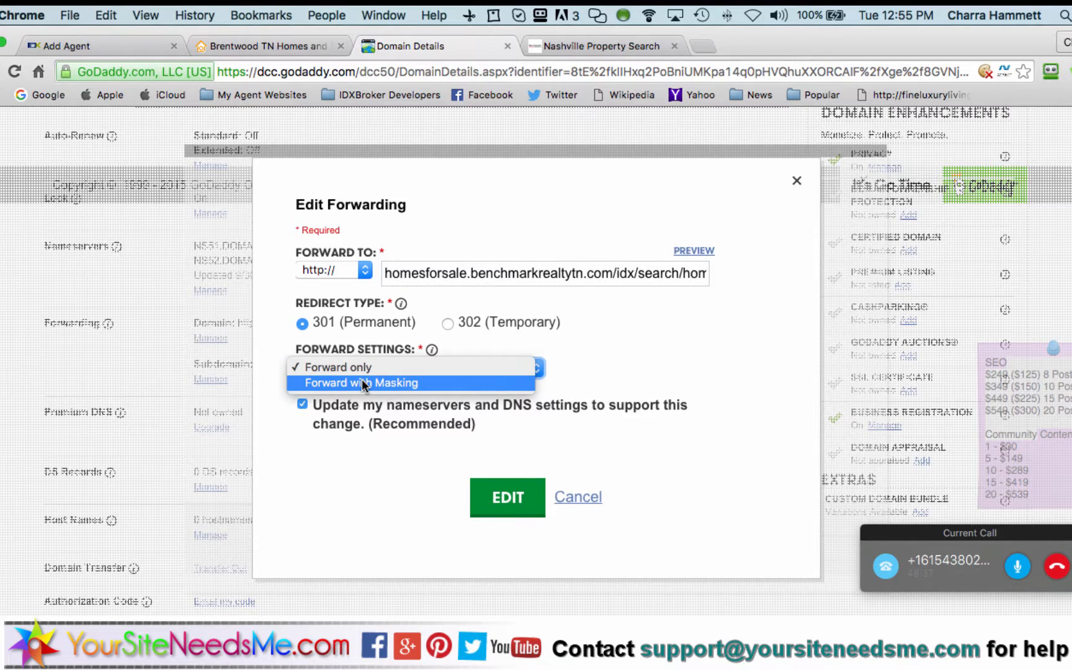
left_click(362, 382)
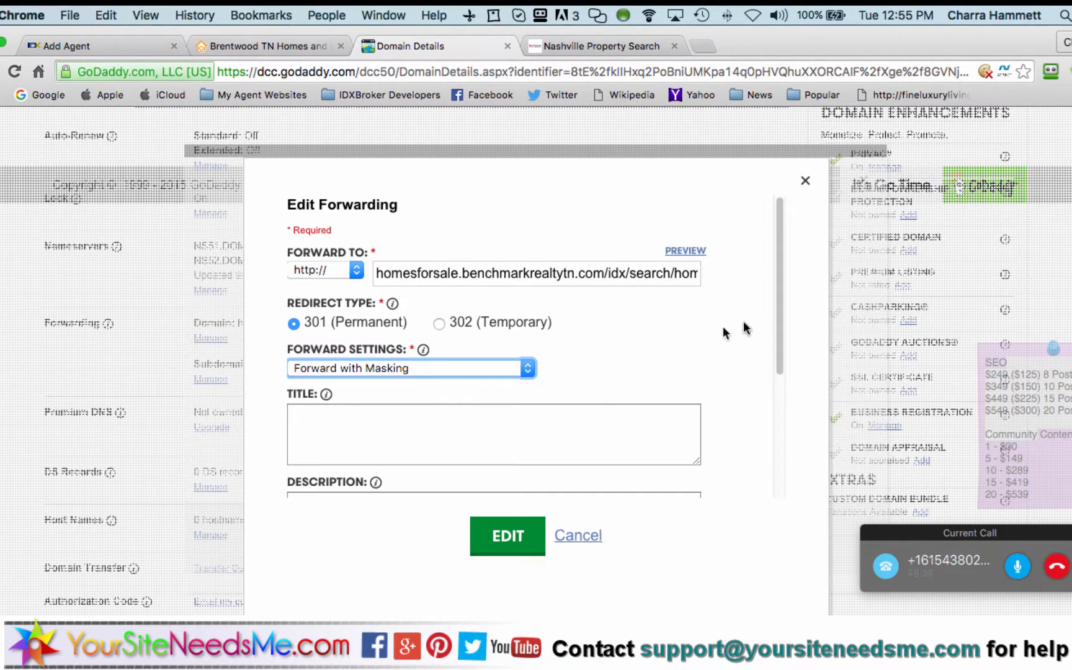
Title the masked forward 'Search Greater Nashville Homes for Sale with' the agent and Benchmark Realty L.L.C
scroll(745, 327, "down", 3)
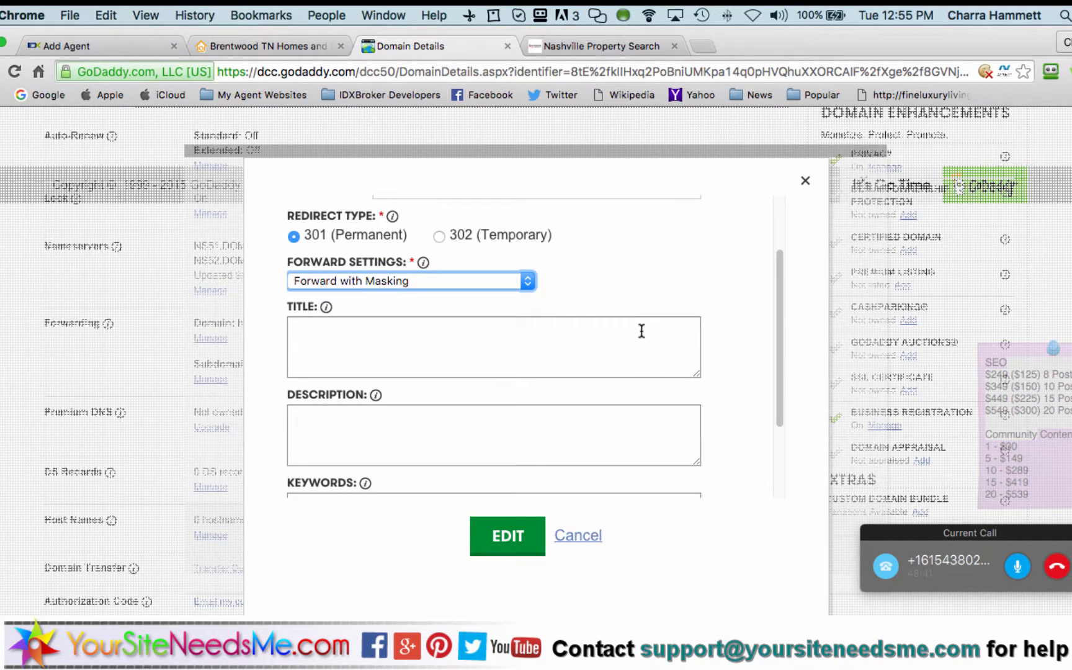
left_click(642, 330)
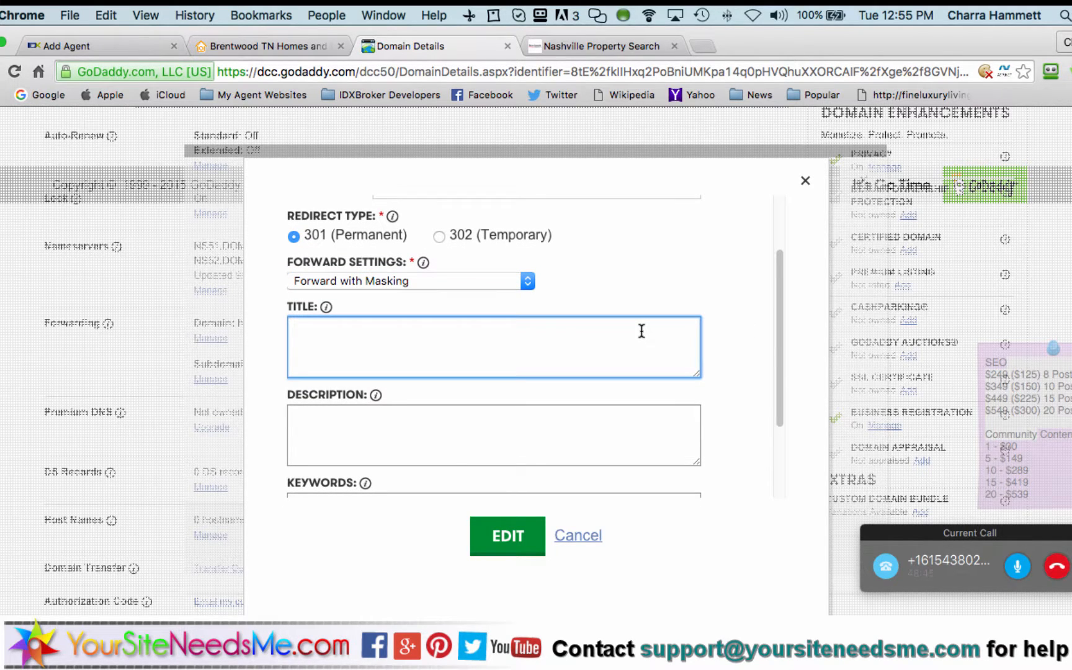
type("Search Home")
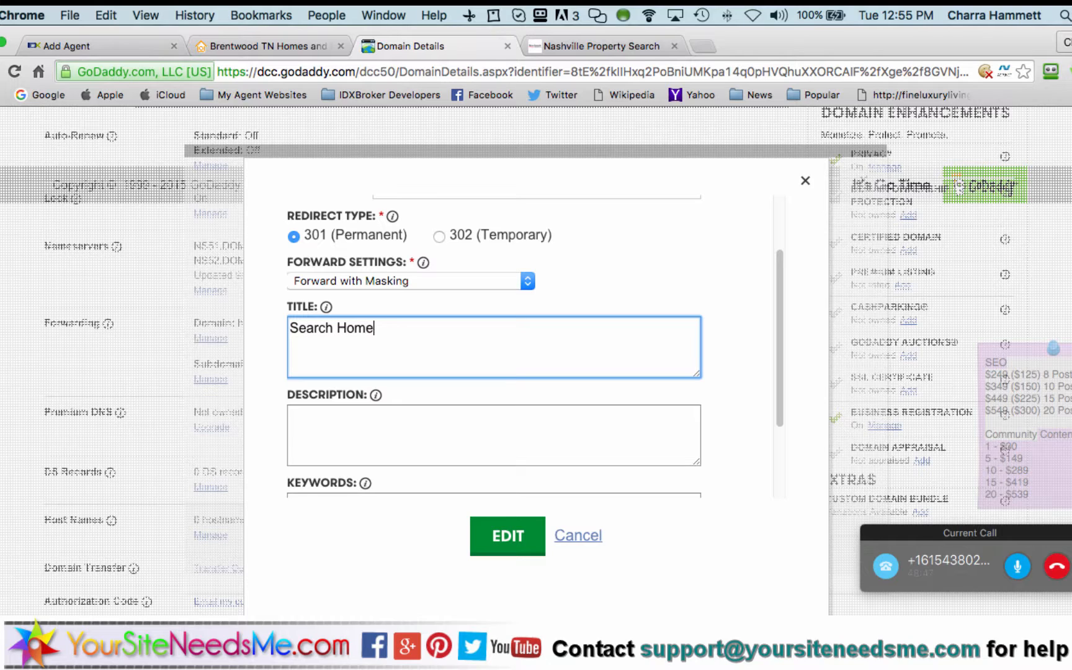
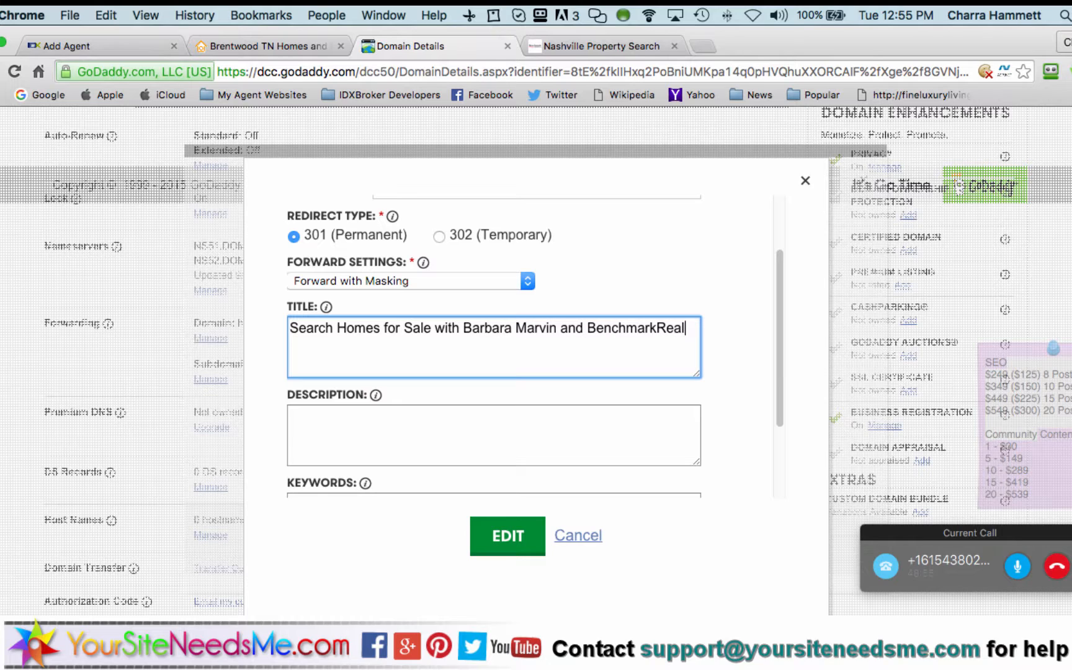
type("ty")
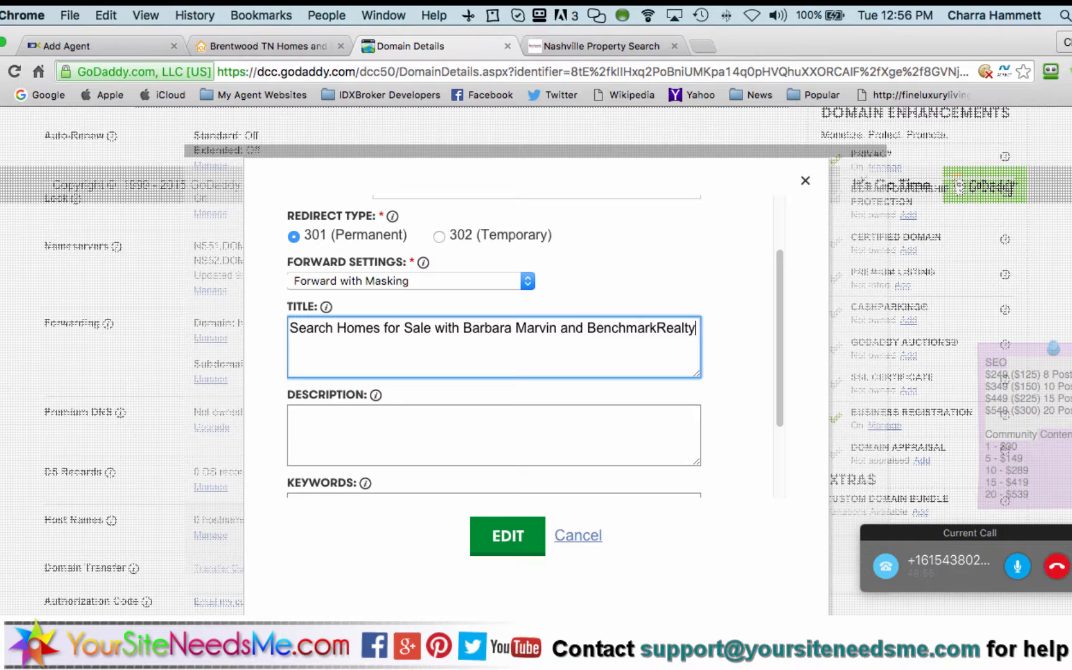
left_click(656, 329)
type("Realty L.L. C.")
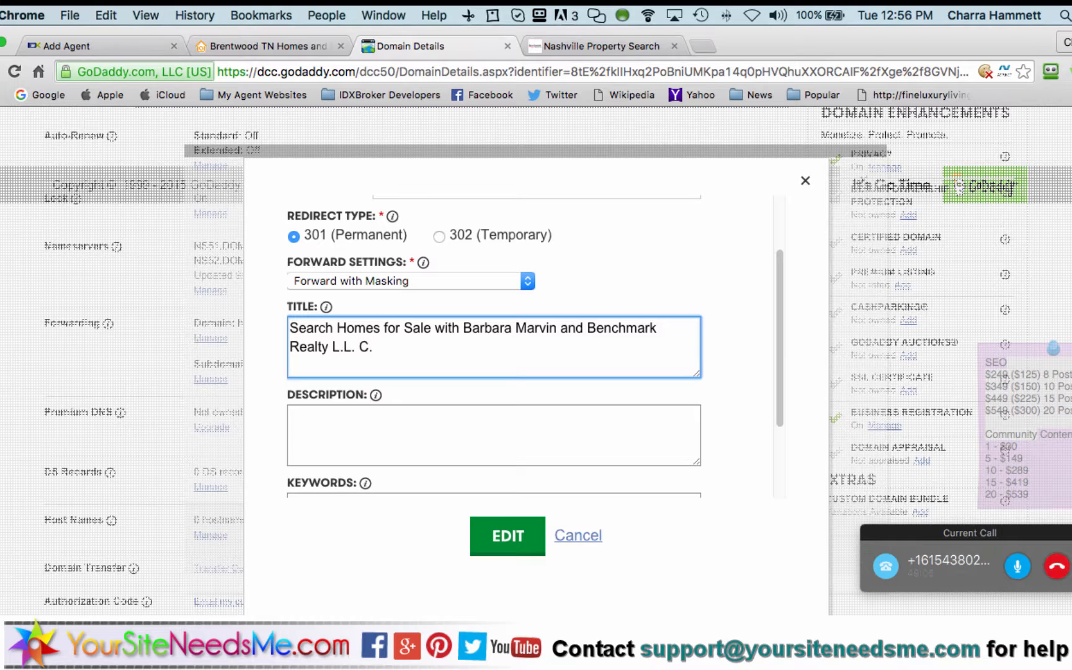
key("BackSpace")
key("Up")
key("Left")
key("Left")
type("Greater Nashvi")
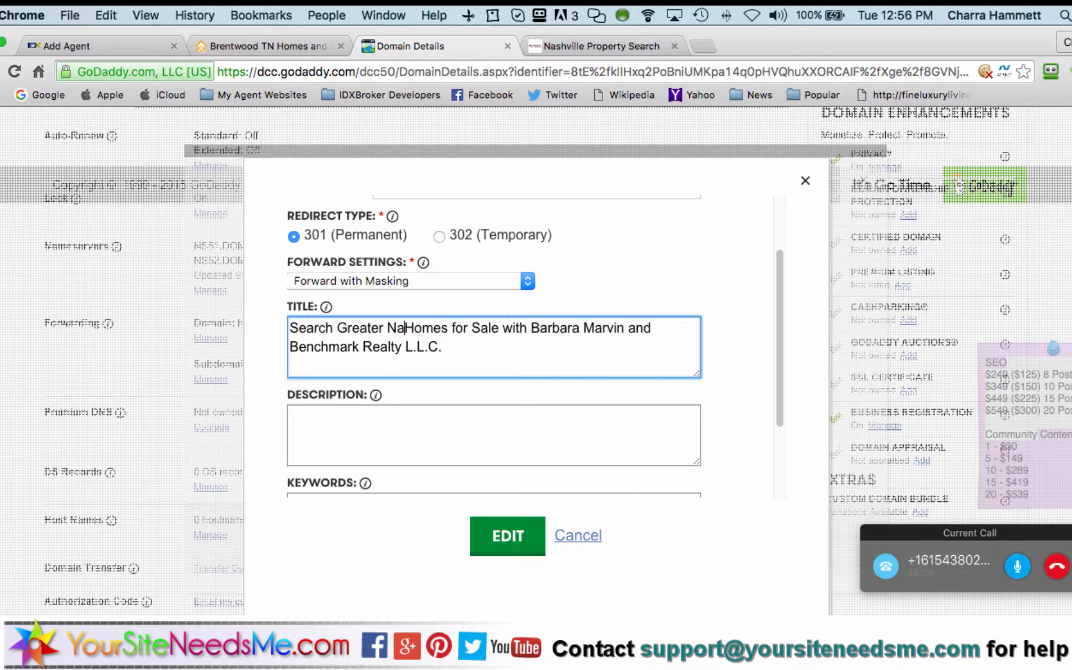
type("lle")
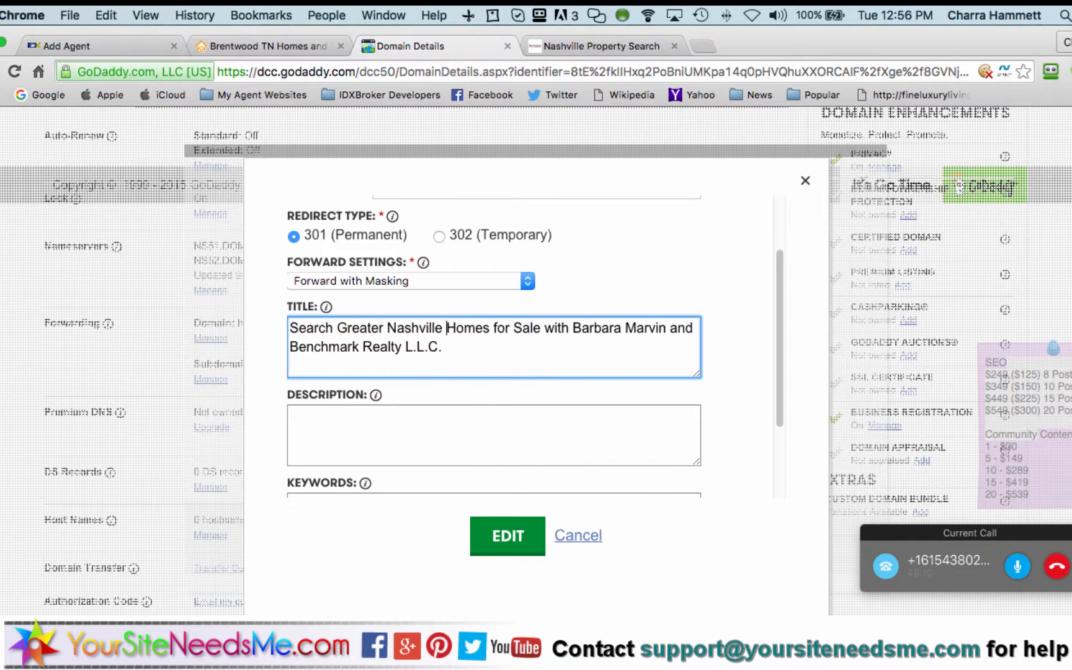
left_click(574, 430)
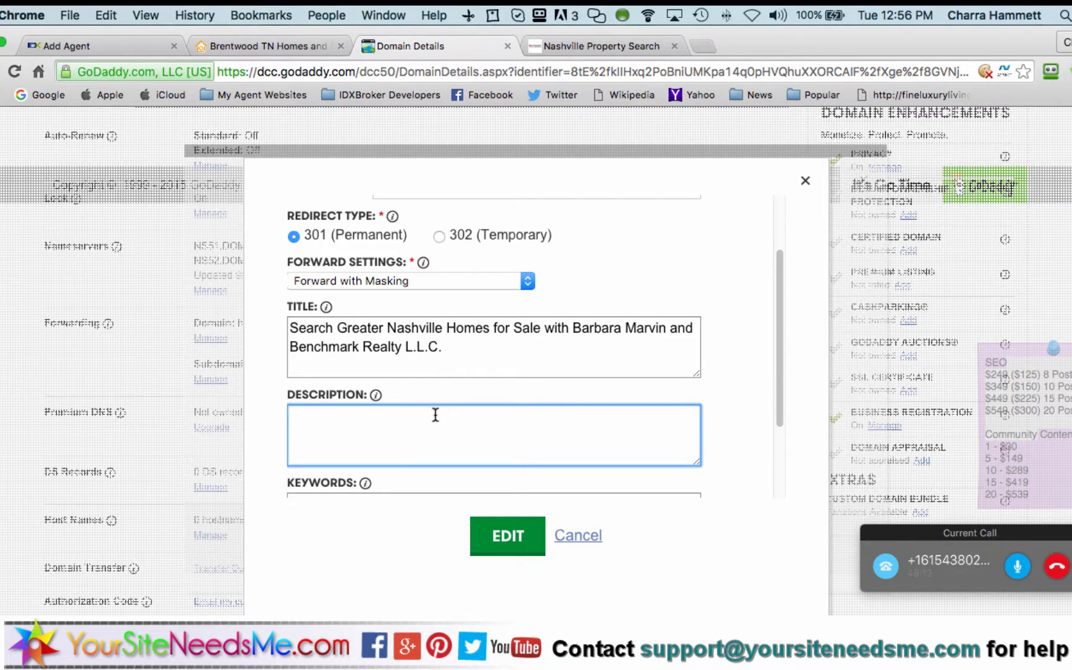
Open the google.com homepage in a new browser tab
left_click(705, 47)
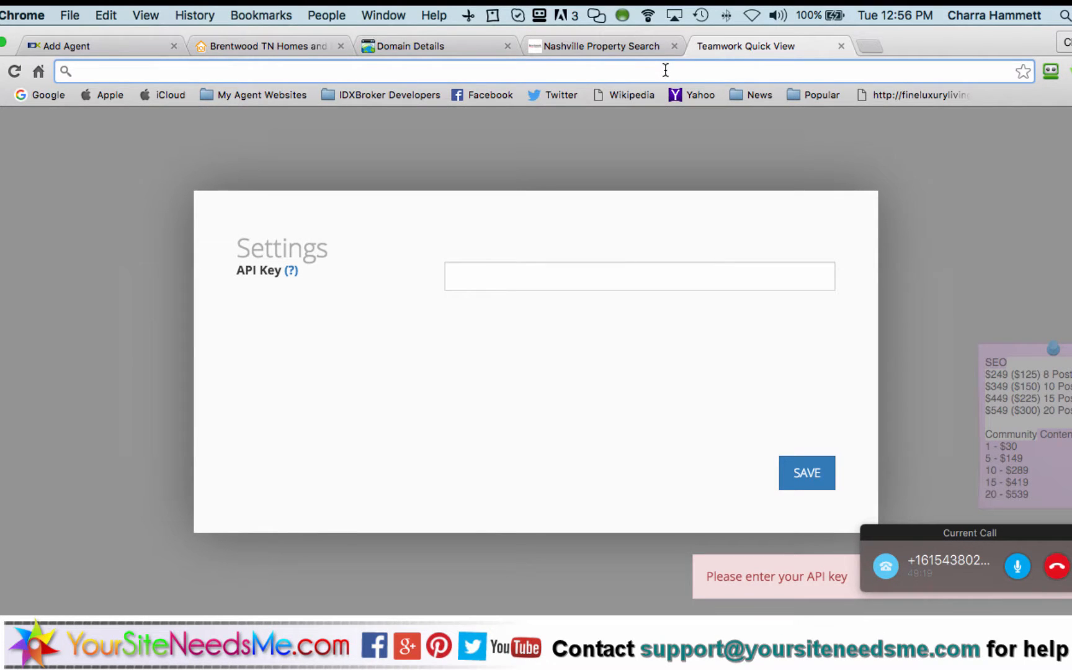
type("goog")
key("Return")
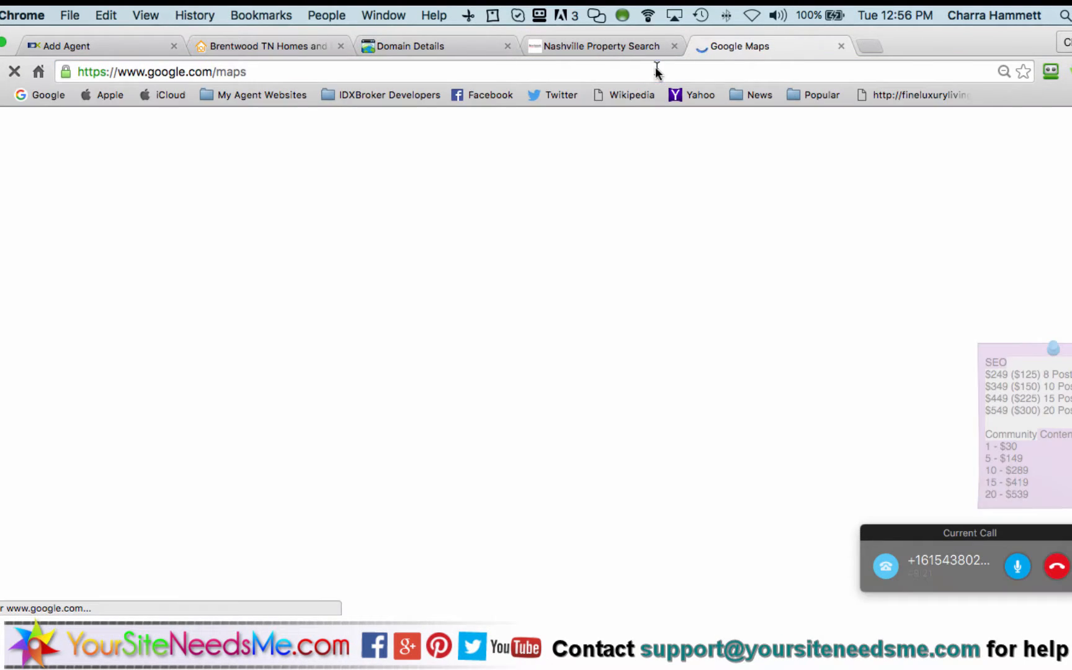
left_click(656, 72)
key("BackSpace")
key("BackSpace")
key("BackSpace")
key("BackSpace")
key("Return")
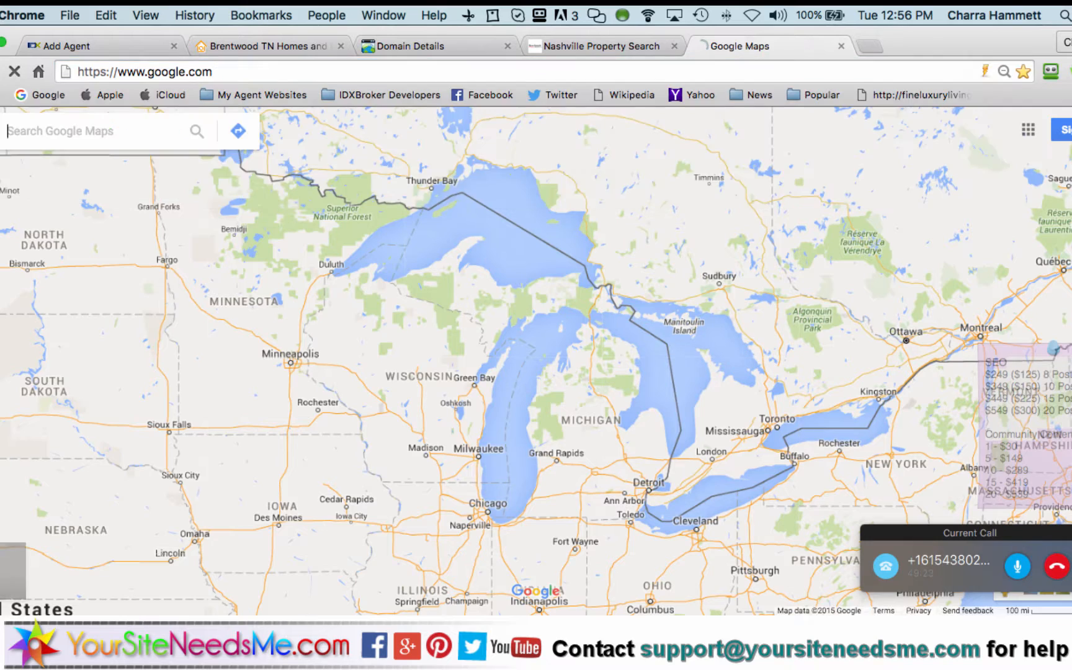
Search Google for 'Nashville tn homes for sale', then return to the GoDaddy domain details tab
type("Na")
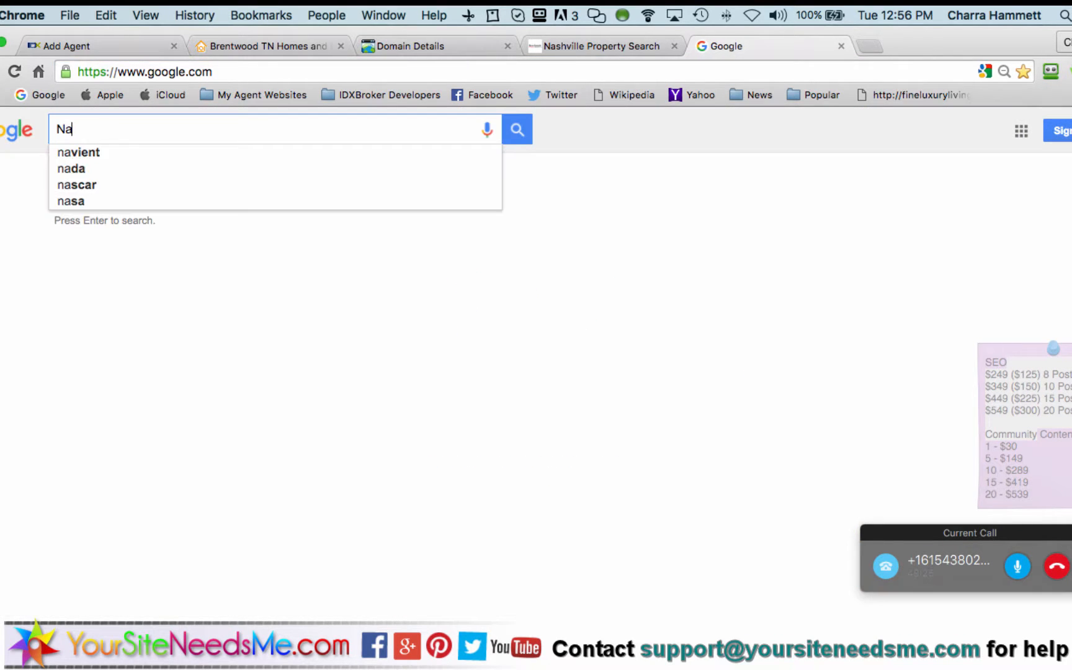
type("shv")
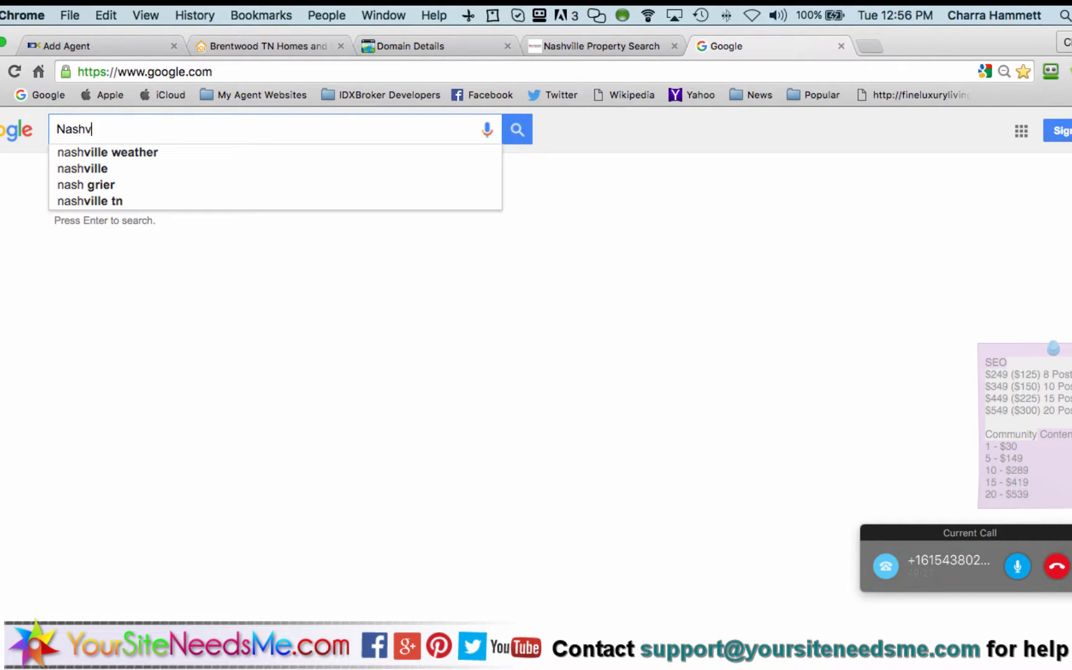
type("ille tnhomes")
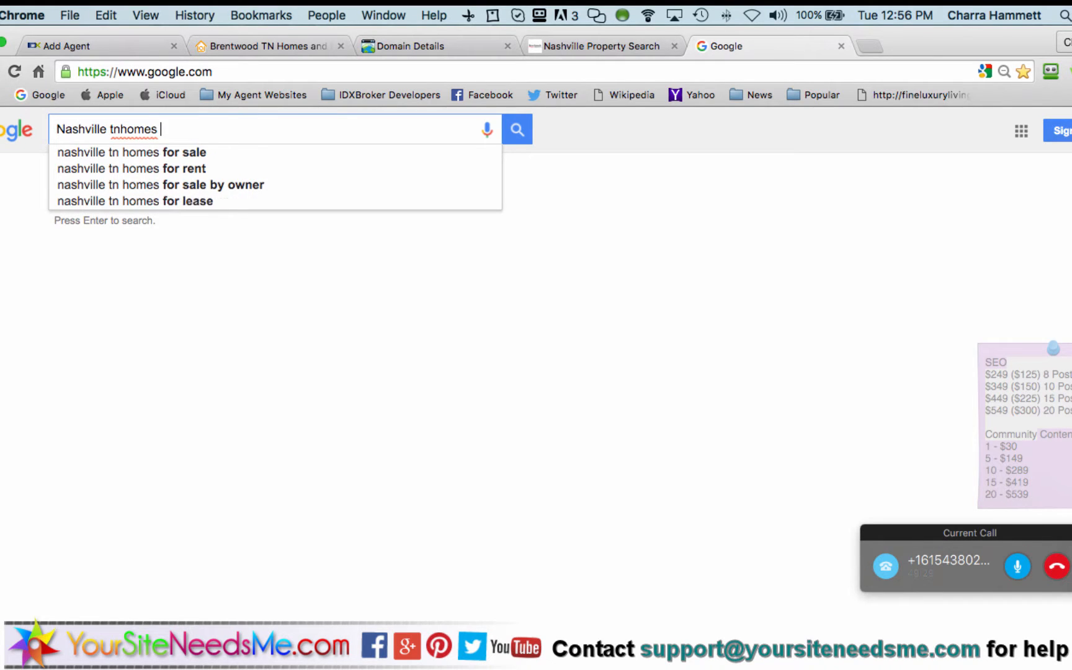
key("BackSpace")
key("BackSpace")
key("BackSpace")
key("BackSpace")
key("BackSpace")
type("t")
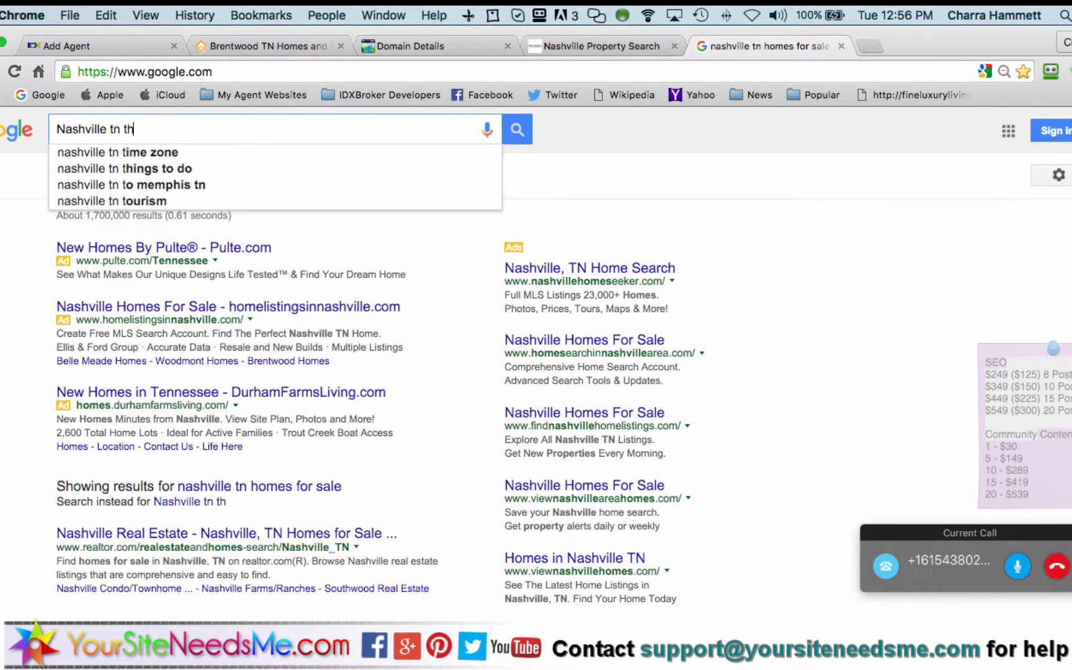
key("BackSpace")
type("homes for sale")
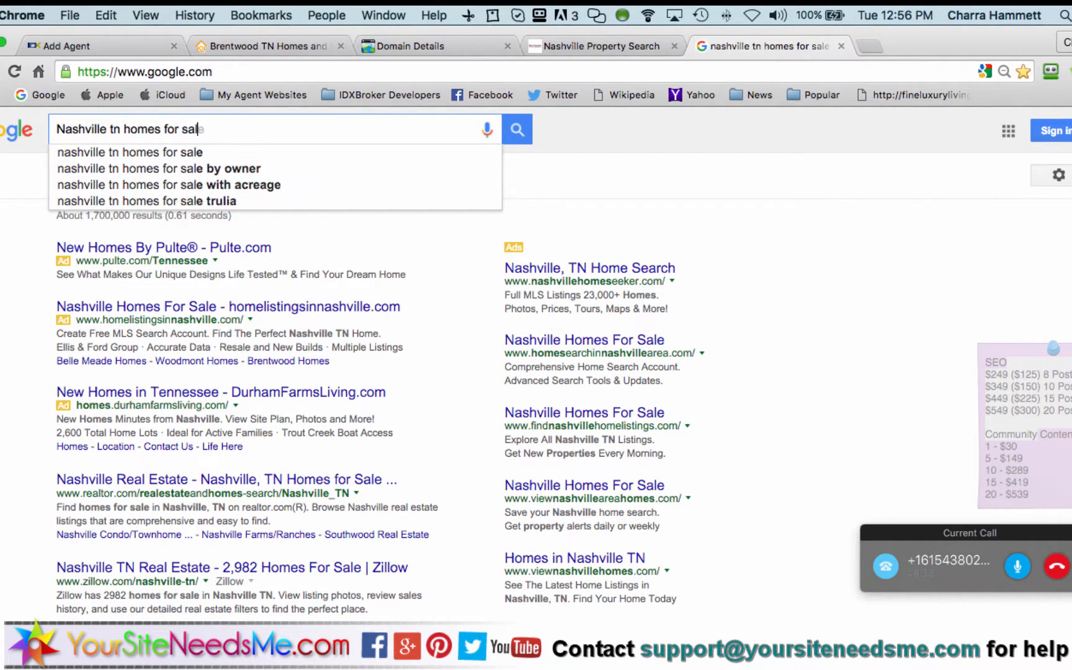
key("Return")
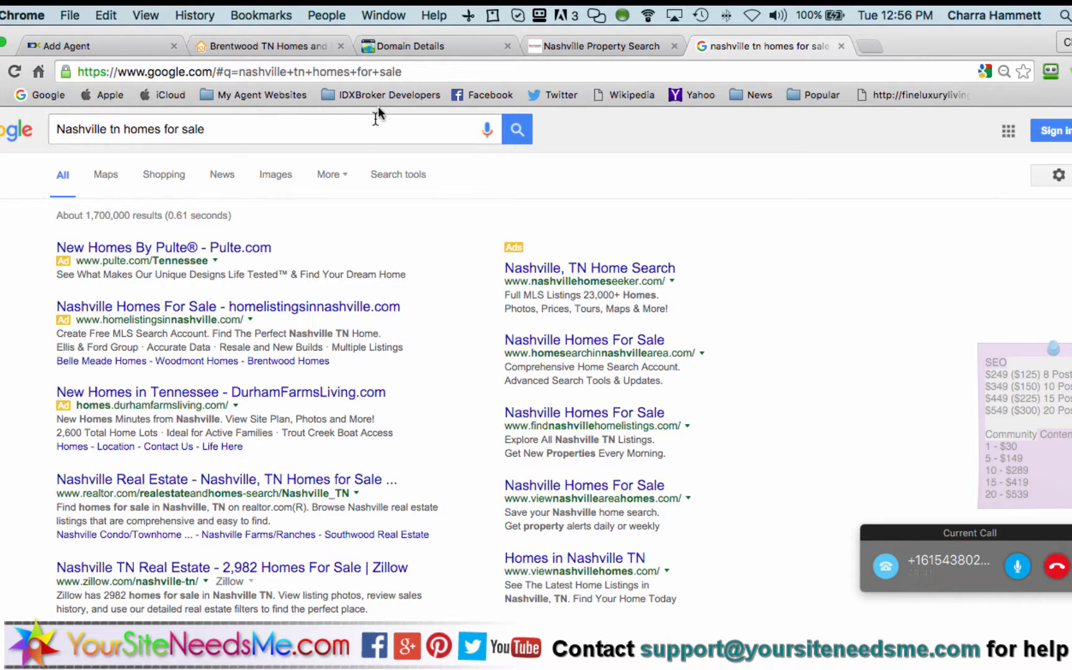
left_click(454, 42)
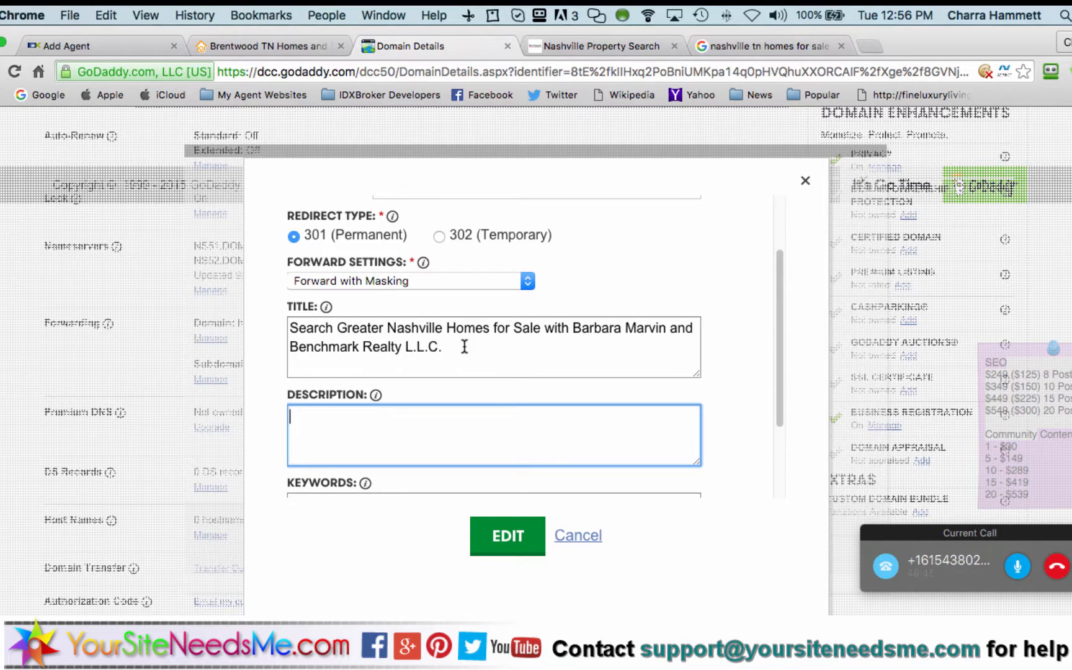
left_click_drag(464, 346, 292, 323)
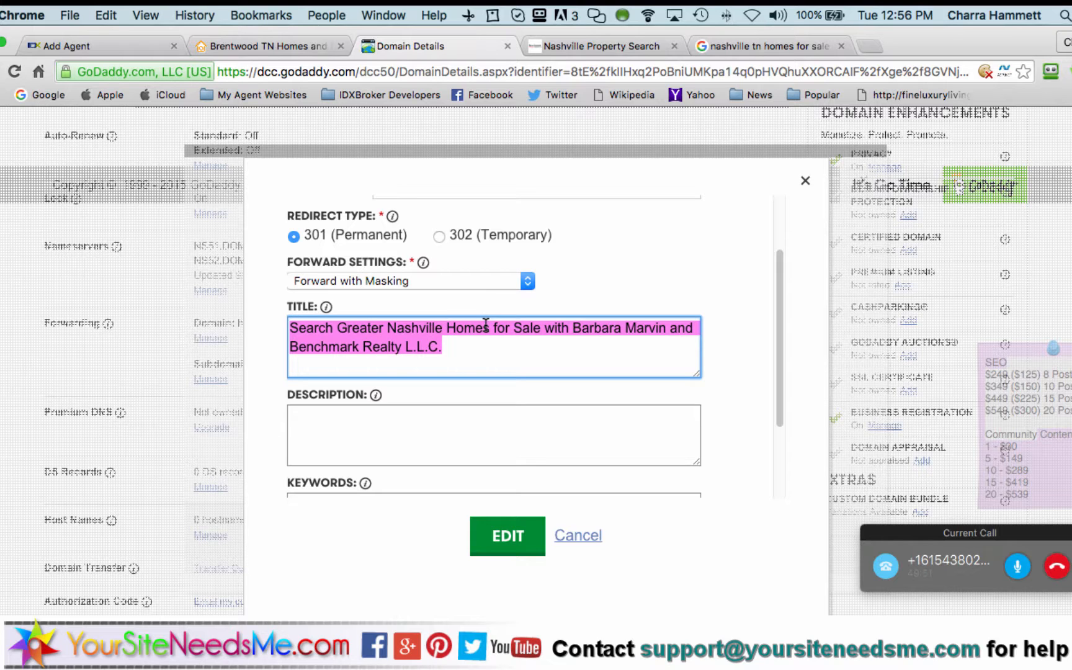
left_click(715, 52)
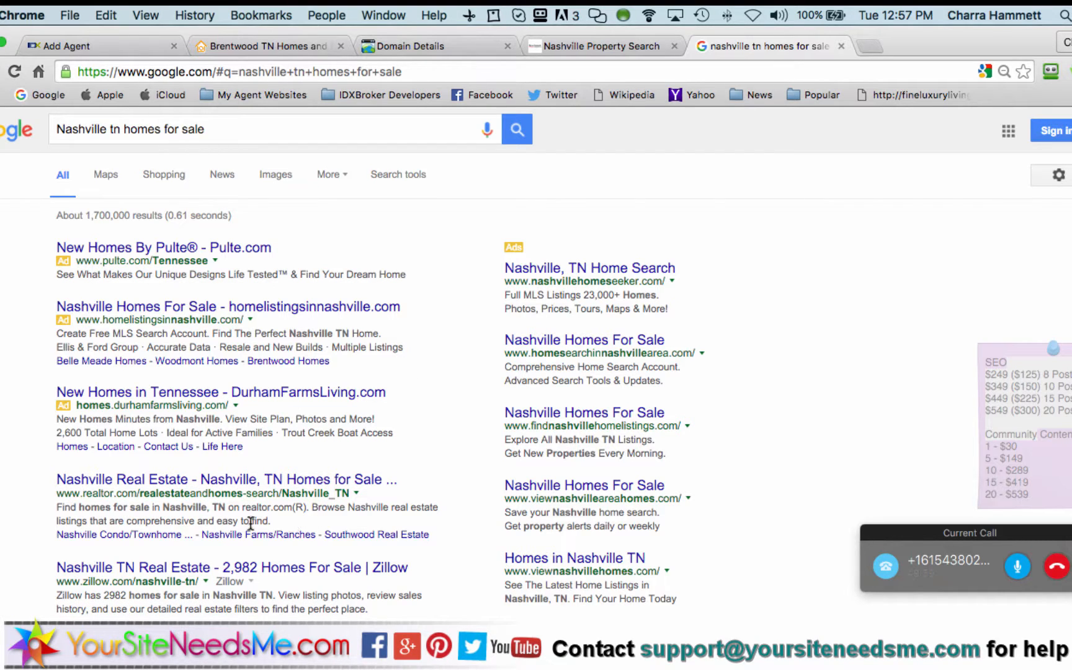
left_click(141, 46)
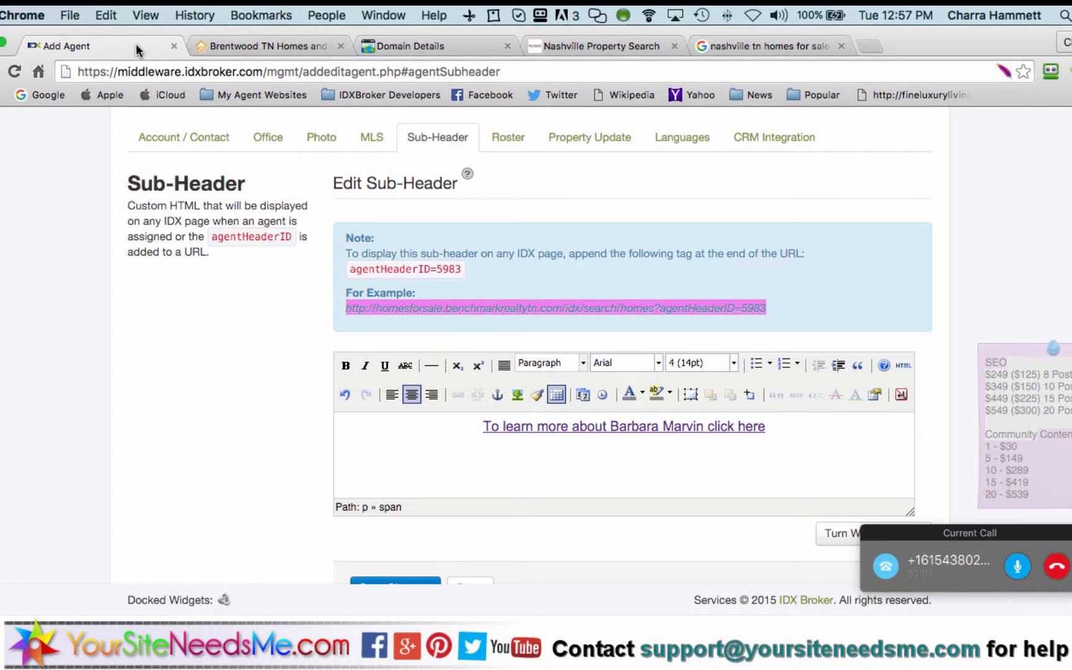
left_click(415, 43)
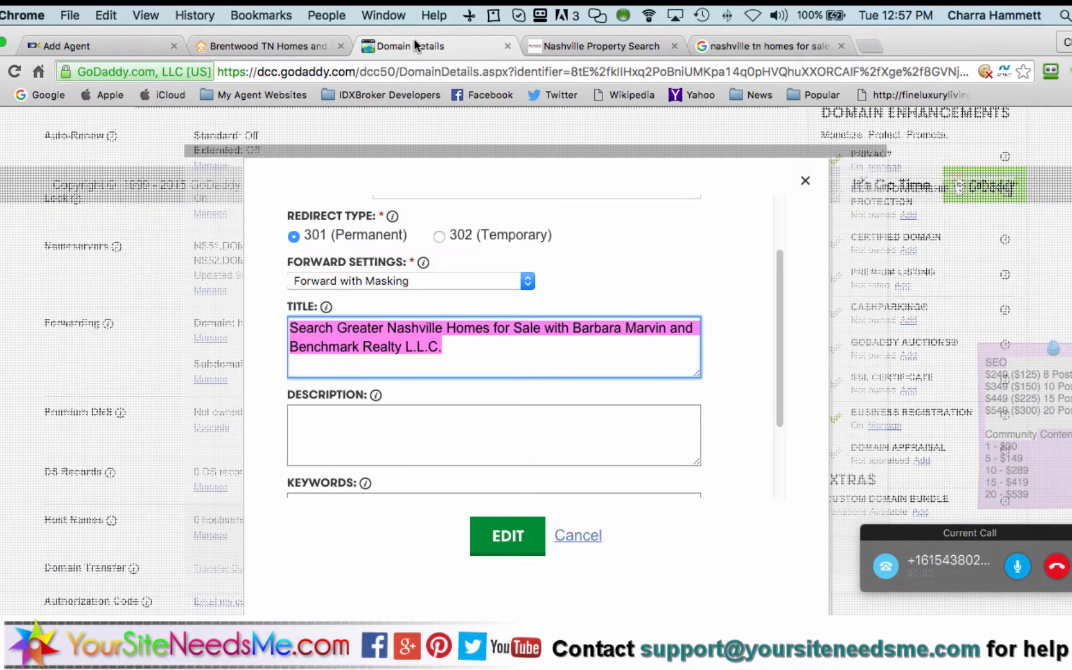
left_click(403, 431)
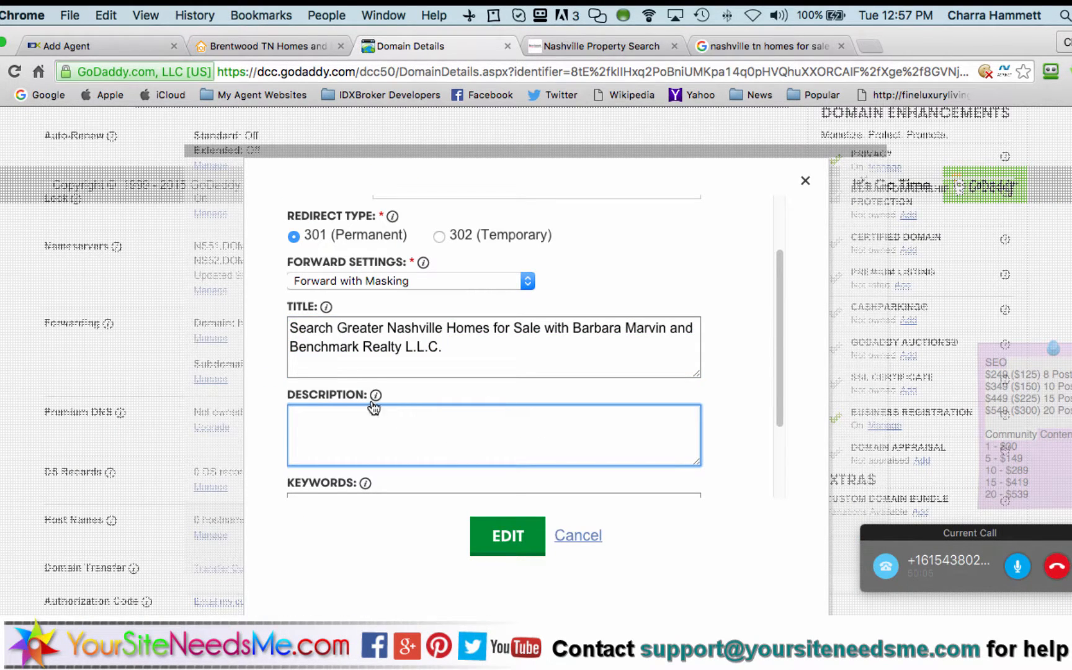
left_click(326, 308)
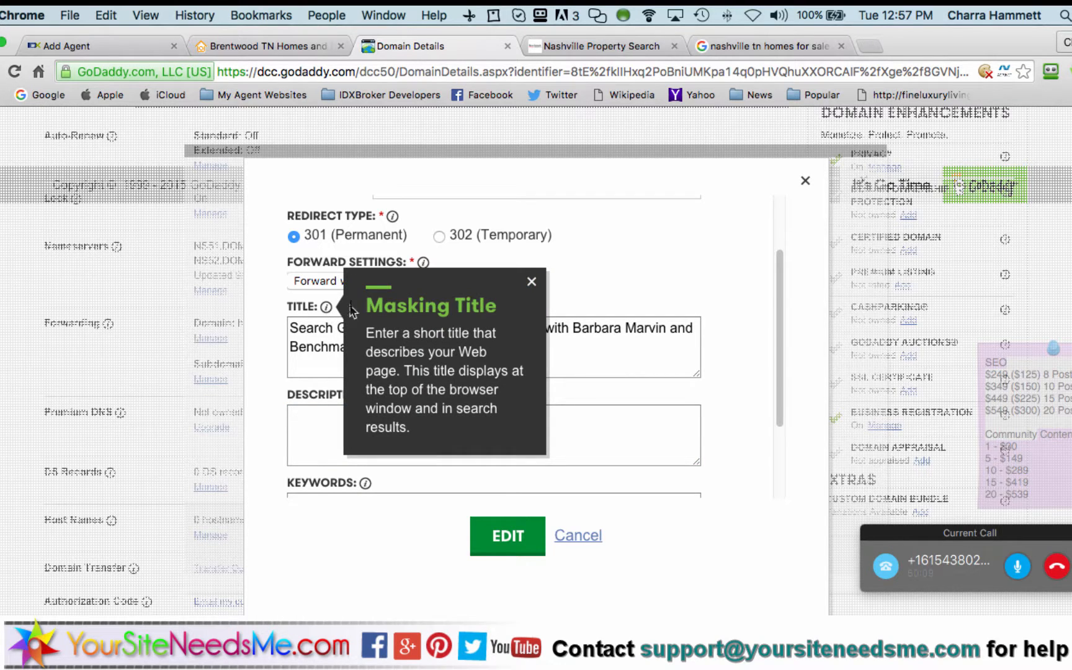
left_click(532, 282)
left_click(437, 428)
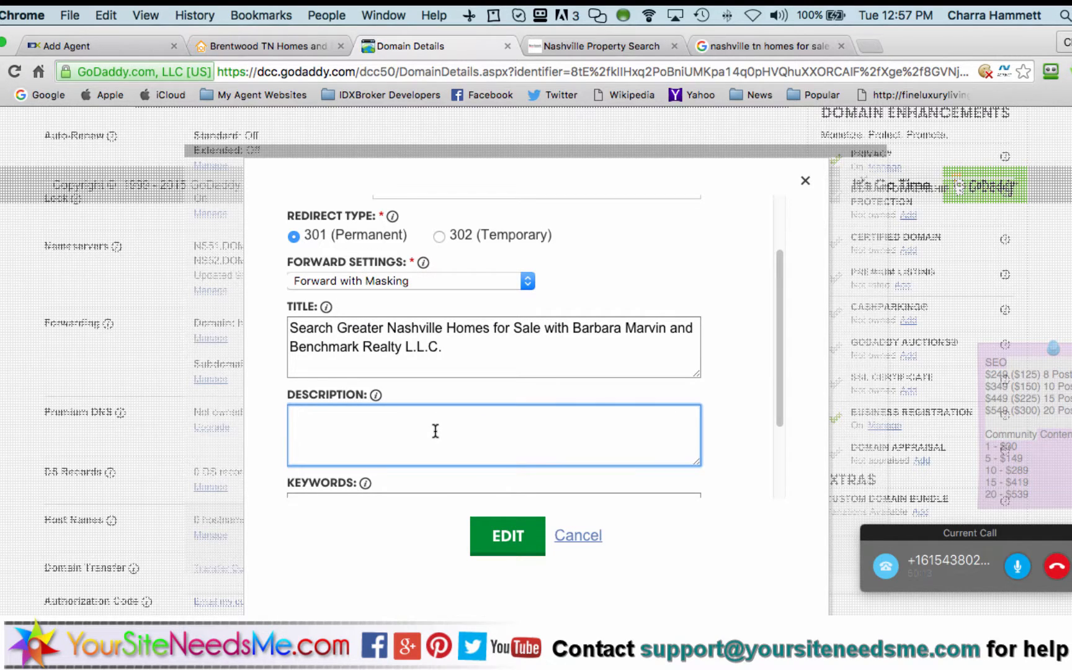
Replace the draft with 'Instantly search all homes for sale in Greater Nashville', naming the agent's Franklin, Nashville, Brentwood service
type("Search the en")
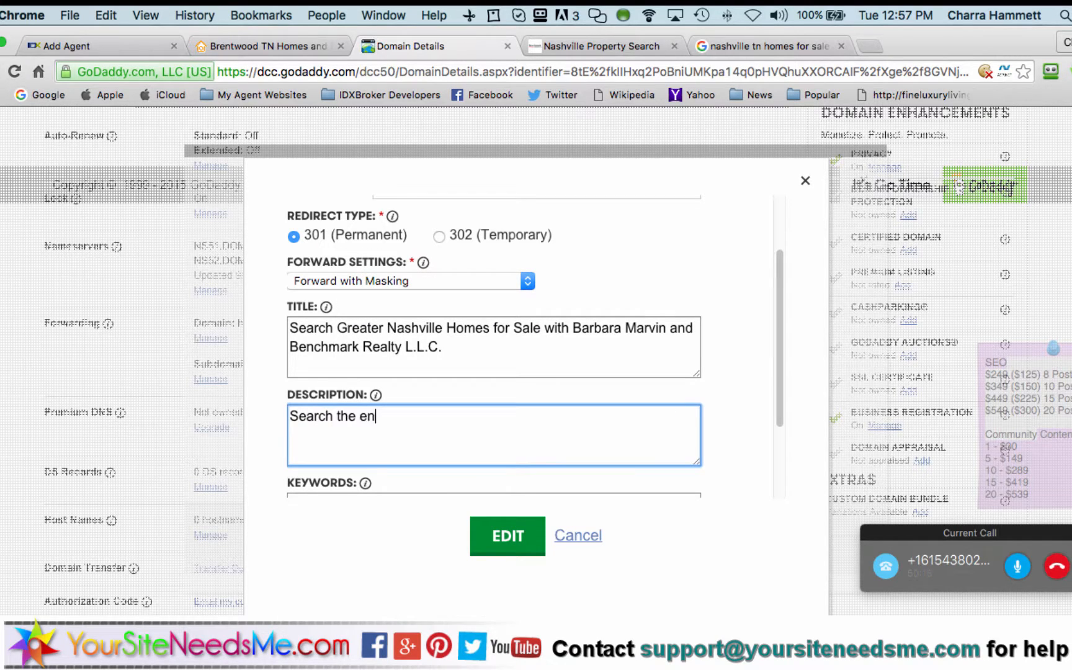
type("tire Nashville")
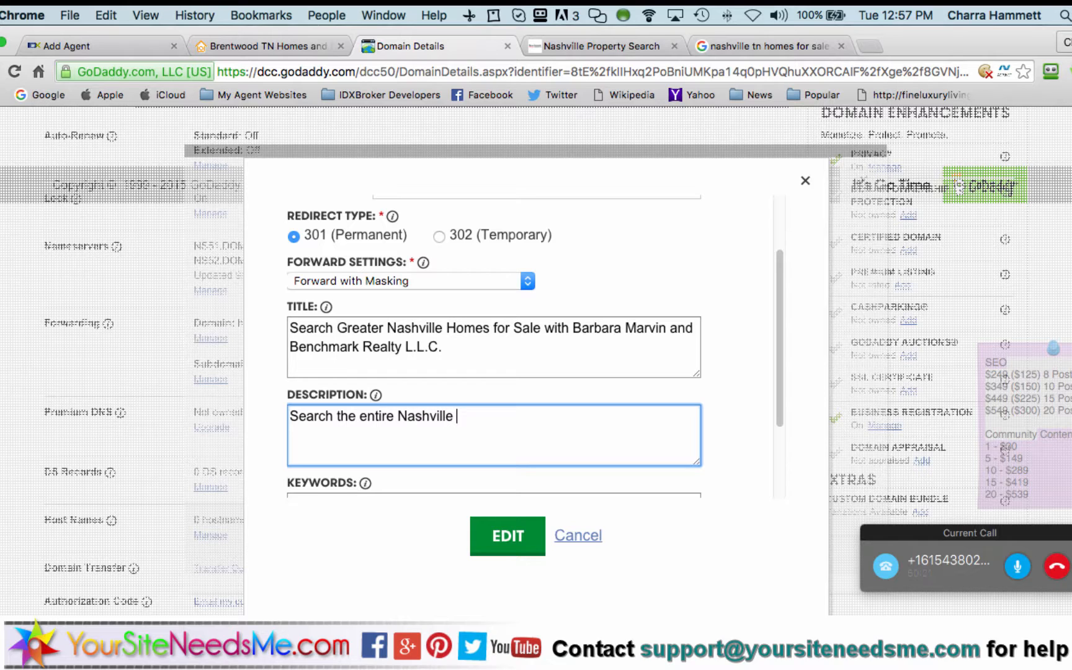
type("MLS")
key("BackSpace")
key("BackSpace")
key("BackSpace")
key("BackSpace")
key("BackSpace")
key("BackSpace")
key("BackSpace")
key("BackSpace")
key("BackSpace")
key("BackSpace")
key("BackSpace")
key("BackSpace")
key("BackSpace")
key("BackSpace")
key("BackSpace")
key("BackSpace")
key("BackSpace")
key("BackSpace")
key("BackSpace")
key("BackSpace")
key("BackSpace")
key("BackSpace")
key("BackSpace")
key("BackSpace")
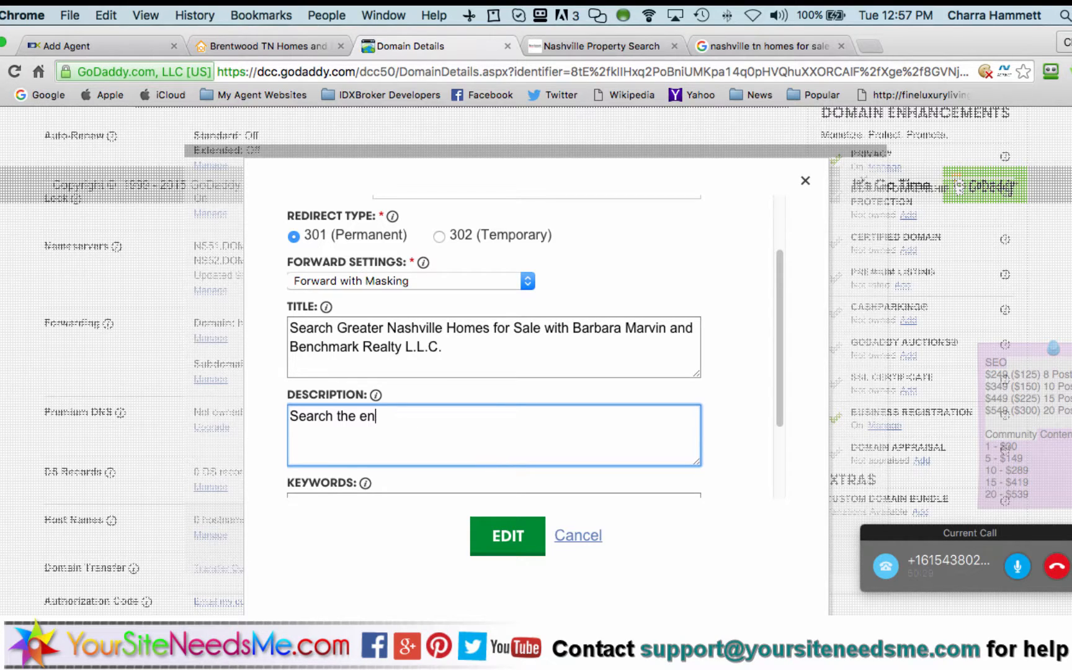
key("BackSpace")
key("BackSpace")
key("BackSpace")
key("BackSpace")
key("BackSpace")
key("BackSpace")
key("BackSpace")
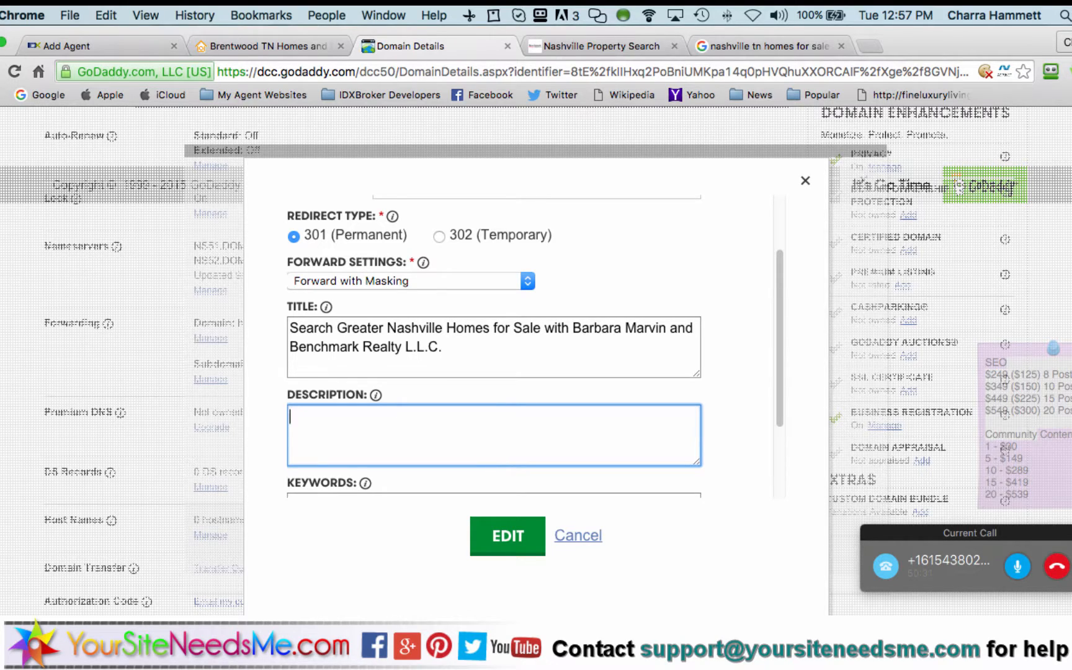
type("Instantly sear")
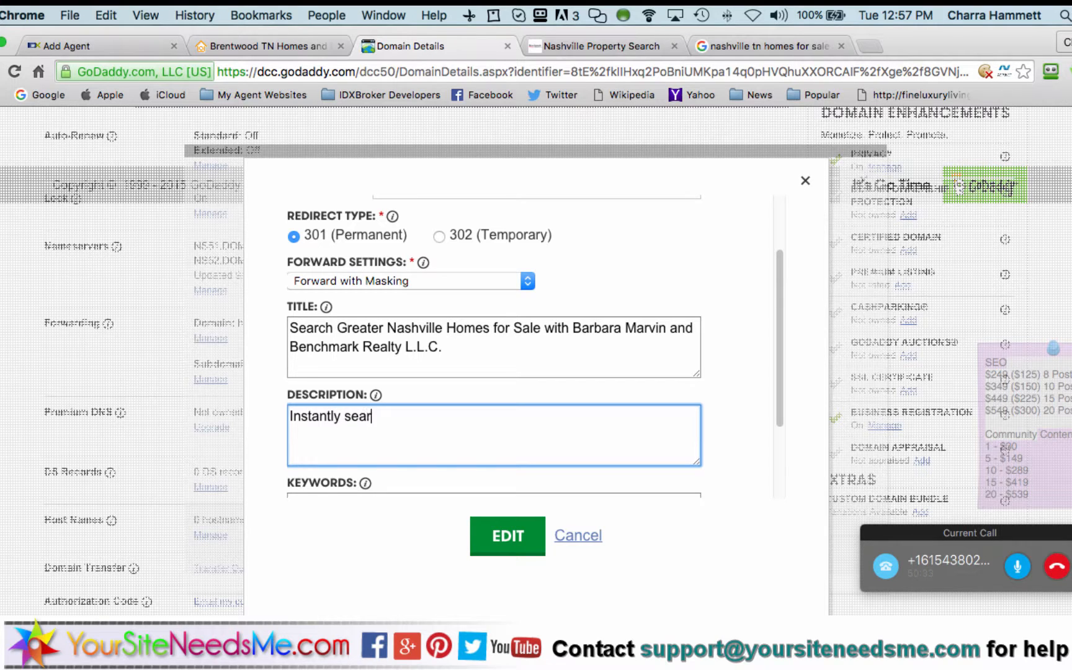
type("ch all homes for ")
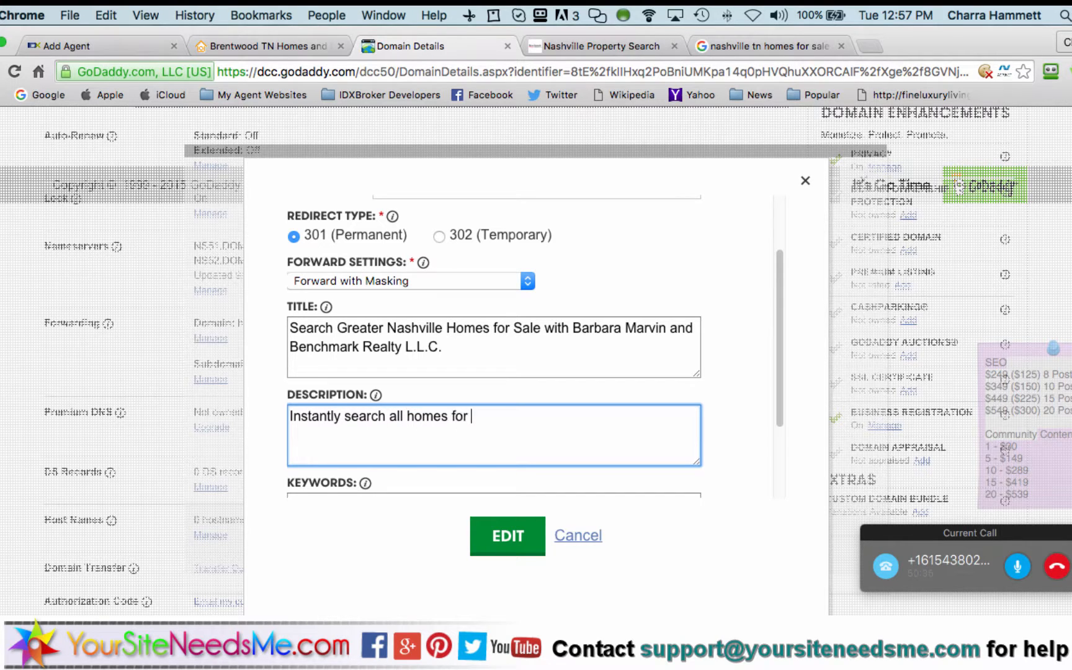
type("sale in Greater ")
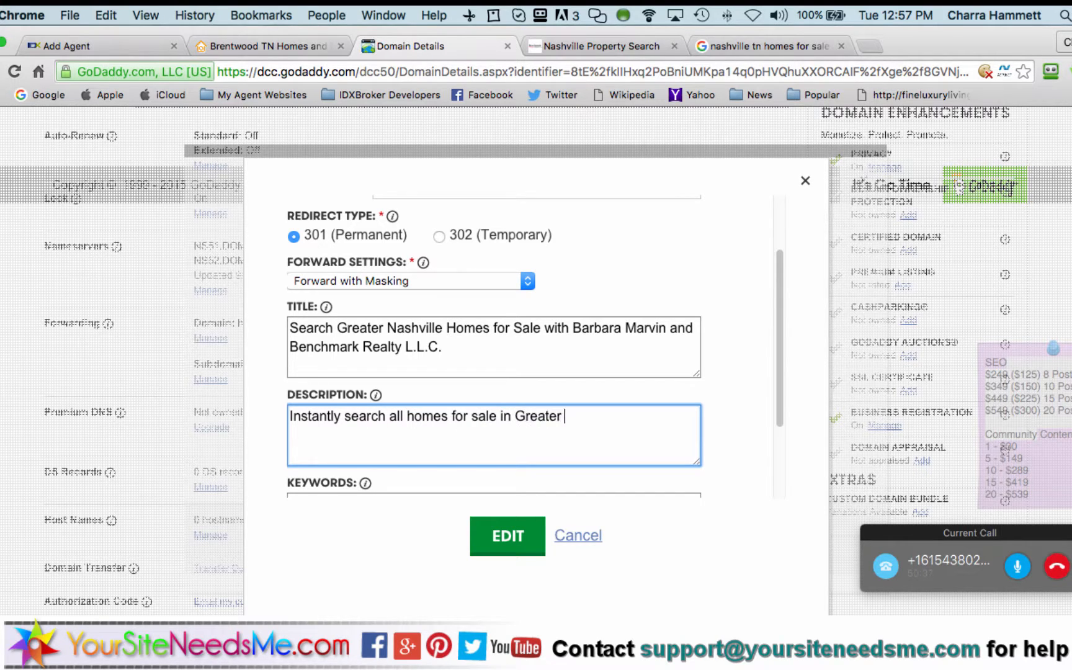
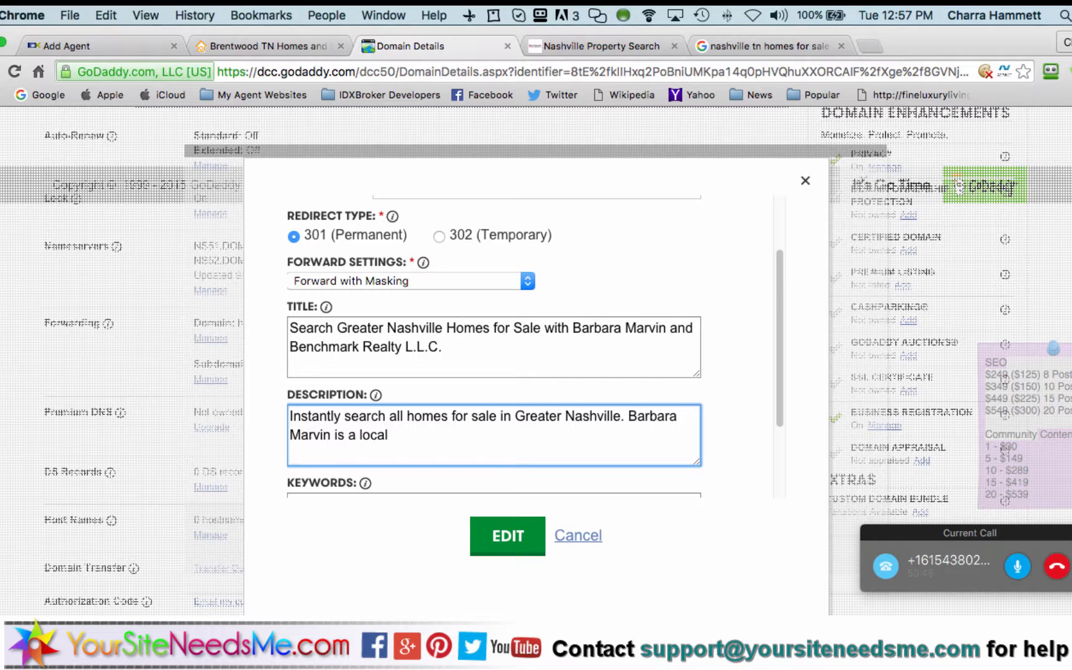
type(" realtor serving")
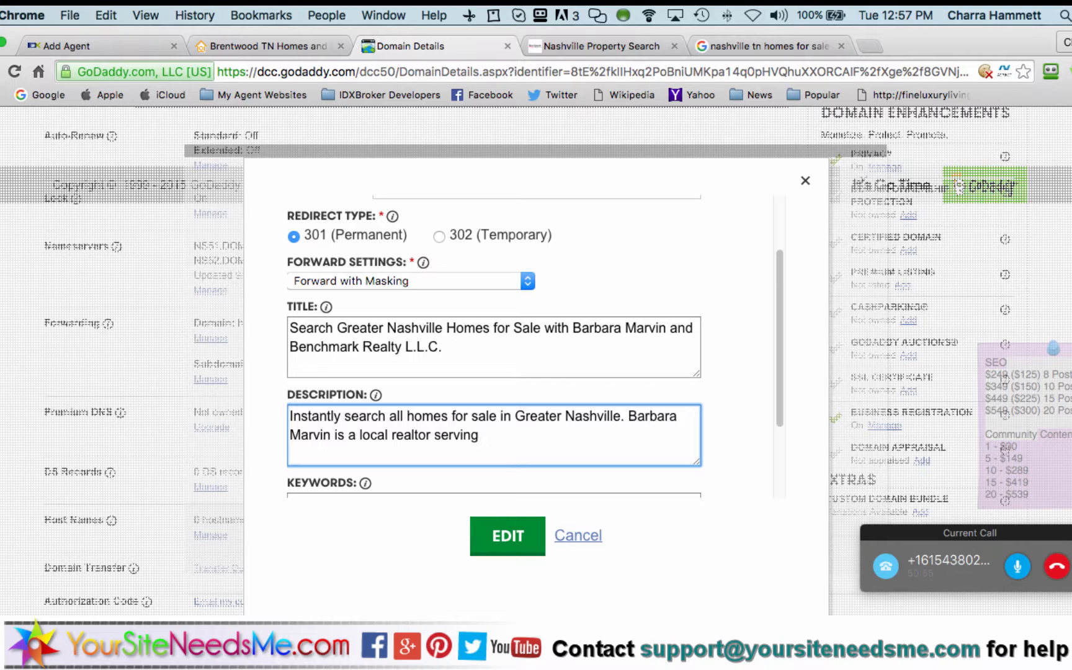
type(" Franklin")
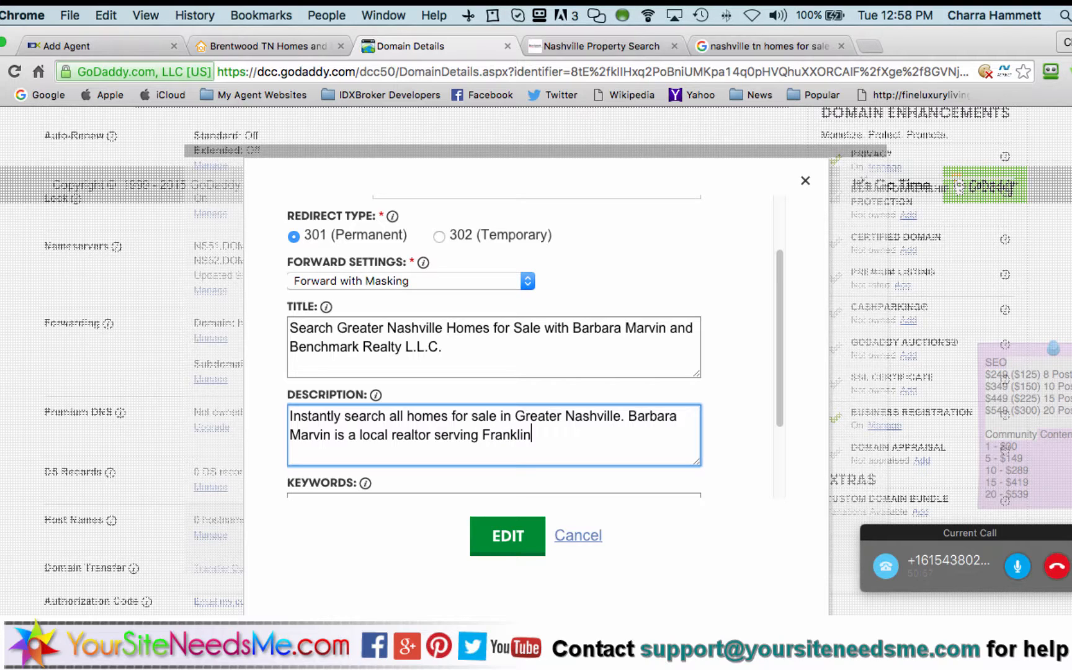
type(", Nashville,")
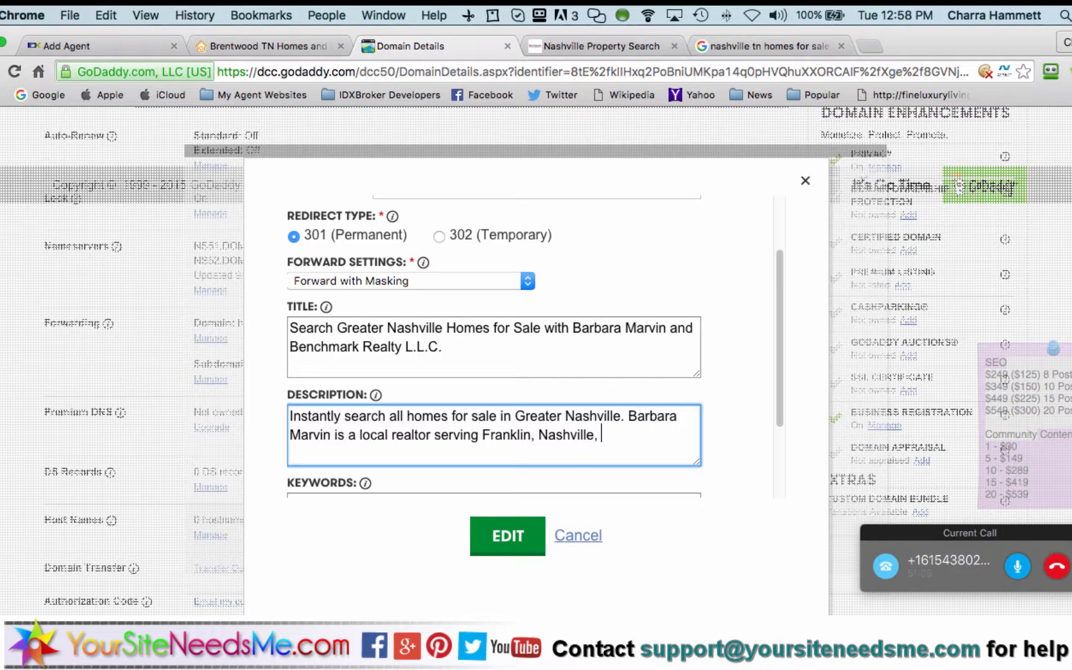
type("Brentwood & surrounding areas")
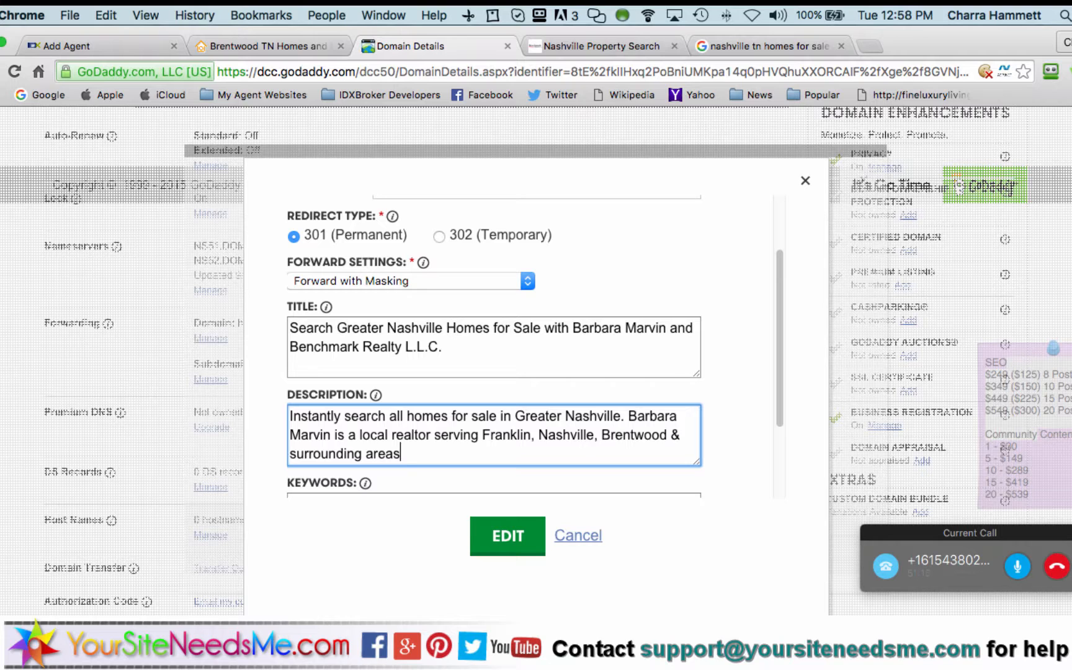
type(".")
Enter nashville, franklin and brentwood tn homes-for-sale and real-estate keywords, then submit the masking details
scroll(334, 429, "down", 3)
left_click(335, 429)
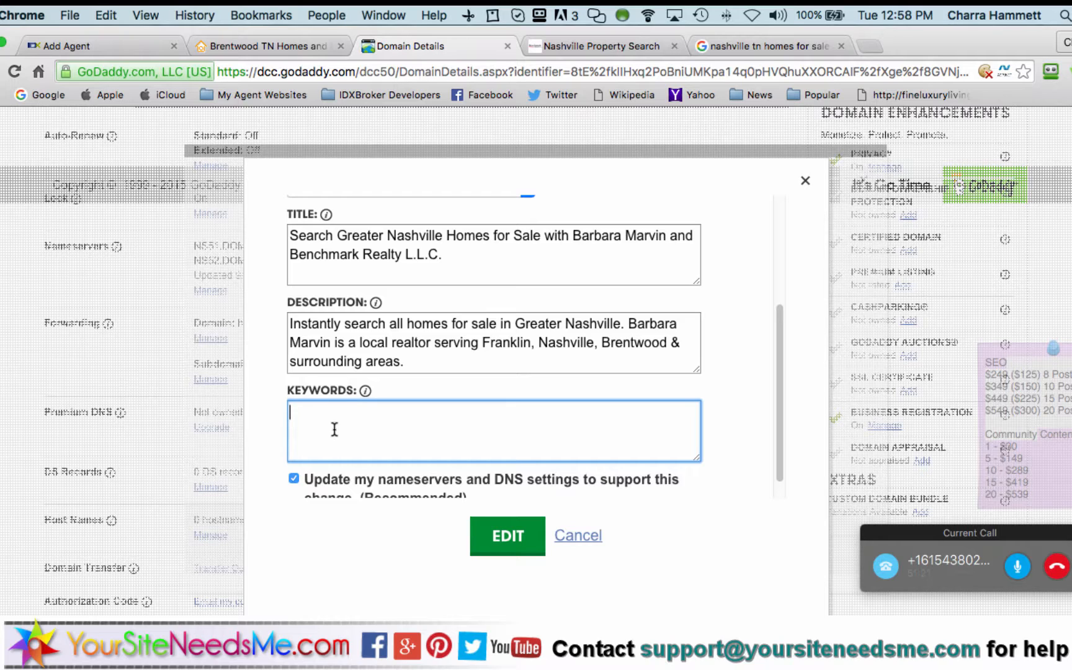
type("nashville tn homes for sale,")
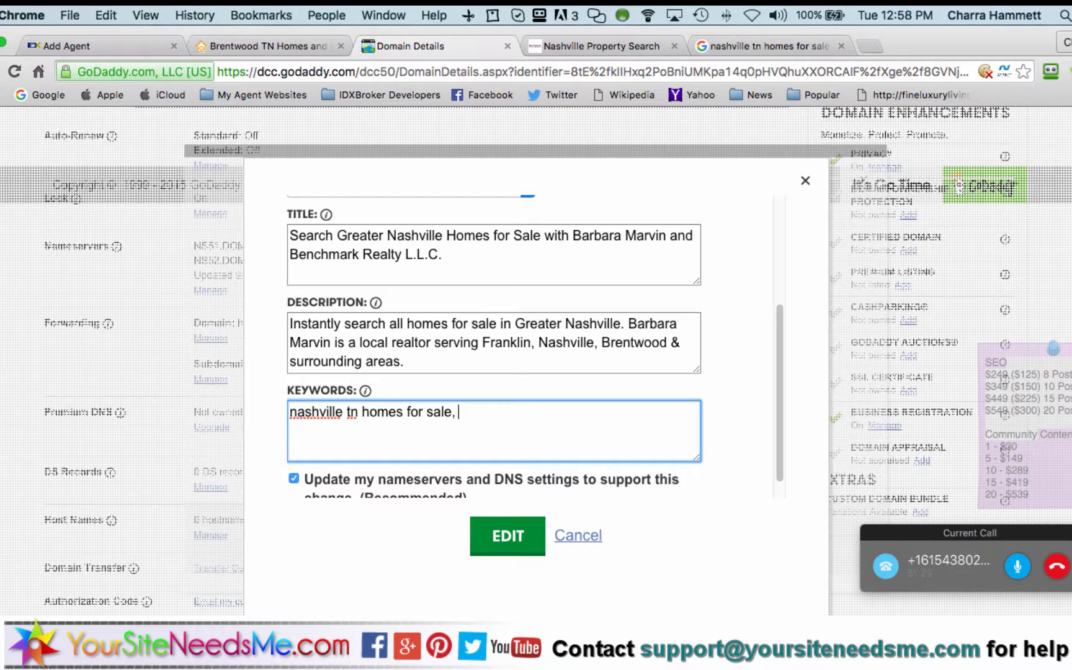
type(" franklin tn home sof")
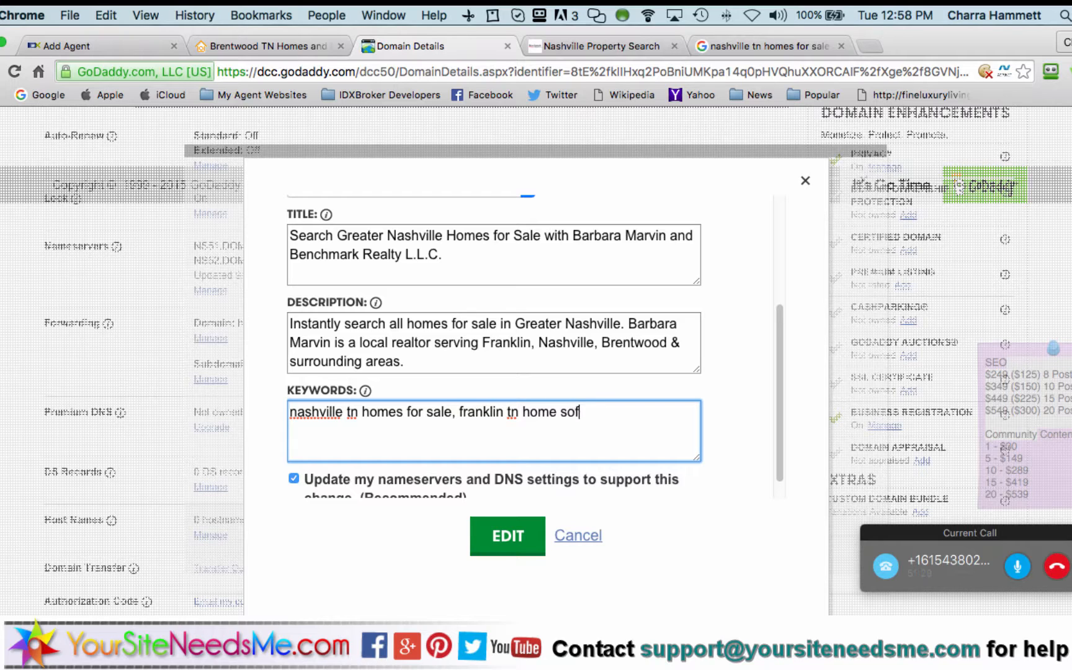
key("BackSpace")
key("BackSpace")
type("for sale,")
type(" brentwood tn ")
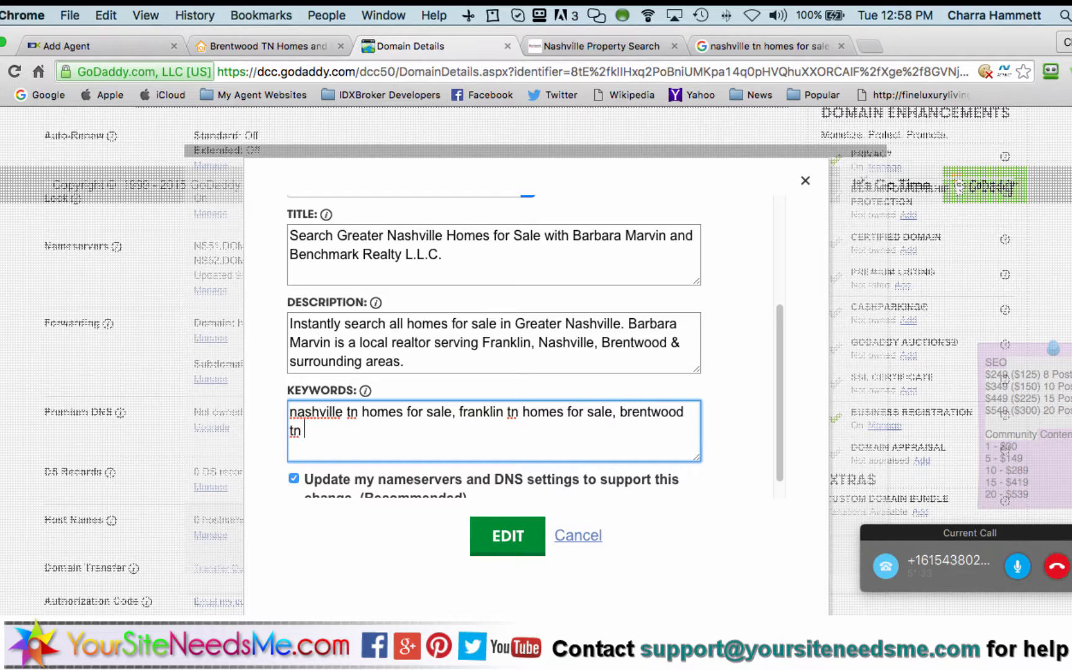
type("homes for sale, ")
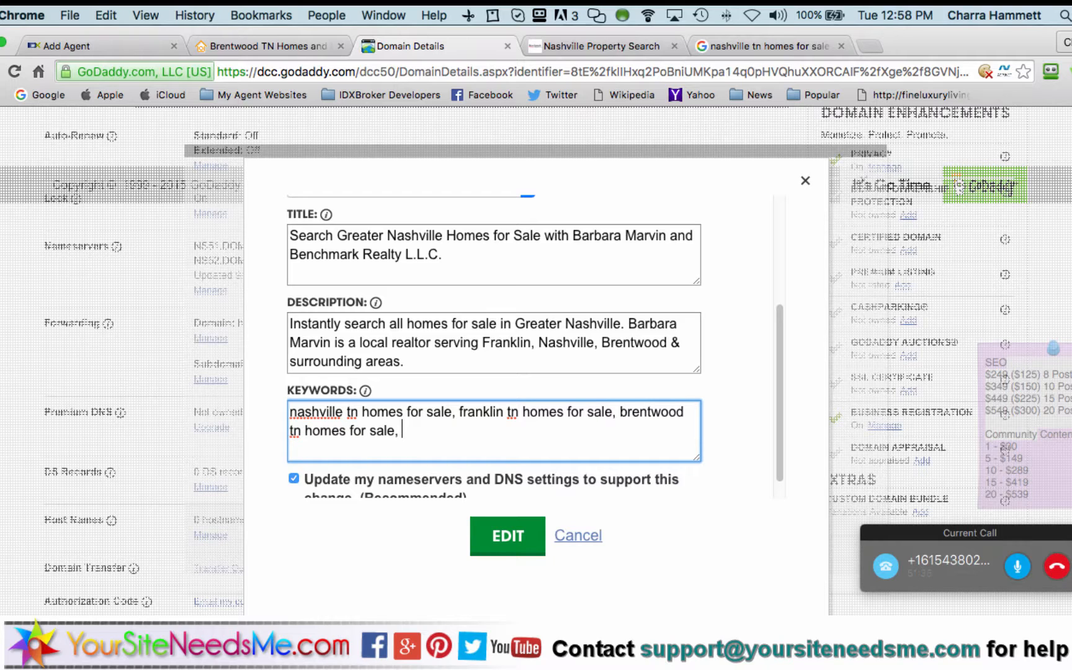
type("nashville tn re")
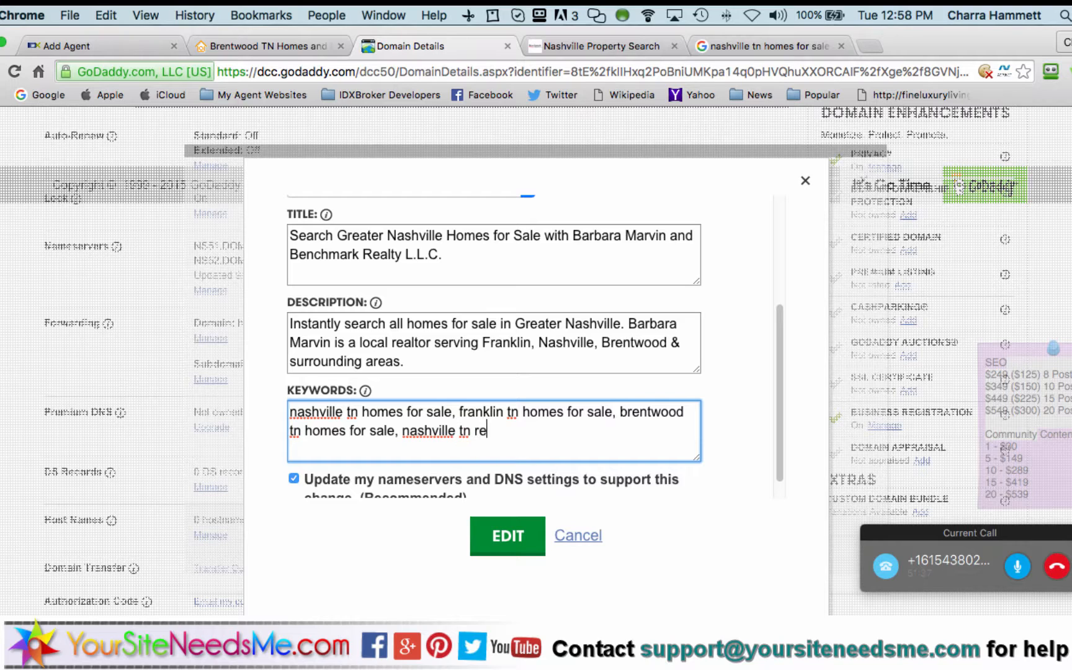
type("al estate, franklin tn real")
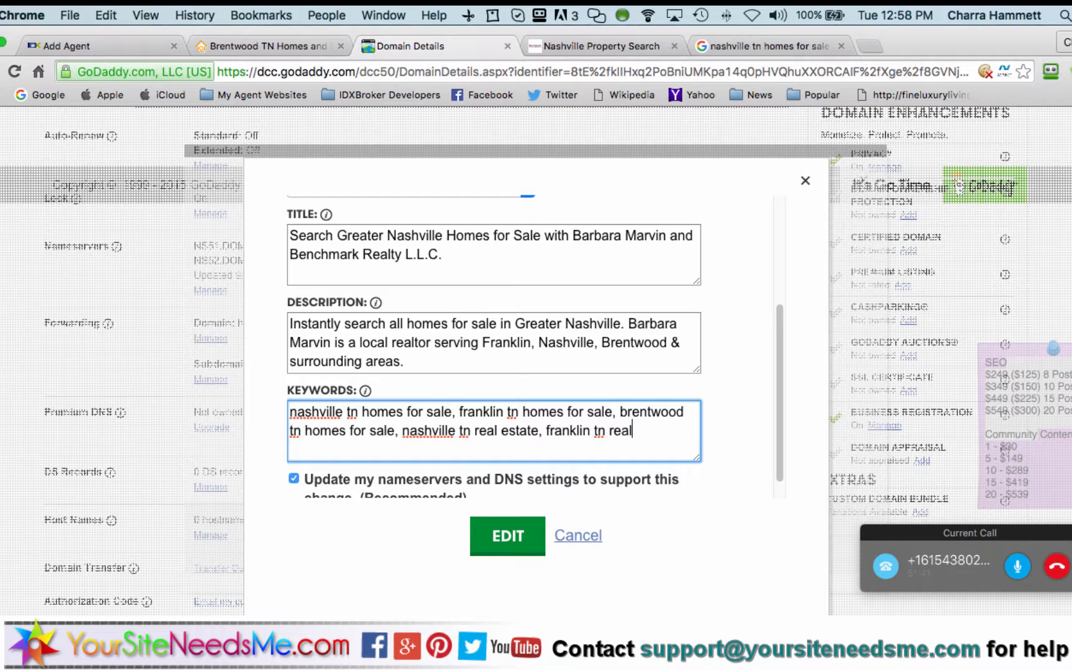
type(" estate, brentwoo")
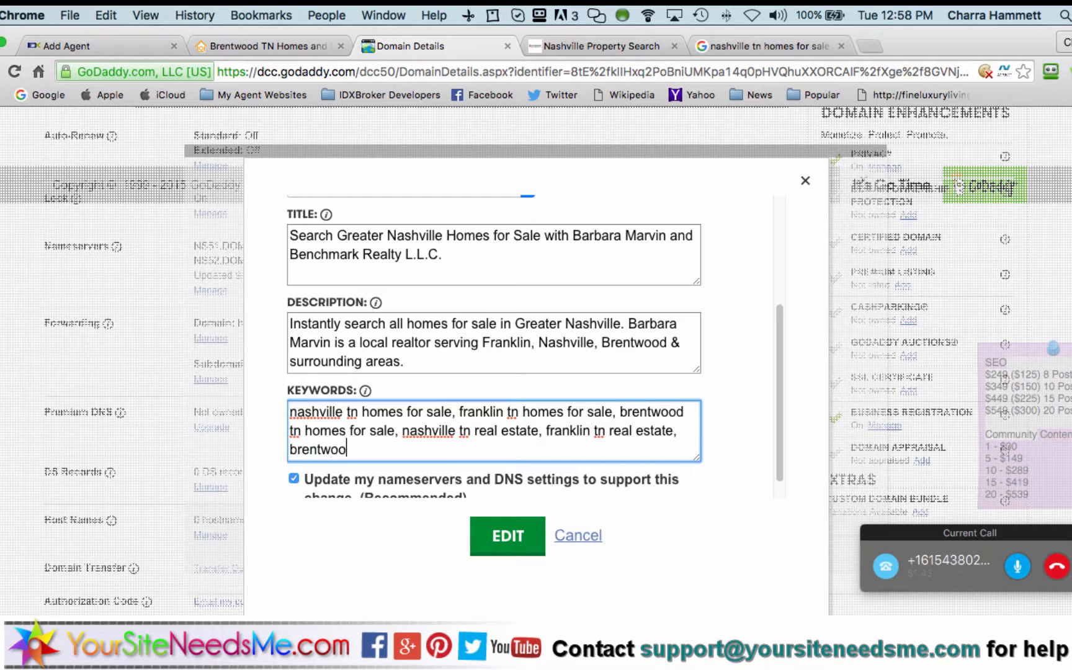
type("d tn real estat")
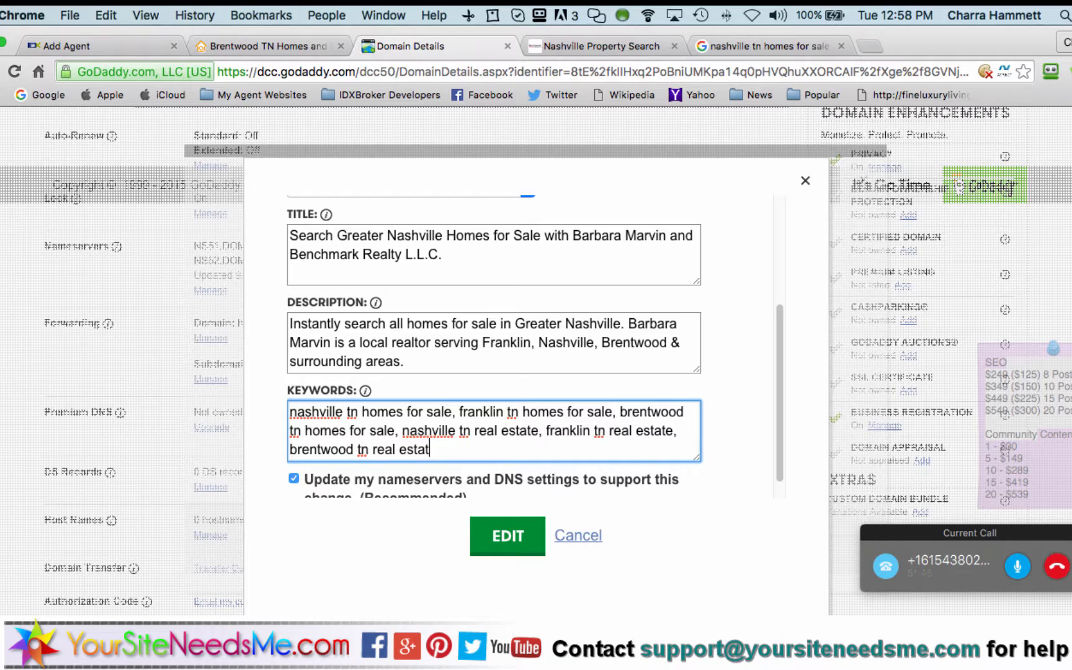
type("e")
left_click(451, 352)
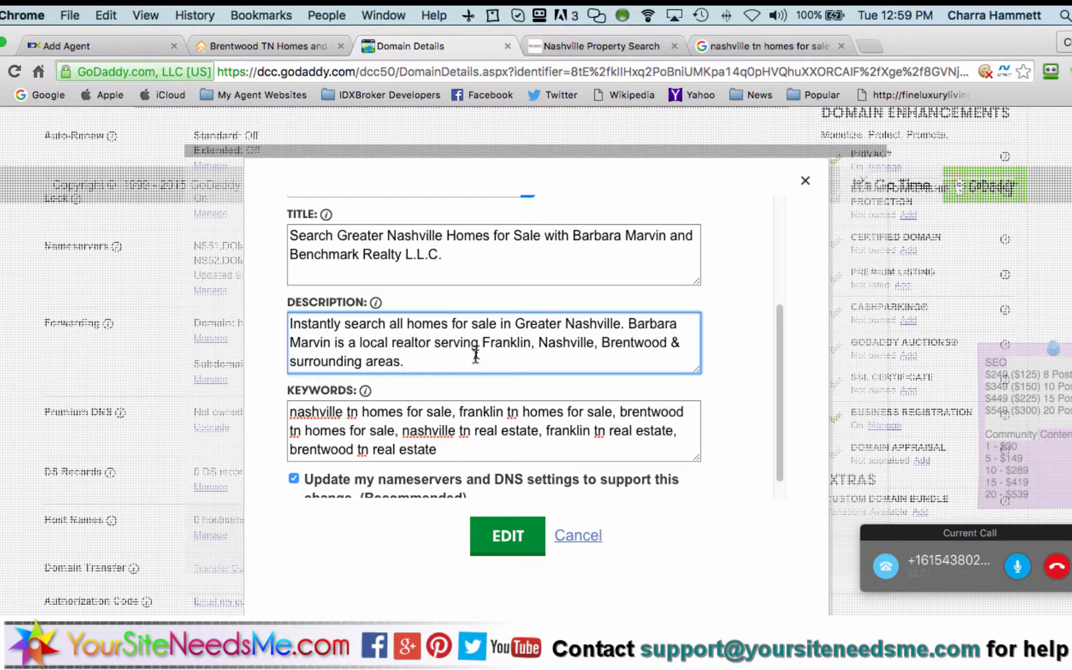
scroll(475, 360, "down", 1)
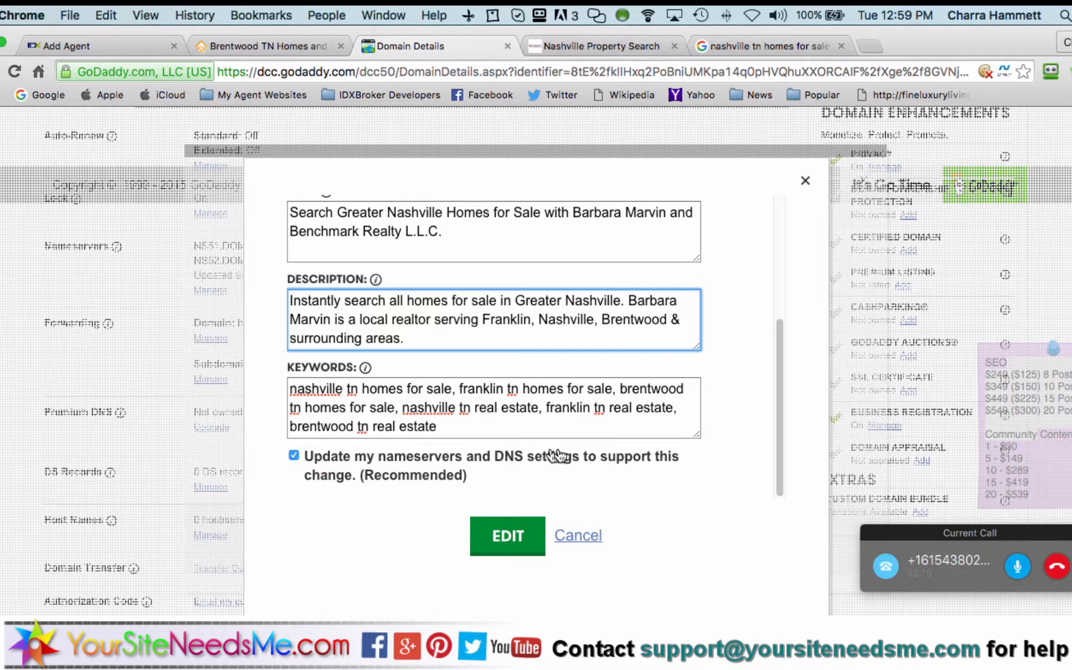
left_click(506, 533)
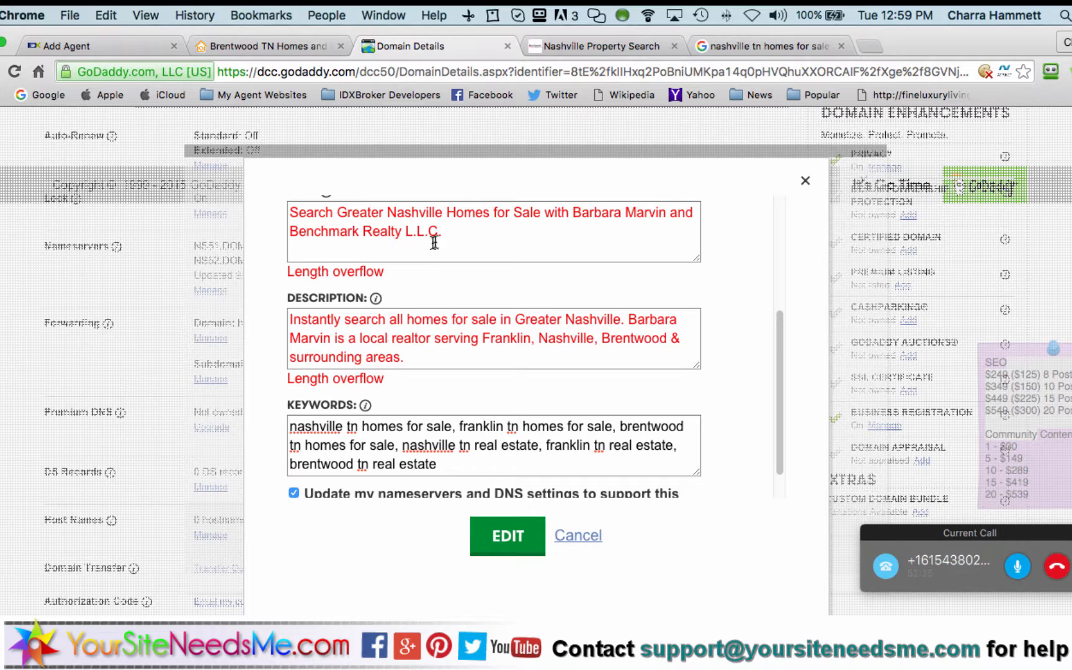
Shorten the title and description by deleting 'for sale', then save the forwarding settings
left_click(536, 213)
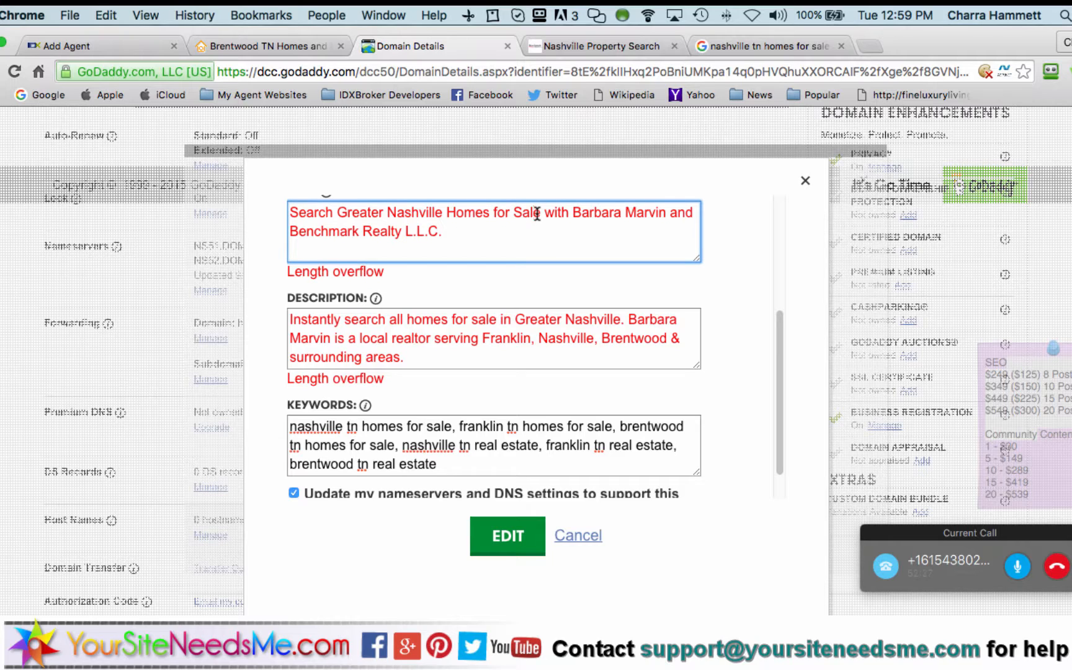
key("BackSpace")
key("BackSpace")
key("BackSpace")
key("BackSpace")
key("BackSpace")
key("BackSpace")
key("BackSpace")
key("BackSpace")
key("BackSpace")
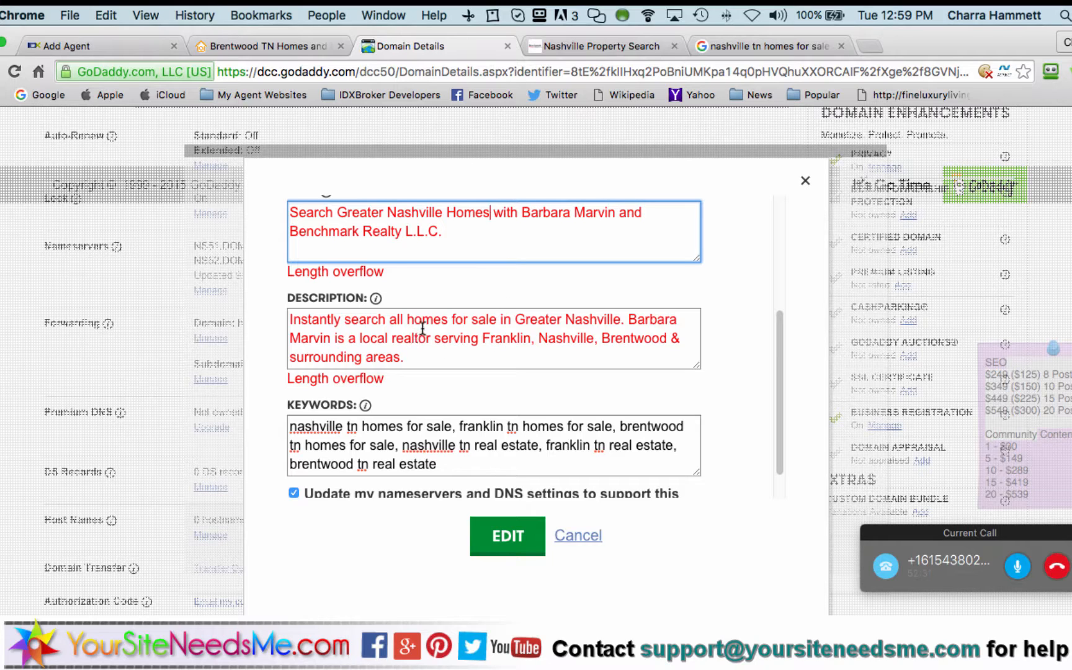
left_click_drag(497, 320, 448, 320)
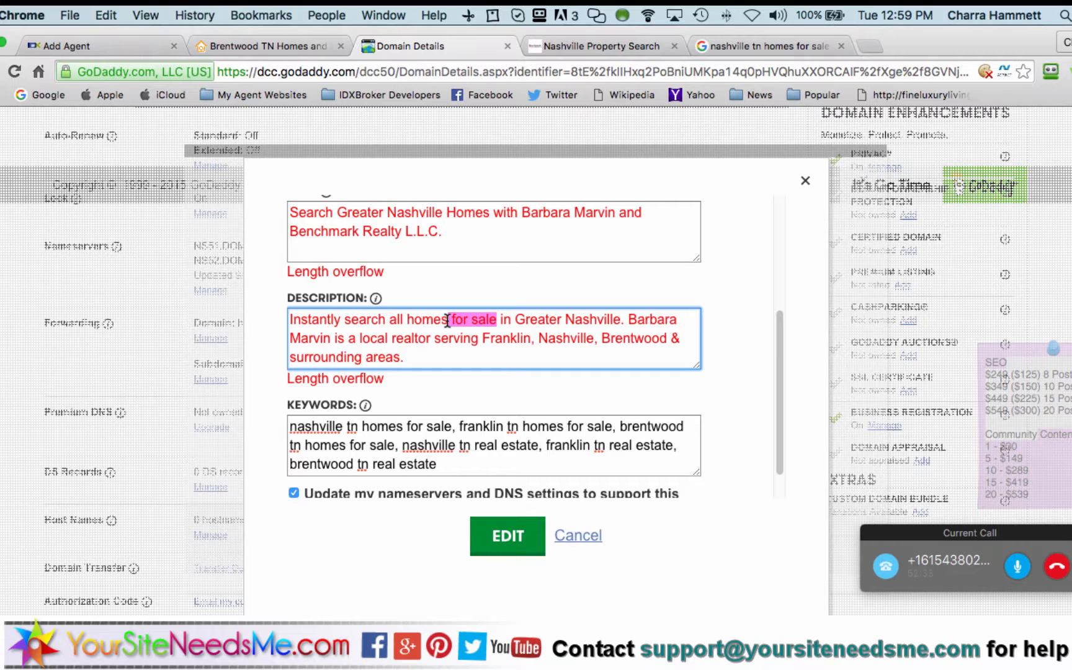
key("BackSpace")
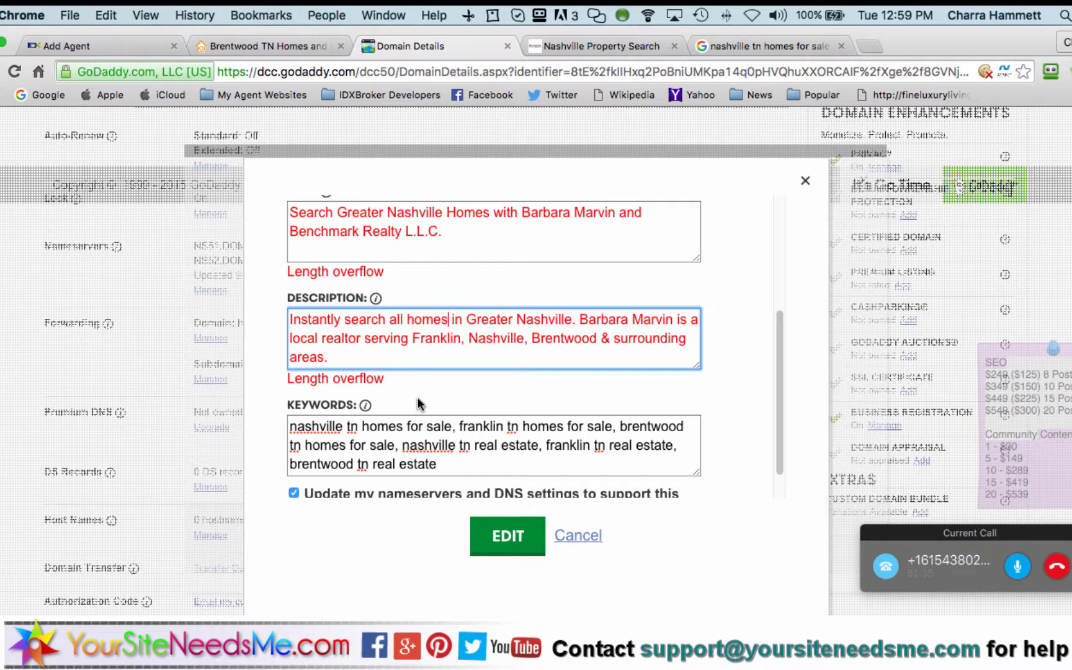
left_click(508, 534)
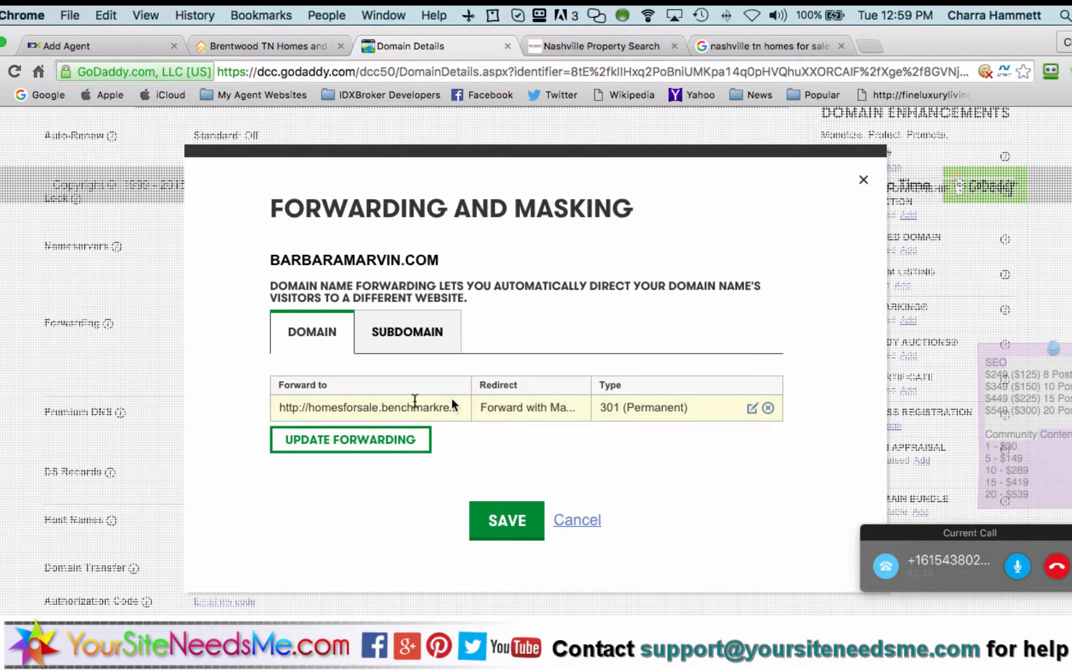
left_click(505, 522)
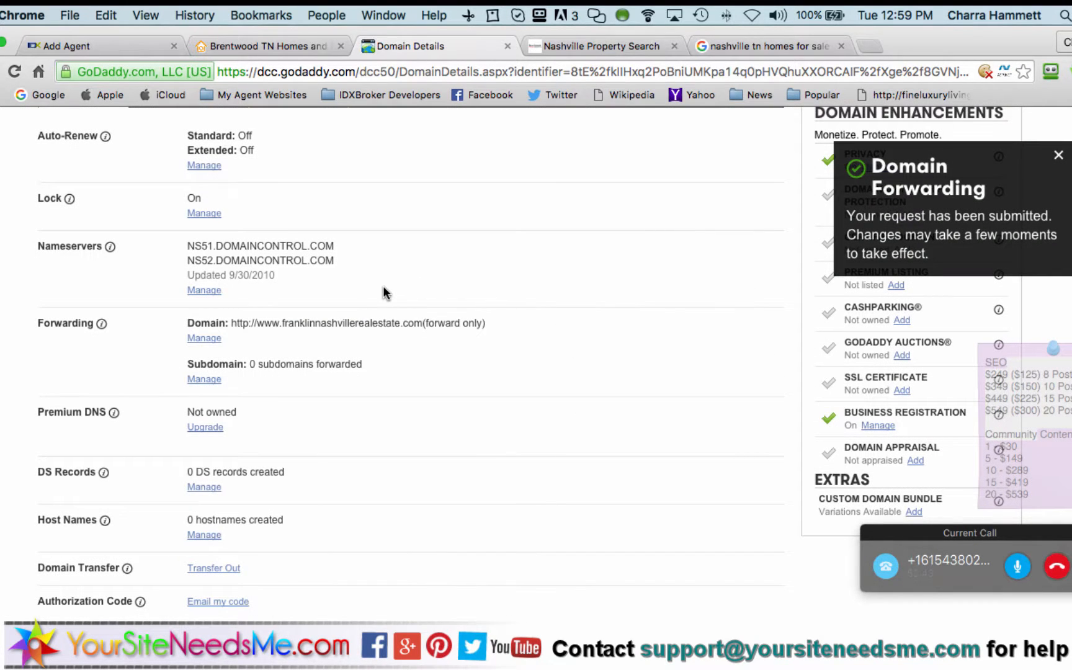
Reload the domain details to show the masked forward to the agentHeaderID=5983 search URL
scroll(314, 321, "up", 5)
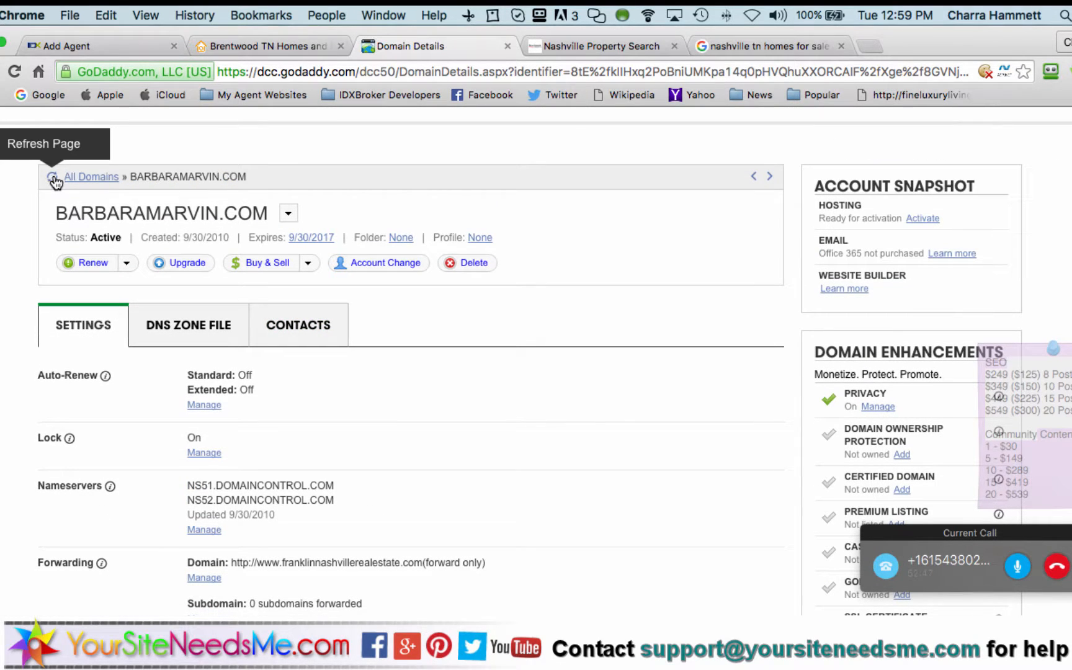
left_click(52, 178)
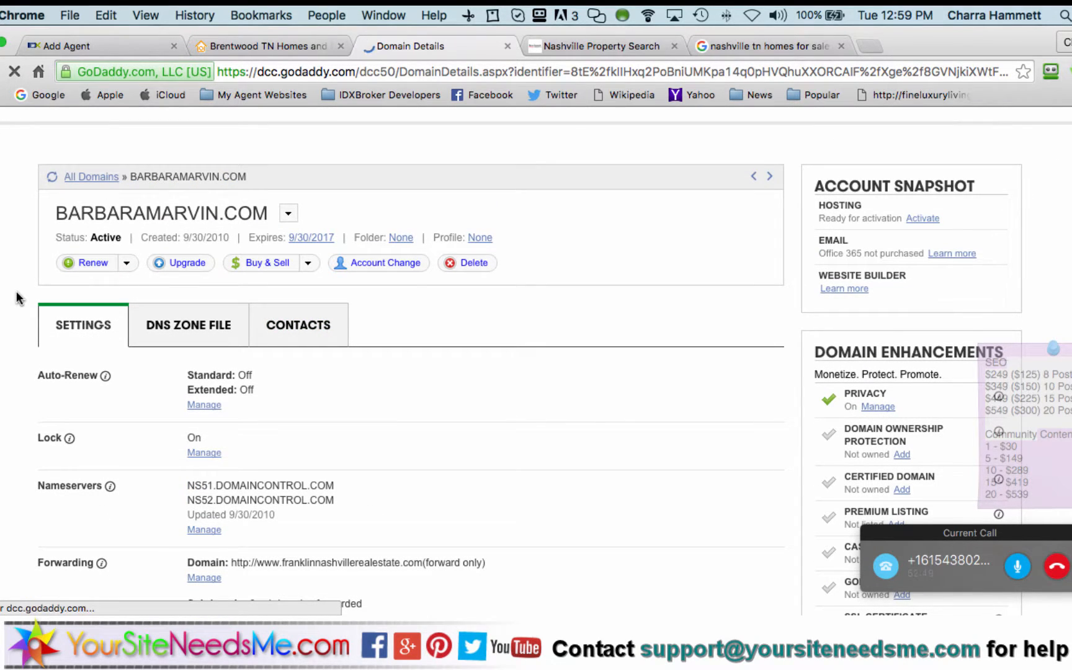
scroll(313, 416, "down", 3)
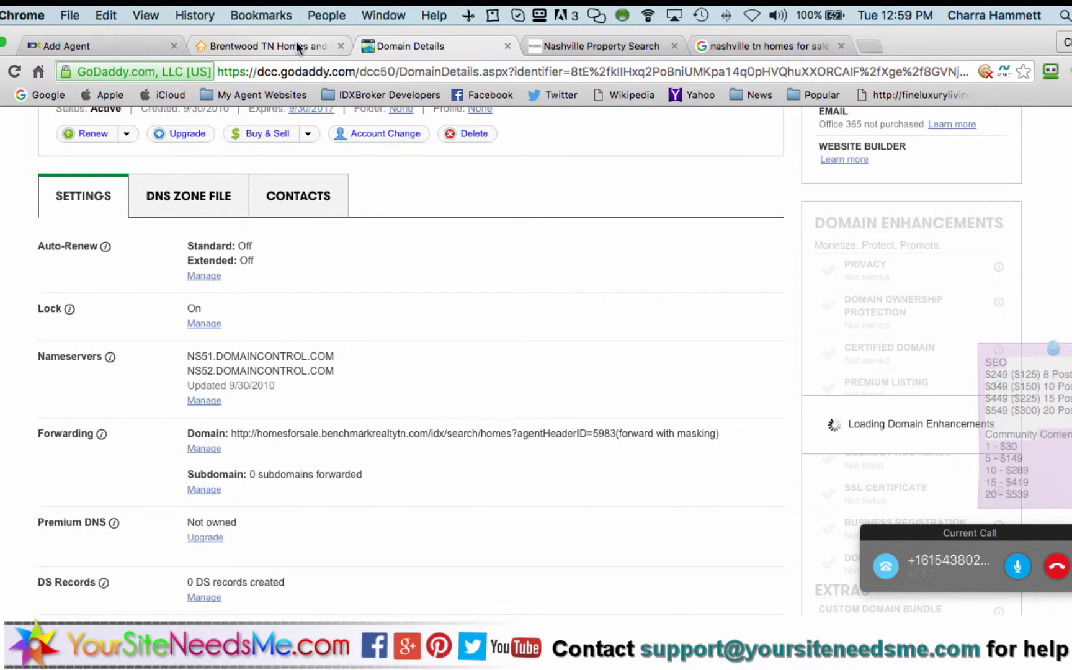
Load the agent's personal .com domain in a new browser tab
left_click(870, 45)
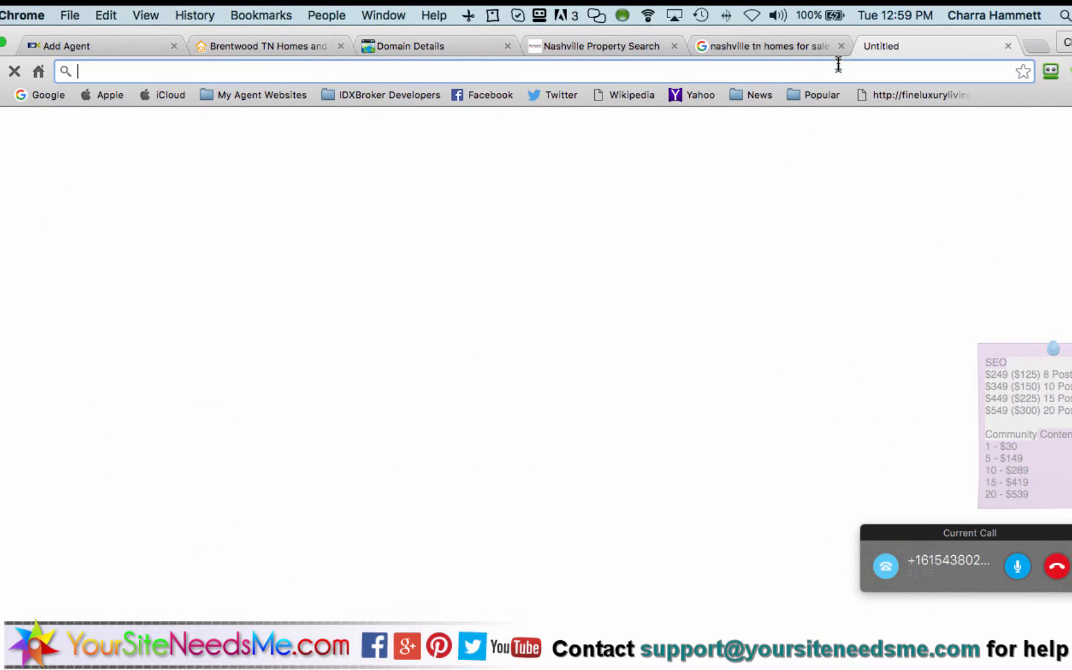
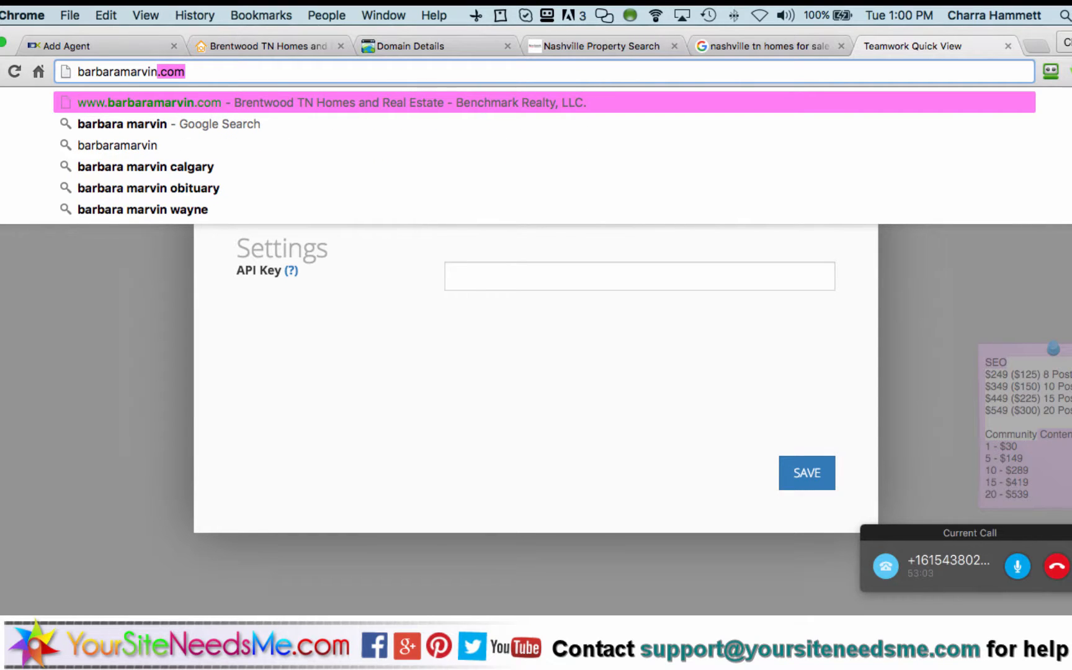
key("Return")
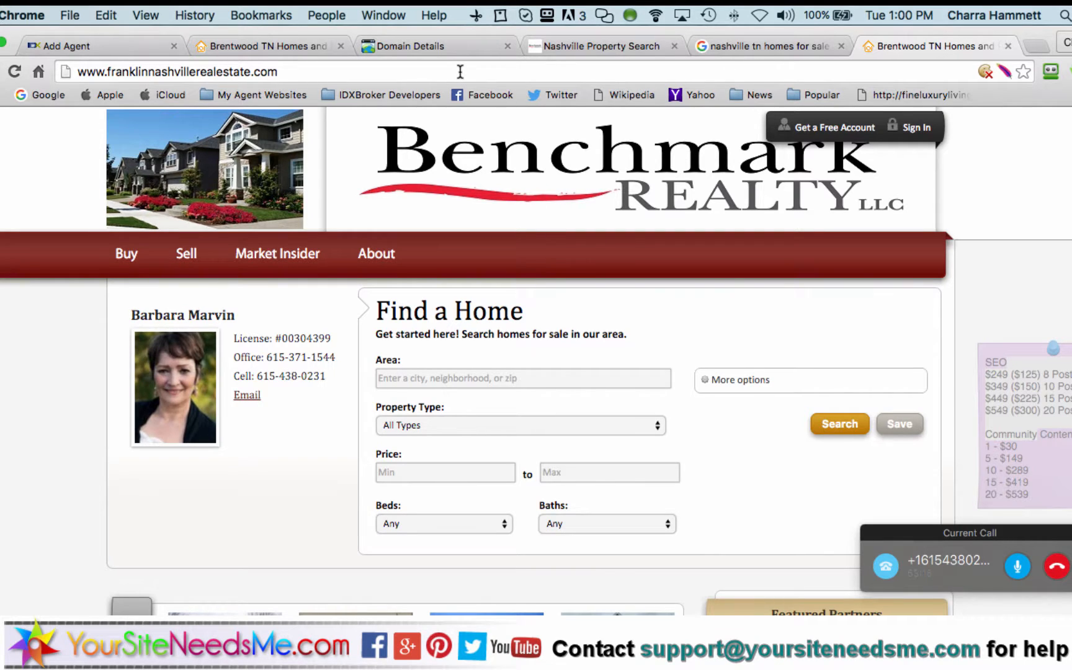
Load the Nashville Property Search page using the URL ending ?agentHeaderID=5983
left_click(562, 45)
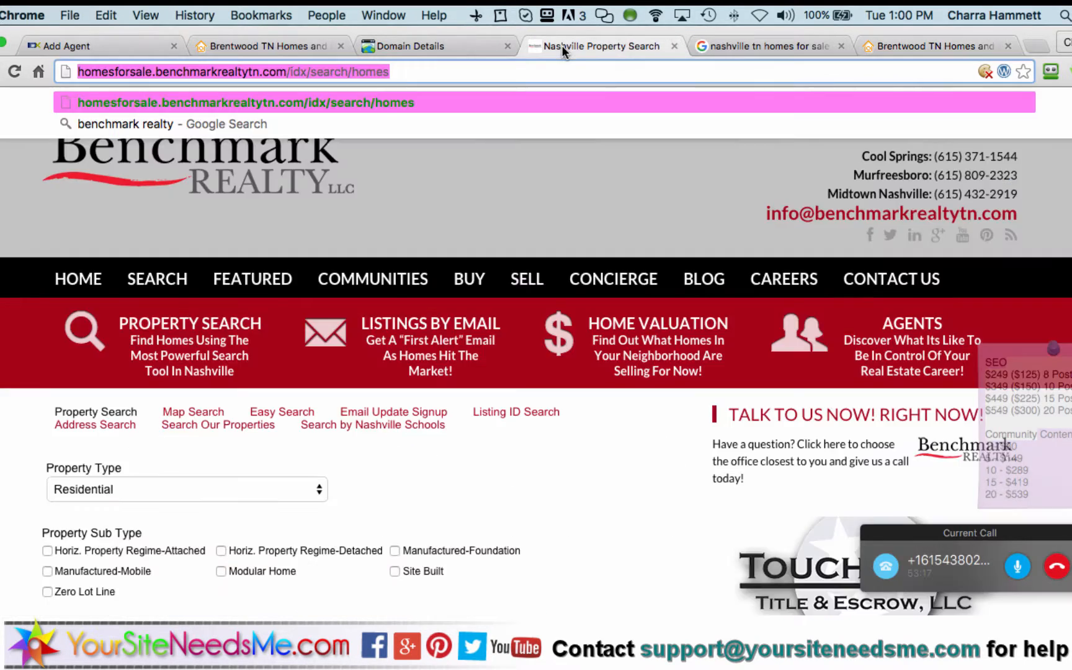
key("super+v")
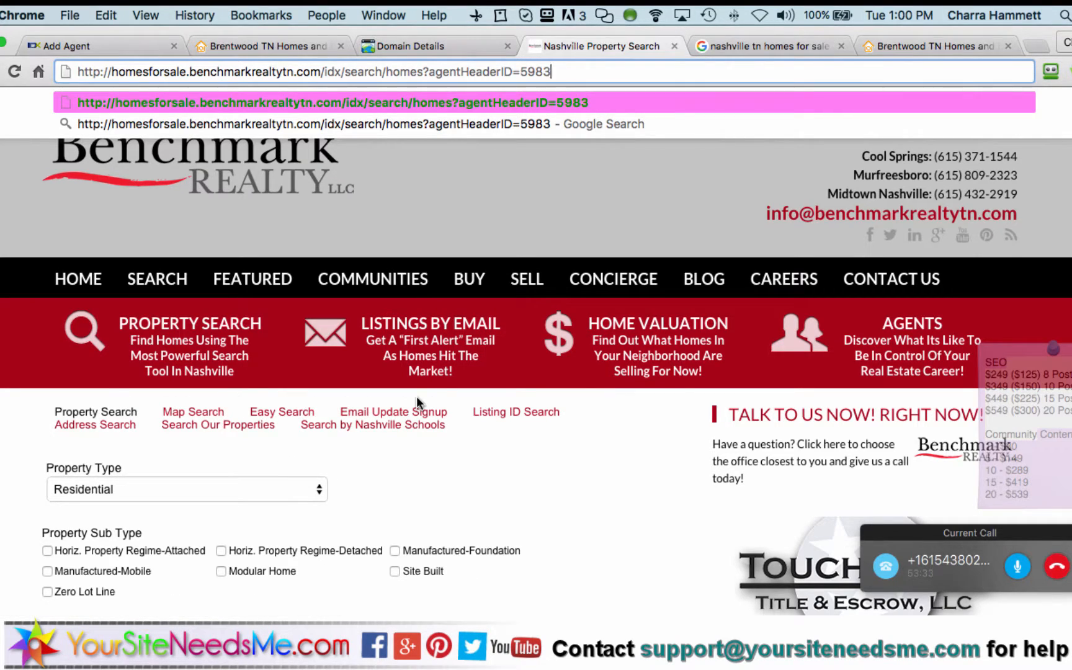
key("Return")
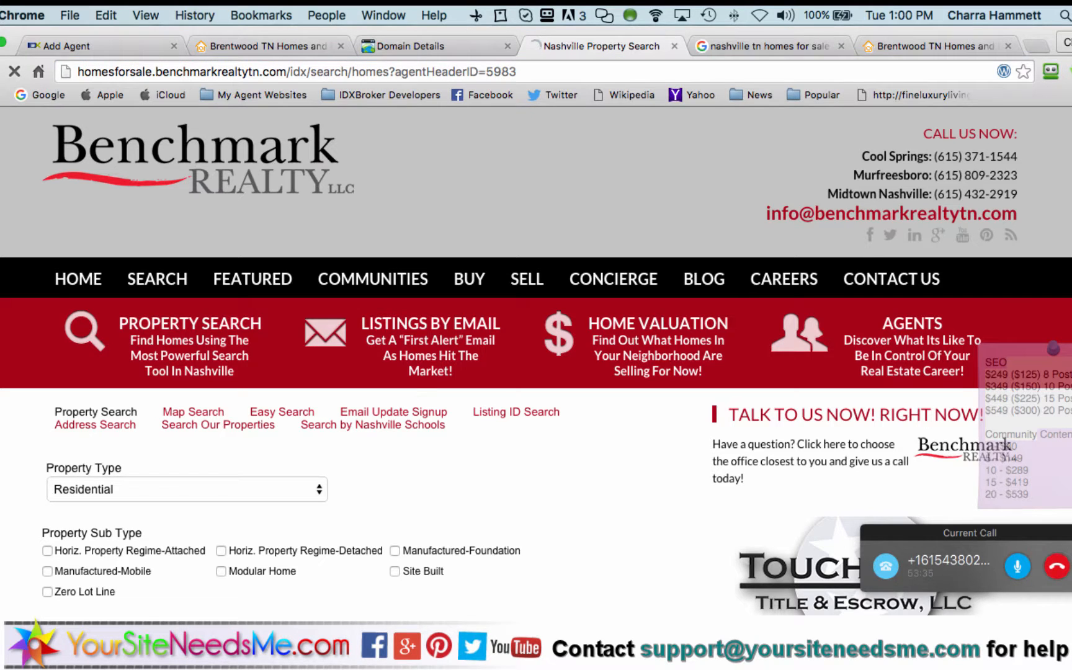
scroll(592, 455, "down", 3)
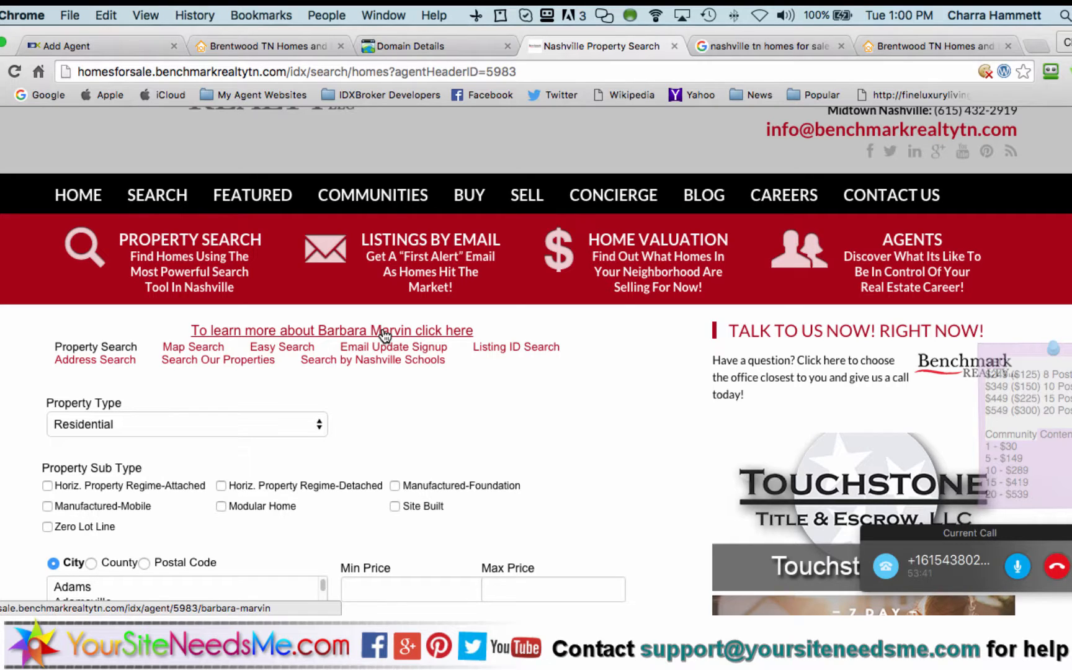
Visit Map Search and Search by Nashville Schools, then reload the page from an edited address
left_click(211, 349)
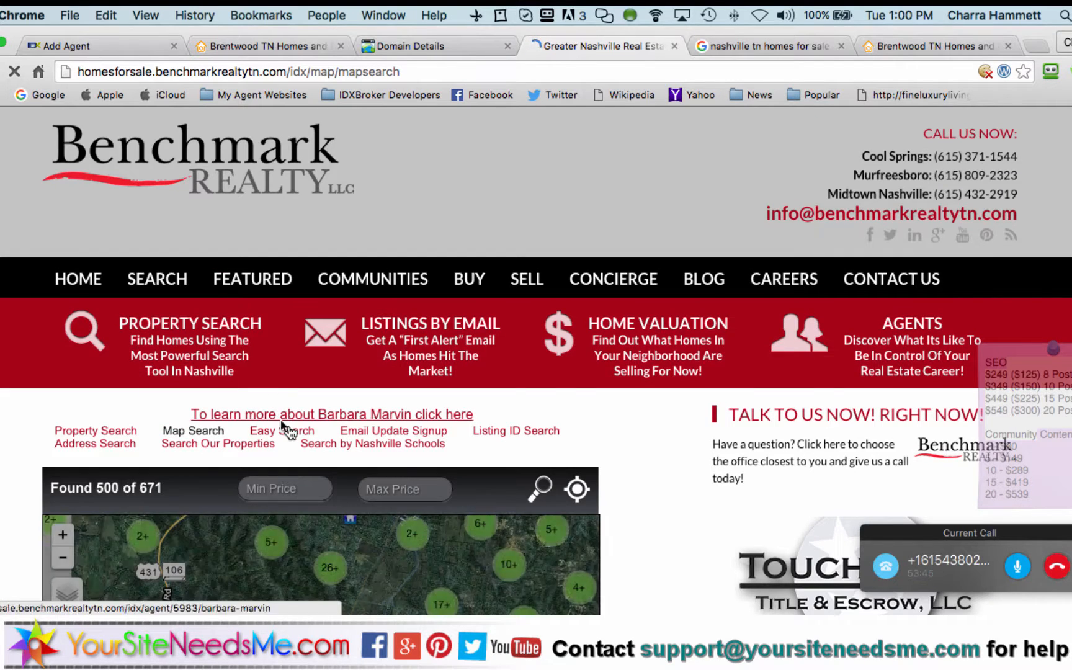
scroll(335, 354, "down", 3)
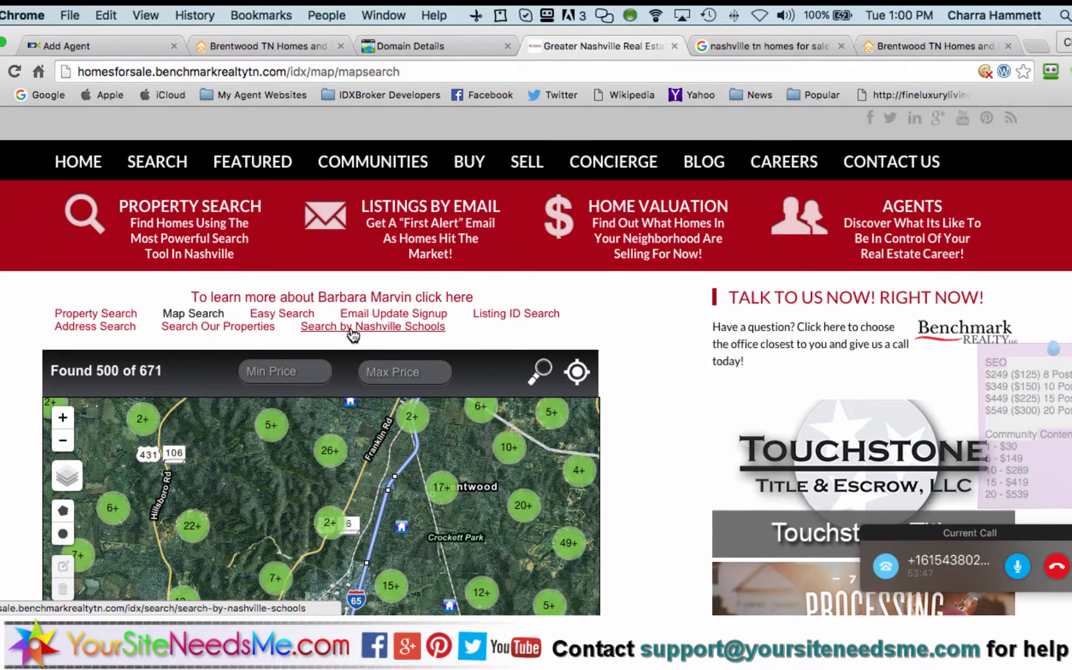
left_click(360, 331)
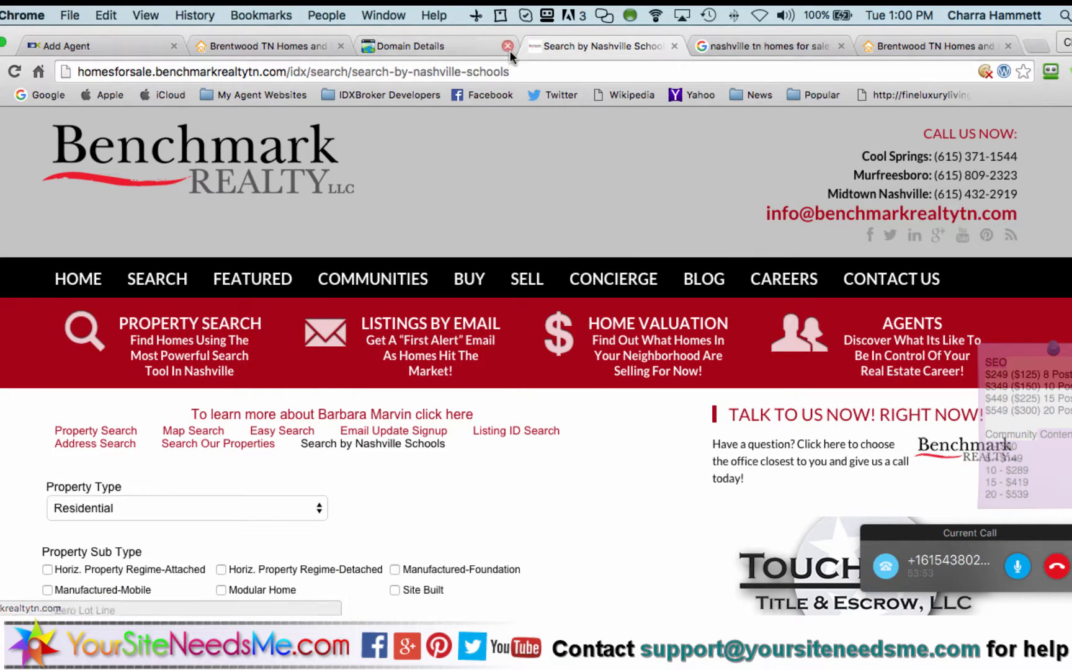
left_click(514, 70)
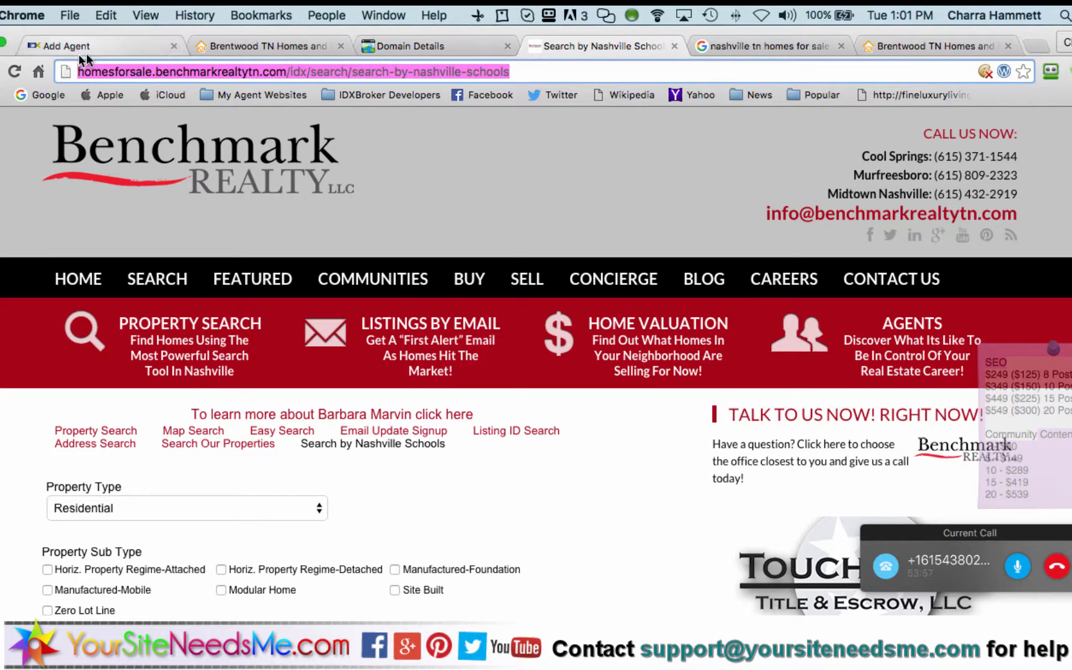
left_click(528, 70)
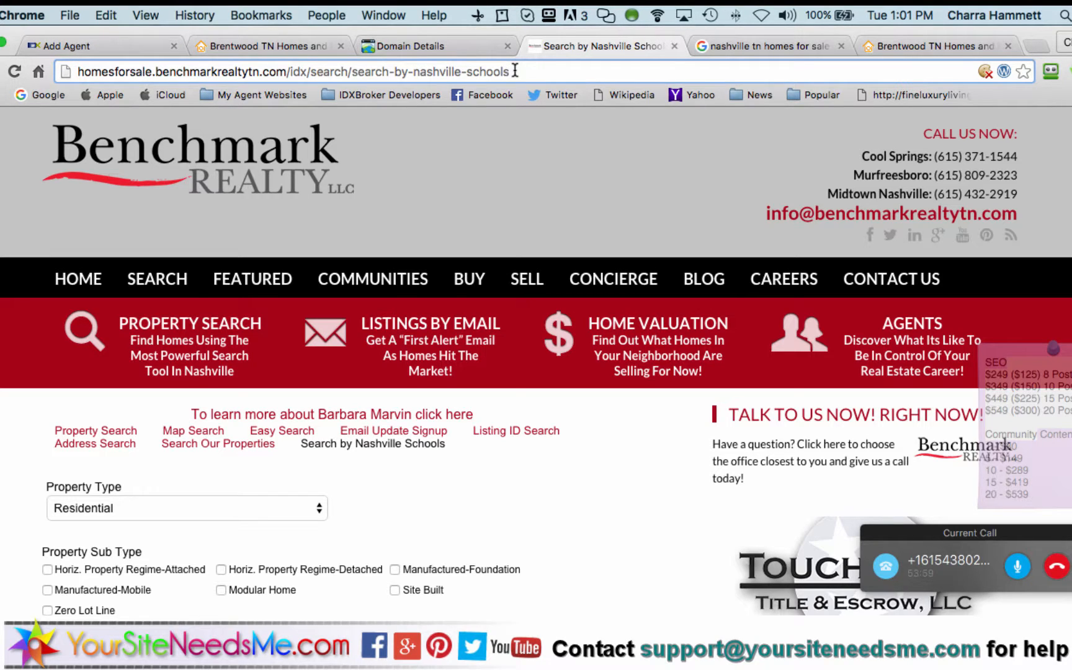
type("?agentid=")
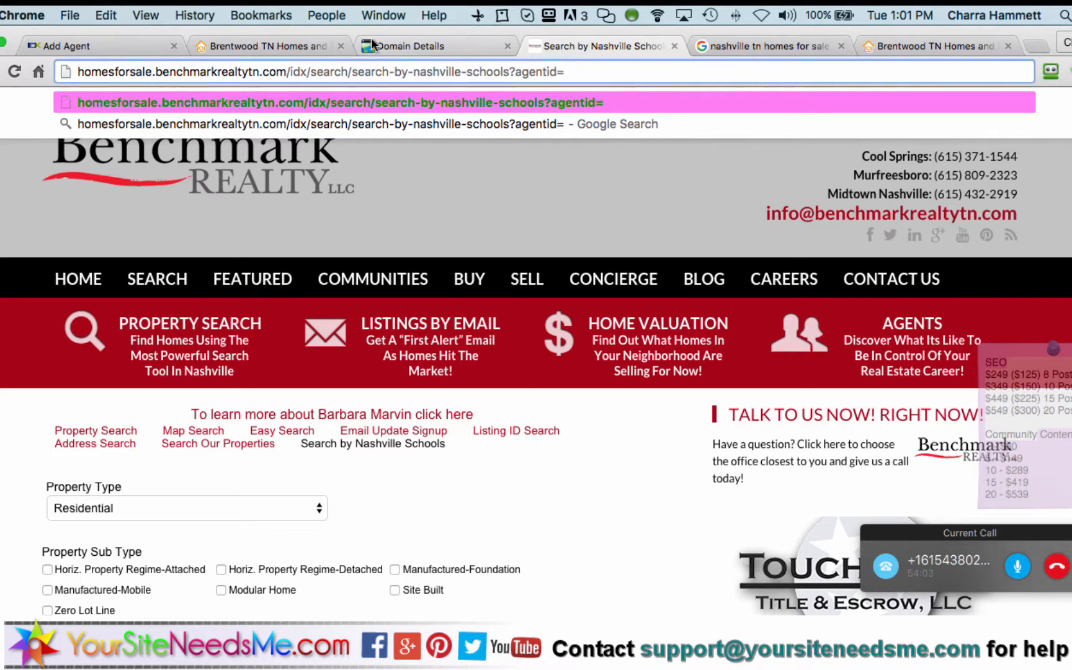
key("BackSpace")
key("BackSpace")
key("BackSpace")
key("BackSpace")
key("BackSpace")
key("BackSpace")
key("BackSpace")
key("BackSpace")
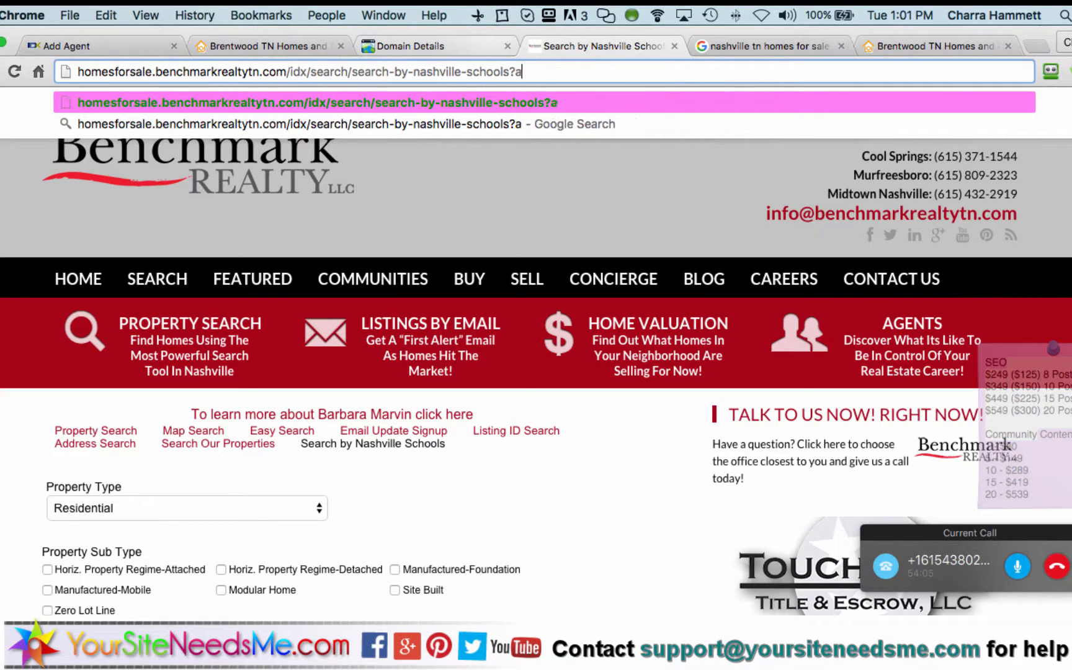
key("Return")
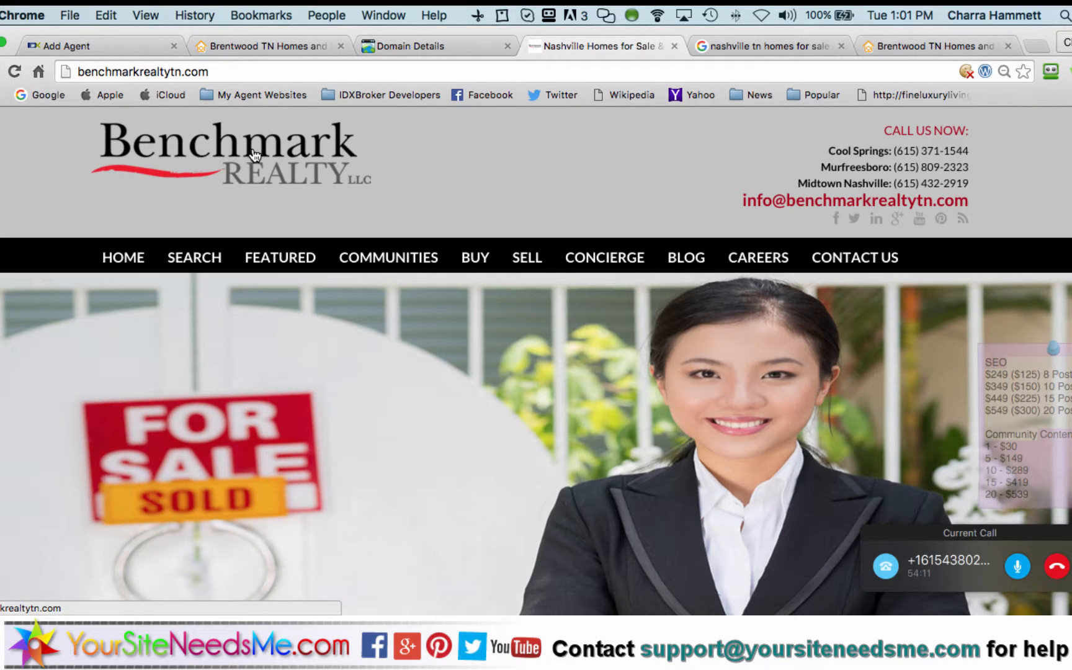
Go to About Benchmark from the CONCIERGE menu, then follow the Listings by Email banner
left_click(94, 70)
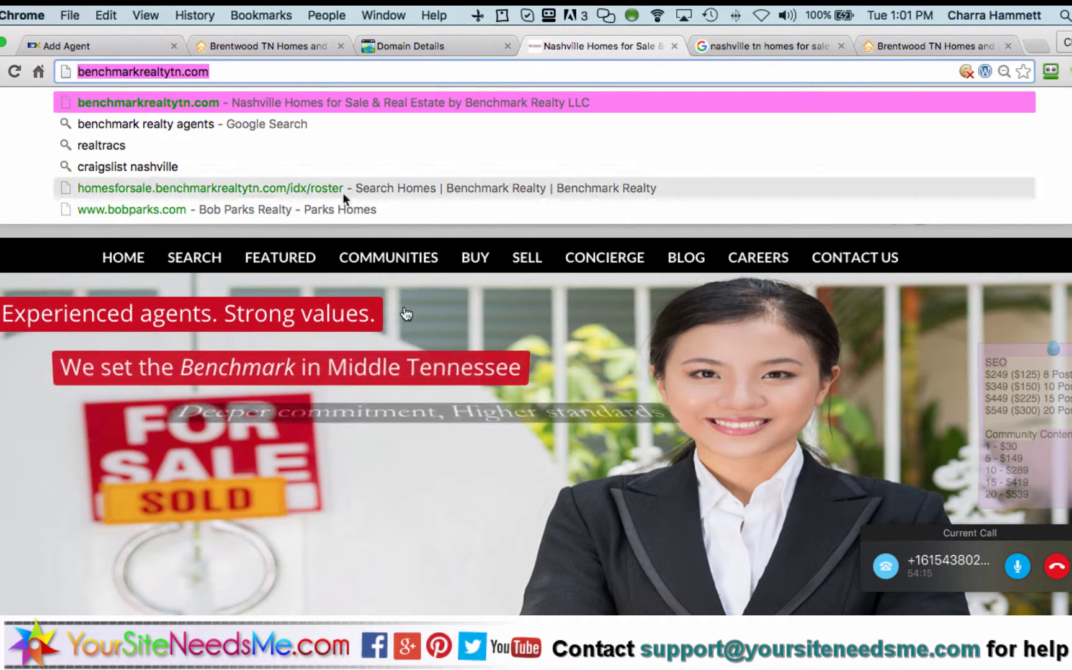
scroll(414, 370, "down", 5)
scroll(490, 402, "up", 5)
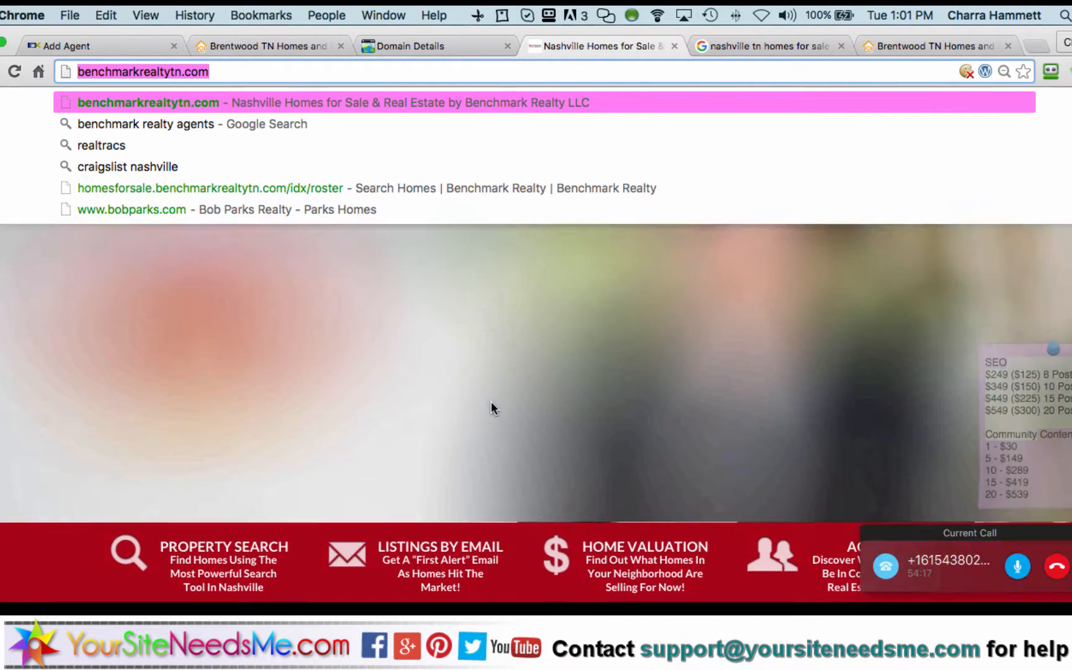
mouse_move(599, 261)
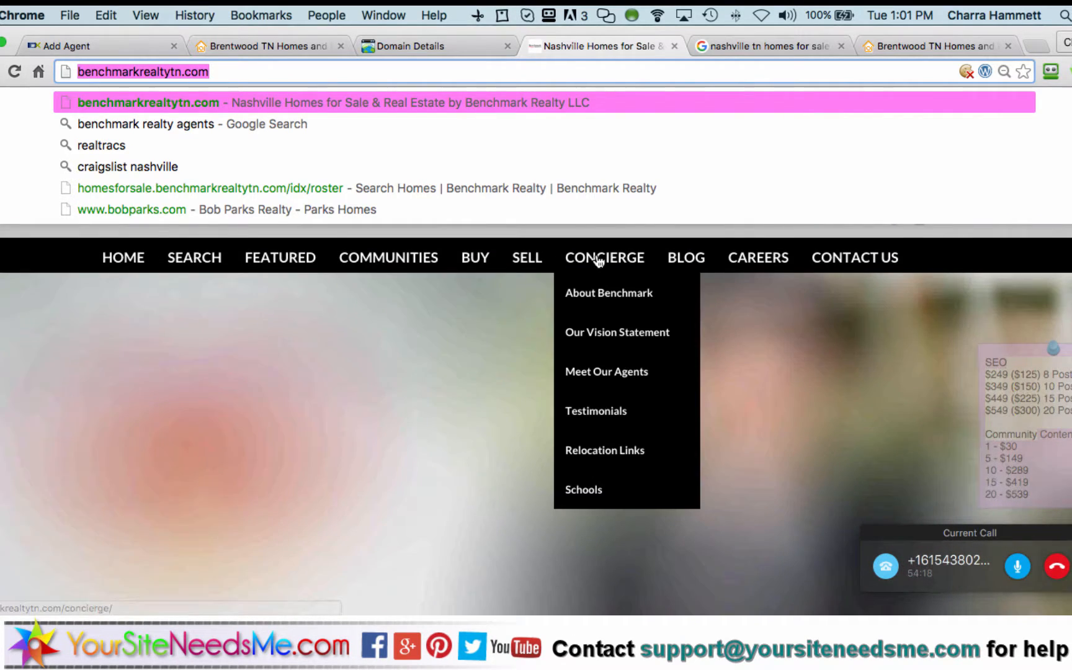
left_click(603, 296)
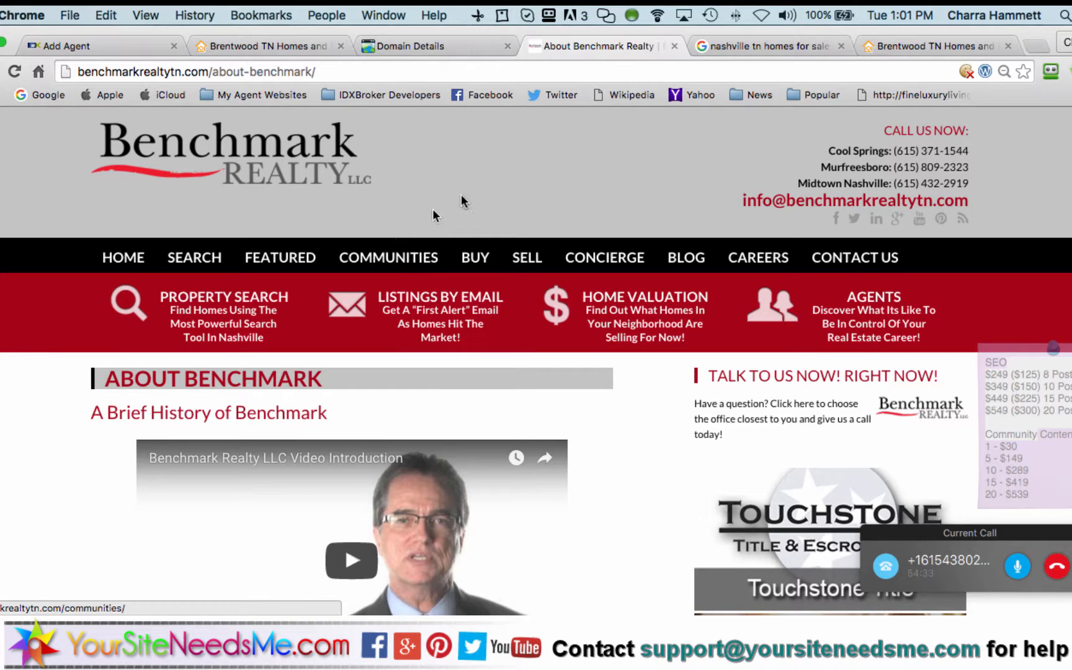
mouse_move(195, 267)
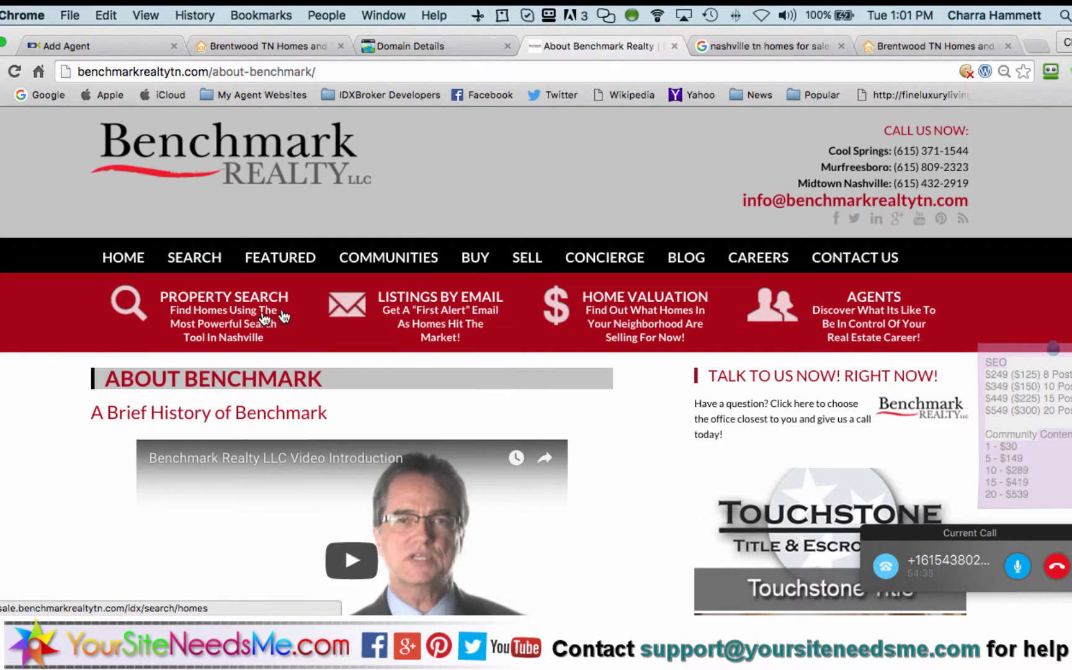
left_click(423, 312)
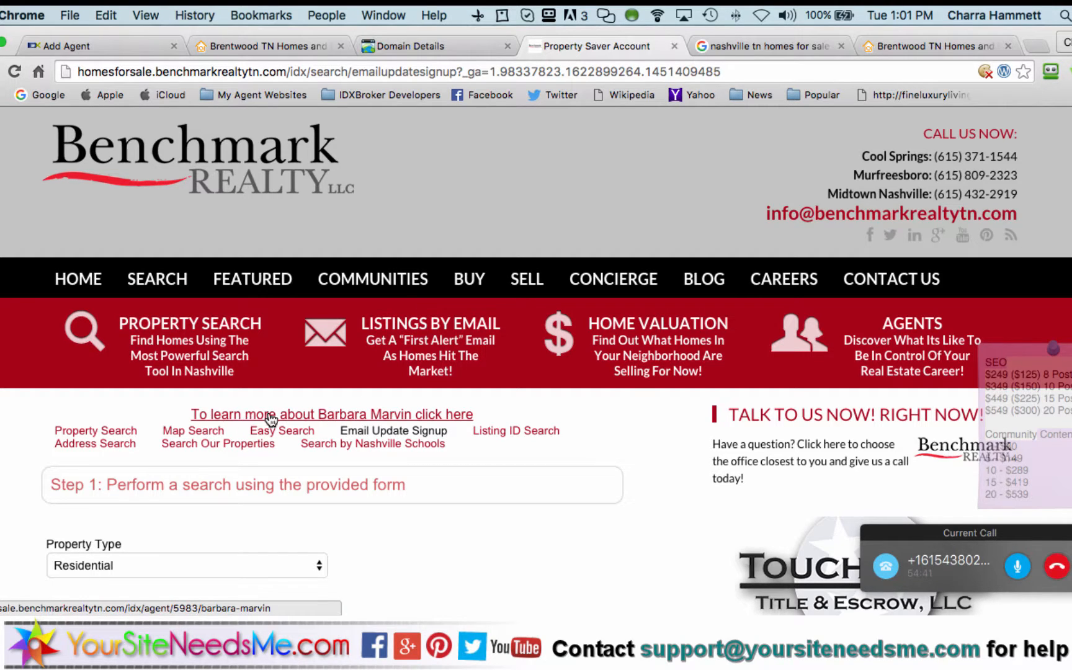
Move the email signup on to its next step
scroll(474, 497, "down", 5)
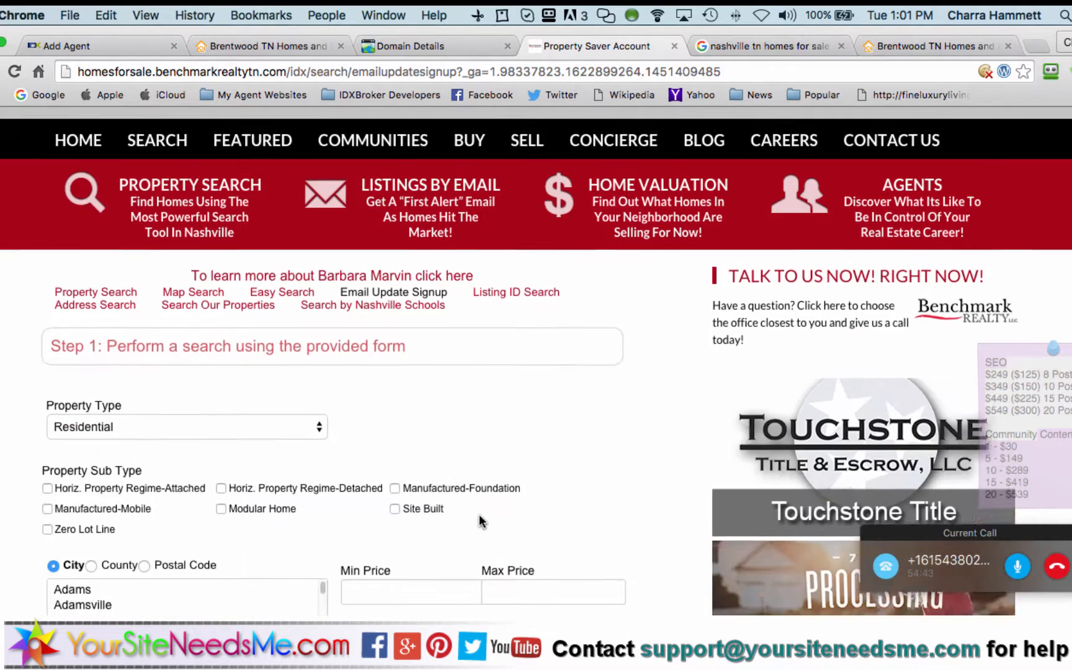
scroll(479, 520, "down", 3)
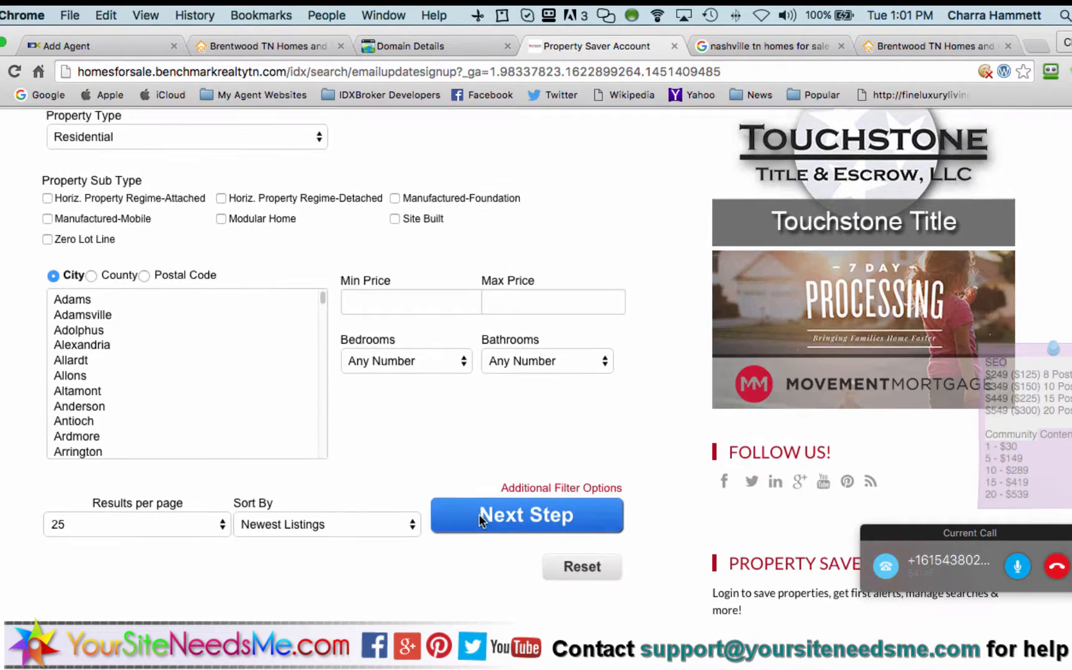
left_click(479, 514)
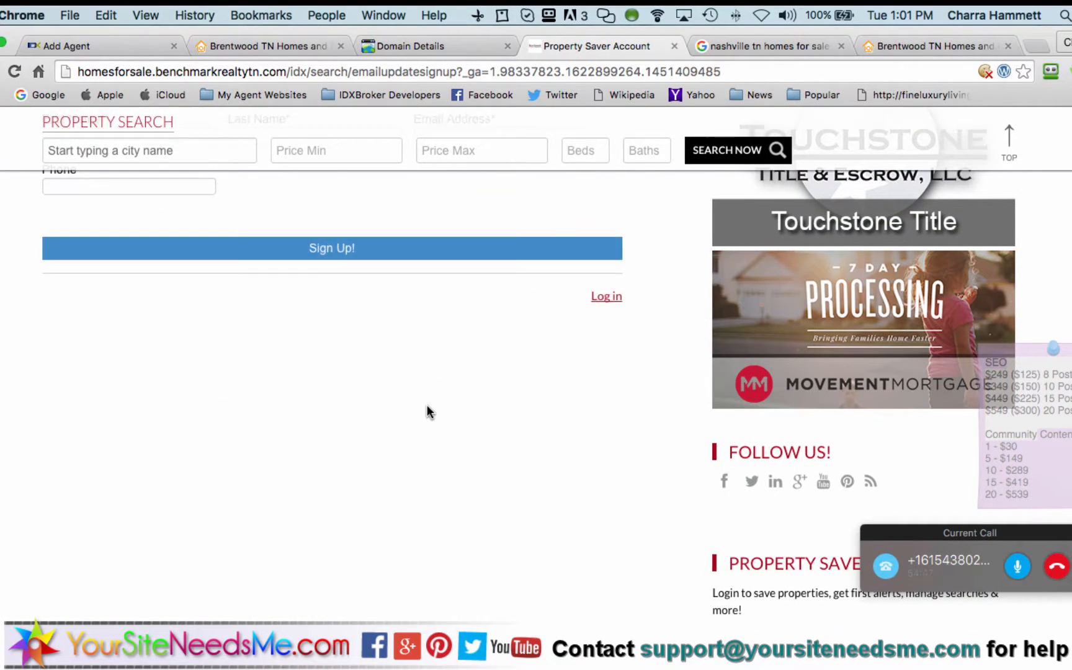
Fill in the test lead's first name, last name, e-mail and phone, and submit Sign Up
scroll(426, 412, "up", 4)
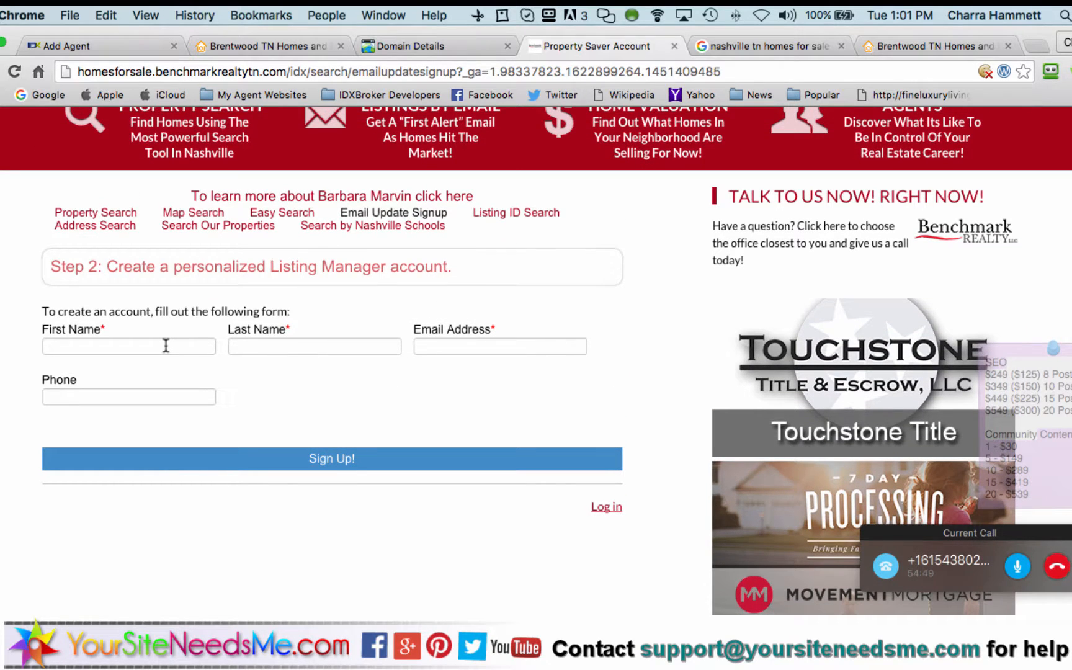
left_click(166, 345)
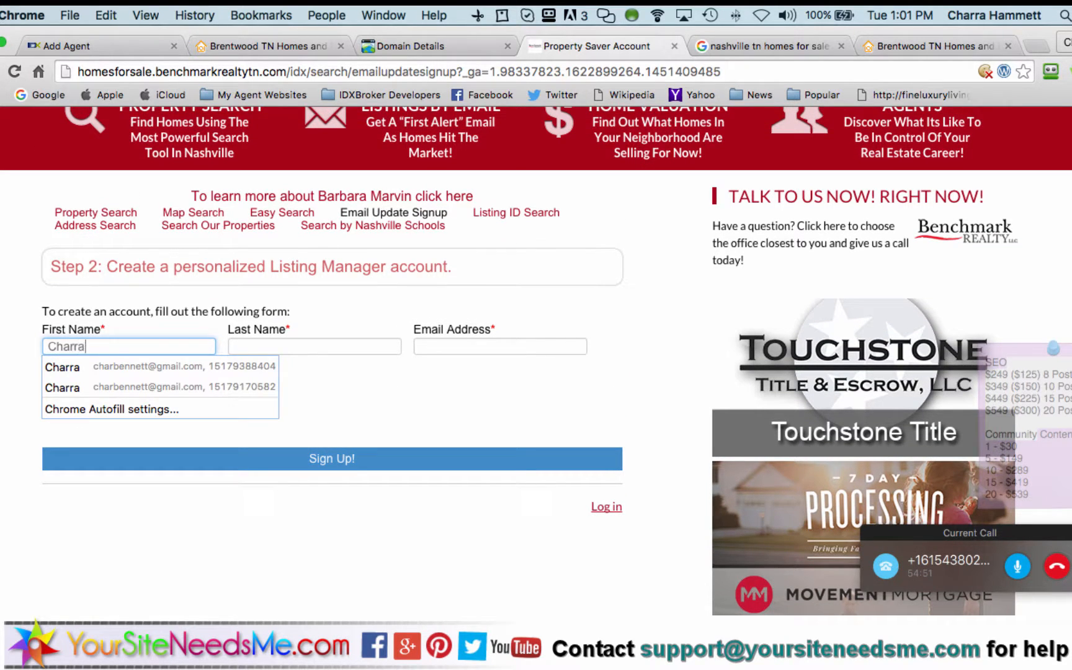
key("Tab")
key("Tab")
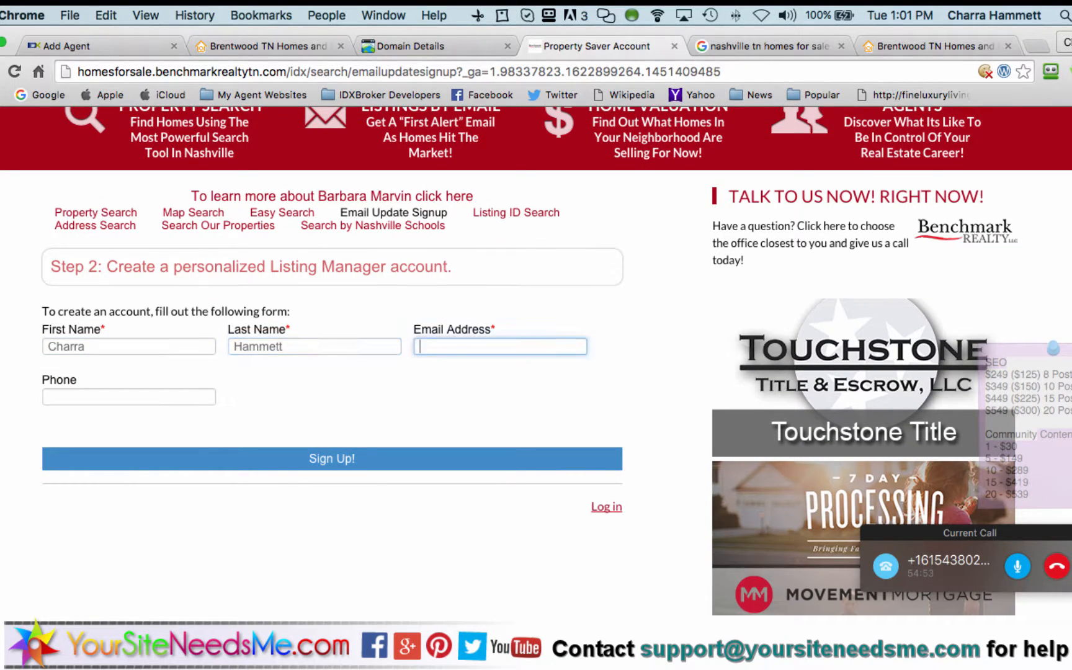
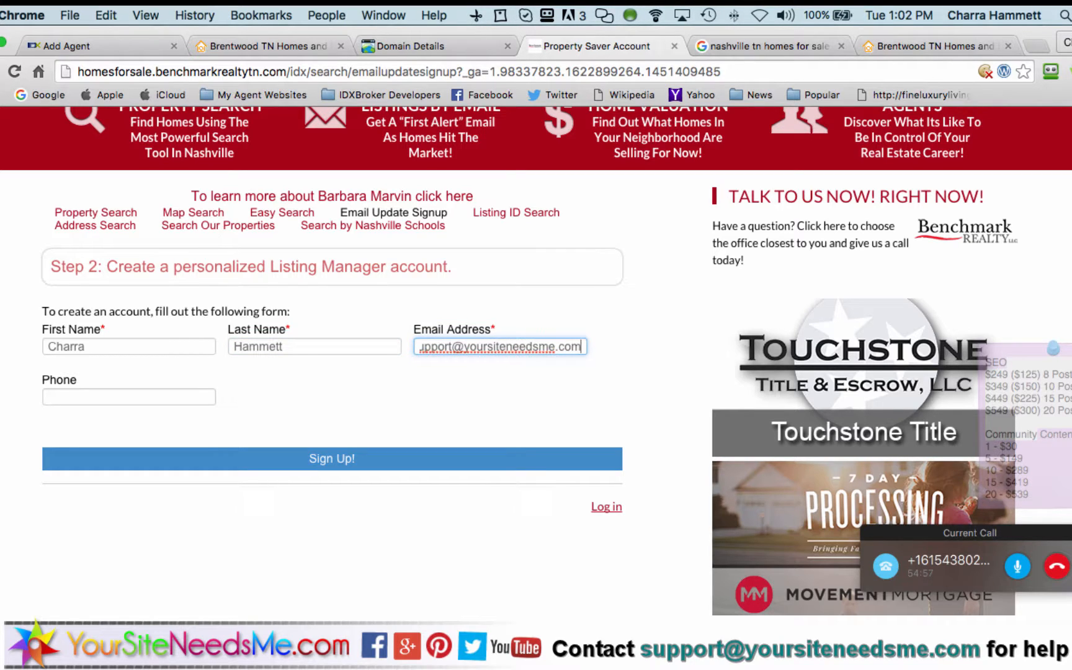
key("Tab")
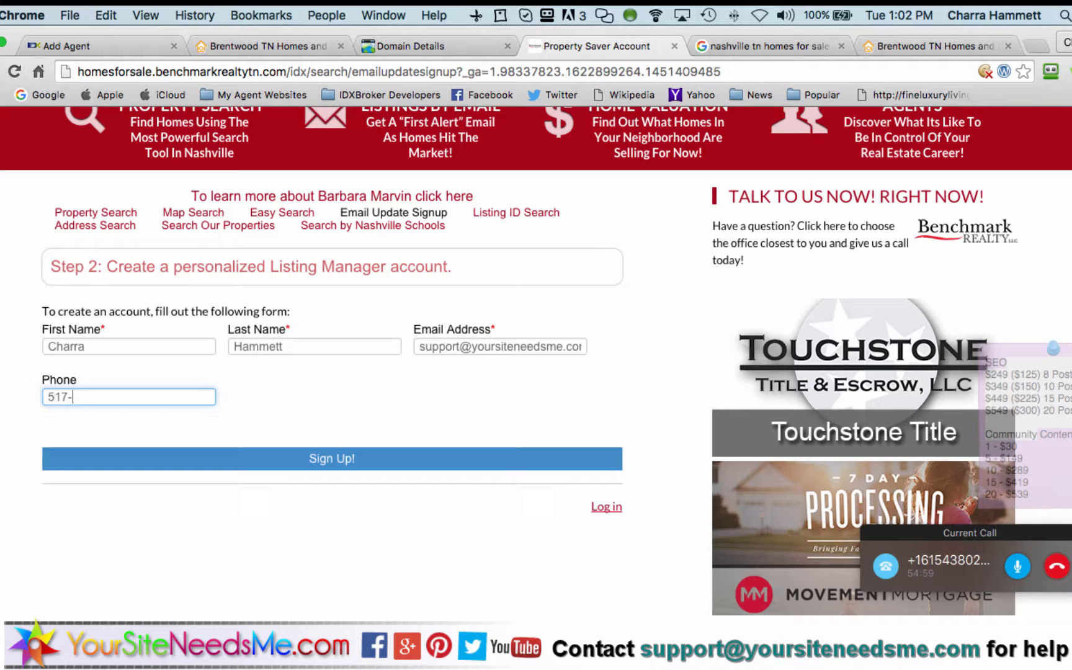
left_click(343, 468)
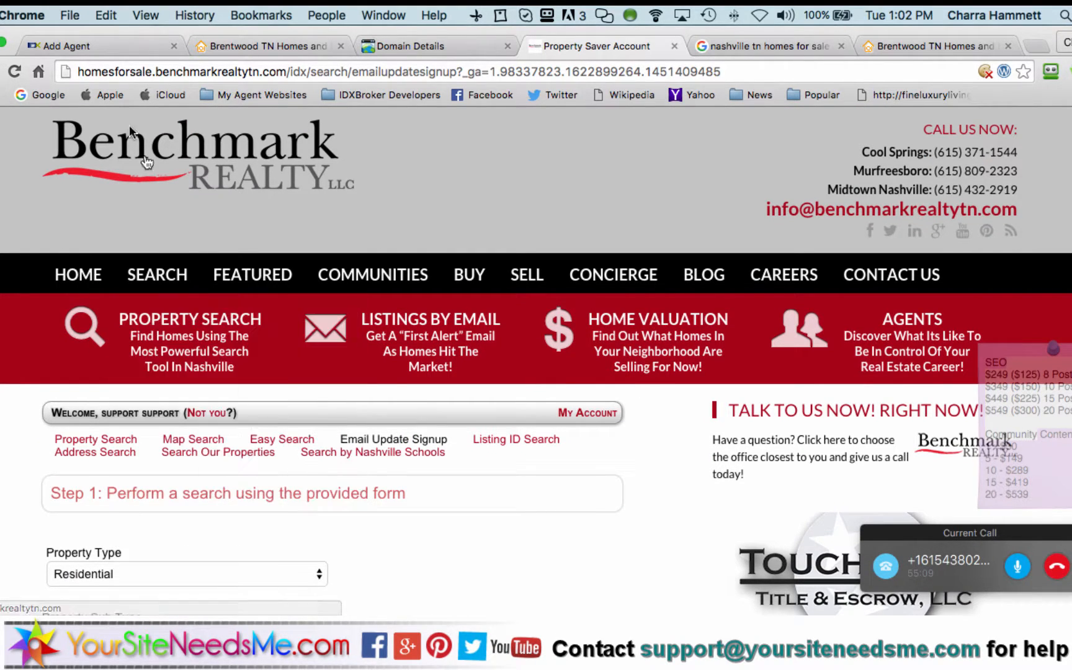
Return to the IDX Broker agent settings and open the Leads section
left_click(58, 46)
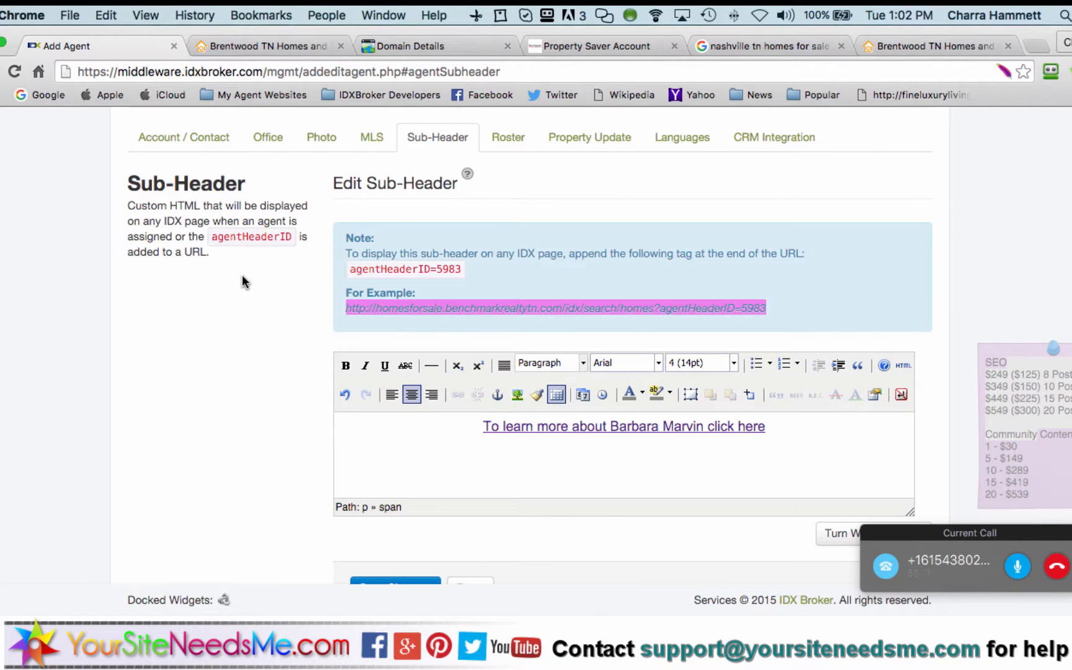
scroll(242, 275, "up", 3)
left_click(412, 147)
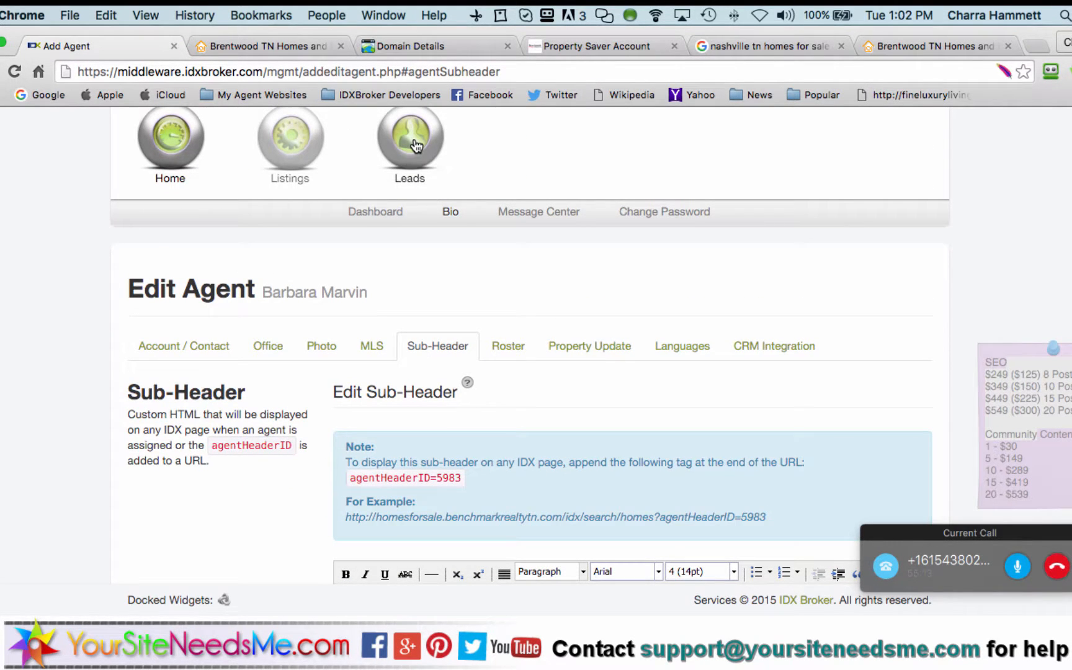
Open Leads > Manage and clear the old name from the lead search box
left_click(490, 212)
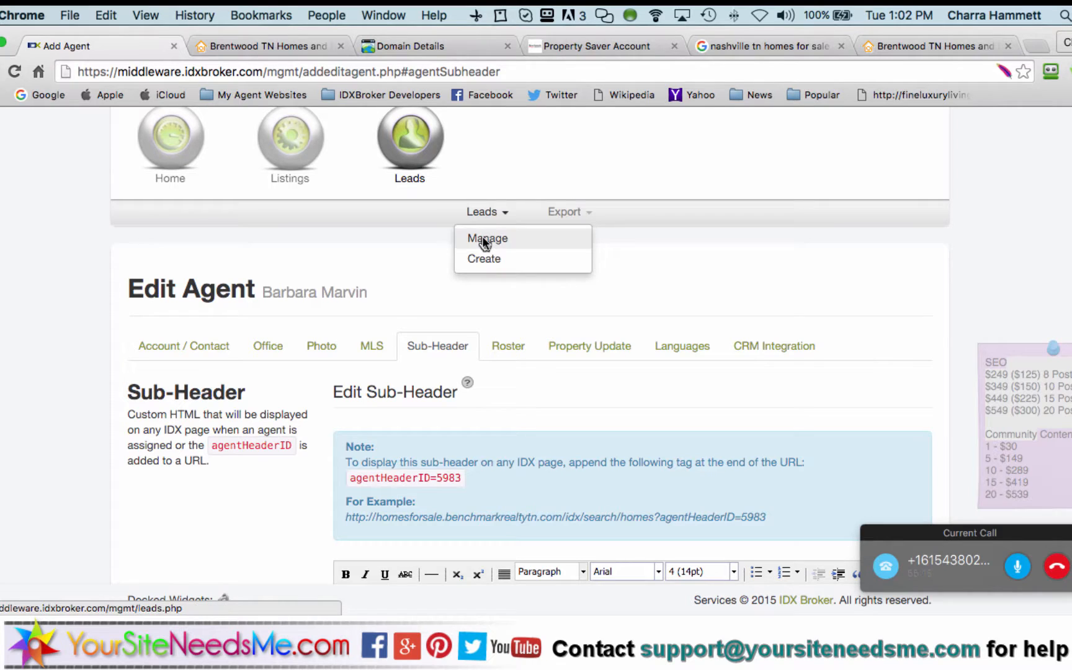
left_click(484, 239)
scroll(70, 405, "down", 5)
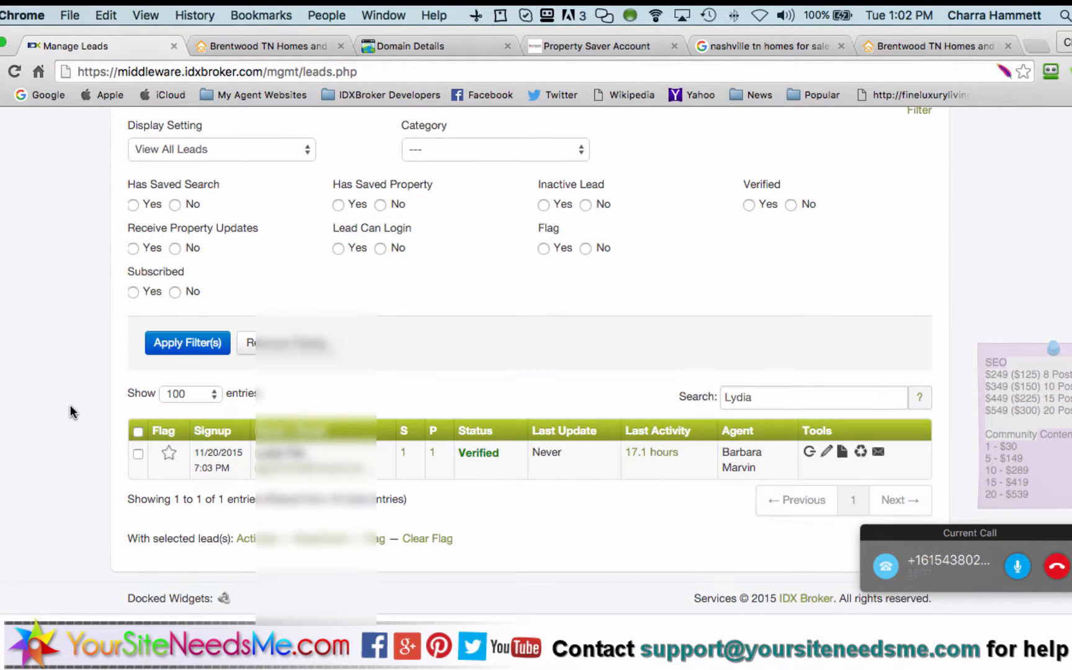
double_click(825, 403)
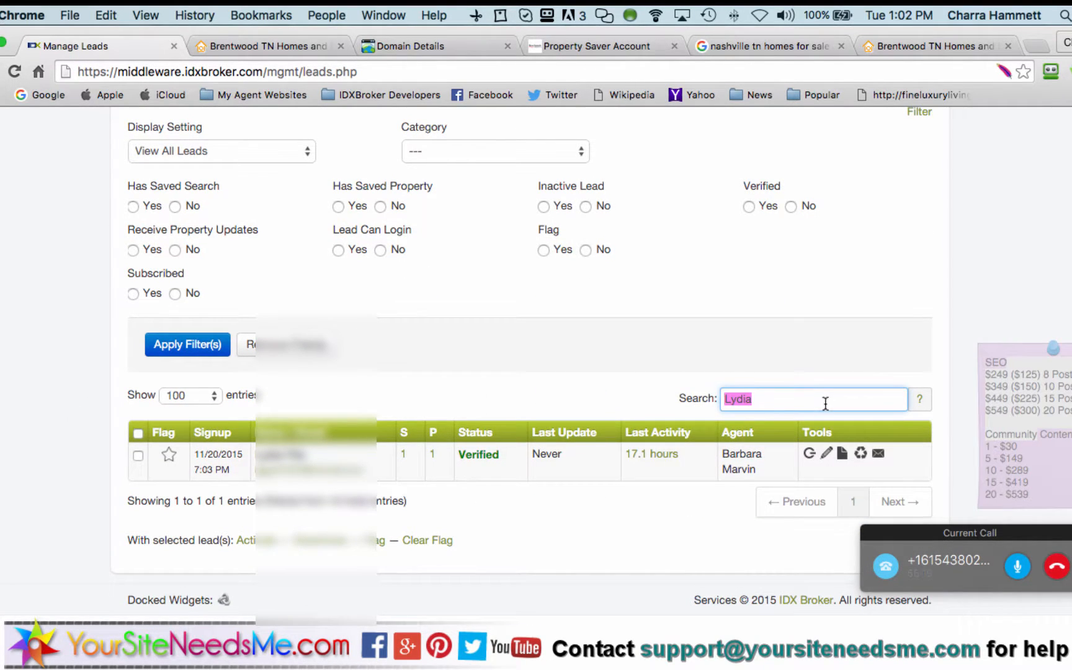
key("BackSpace")
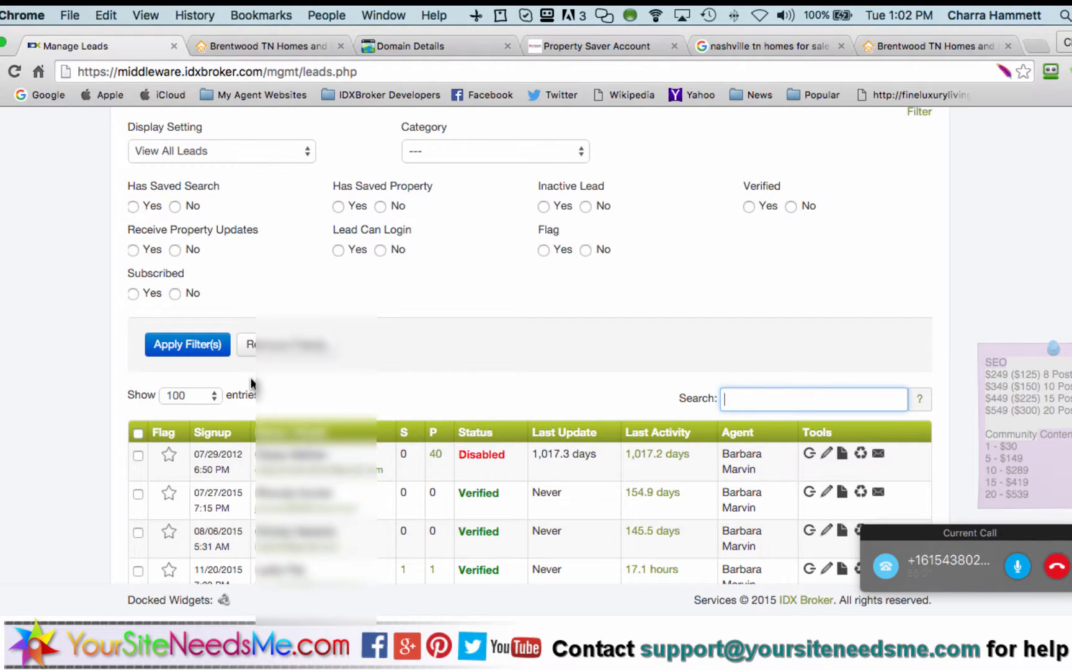
scroll(251, 377, "down", 3)
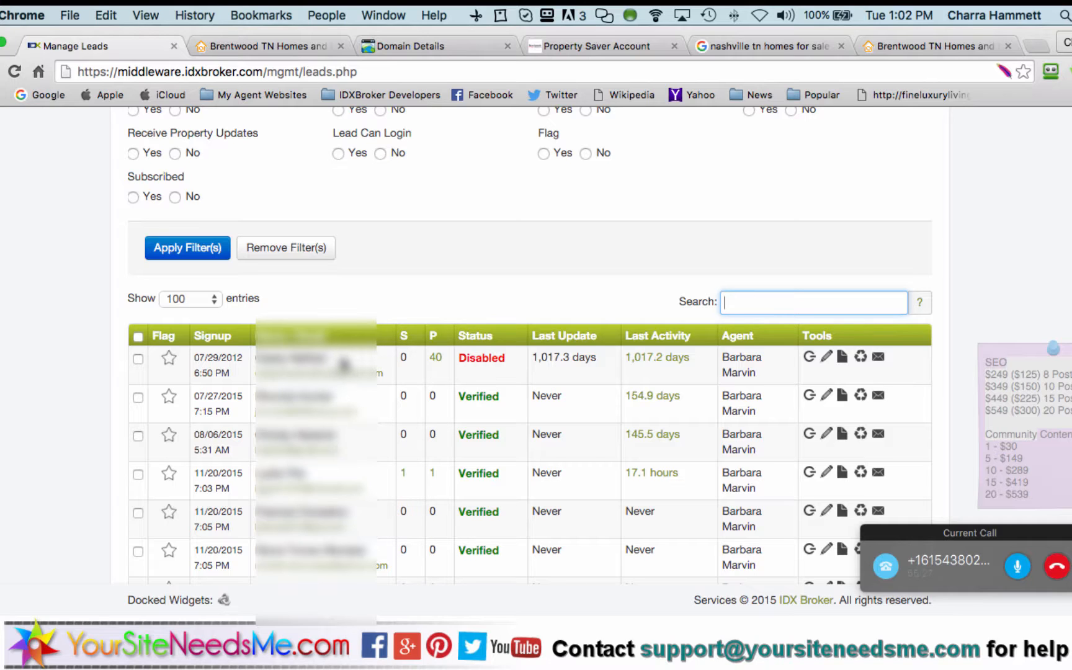
Reload the leads list, sort the Signup column newest first, and return to the Benchmark signup tab
key("shift+Tab")
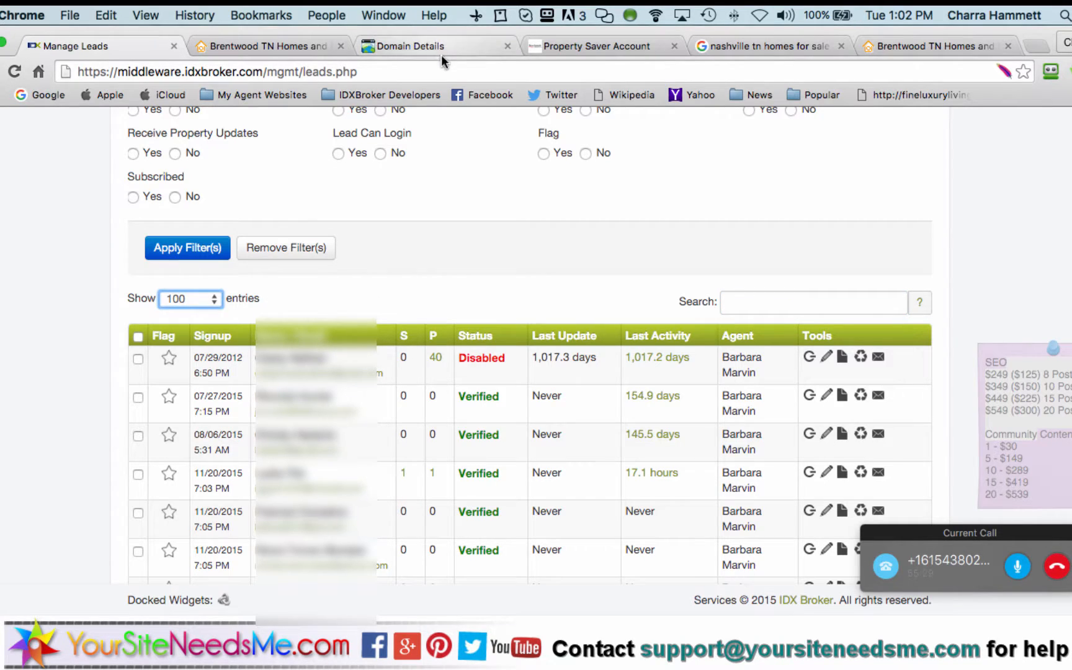
left_click(441, 72)
key("Return")
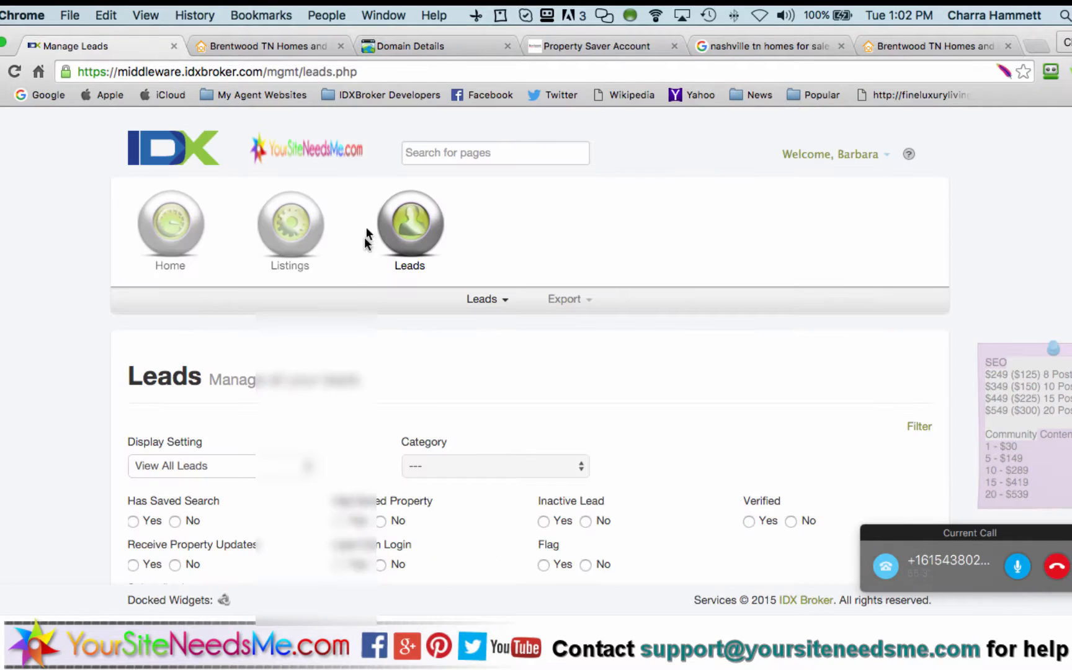
scroll(351, 294, "down", 6)
scroll(310, 422, "down", 1)
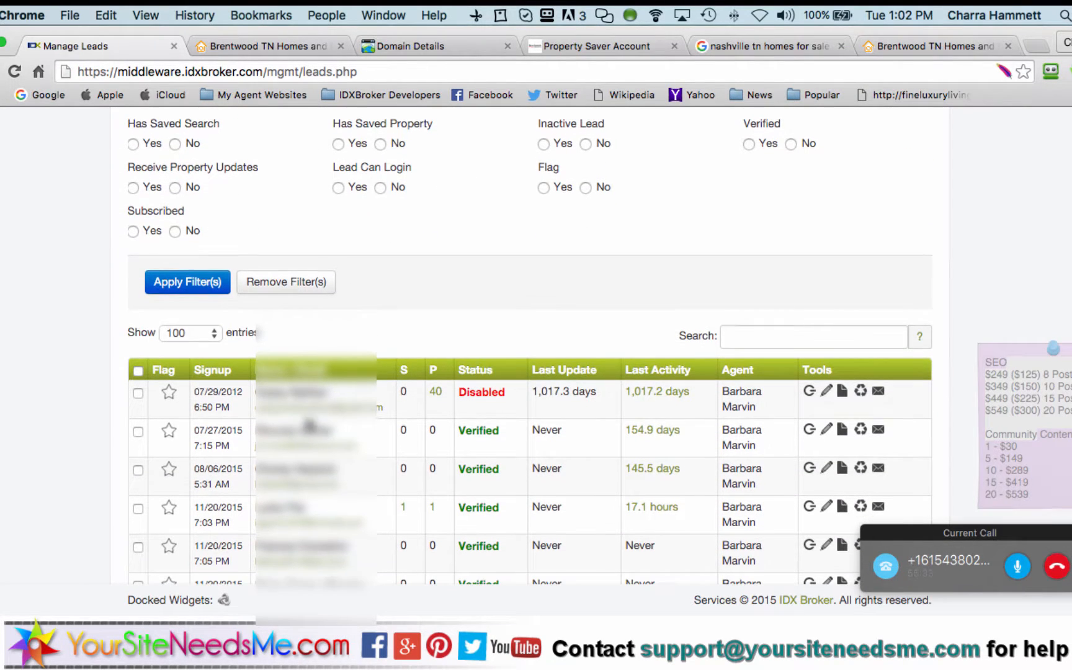
left_click(214, 374)
left_click(214, 376)
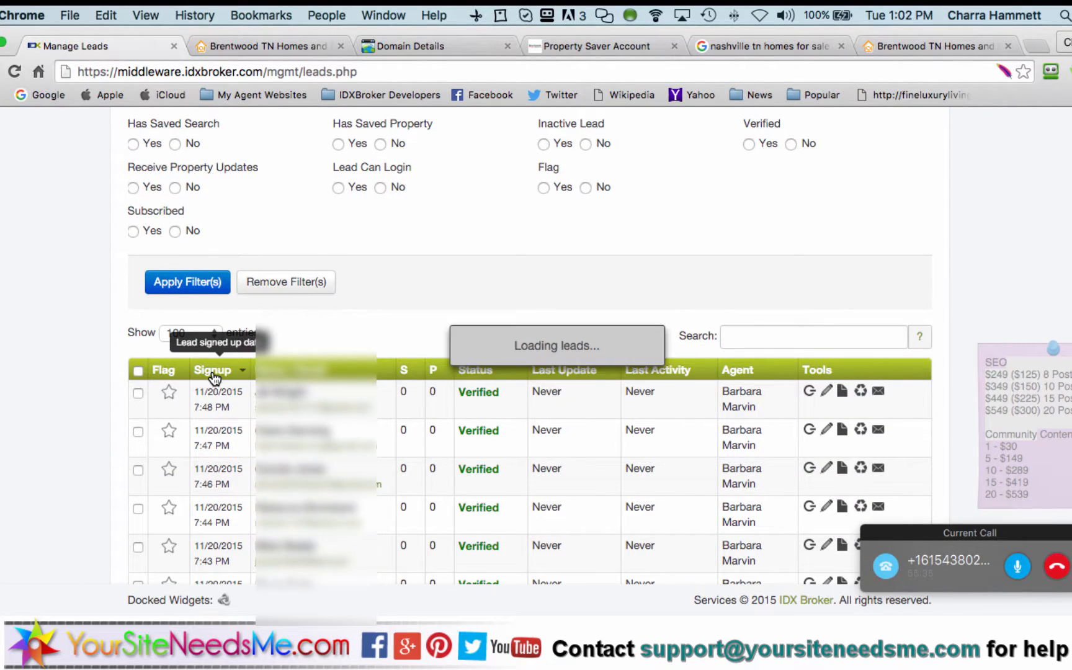
left_click(213, 376)
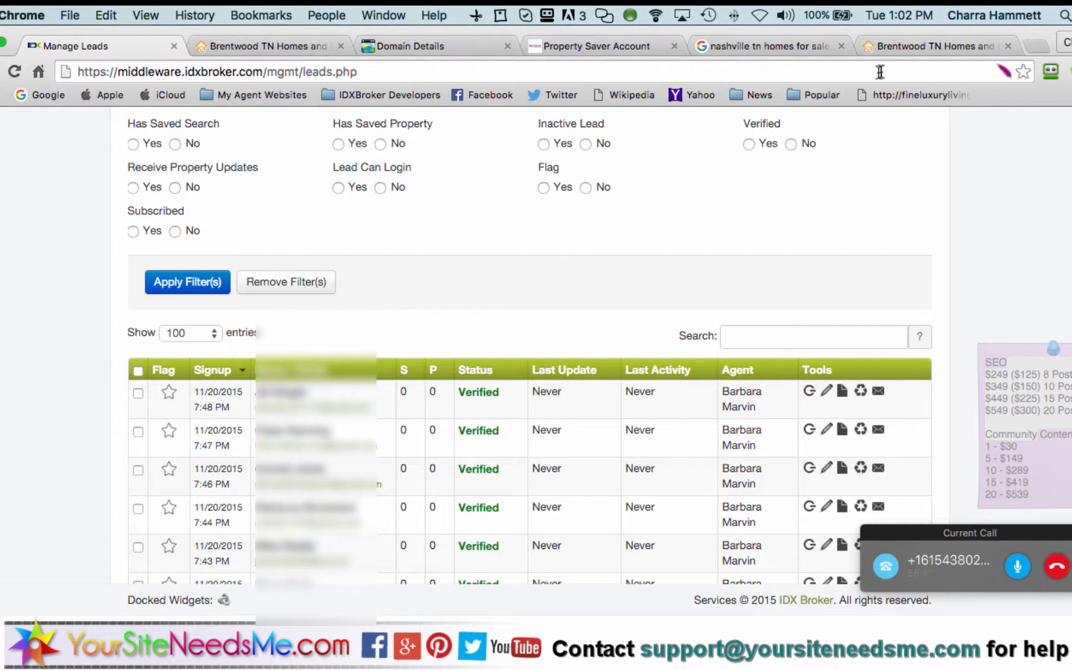
left_click(641, 46)
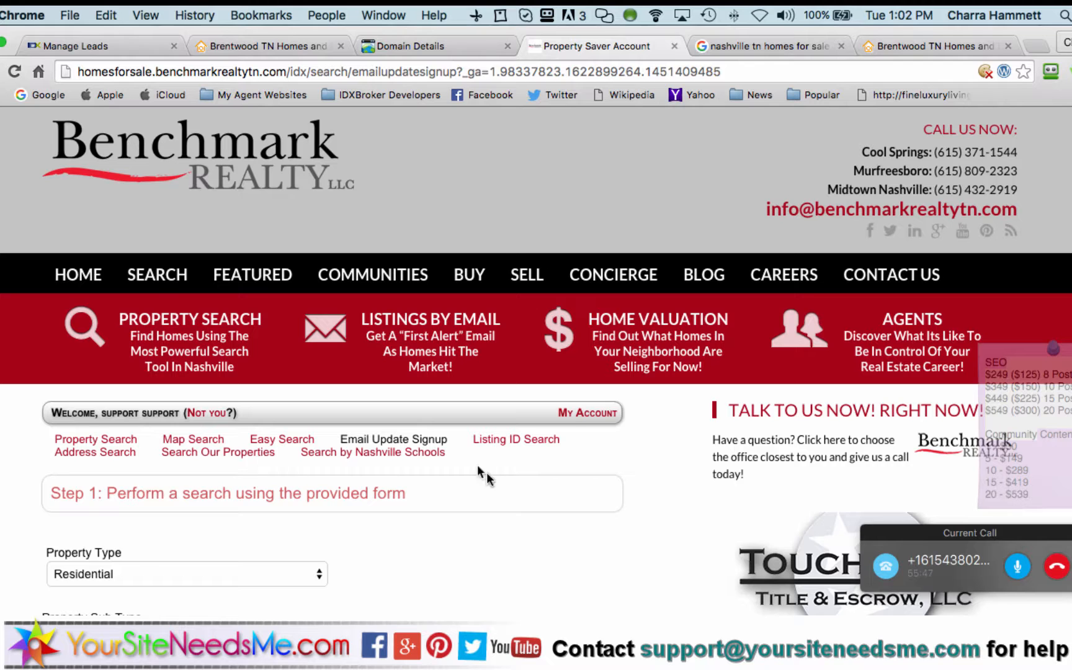
Review the Step 1 Residential search form and continue with Next Step to the results
scroll(493, 481, "down", 3)
scroll(493, 481, "down", 5)
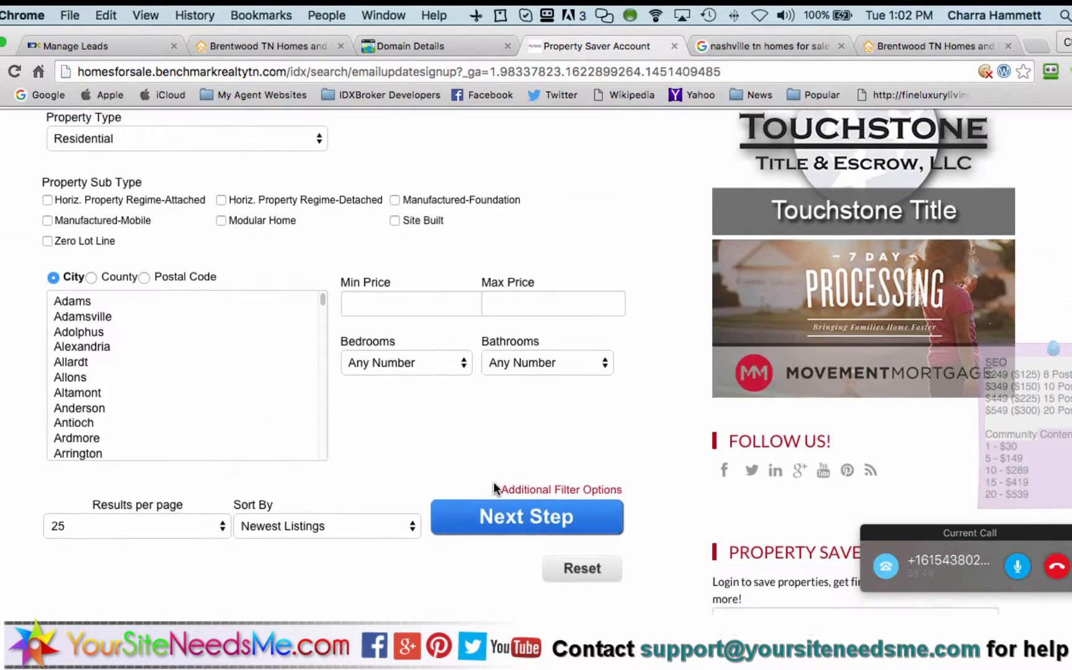
scroll(629, 410, "up", 3)
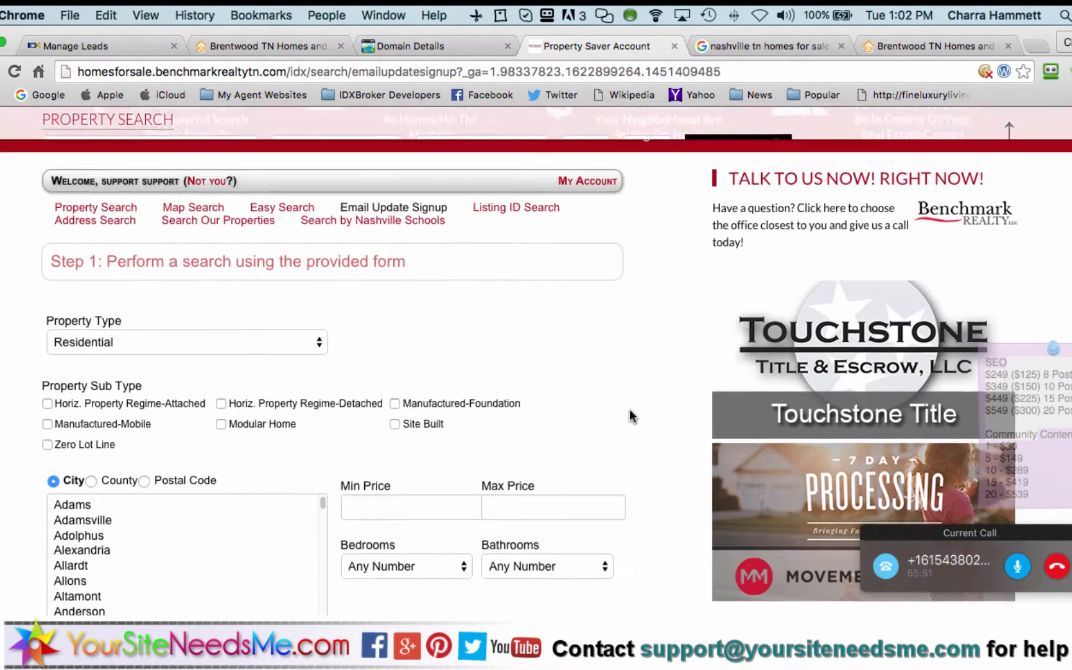
scroll(630, 415, "up", 2)
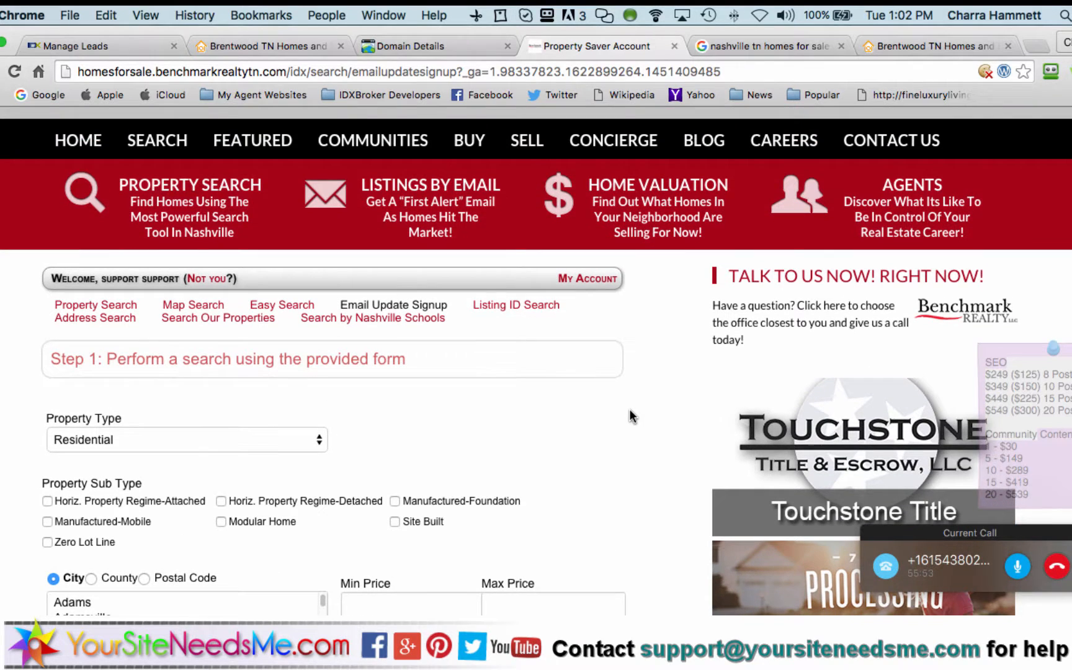
scroll(629, 410, "up", 3)
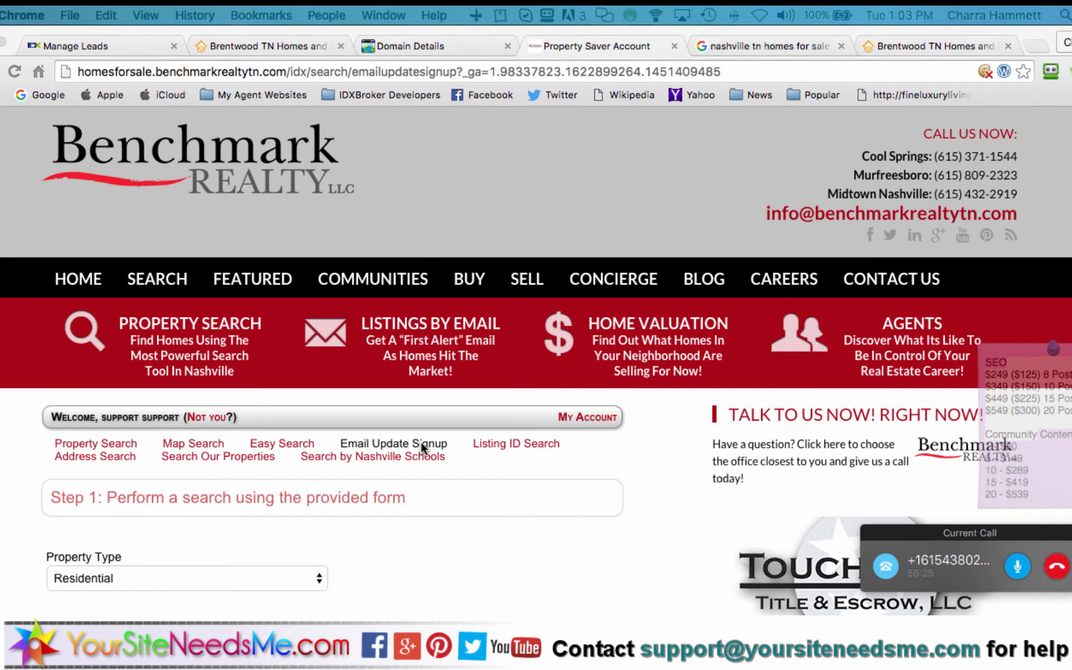
scroll(420, 441, "down", 5)
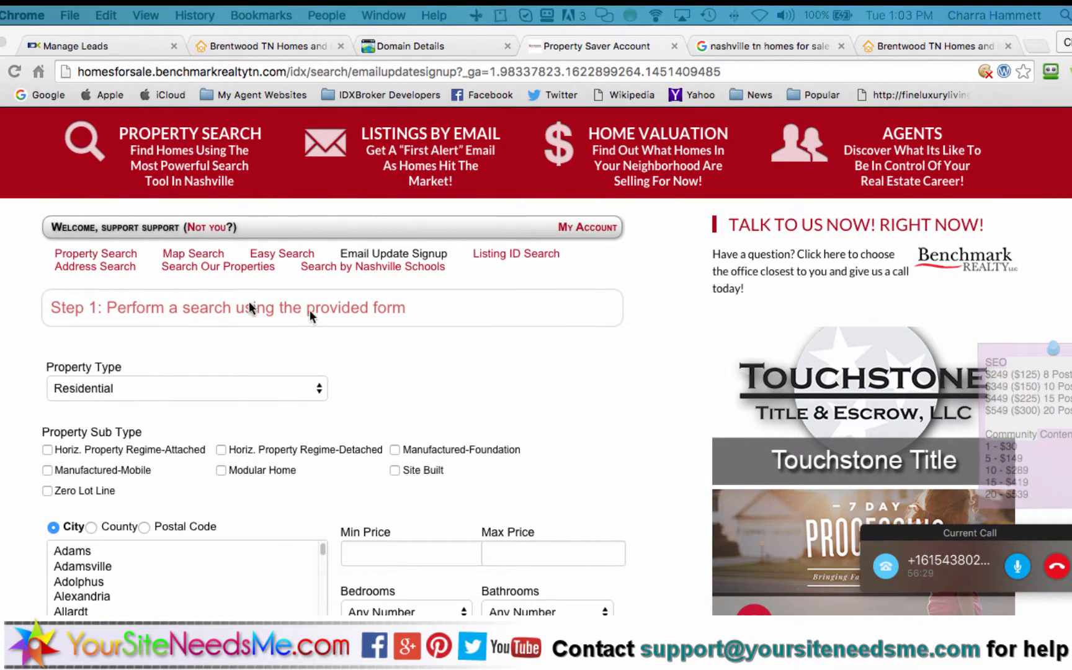
scroll(286, 322, "down", 5)
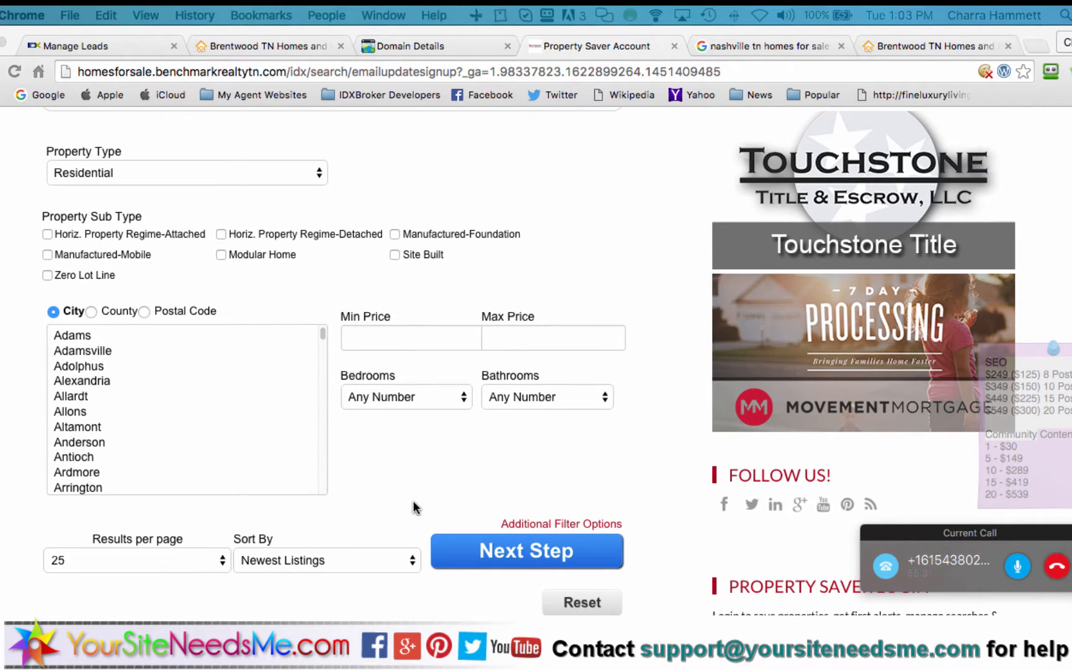
scroll(415, 507, "down", 3)
scroll(428, 496, "up", 10)
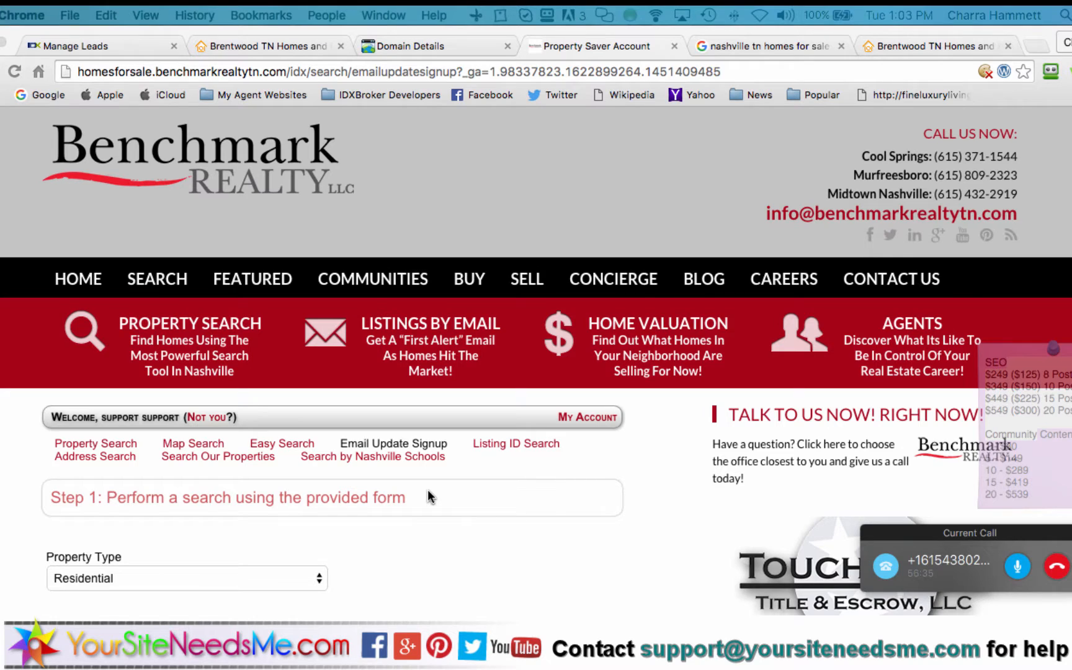
scroll(427, 491, "down", 7)
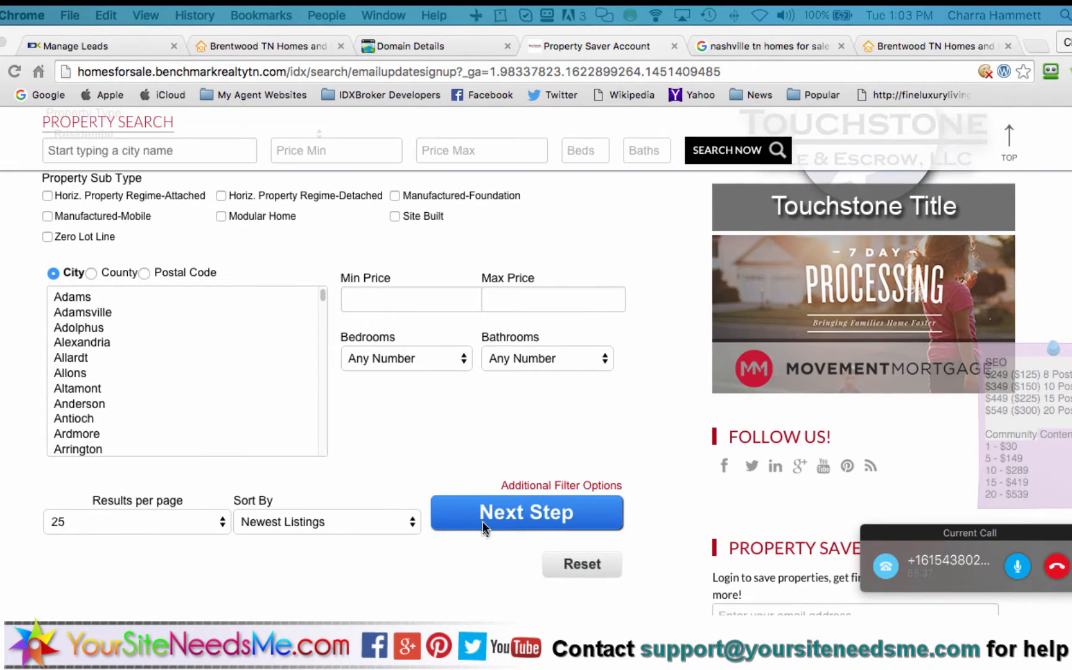
left_click(485, 510)
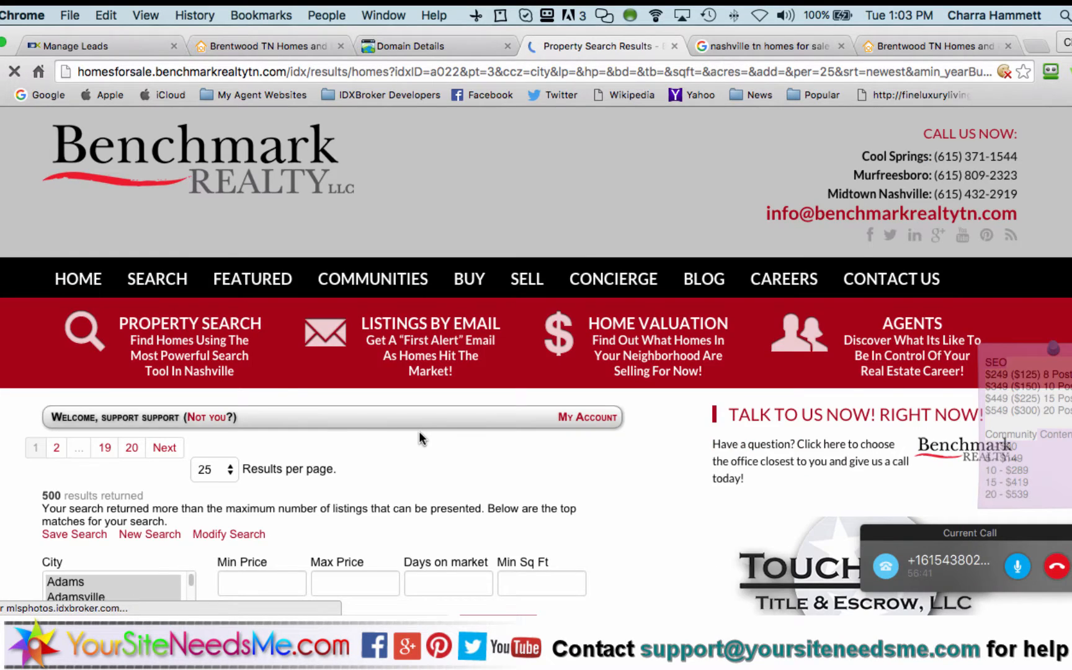
Choose First Alert Property Saver Signup from the site's SEARCH menu
scroll(421, 438, "down", 3)
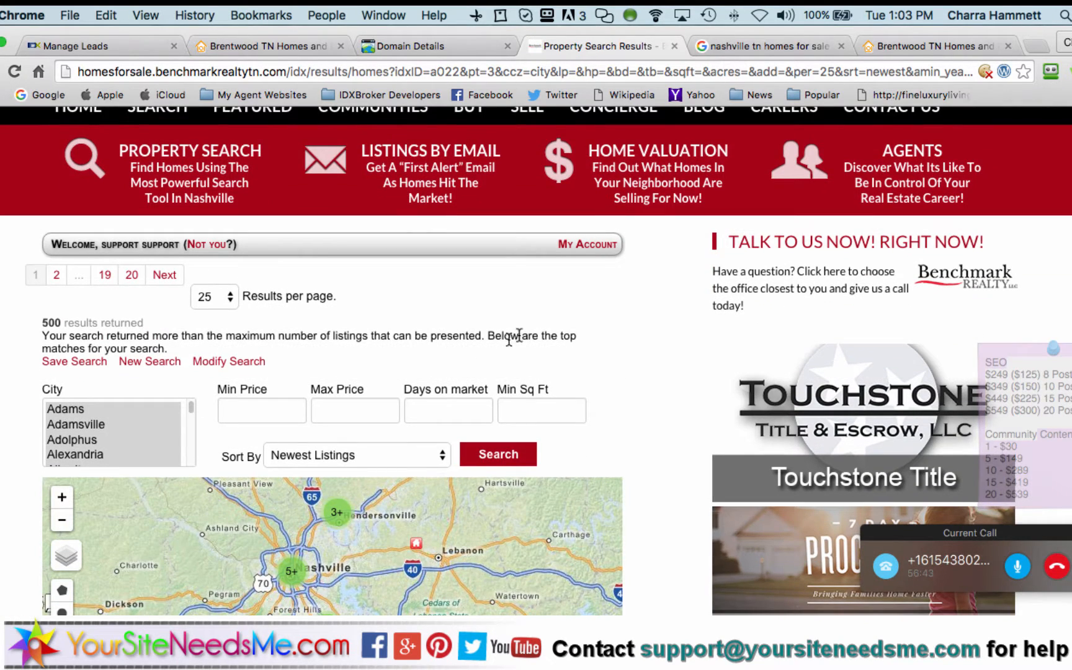
scroll(670, 376, "down", 9)
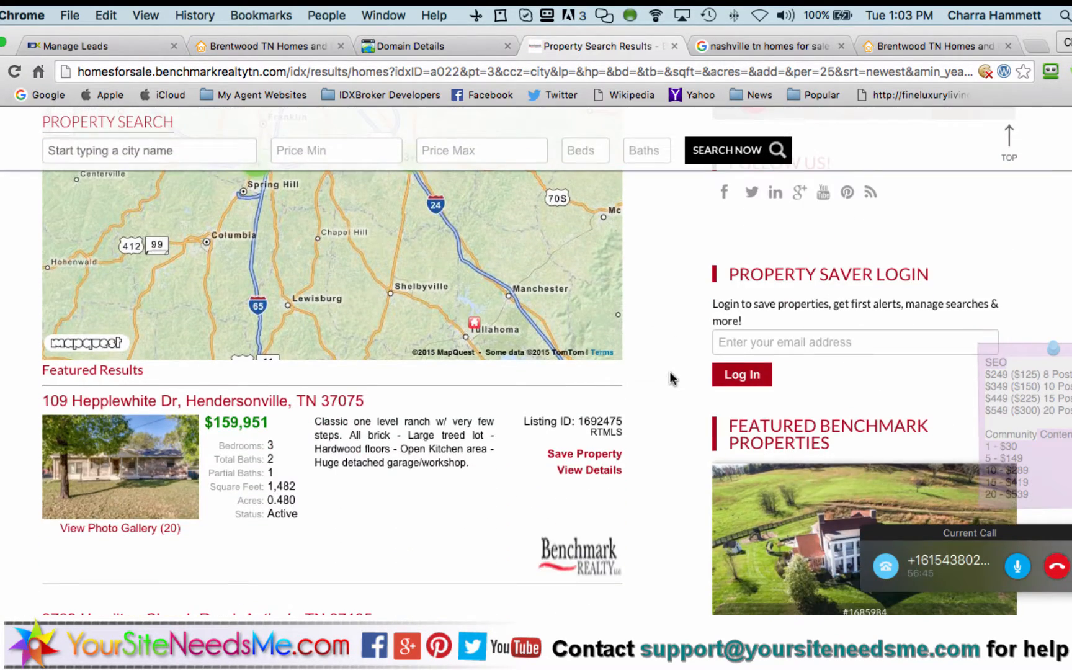
scroll(670, 375, "up", 8)
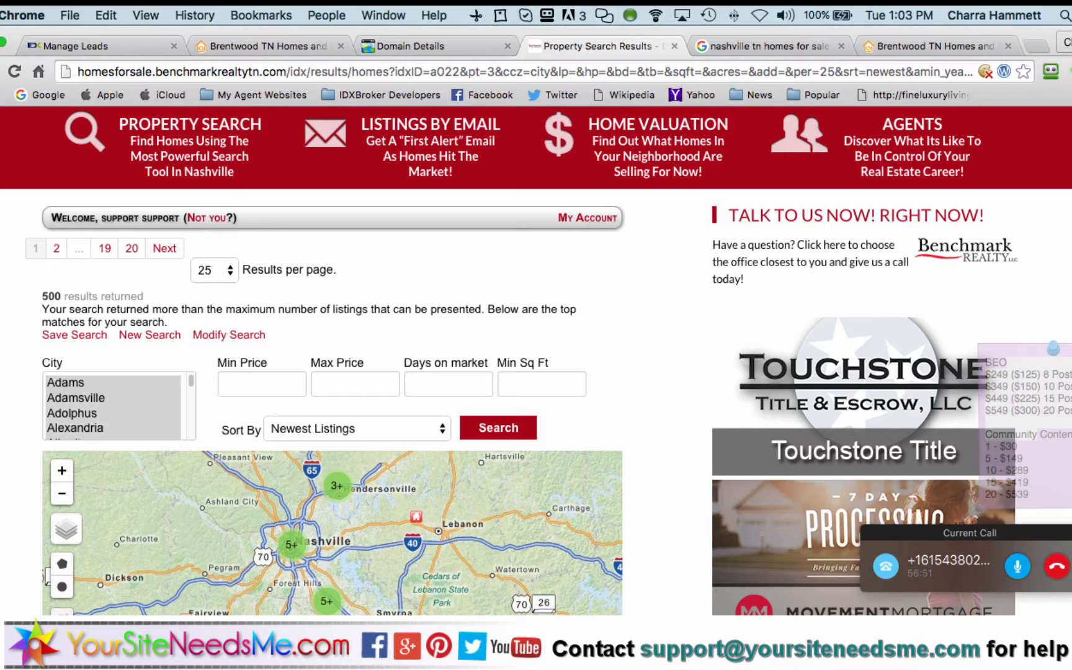
scroll(186, 241, "up", 5)
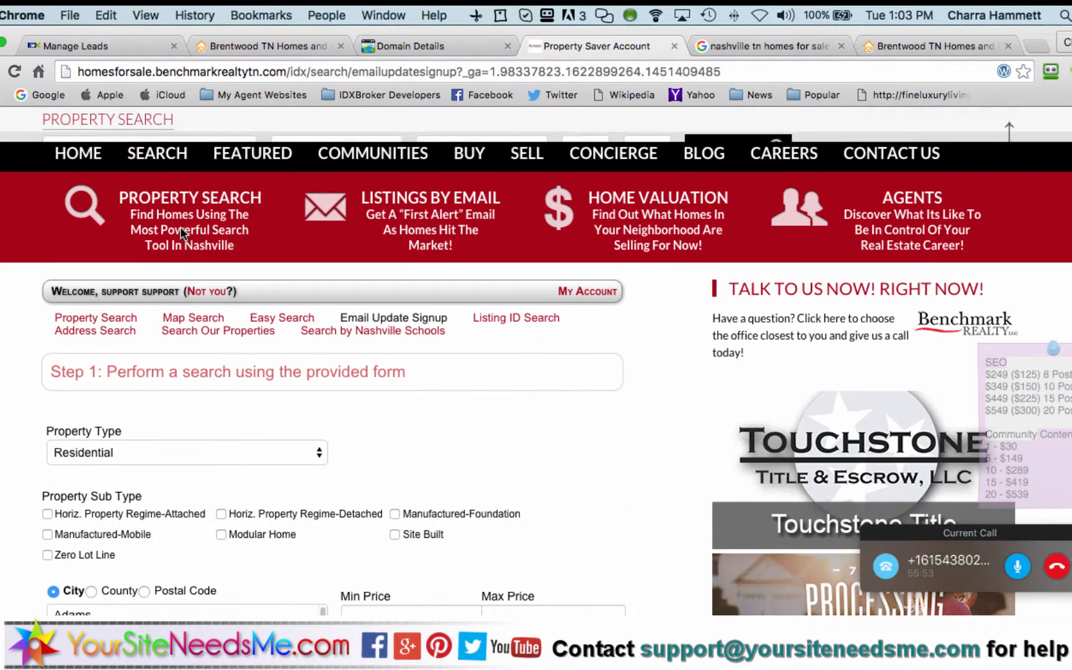
mouse_move(206, 175)
scroll(207, 175, "up", 2)
mouse_move(149, 223)
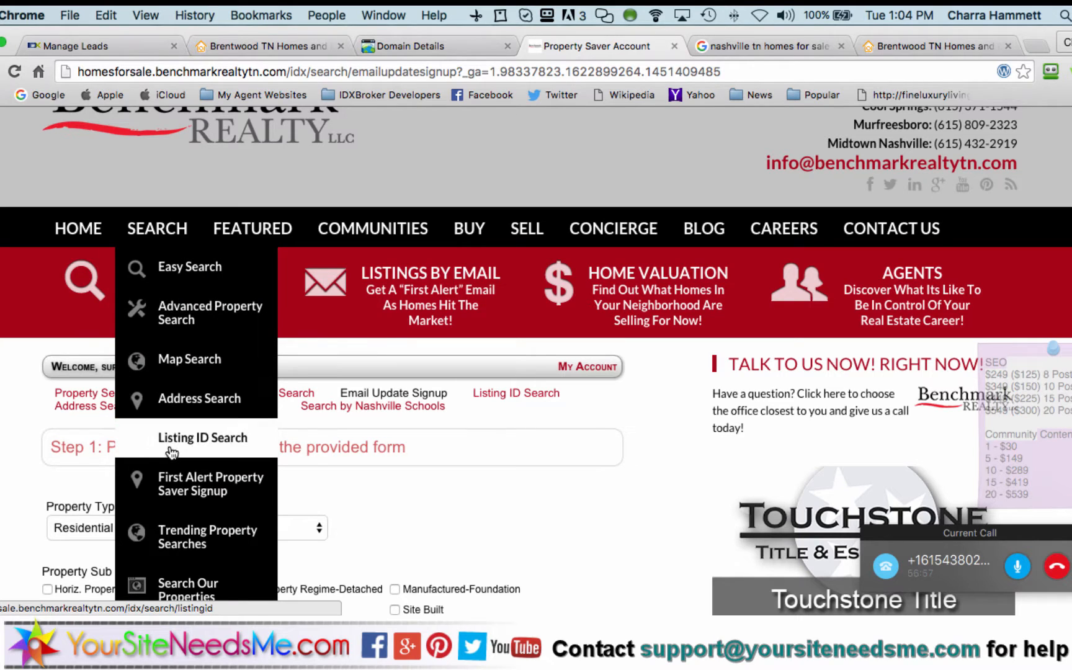
left_click(175, 488)
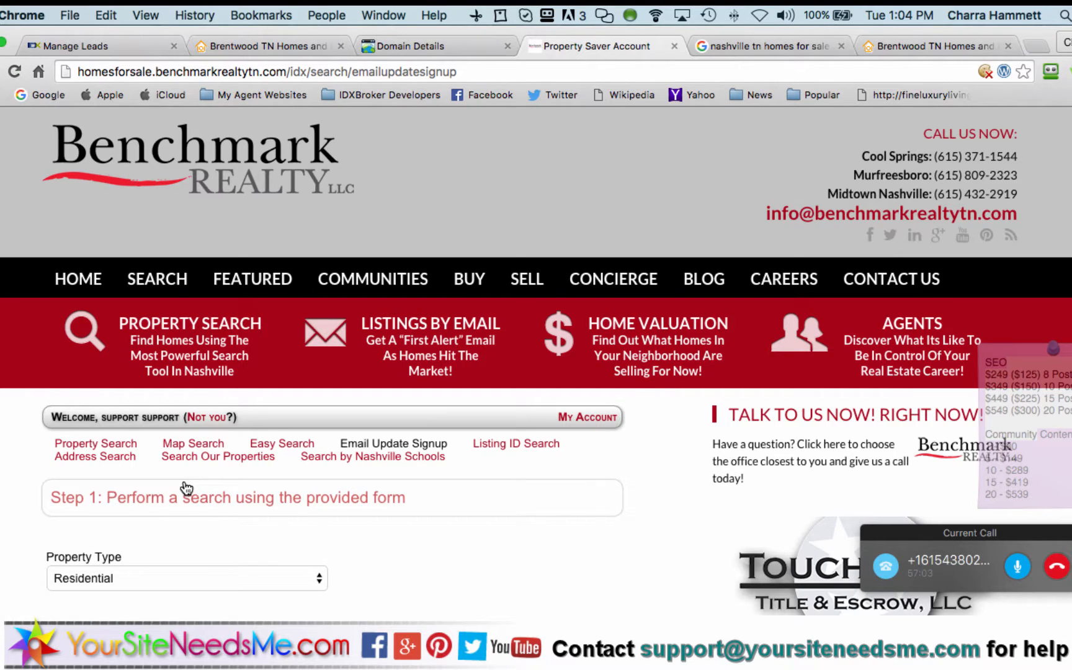
Select the signup page's address in the address bar
mouse_move(158, 277)
scroll(389, 521, "down", 3)
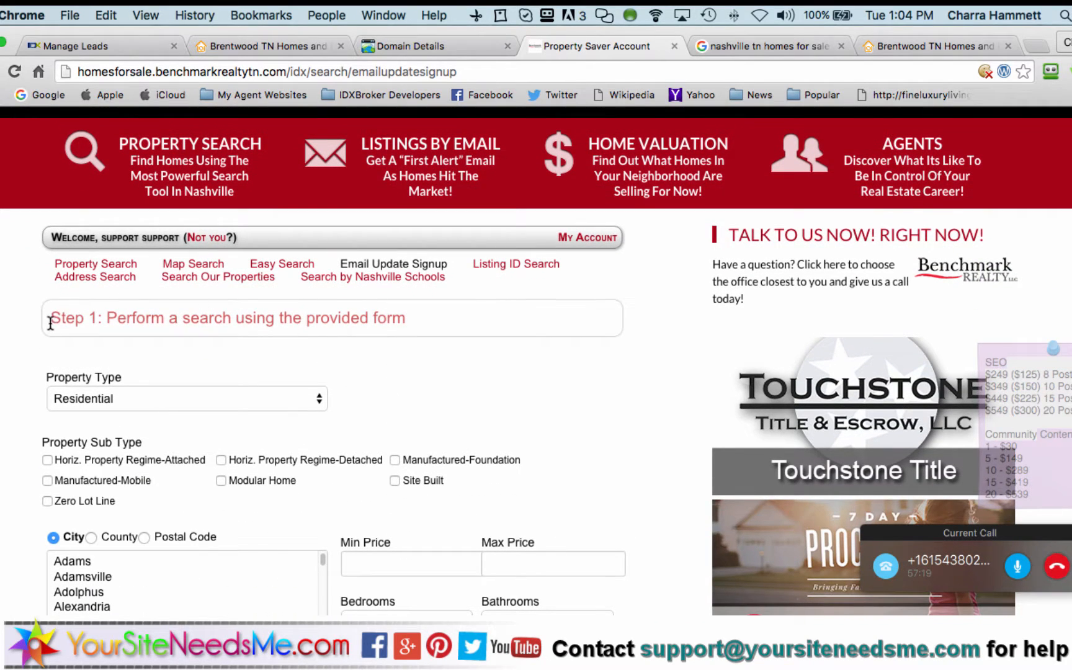
left_click(410, 71)
Go to Home > Bio > Sub-Header and select ?agentHeaderID=5983 in the example URL
left_click(107, 45)
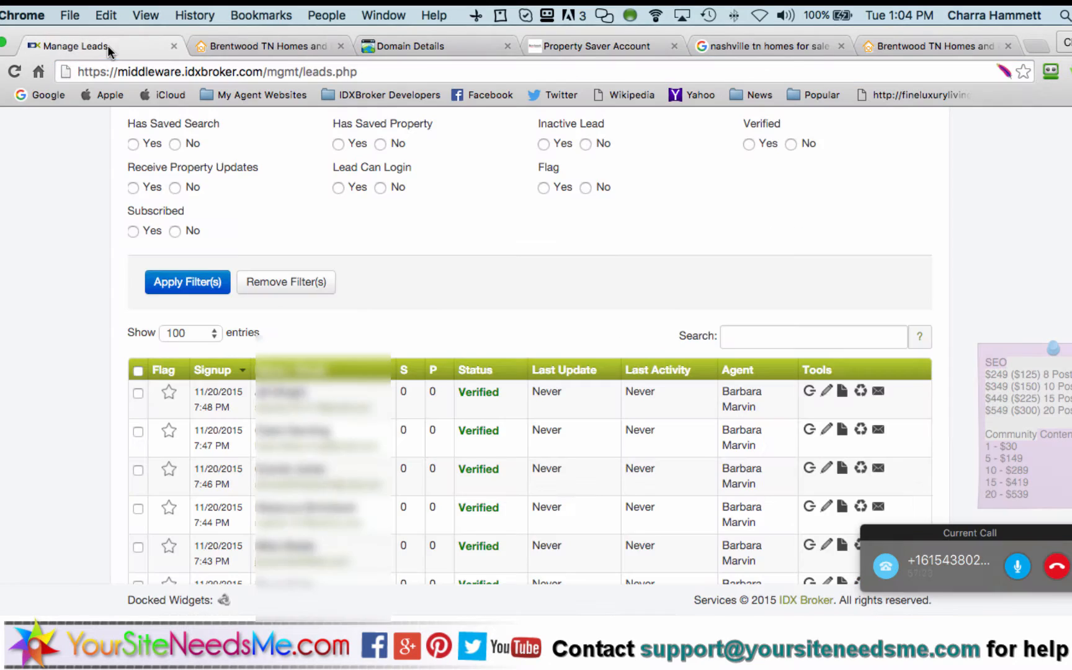
scroll(448, 268, "up", 6)
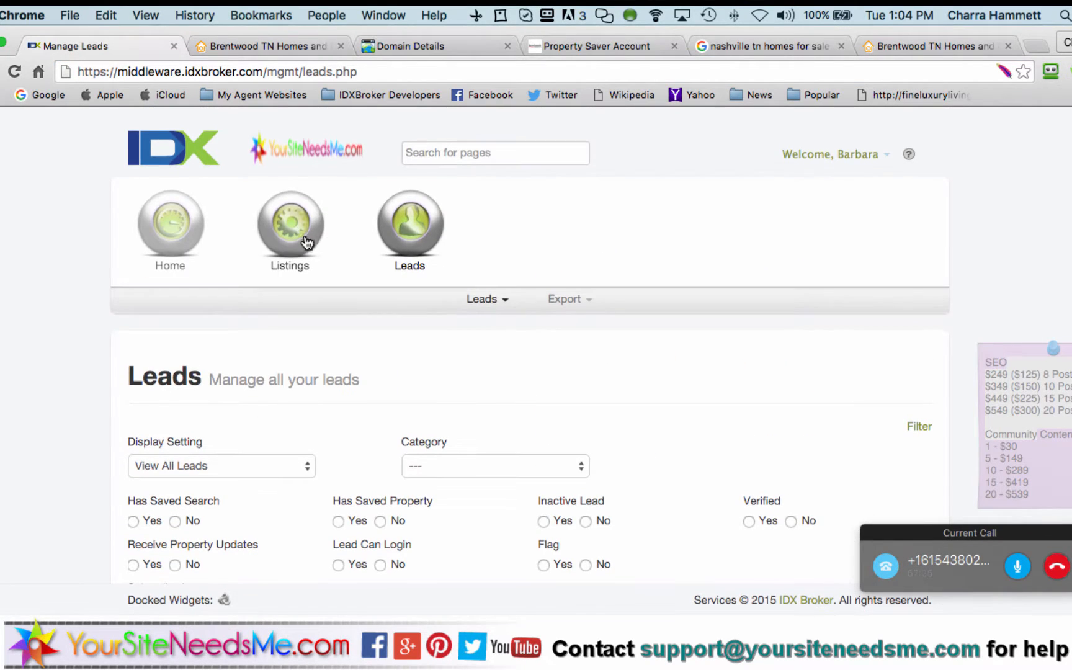
left_click(170, 224)
left_click(451, 301)
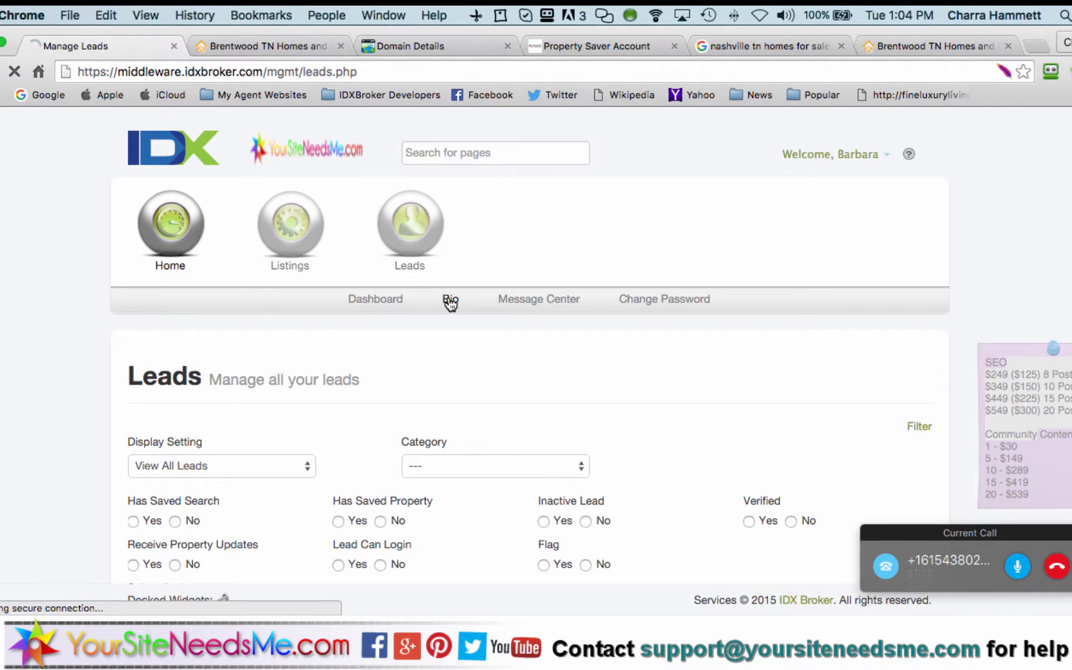
left_click(438, 434)
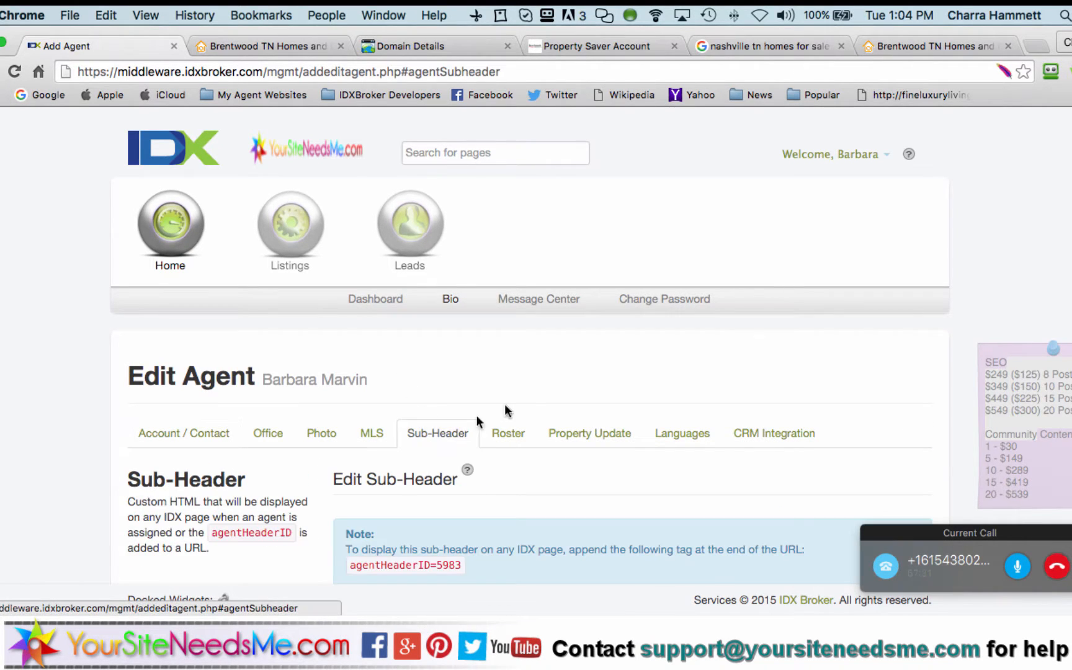
scroll(521, 409, "down", 5)
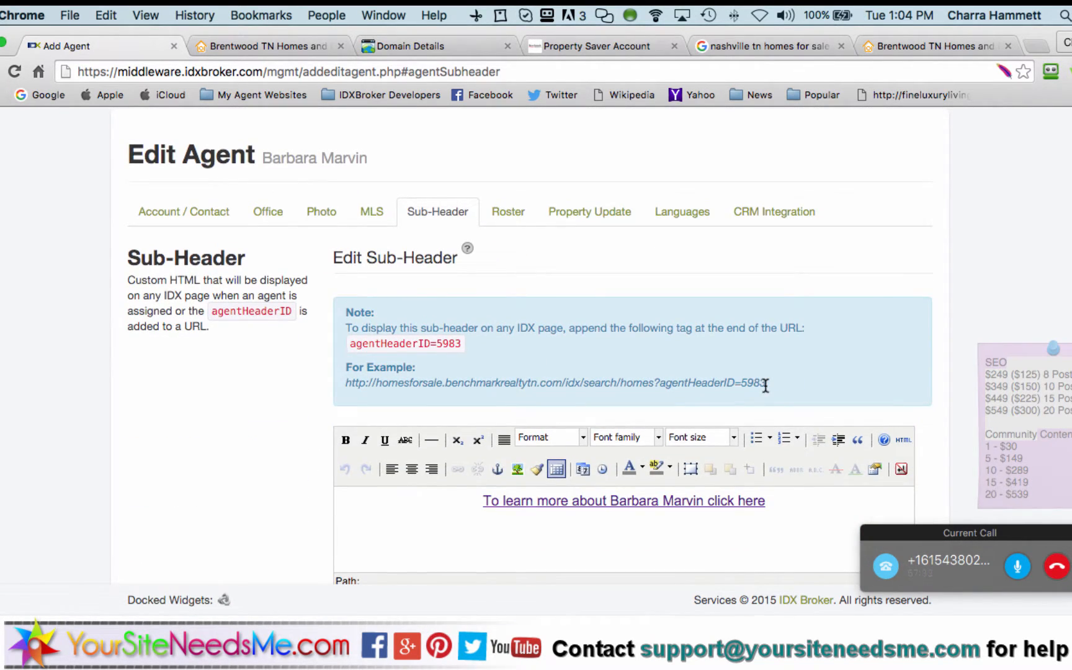
left_click_drag(766, 385, 655, 385)
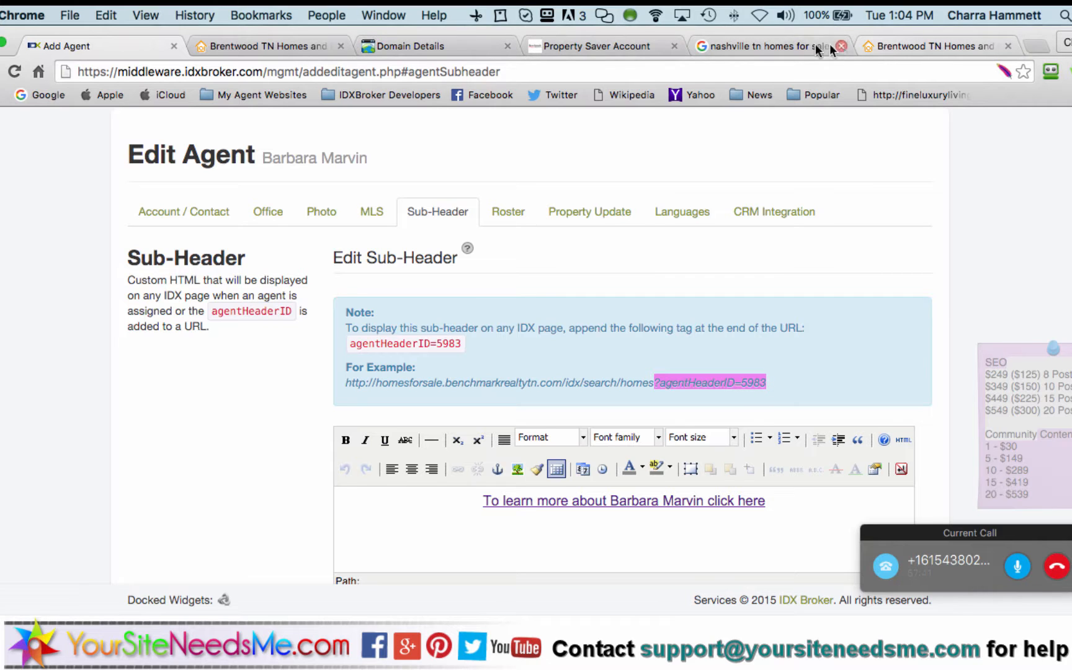
left_click(622, 44)
Undo a wrong paste, copy the ?agentHeaderID=5983 tag, and paste it after the signup address
left_click(536, 75)
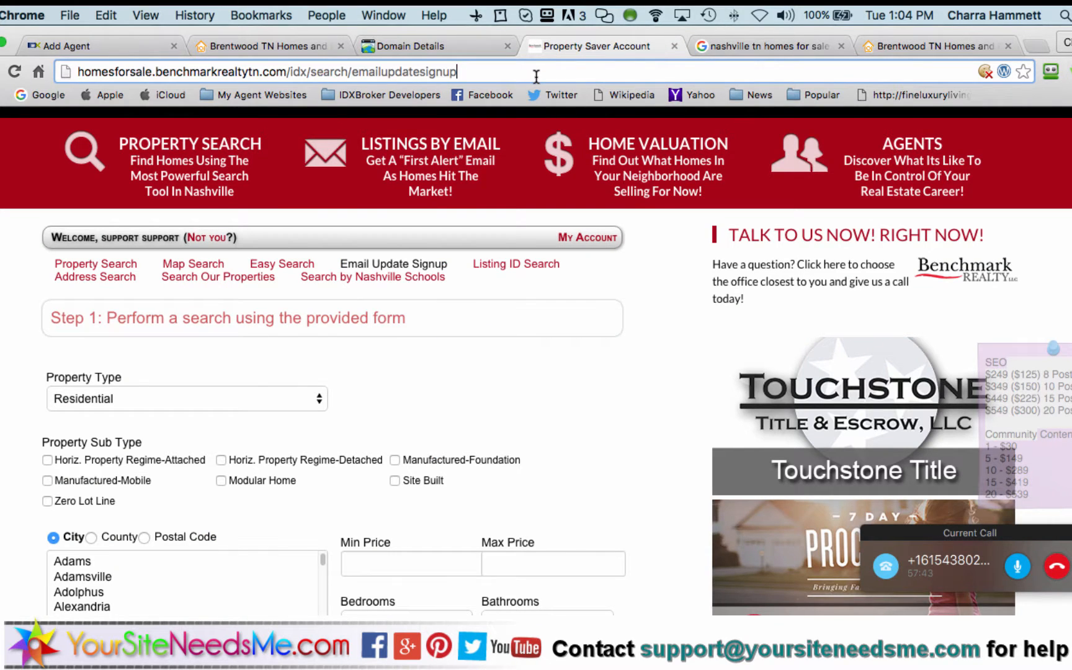
type("http://homesforsale.benchmarkrealtytn.com/idx/search/homes?agentHeaderID=5983")
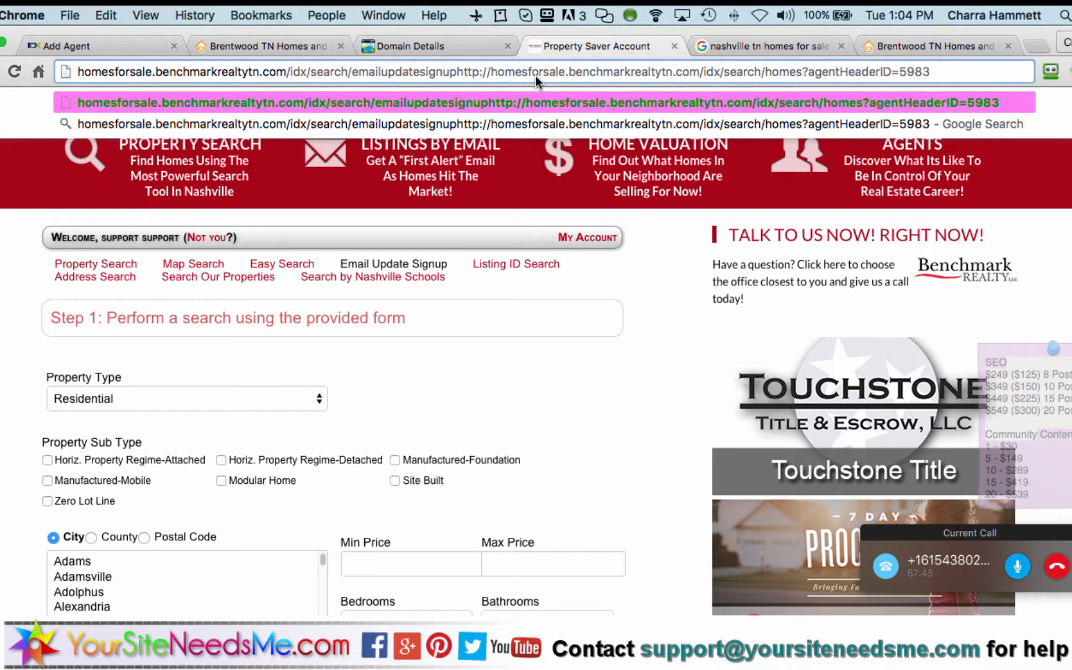
key("super+z")
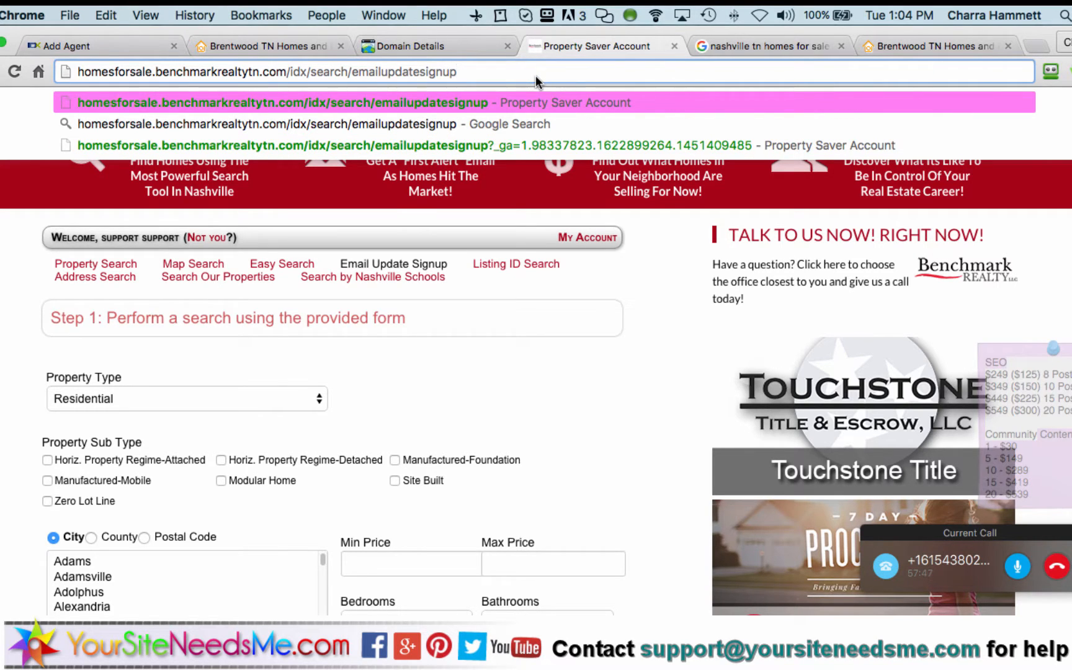
left_click(80, 46)
right_click(669, 380)
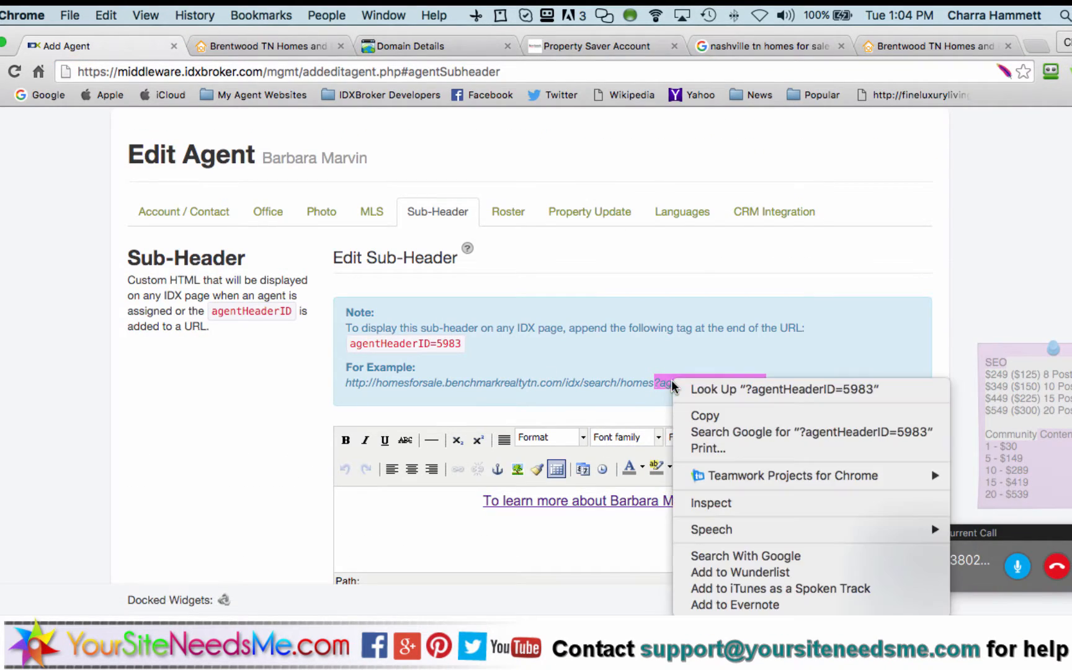
left_click(697, 412)
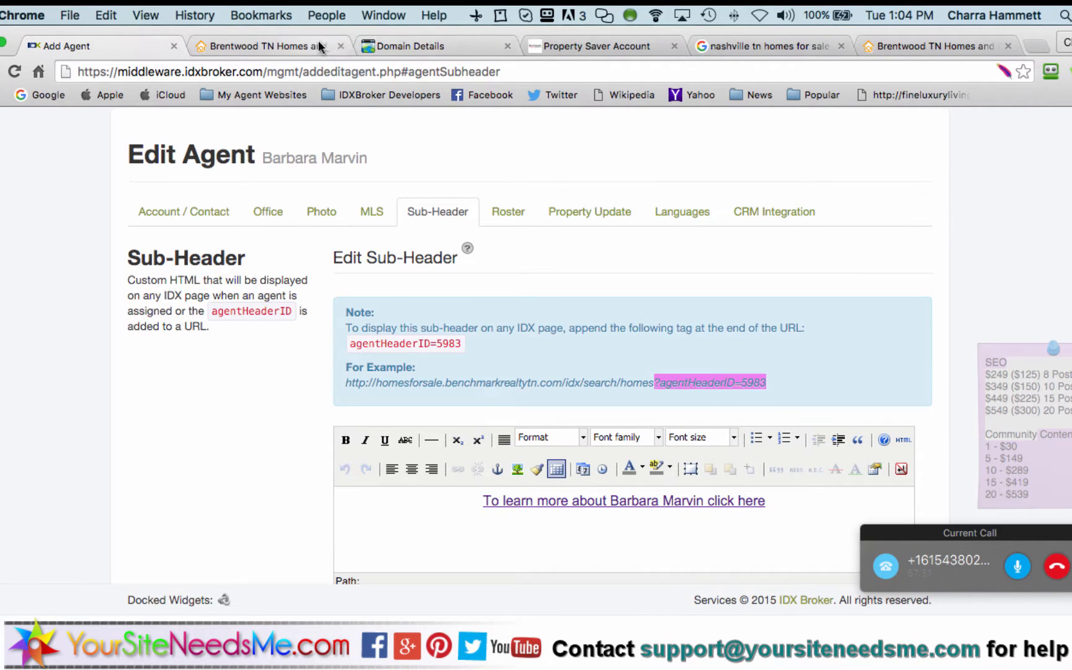
left_click(632, 46)
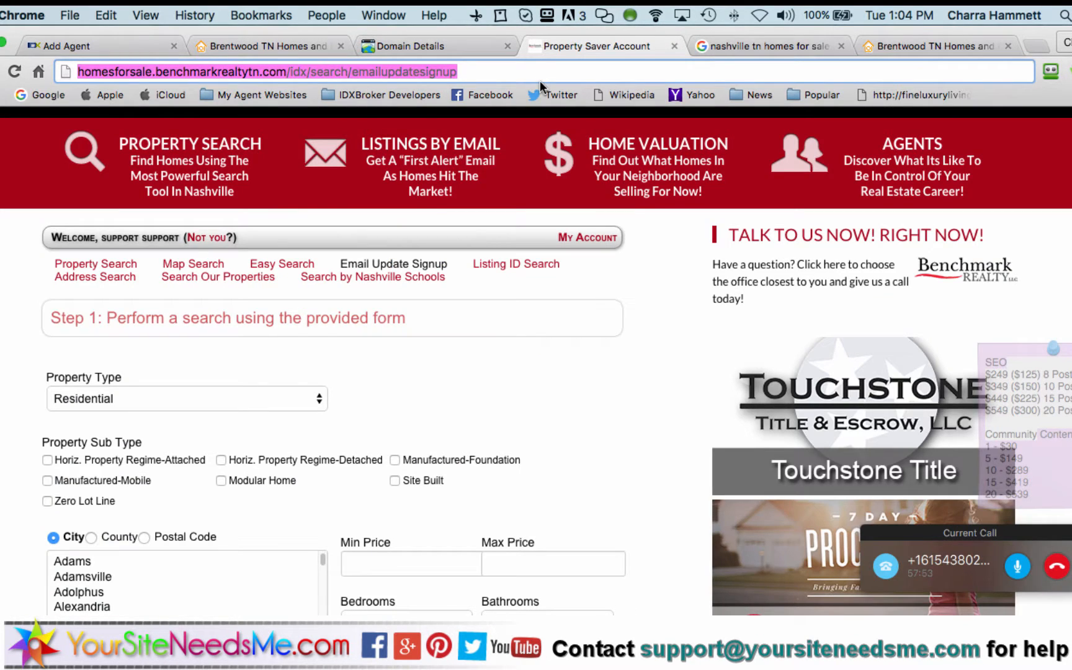
left_click(540, 76)
key("super+v")
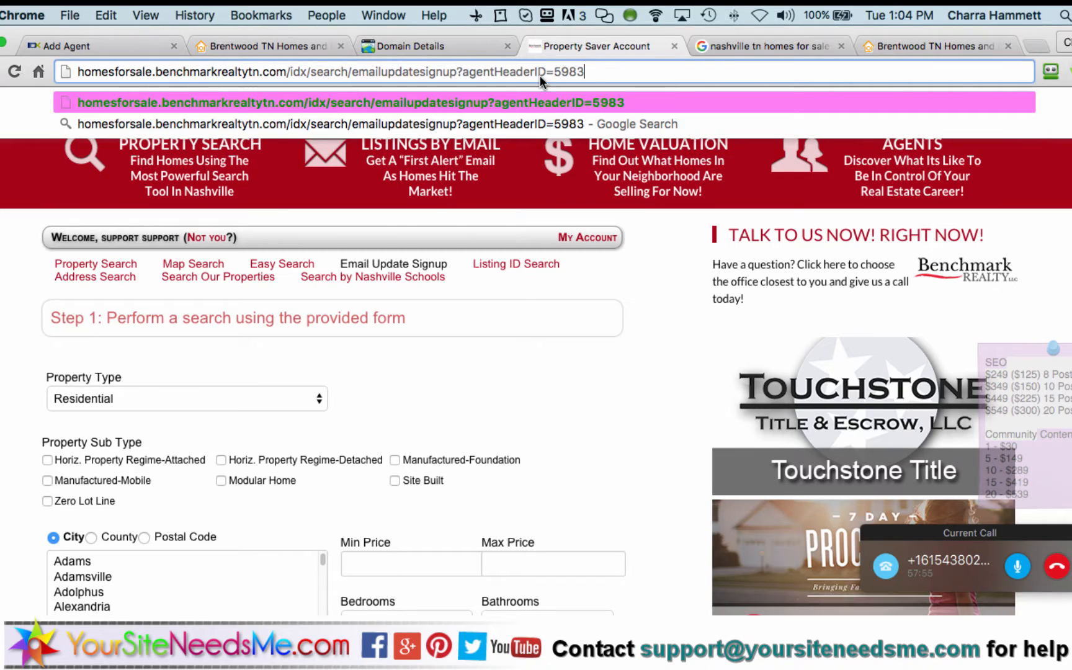
Copy the full signup URL including ?agentHeaderID=5983
key("super+a")
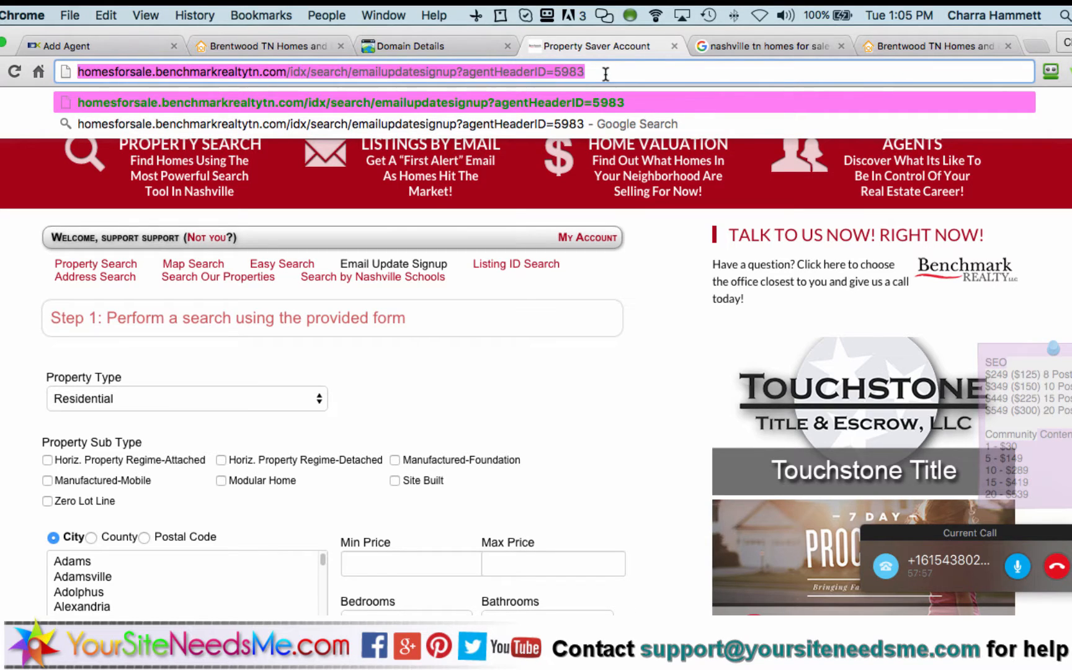
key("super+c")
left_click(592, 71)
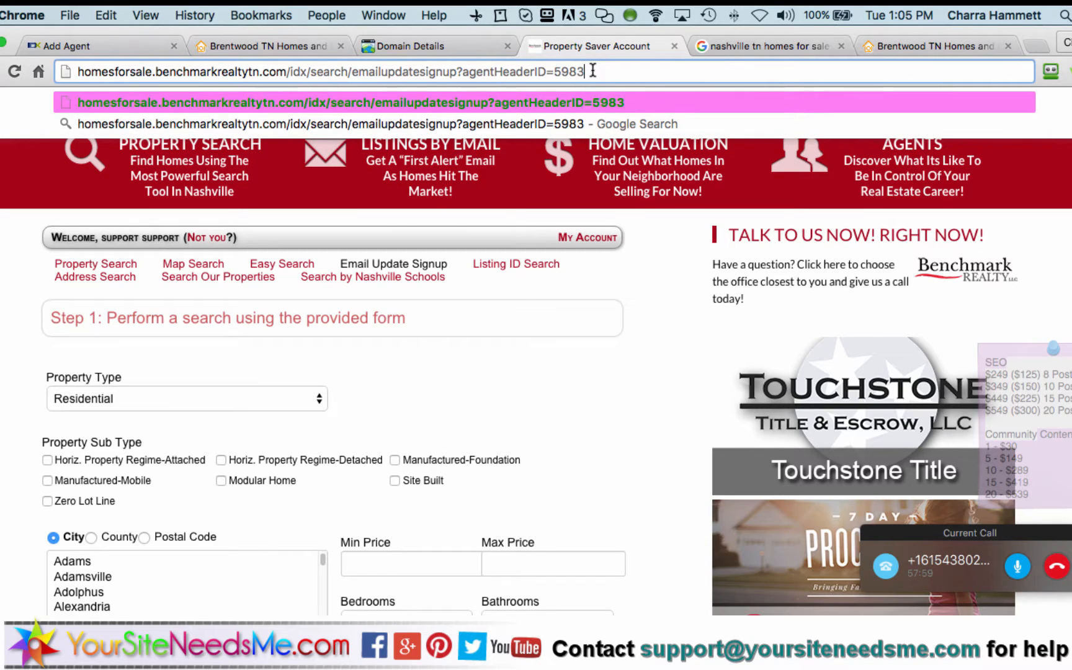
left_click_drag(593, 71, 80, 72)
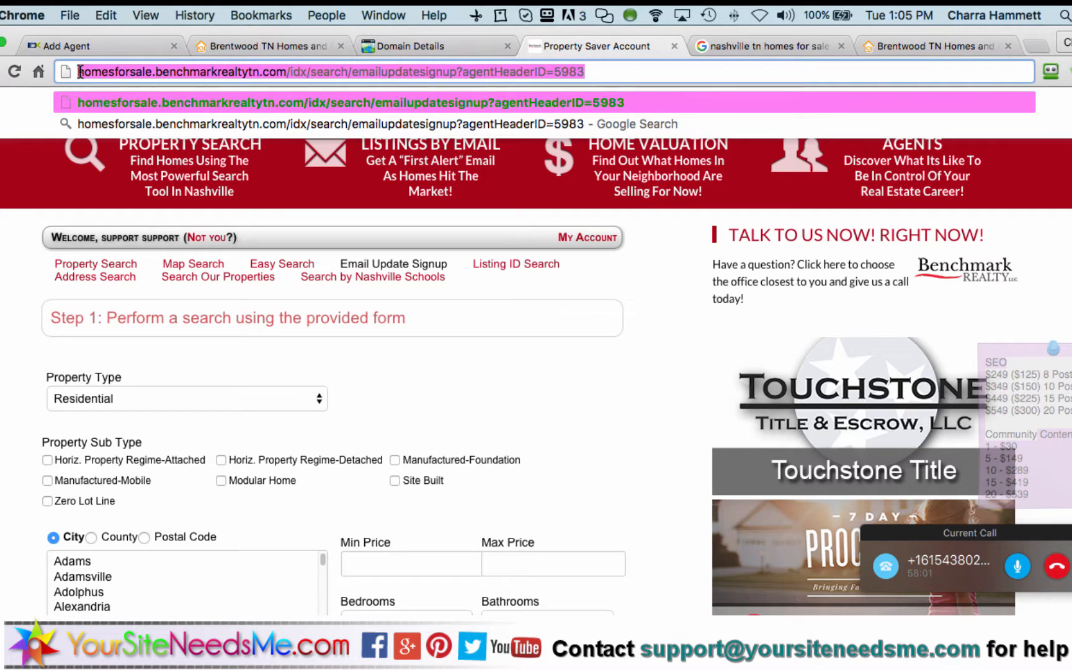
key("super+c")
left_click(80, 72)
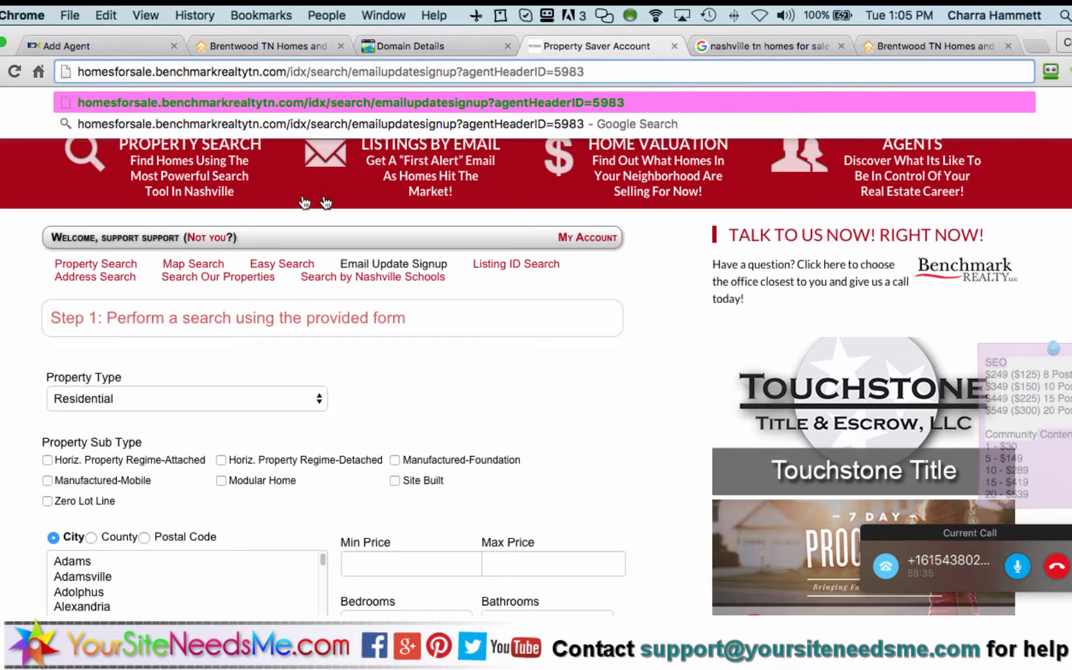
Reload the signup page with ?agentHeaderID=5983 appended to the address
scroll(467, 402, "down", 10)
scroll(467, 405, "down", 3)
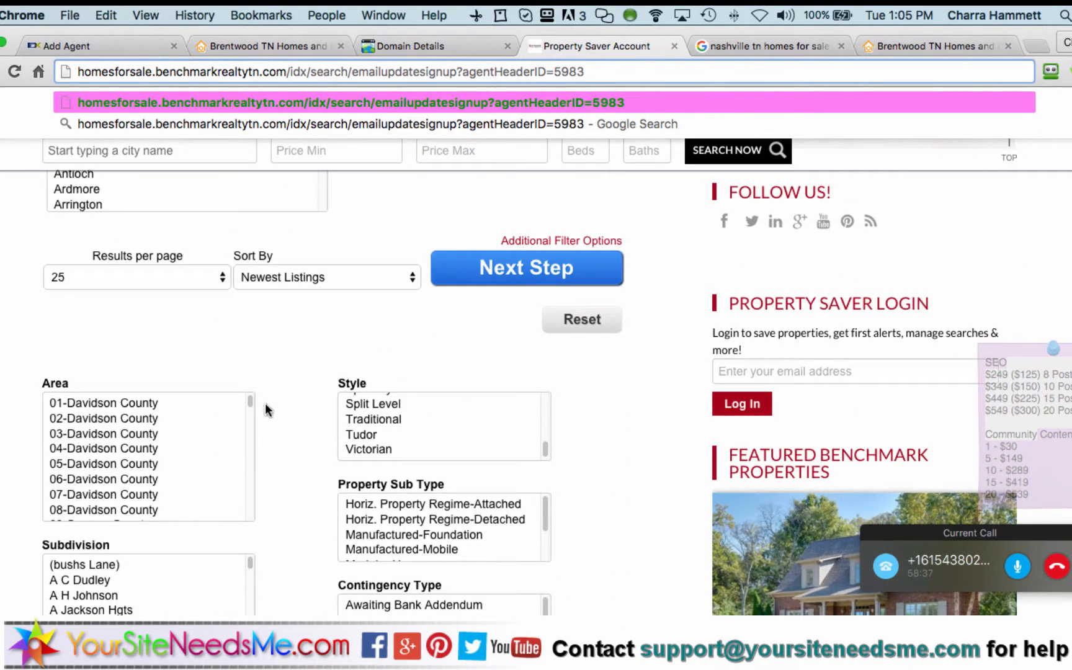
scroll(283, 437, "down", 5)
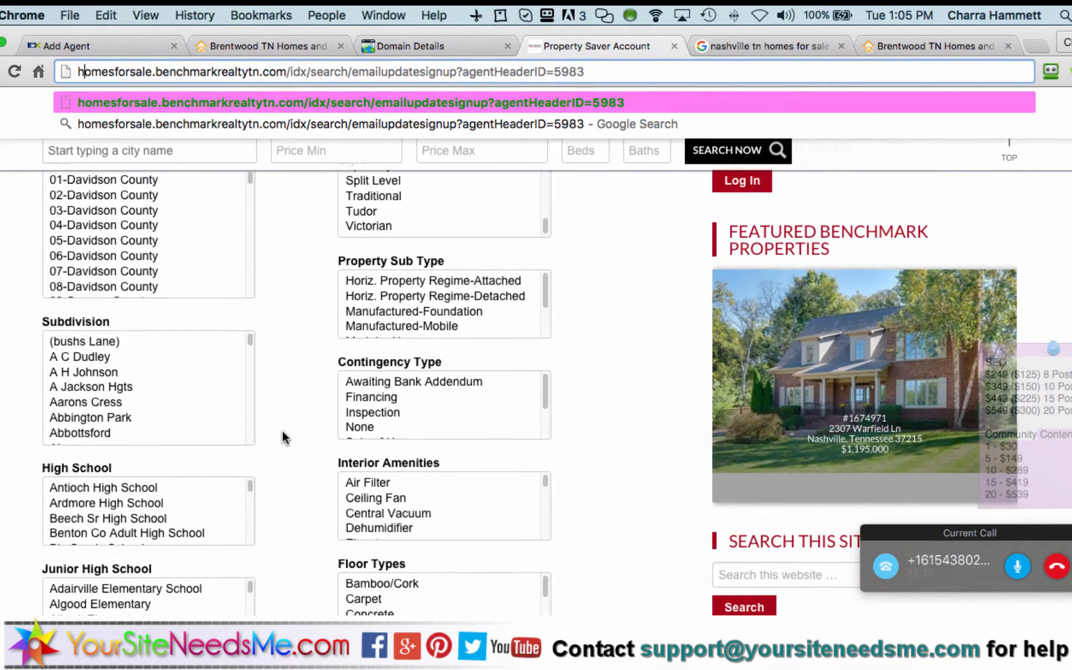
scroll(283, 437, "down", 10)
scroll(283, 437, "down", 5)
scroll(283, 437, "up", 15)
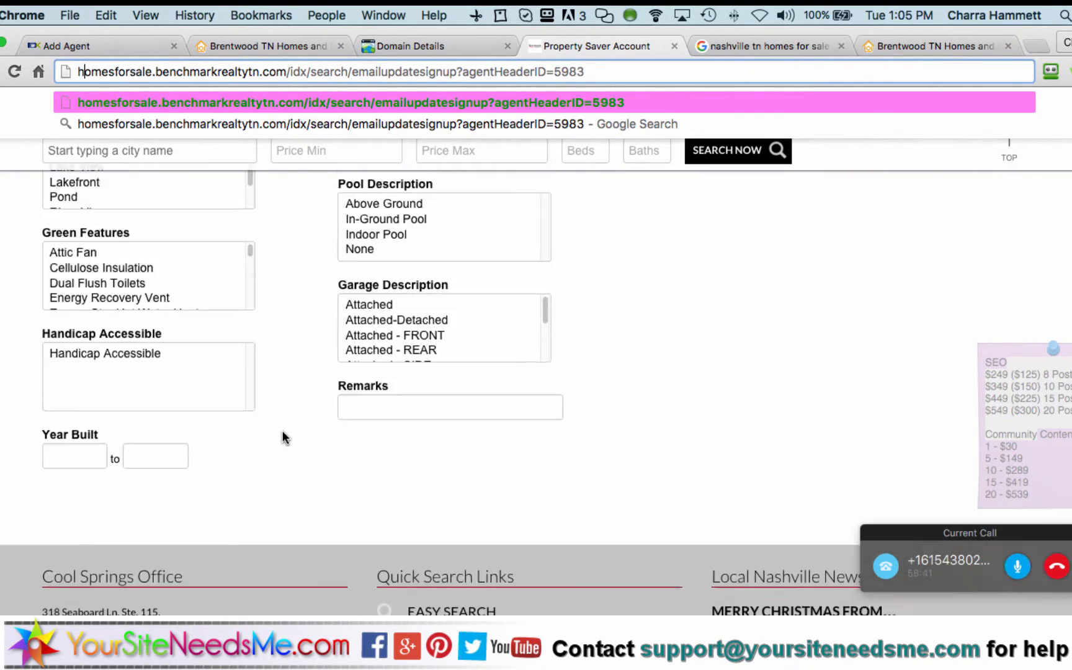
scroll(283, 438, "up", 10)
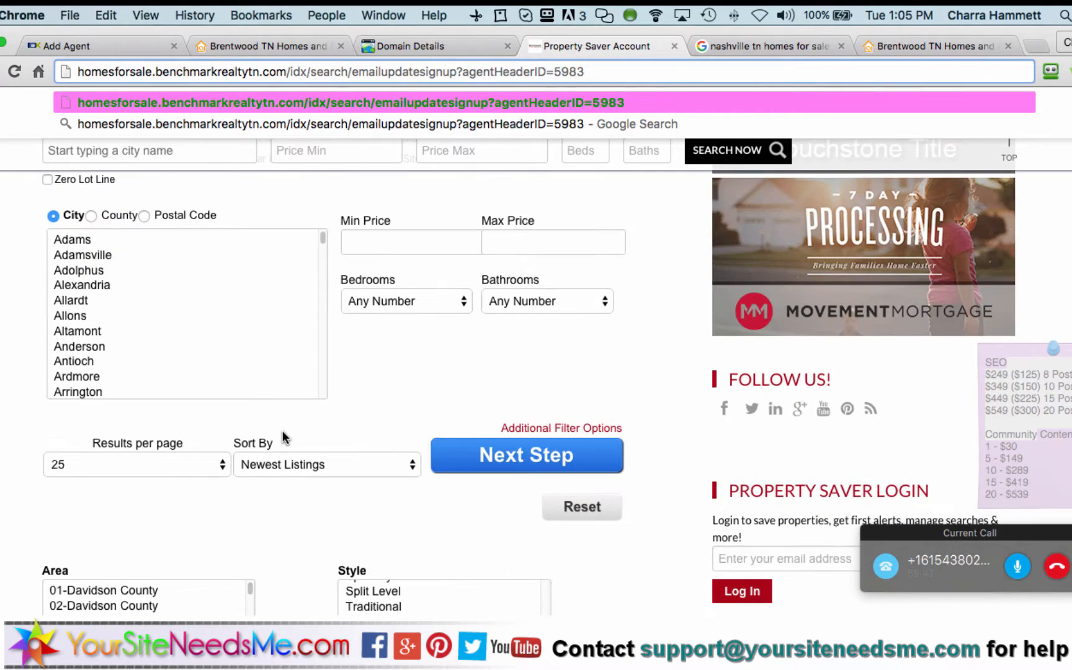
scroll(385, 389, "up", 5)
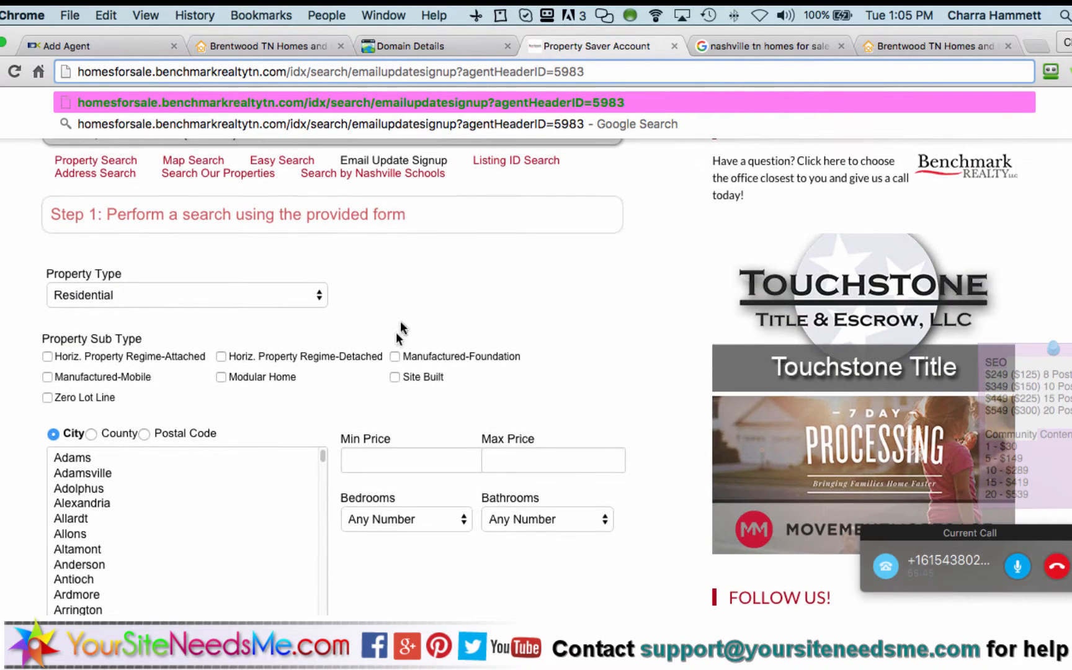
scroll(407, 296, "up", 3)
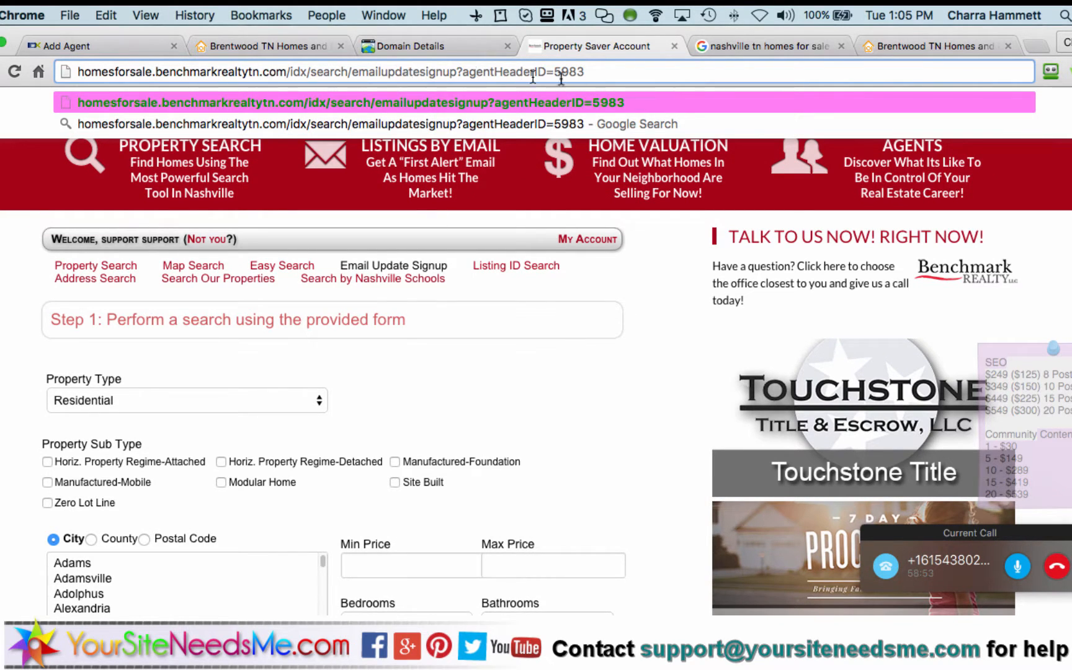
left_click_drag(585, 71, 66, 73)
key("super+c")
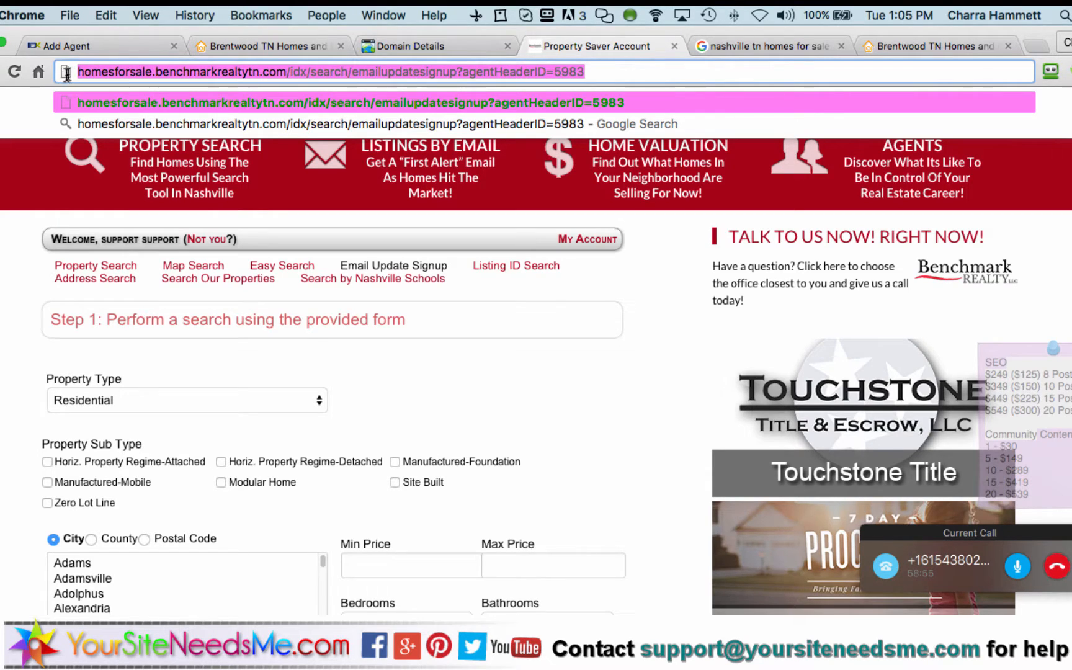
left_click(456, 72)
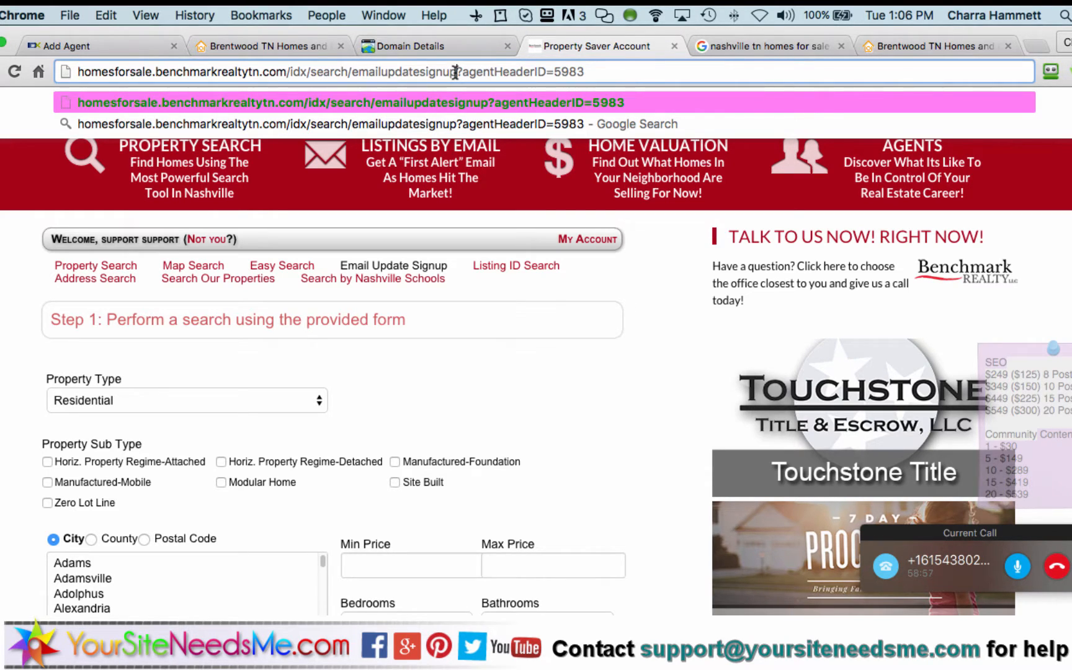
left_click_drag(456, 72, 590, 76)
key("Return")
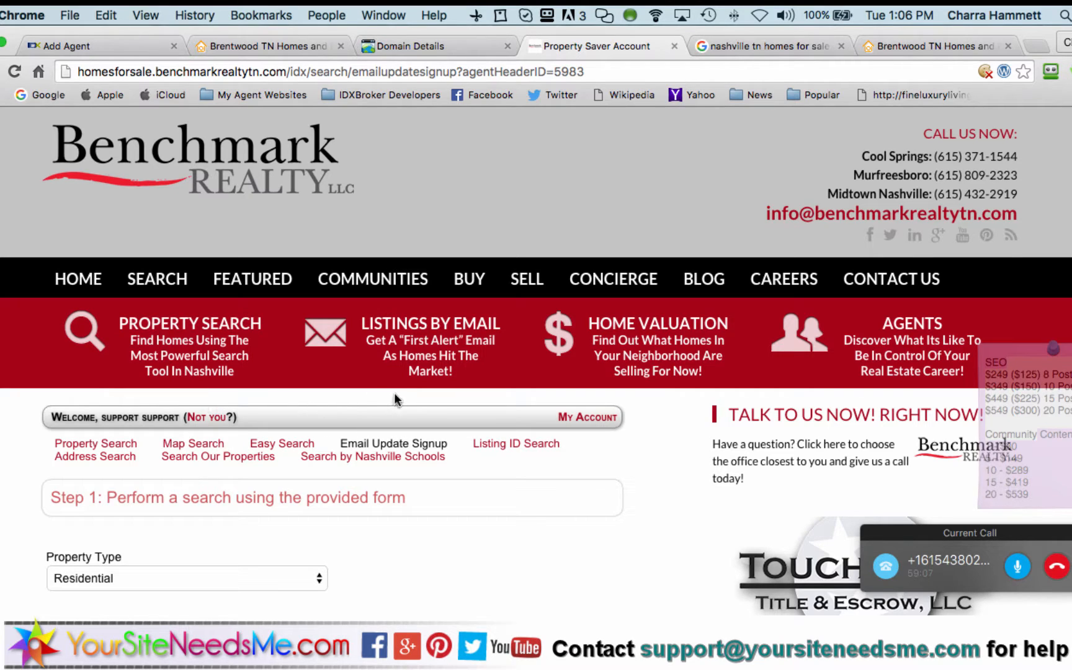
Log out via 'Not you?' and reload the emailupdatesignup?agentHeaderID=5983 page
left_click(202, 419)
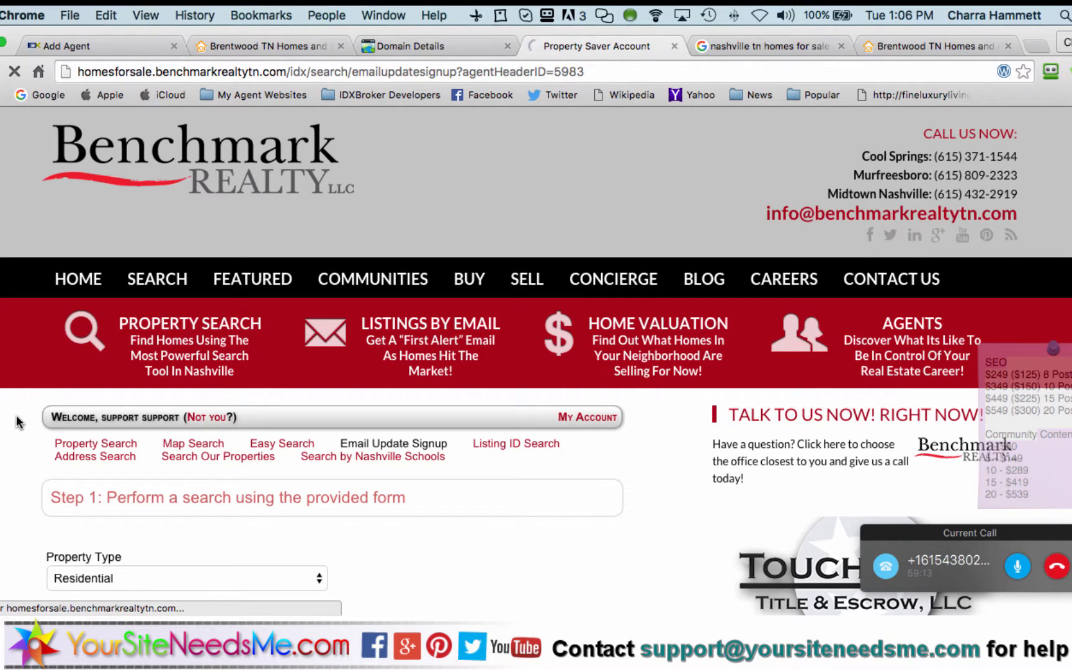
scroll(19, 422, "down", 2)
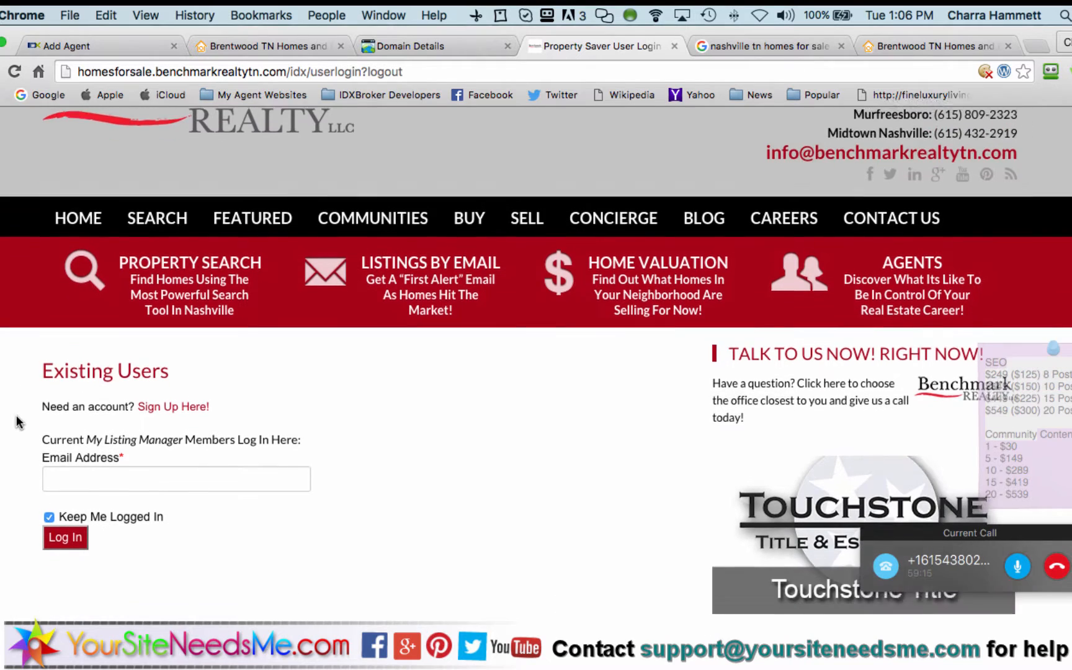
mouse_move(231, 212)
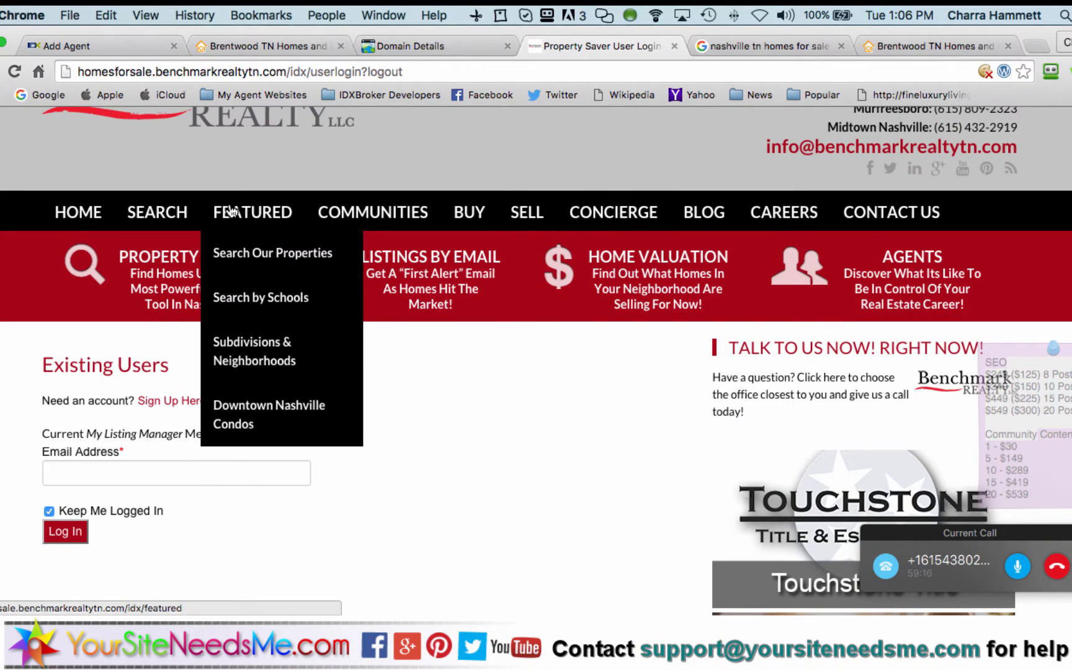
left_click(368, 72)
key("super+v")
key("Return")
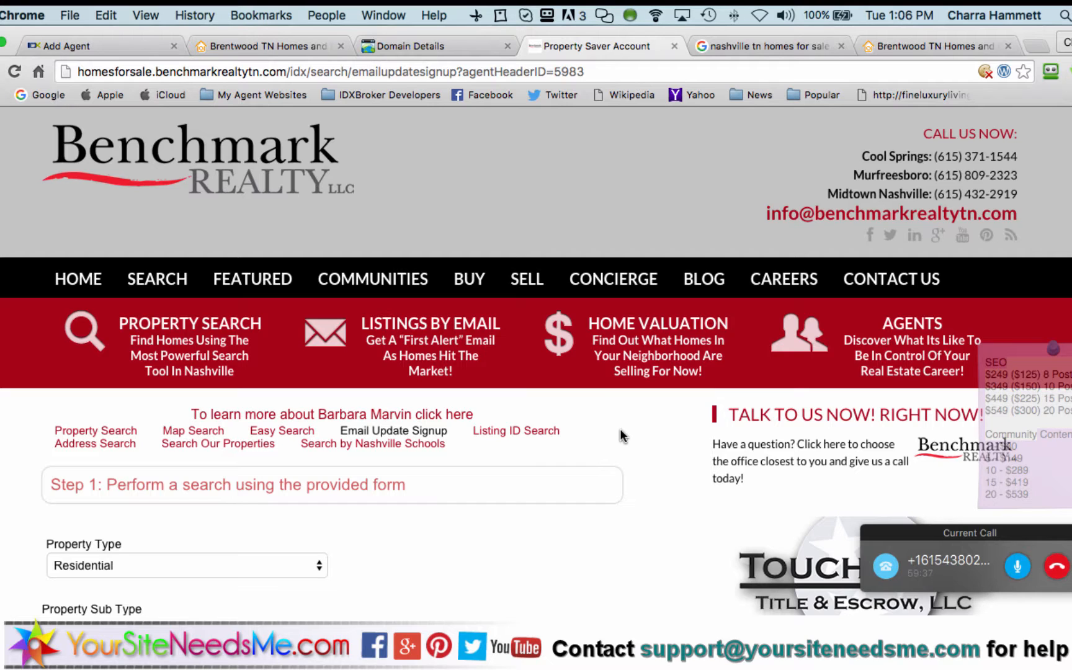
scroll(622, 436, "down", 3)
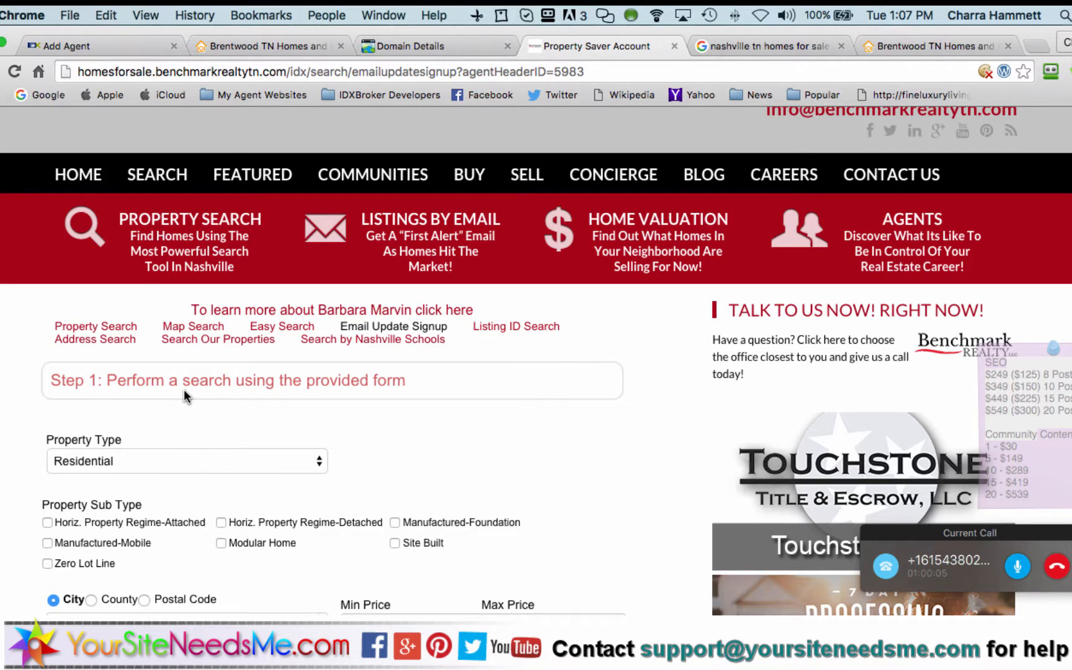
Open the Leads > Create form to add a new lead
left_click(86, 50)
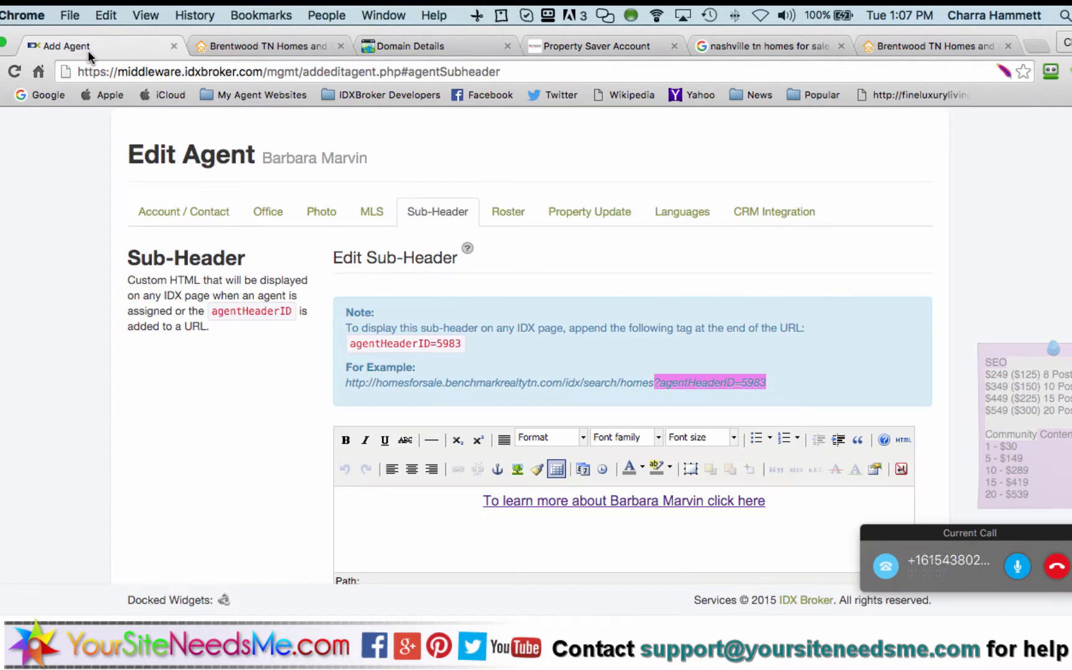
scroll(444, 292, "up", 4)
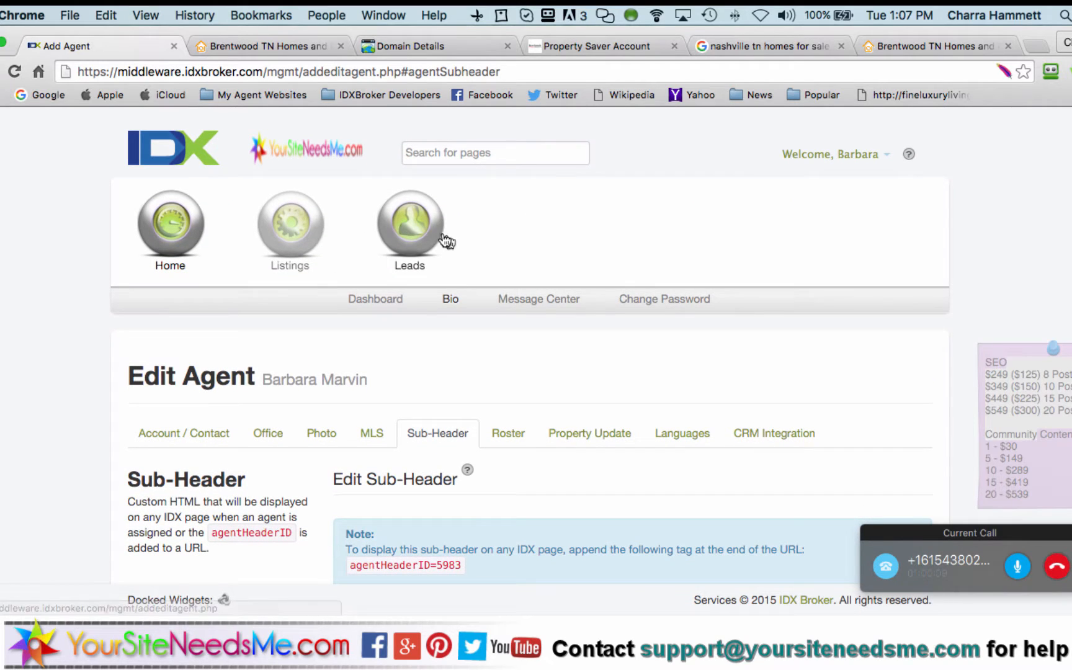
left_click(431, 236)
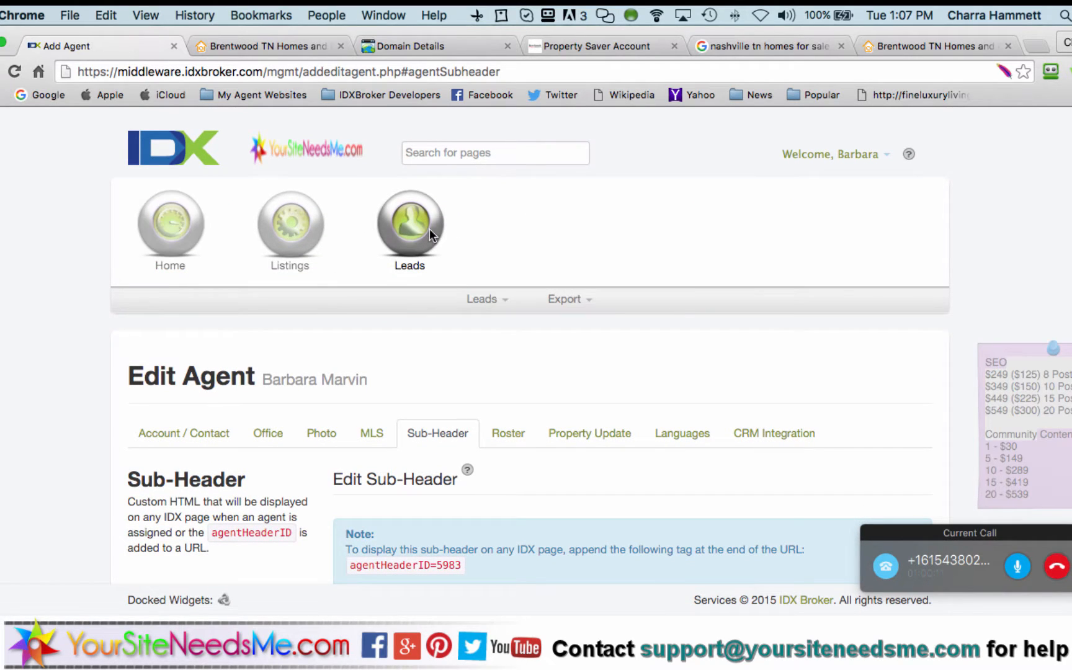
left_click(482, 299)
left_click(486, 349)
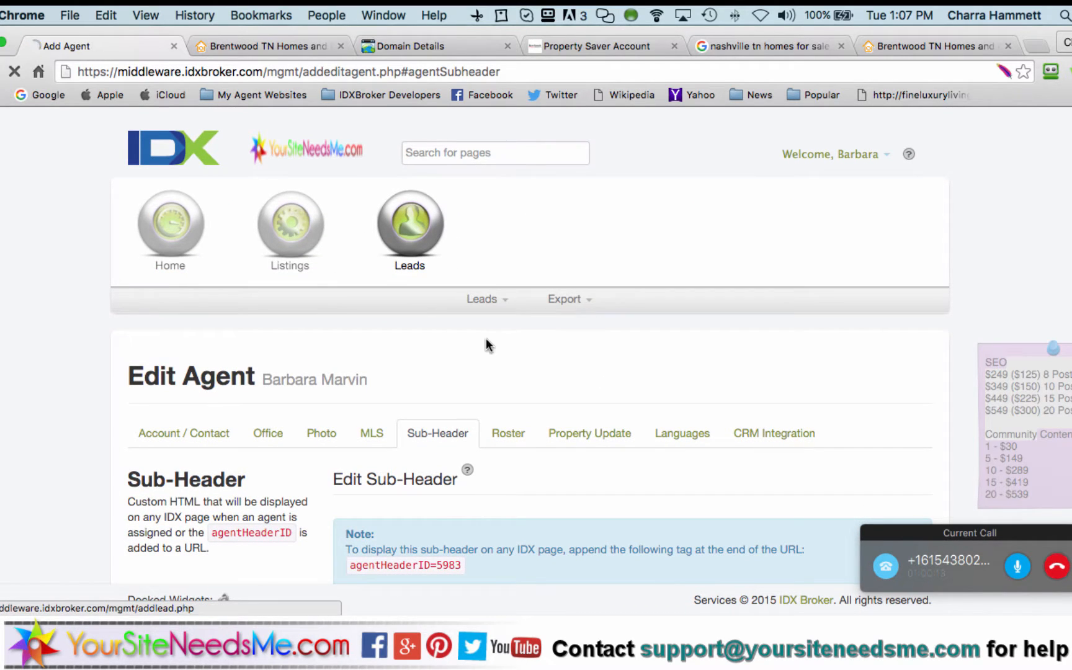
Look through the Add Lead form, then go back to the Benchmark IDX search page
scroll(619, 336, "down", 3)
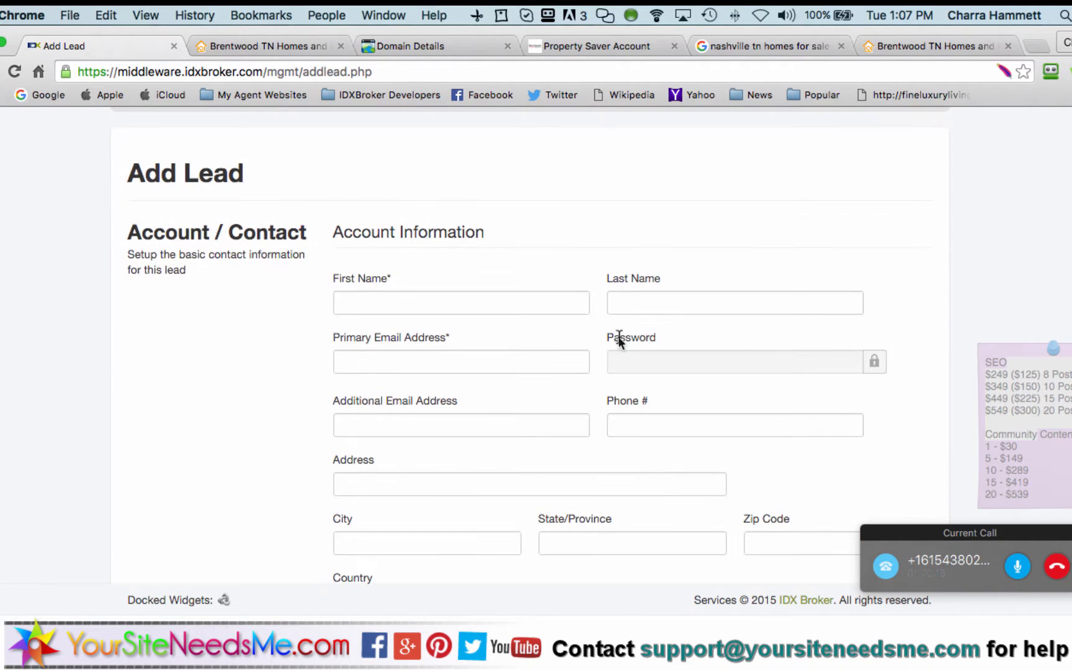
scroll(526, 487, "down", 5)
scroll(526, 487, "down", 2)
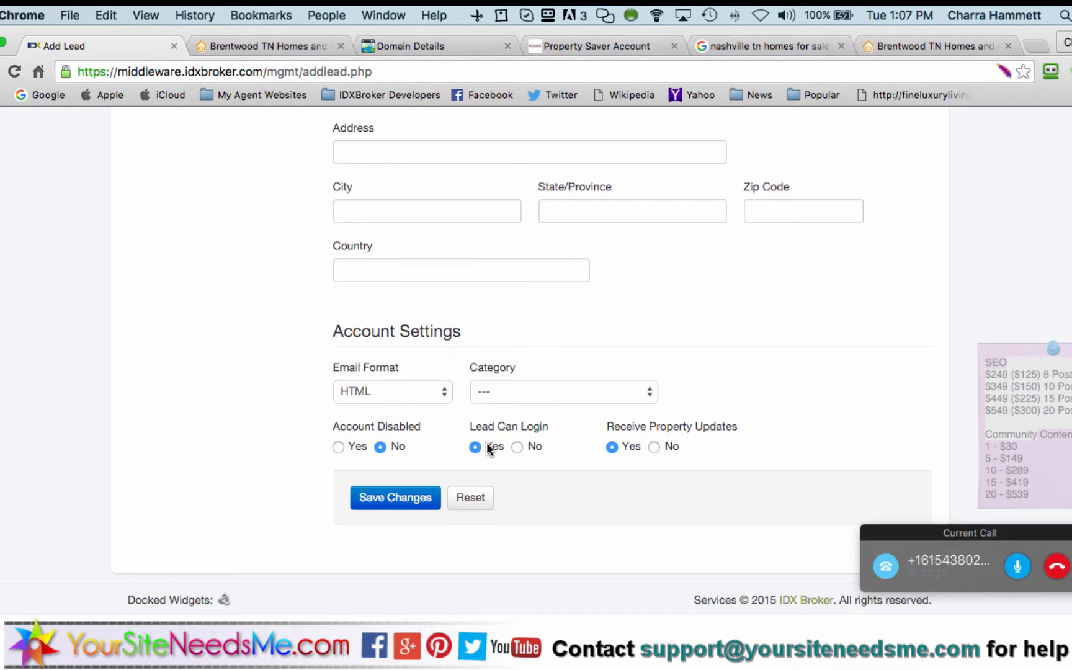
scroll(277, 365, "up", 10)
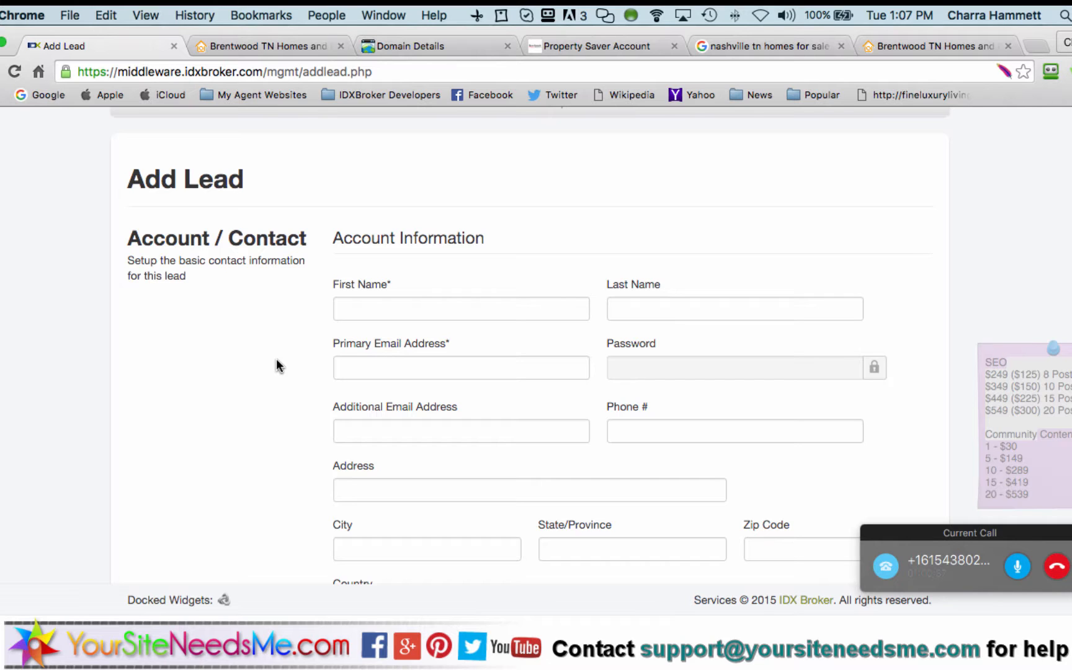
scroll(277, 365, "up", 5)
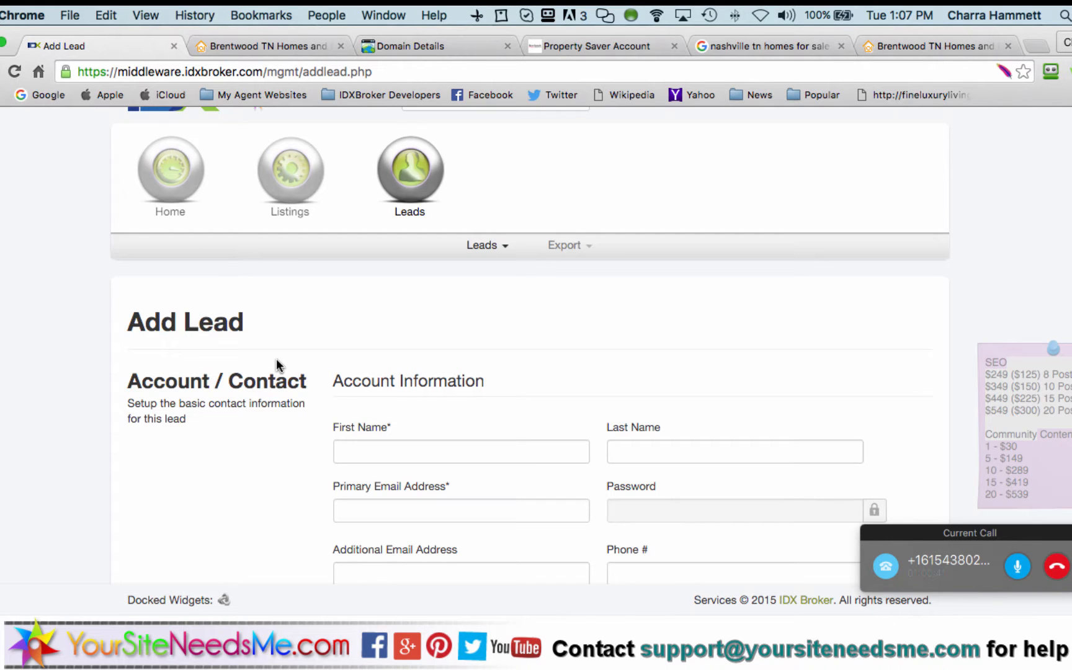
scroll(276, 364, "up", 2)
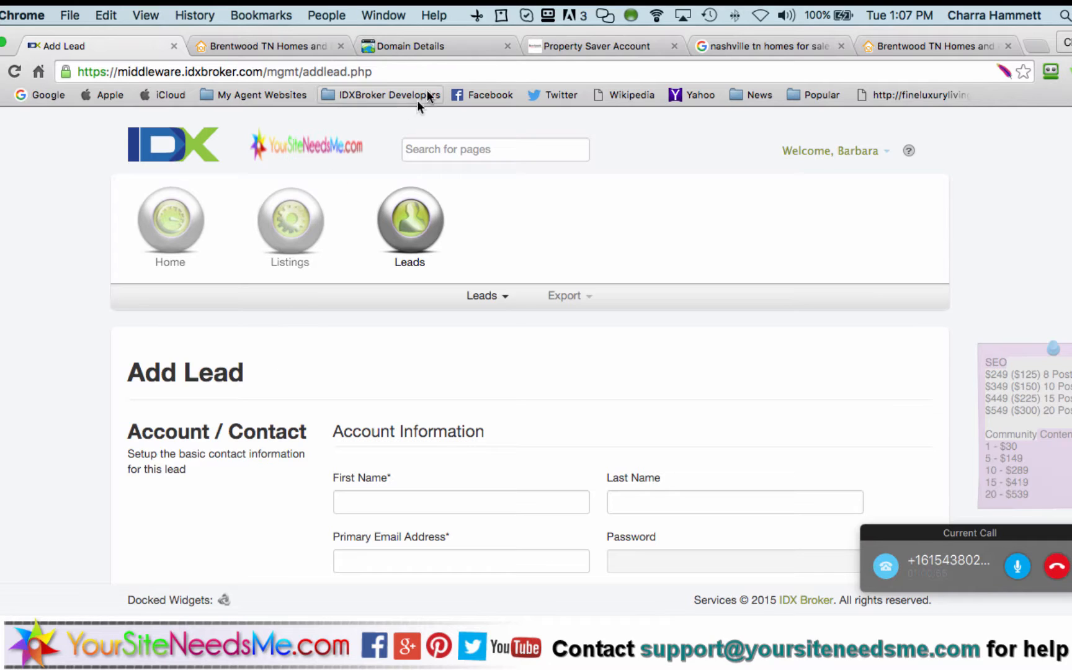
left_click(568, 50)
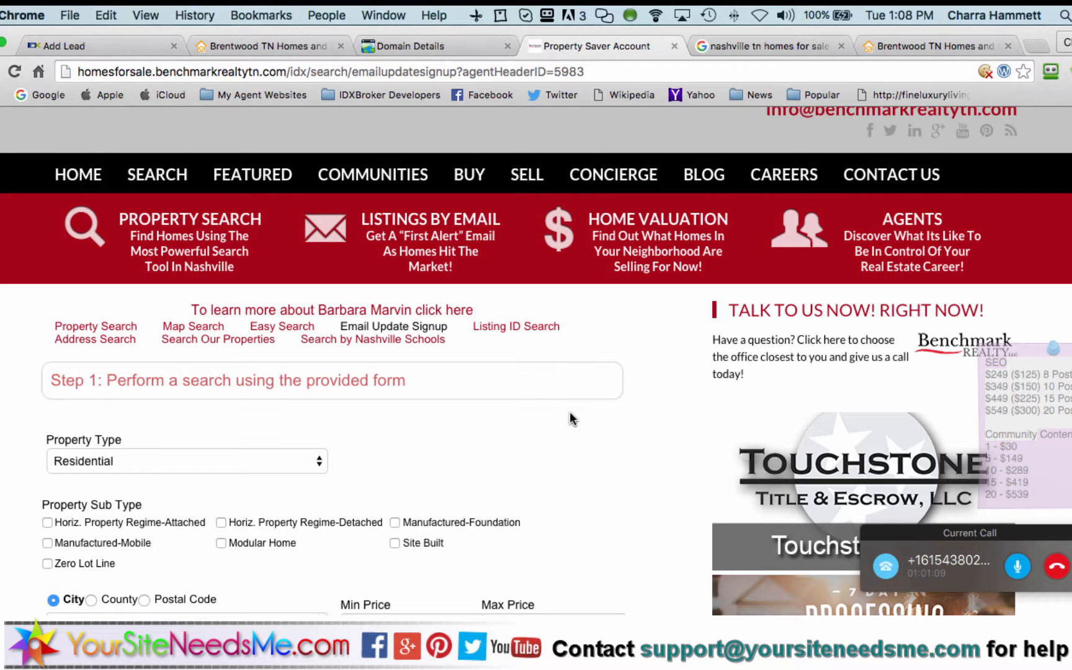
scroll(569, 418, "down", 5)
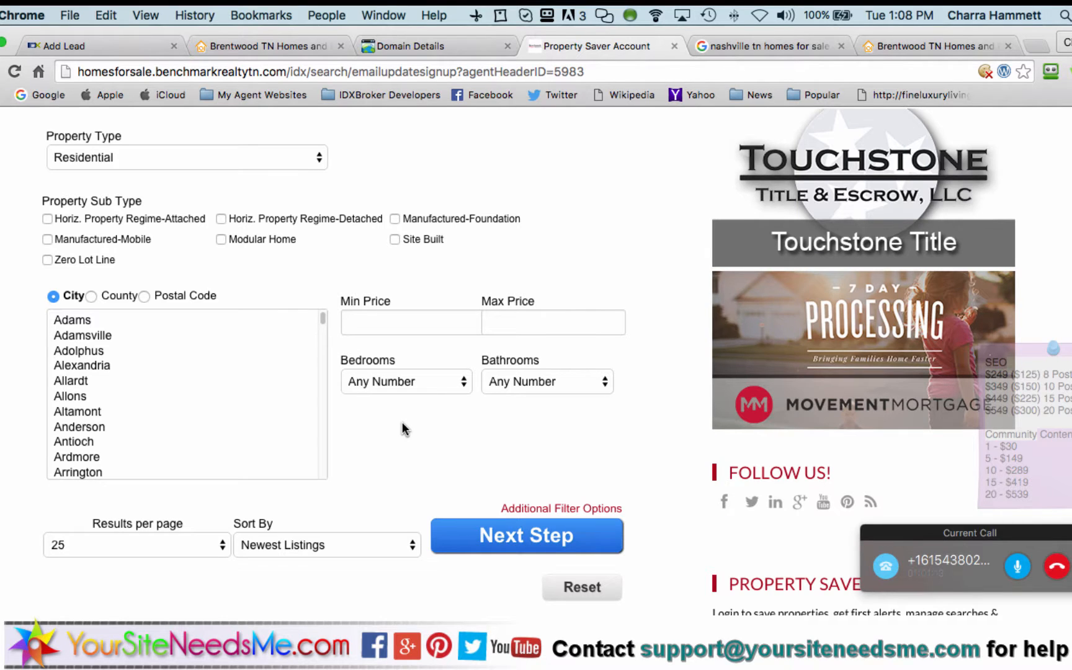
scroll(402, 428, "down", 3)
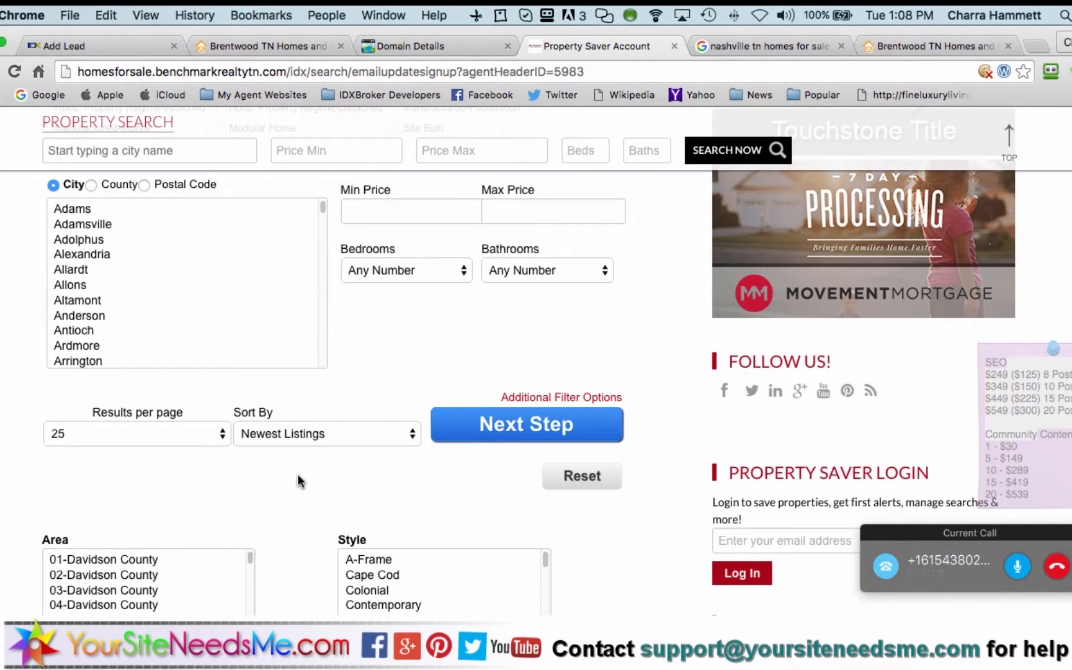
scroll(299, 480, "up", 4)
scroll(357, 376, "up", 2)
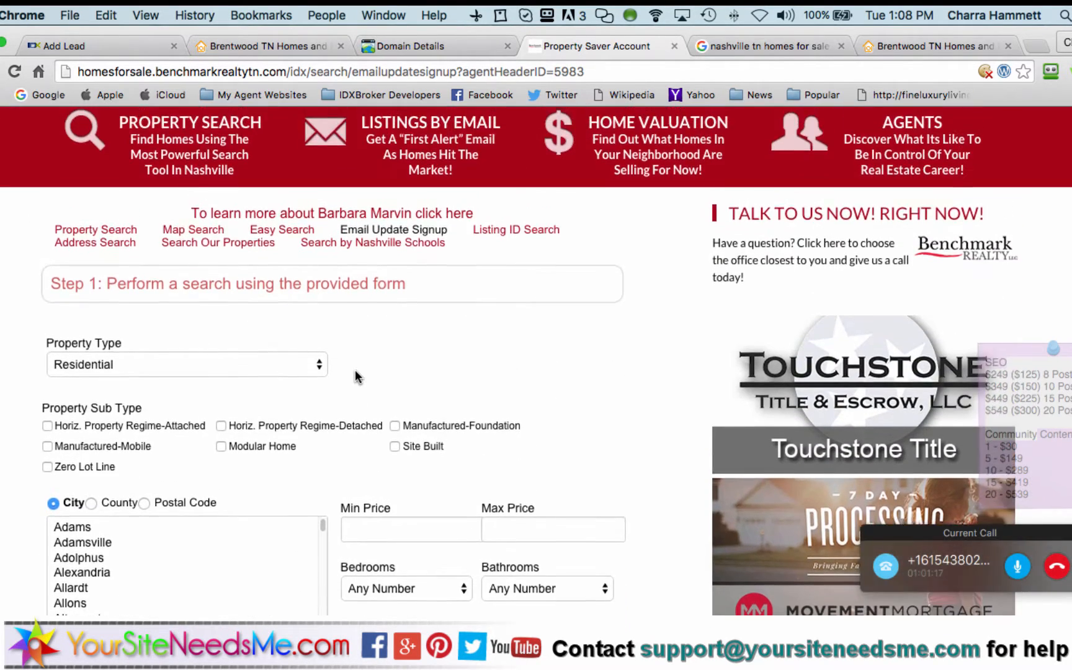
scroll(355, 372, "up", 2)
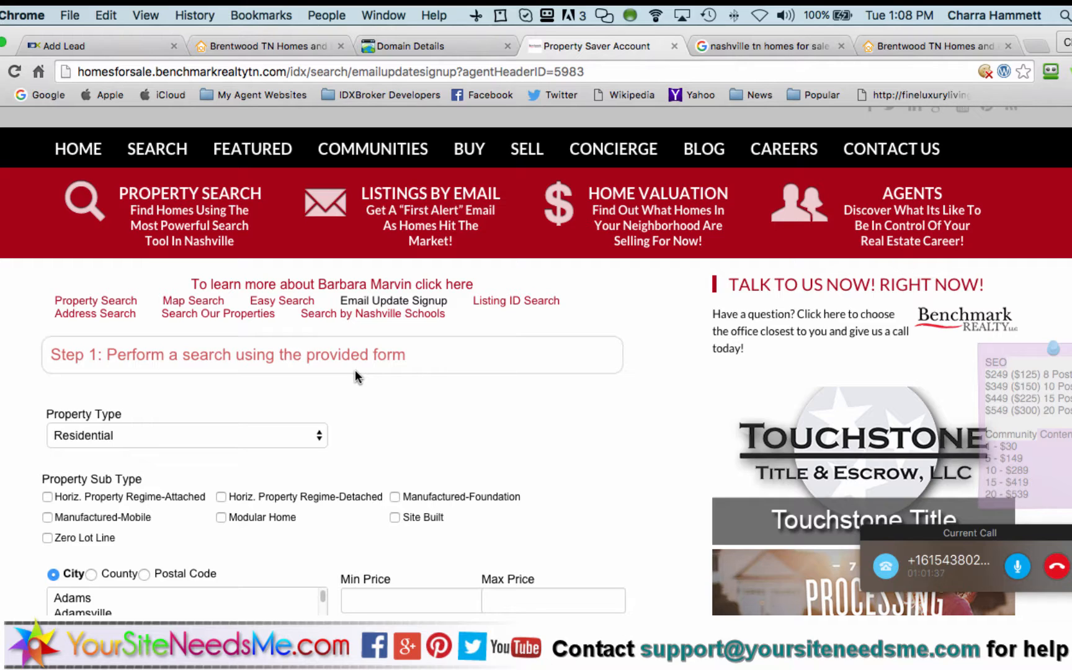
left_click(427, 73)
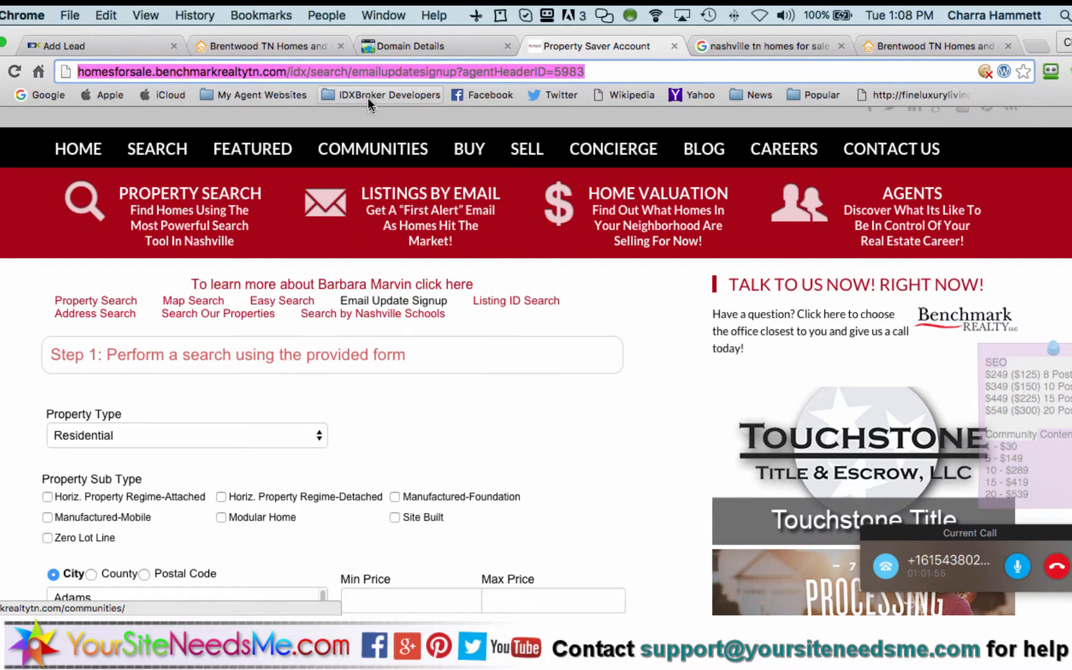
left_click(203, 72)
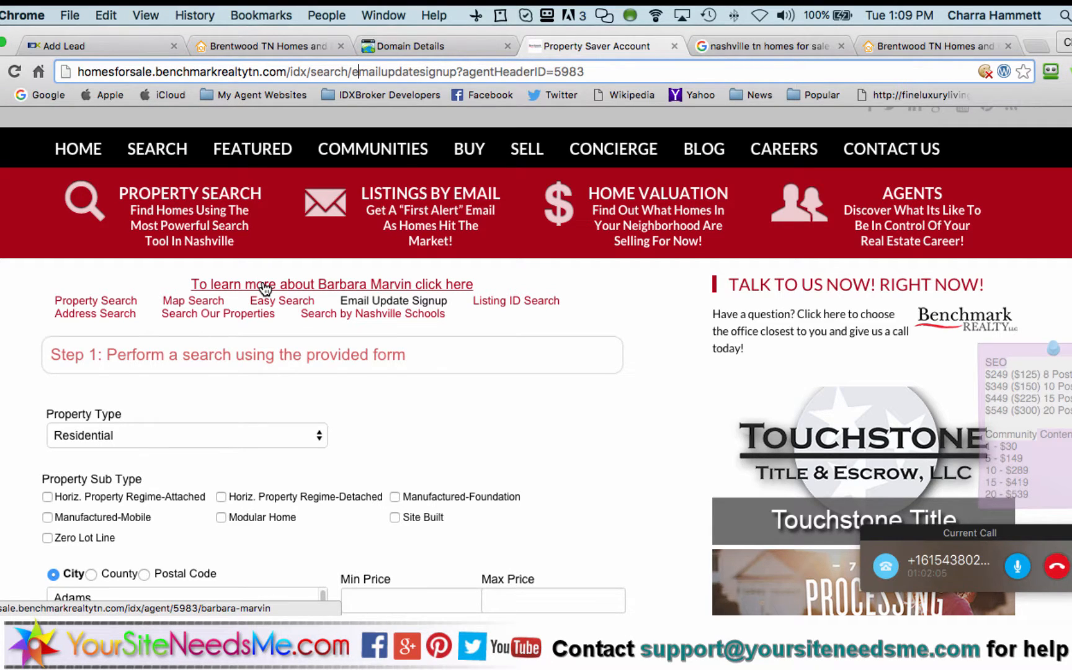
Open the agent's Bio Sub-Header editor and enlarge the editing area
left_click(113, 44)
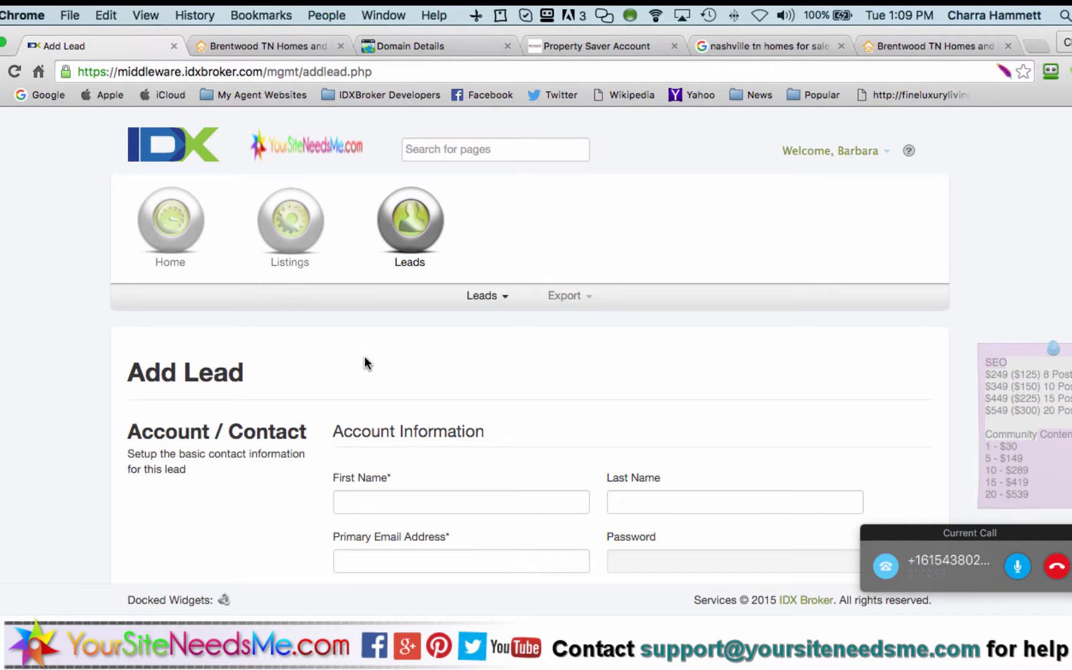
mouse_move(171, 246)
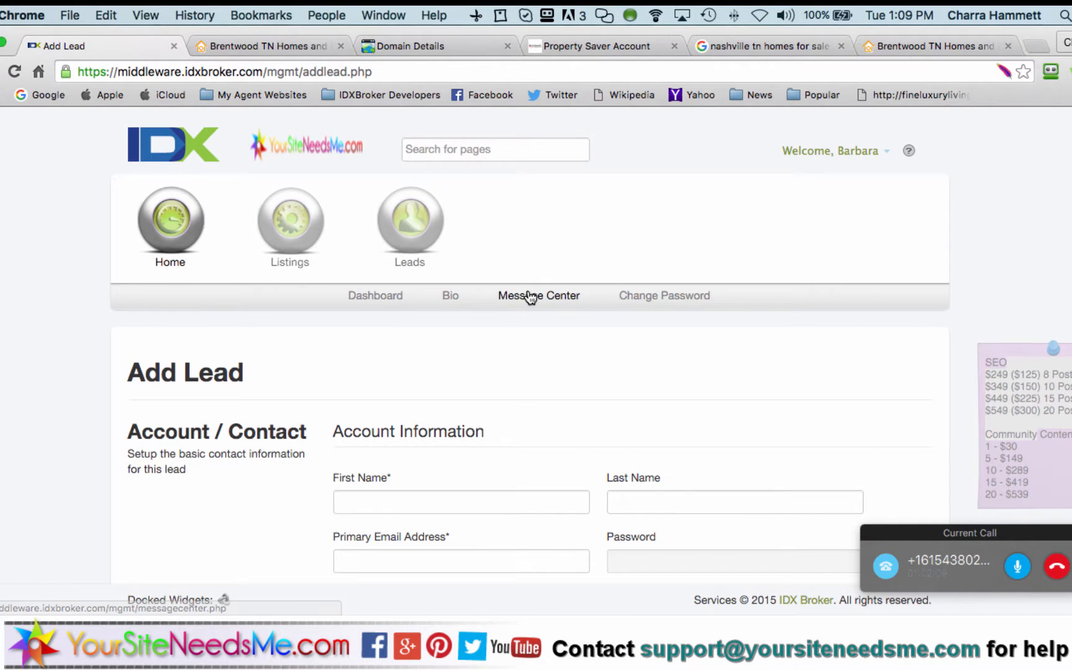
left_click(451, 301)
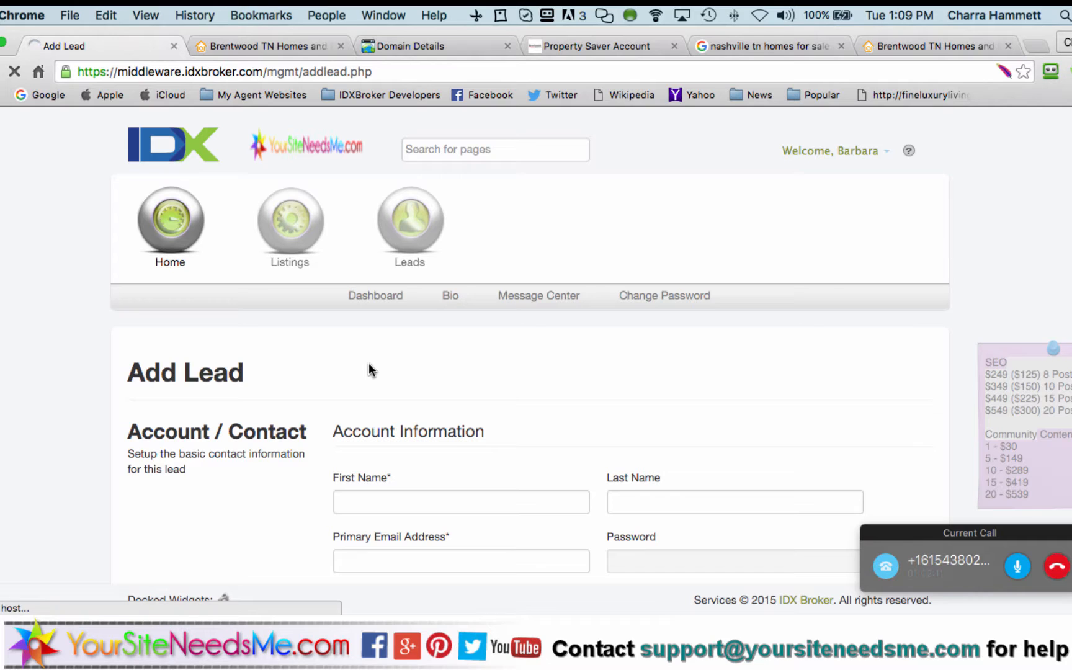
scroll(369, 362, "down", 5)
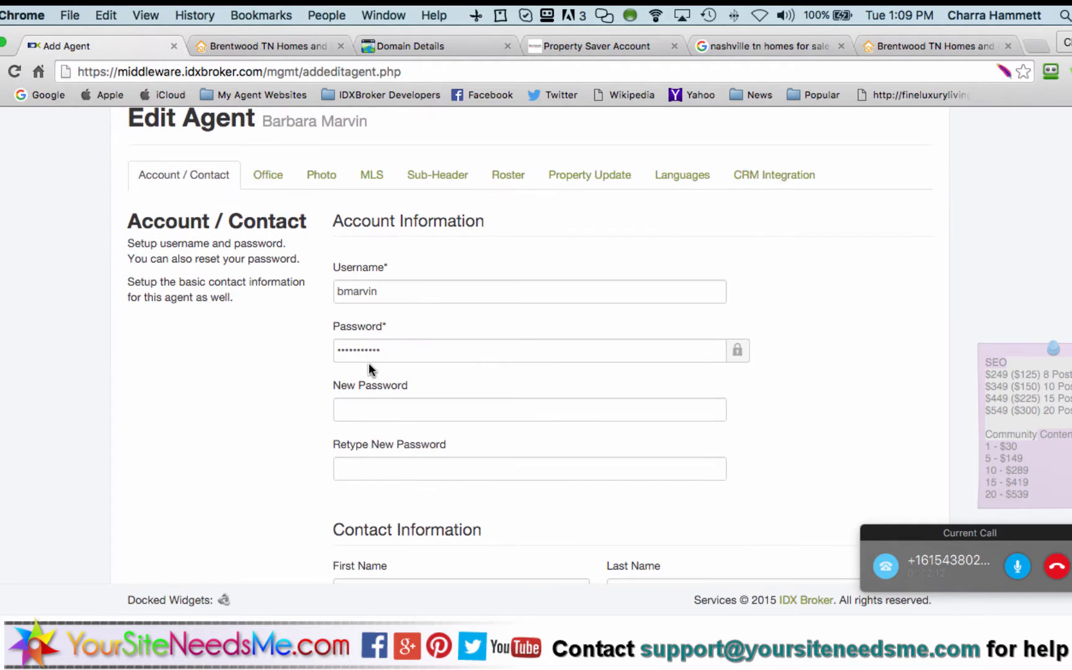
left_click(437, 175)
scroll(258, 341, "down", 4)
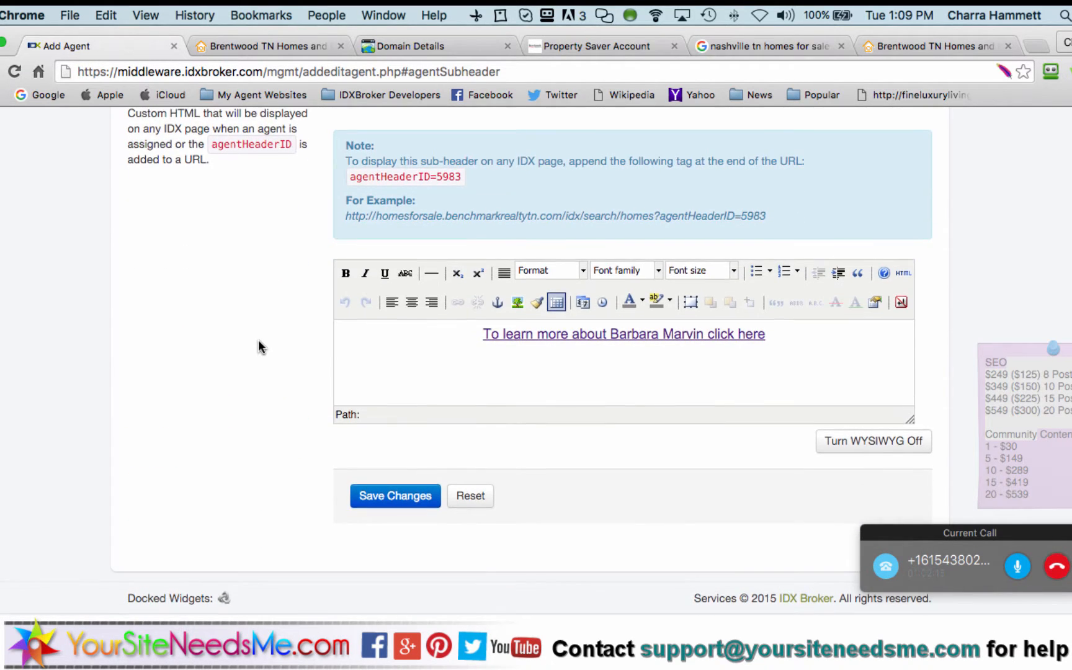
left_click_drag(909, 419, 990, 514)
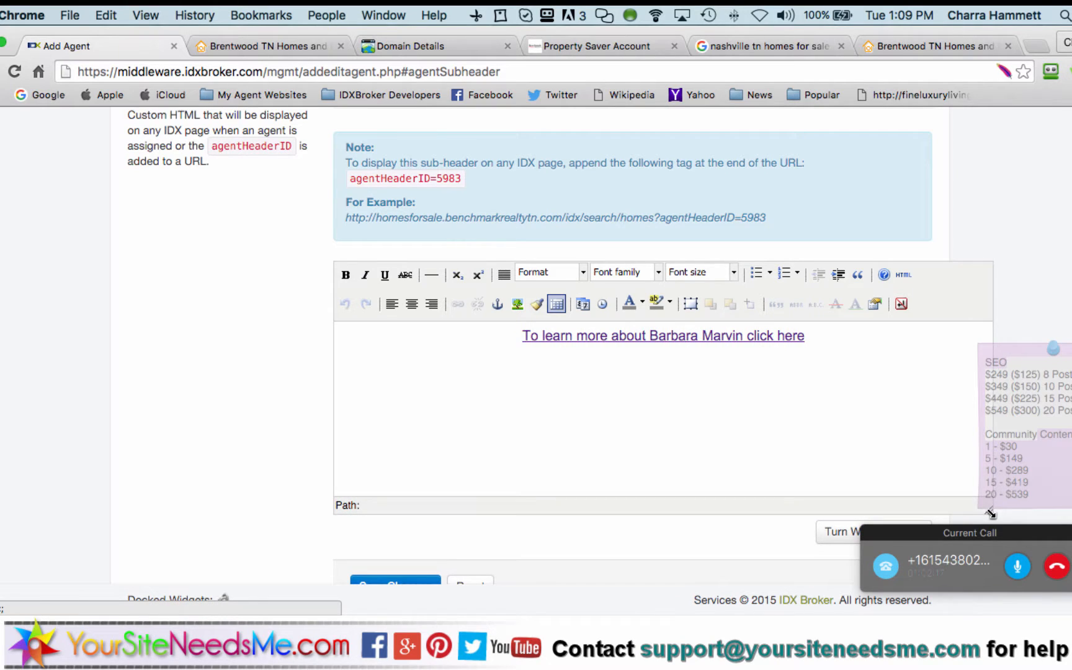
After the agent link, add ' | Click here to set up Alerts to receive the NEWEST Properties straight to your inbox'
left_click(807, 336)
type("here |")
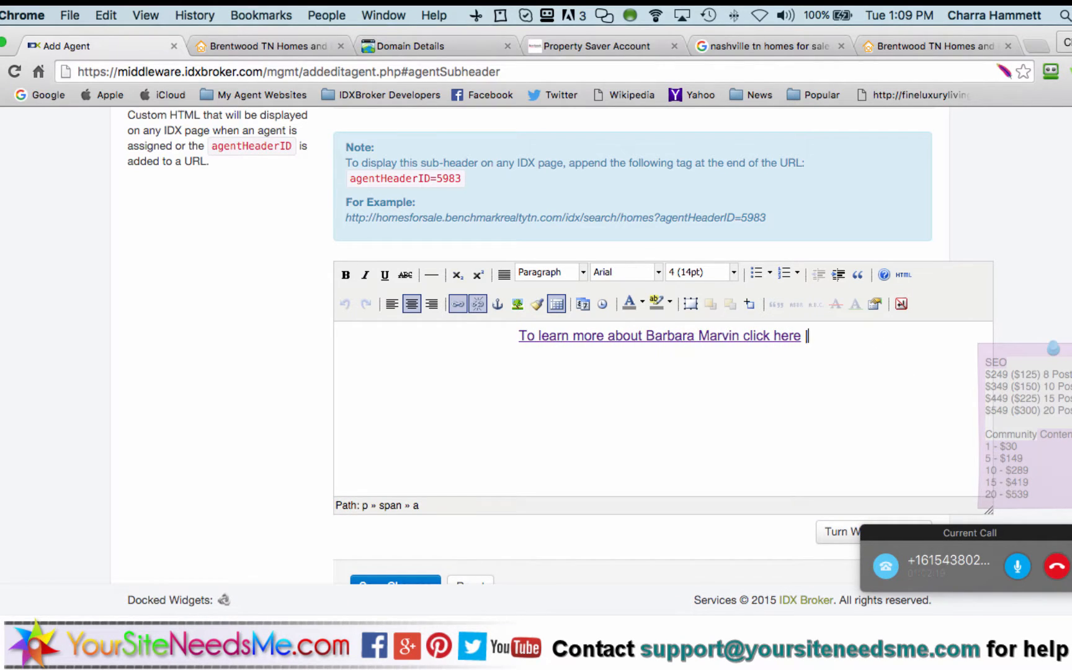
type(" Click here")
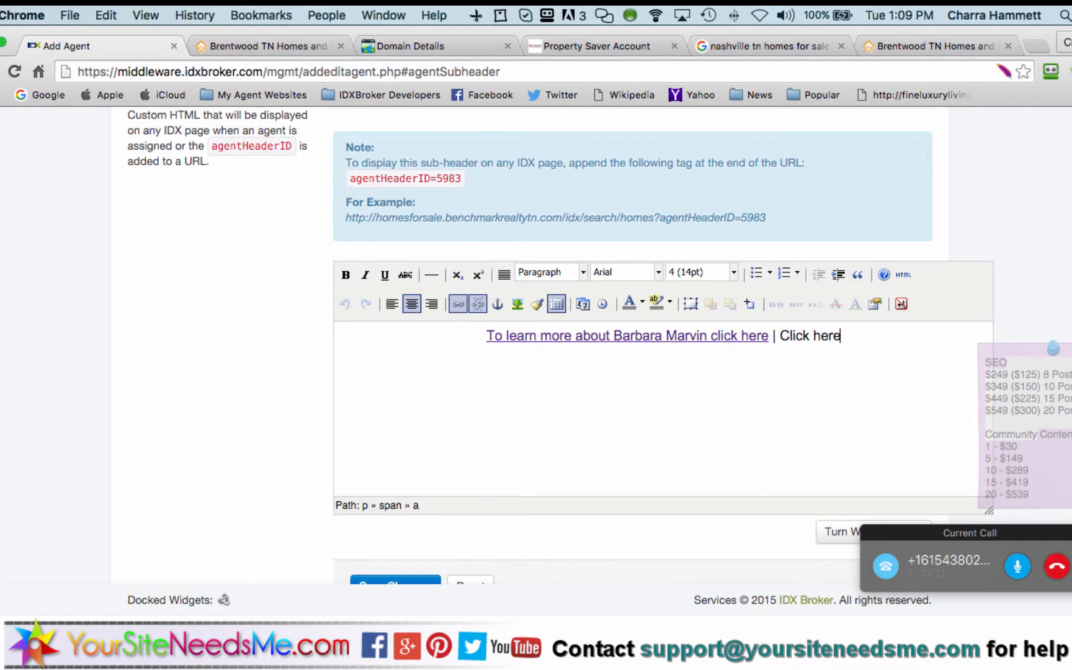
type(" to set up Hot")
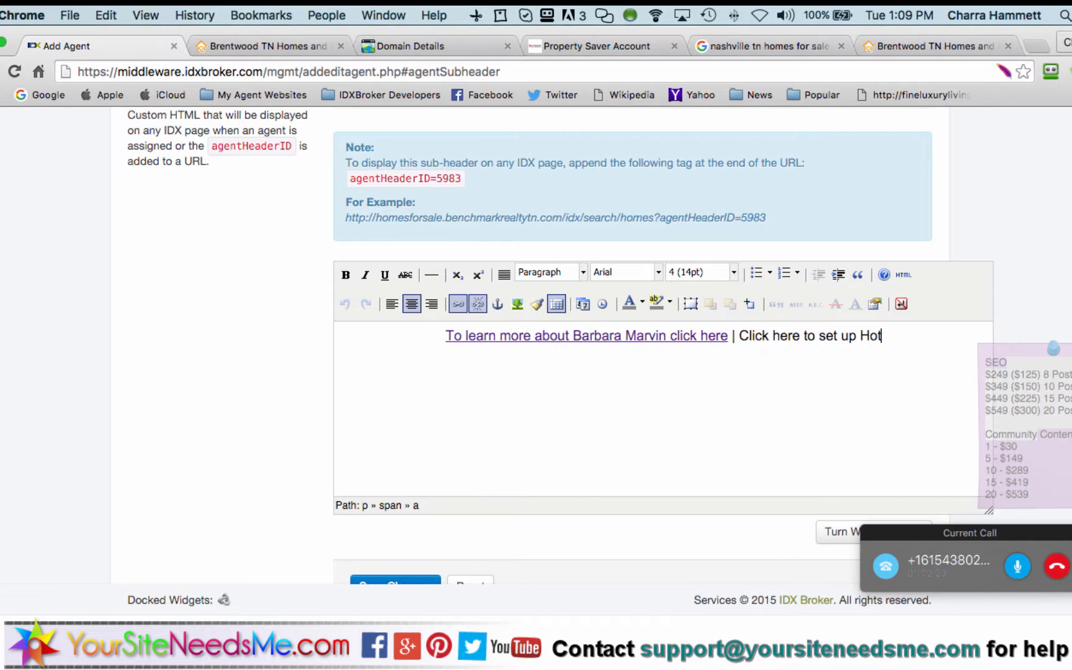
key("BackSpace")
key("BackSpace")
key("BackSpace")
type("Alert")
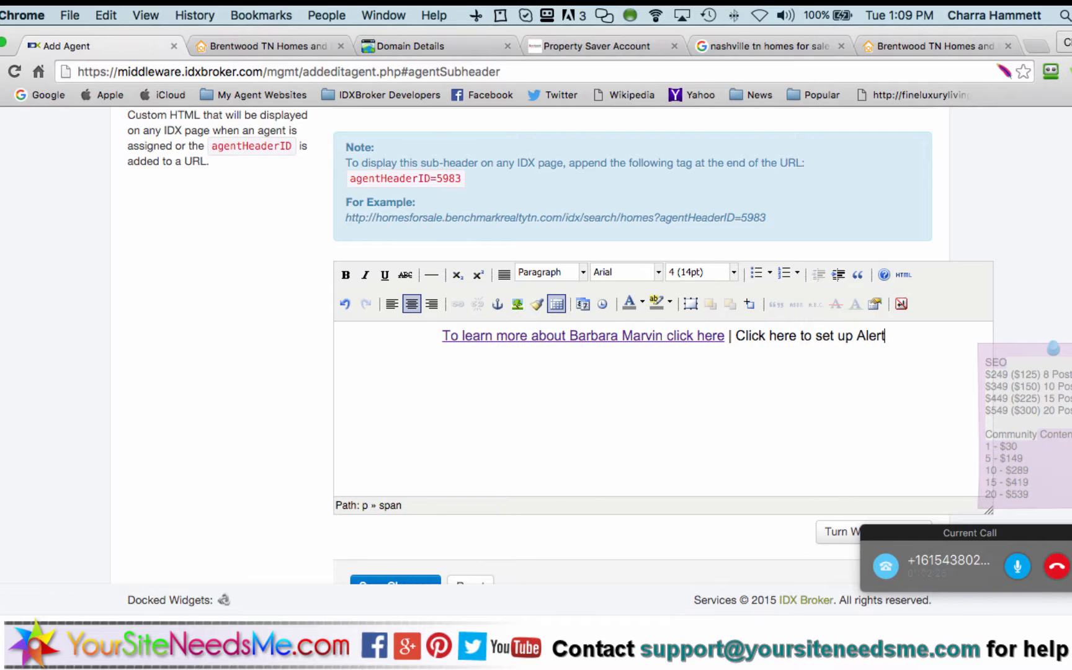
type("s to receive the n")
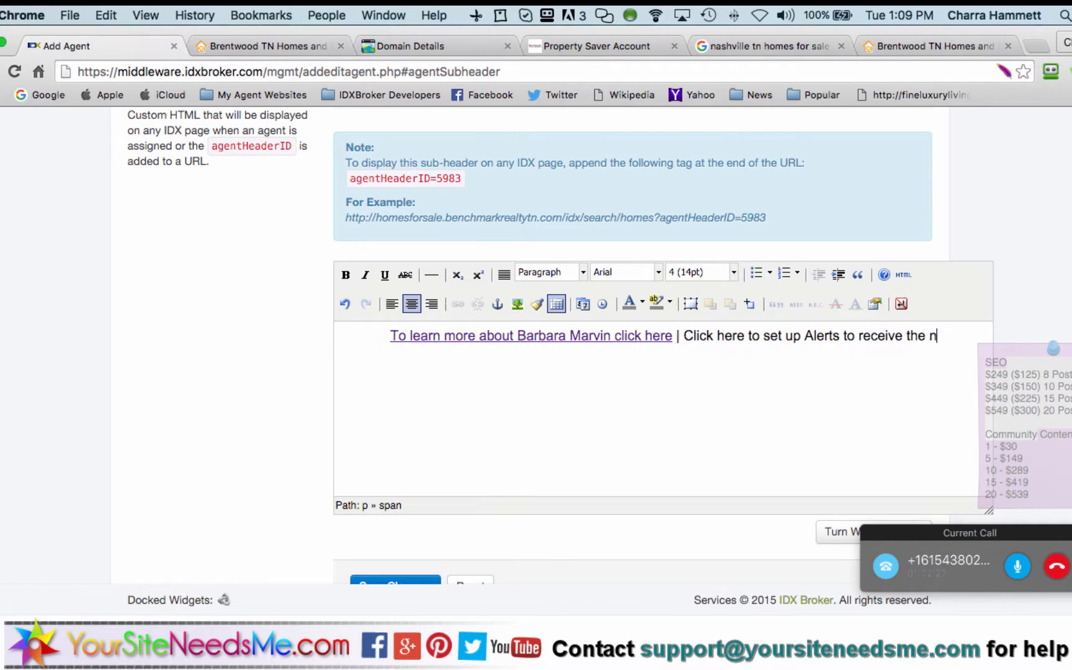
key("BackSpace")
type("NEWE")
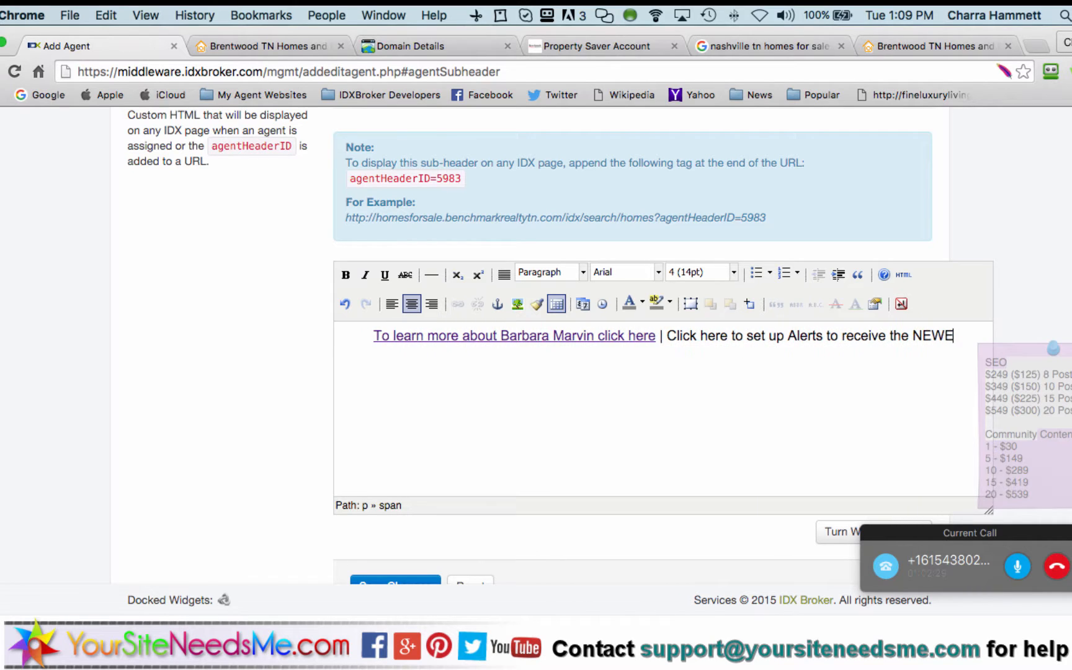
type("ST Proper")
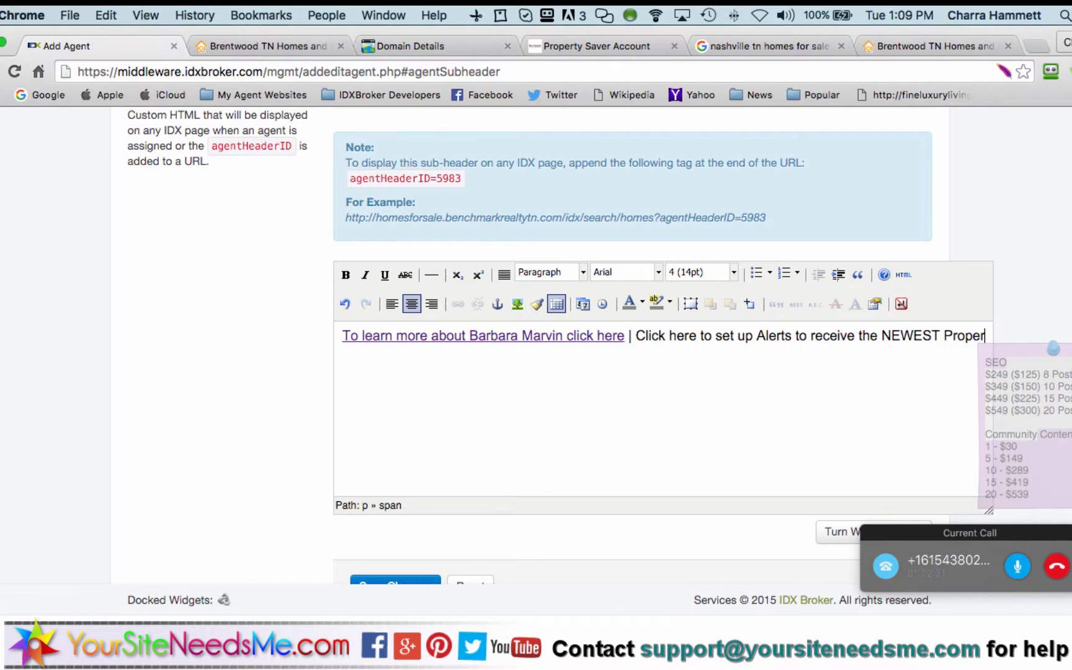
type("ties straig")
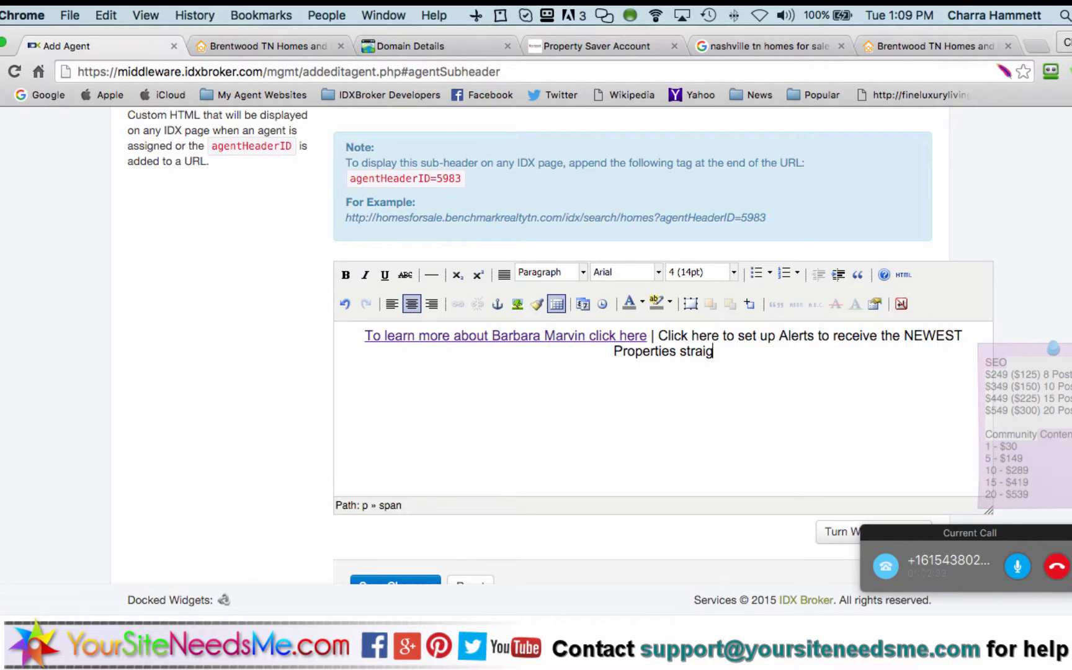
type("ht to your inbox")
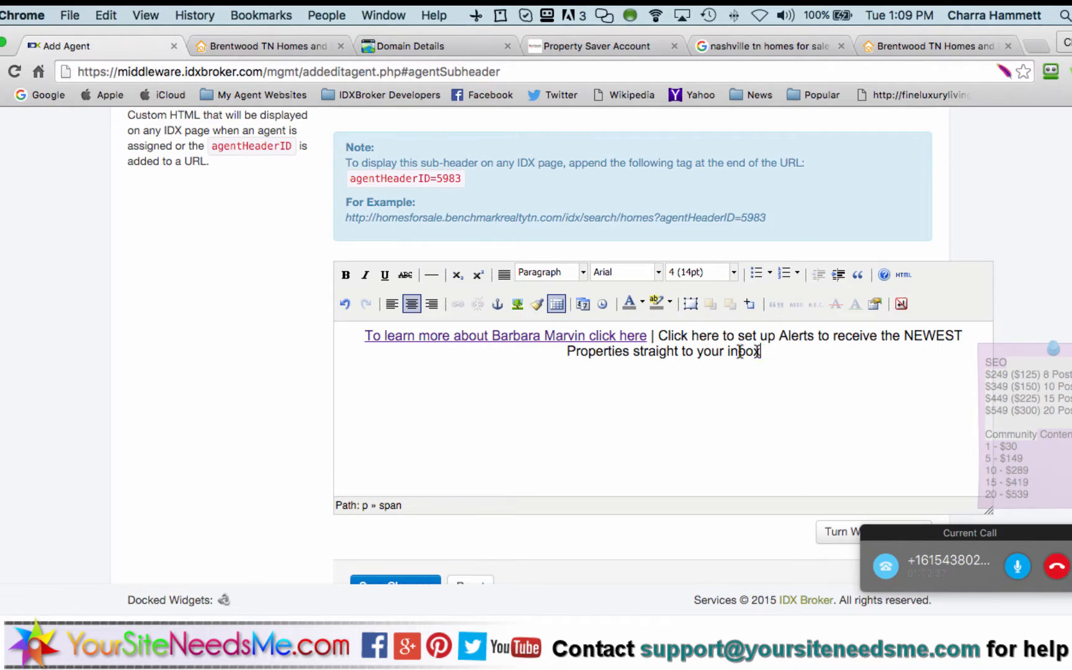
left_click_drag(761, 350, 660, 335)
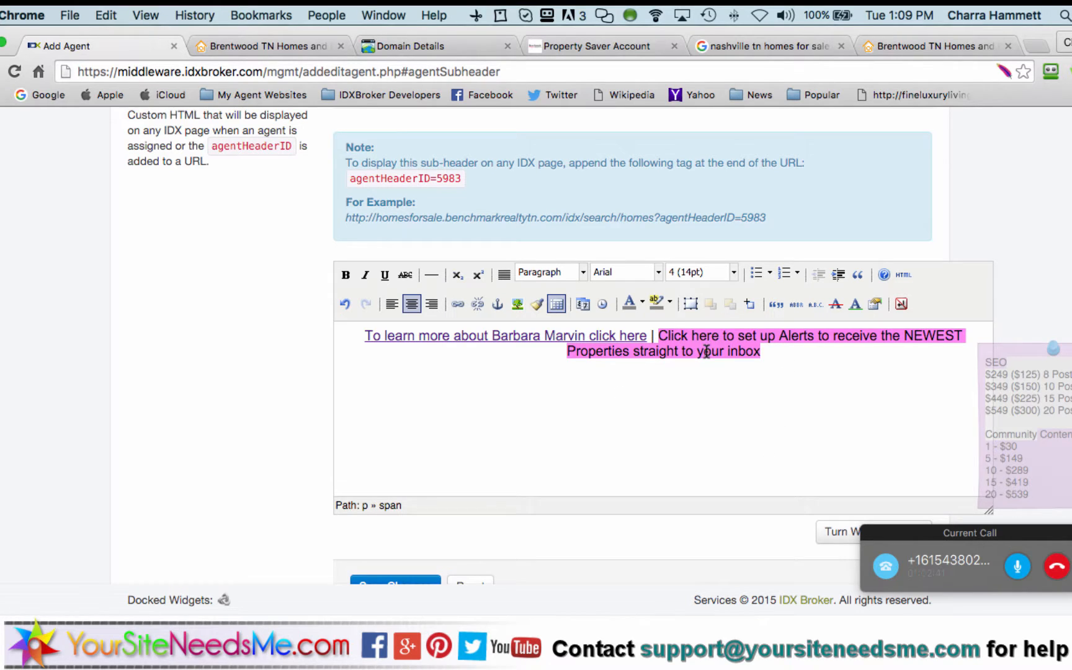
Link the alerts sentence to the emailupdatesignup?agentHeaderID=5983 URL and save the sub-header
left_click(457, 303)
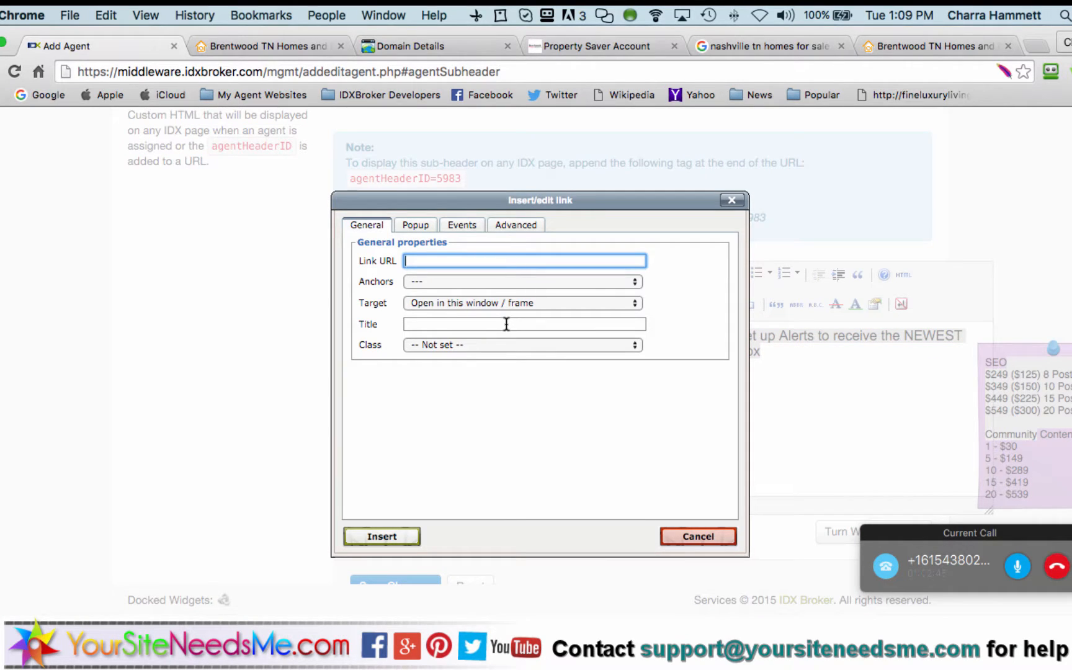
key("super+v")
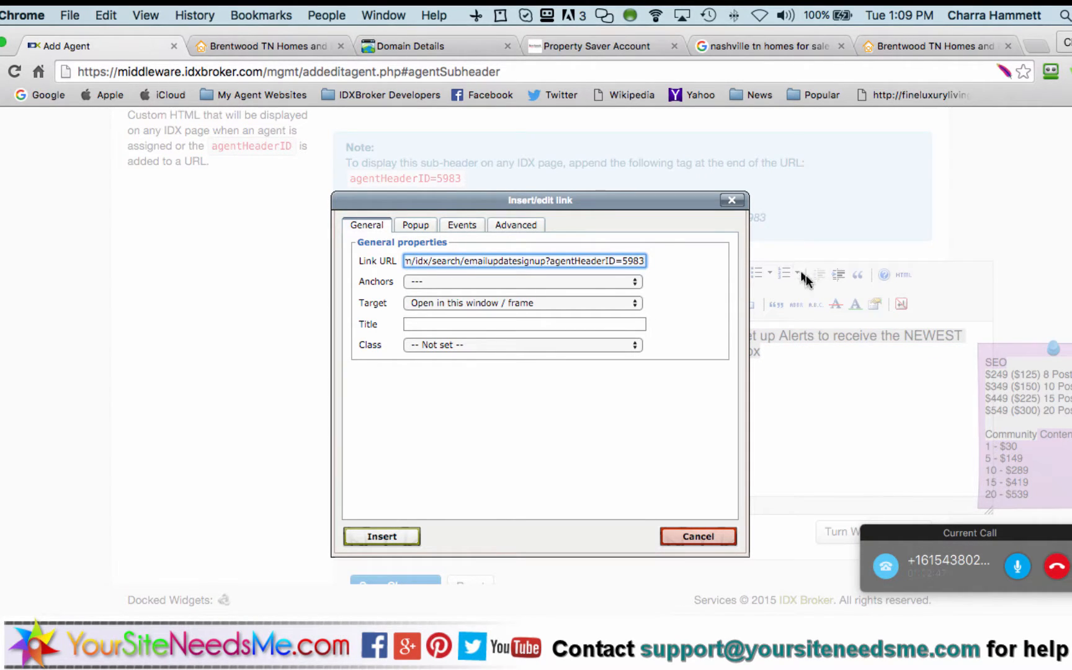
left_click(382, 536)
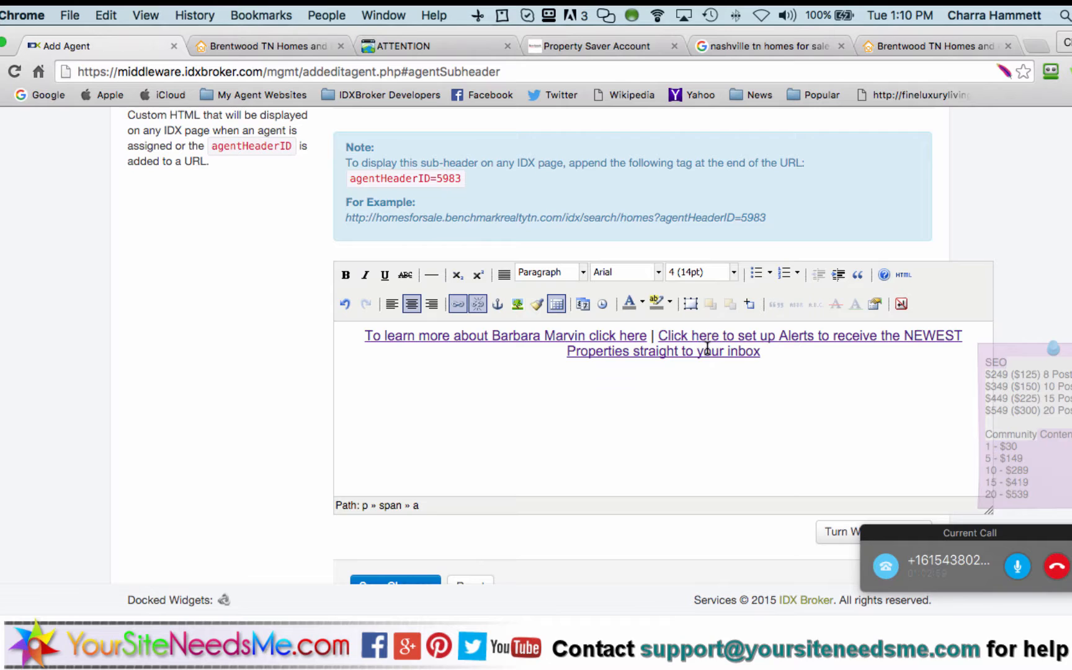
scroll(522, 551, "down", 2)
left_click(419, 556)
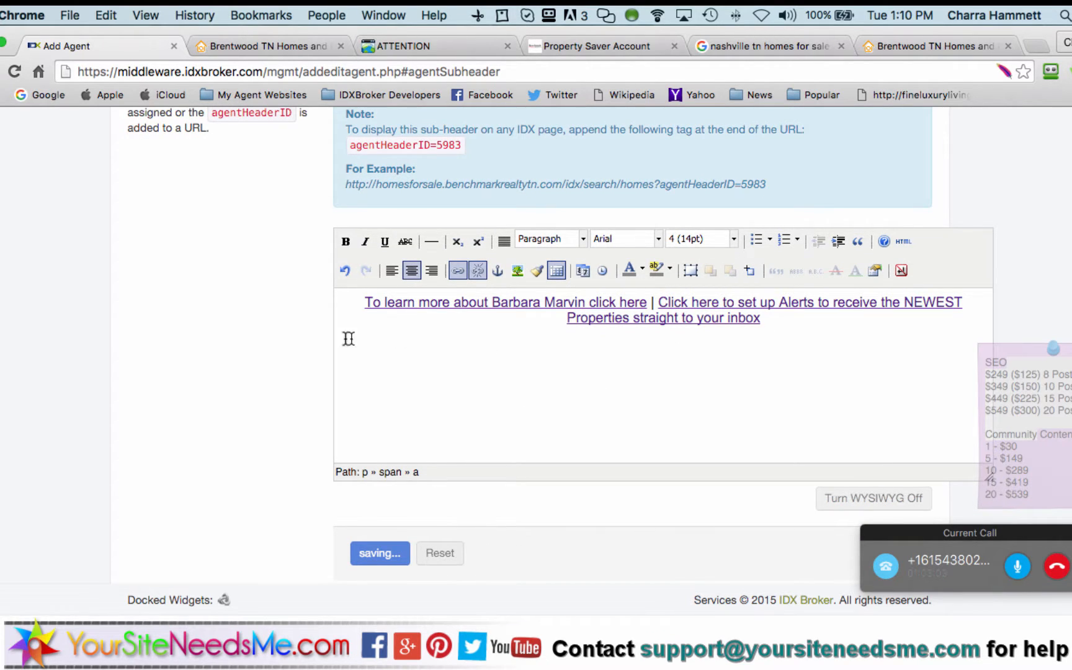
scroll(305, 349, "down", 1)
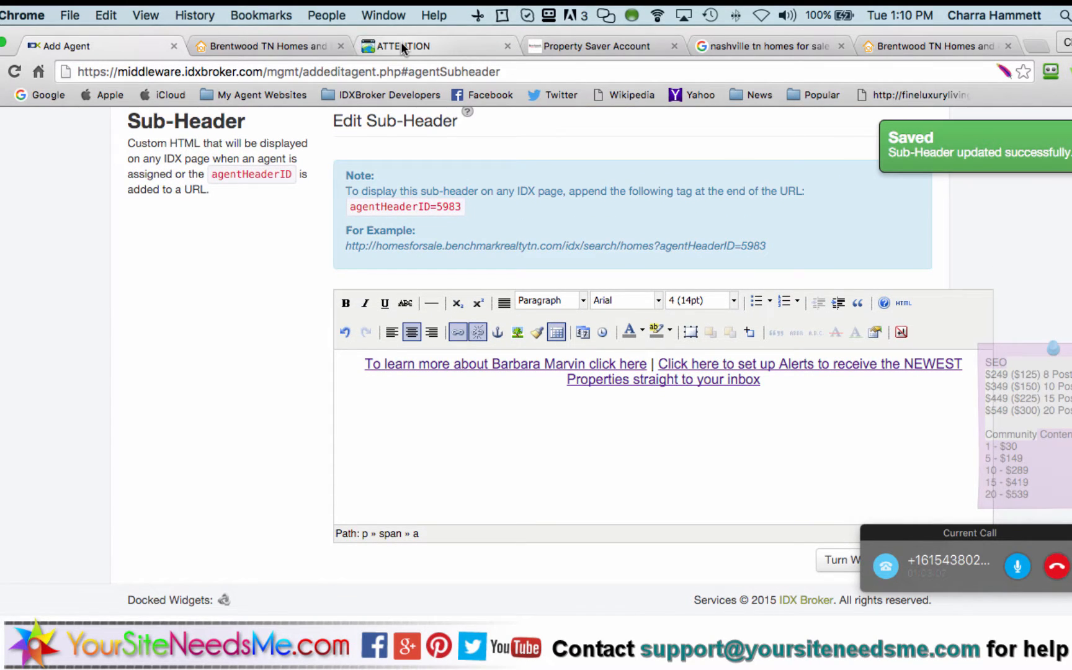
Reload the agentHeaderID=5983 signup page to display the two-part sub-header
left_click(576, 50)
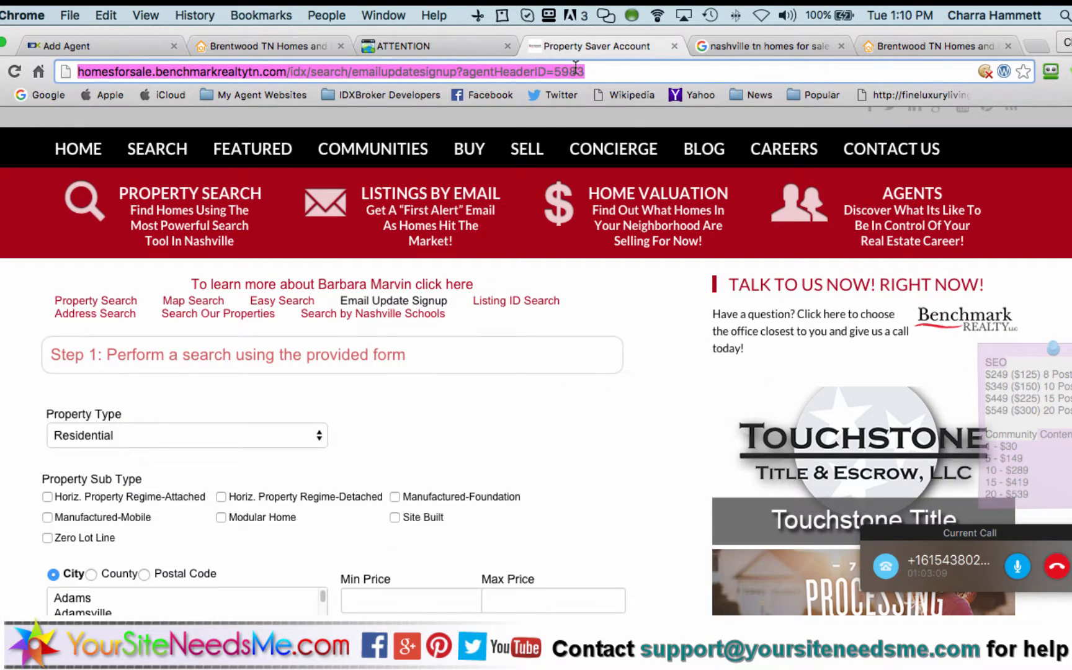
key("Right")
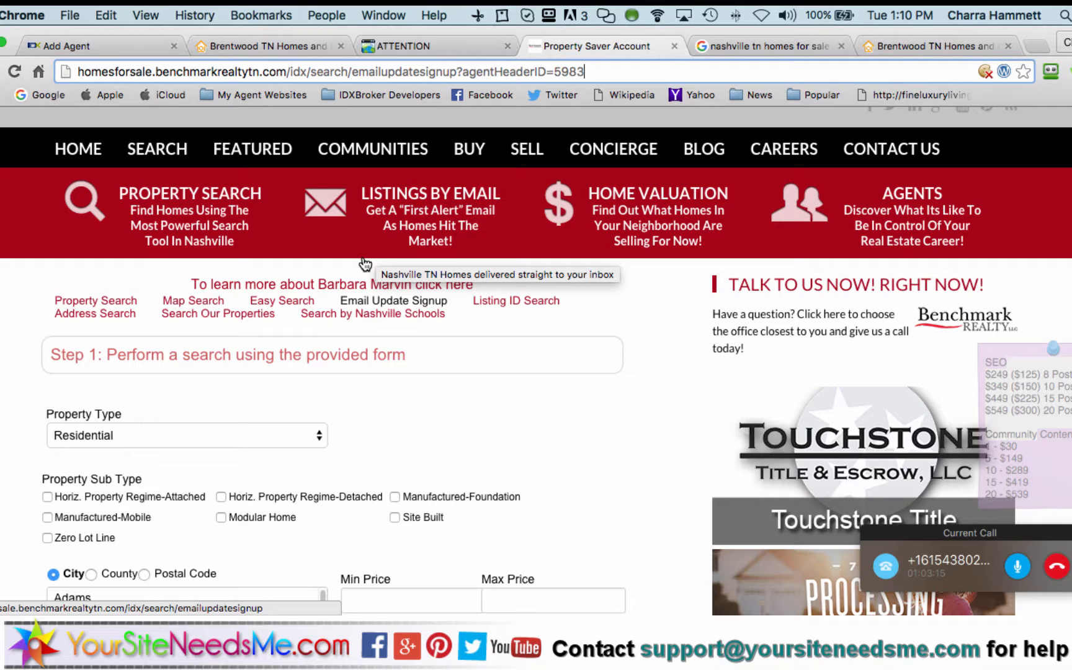
left_click(632, 65)
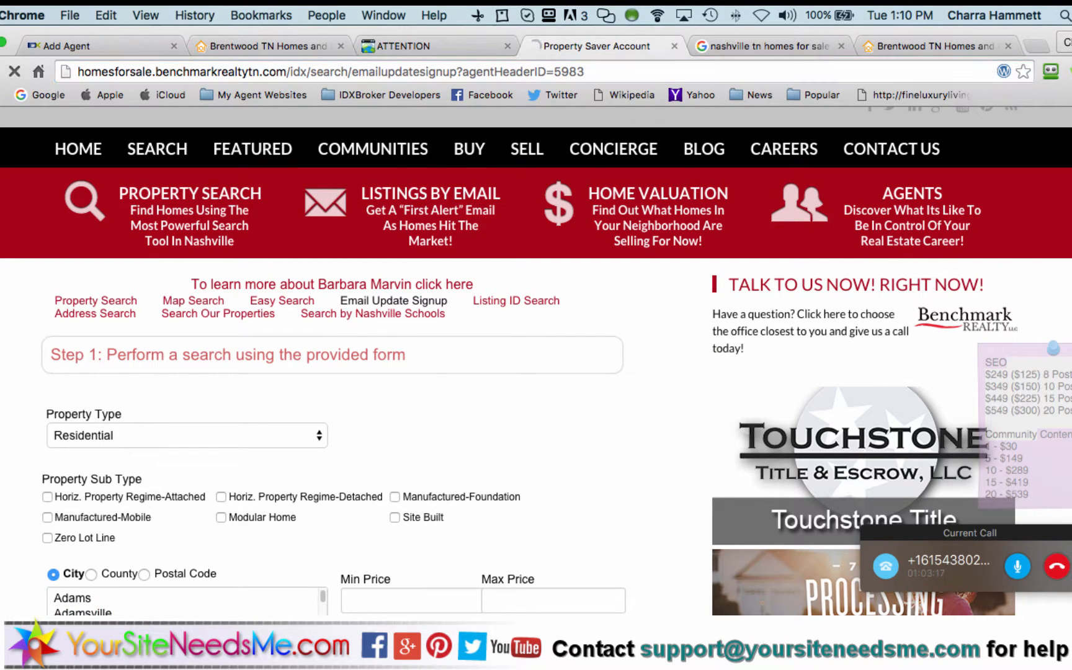
key("Return")
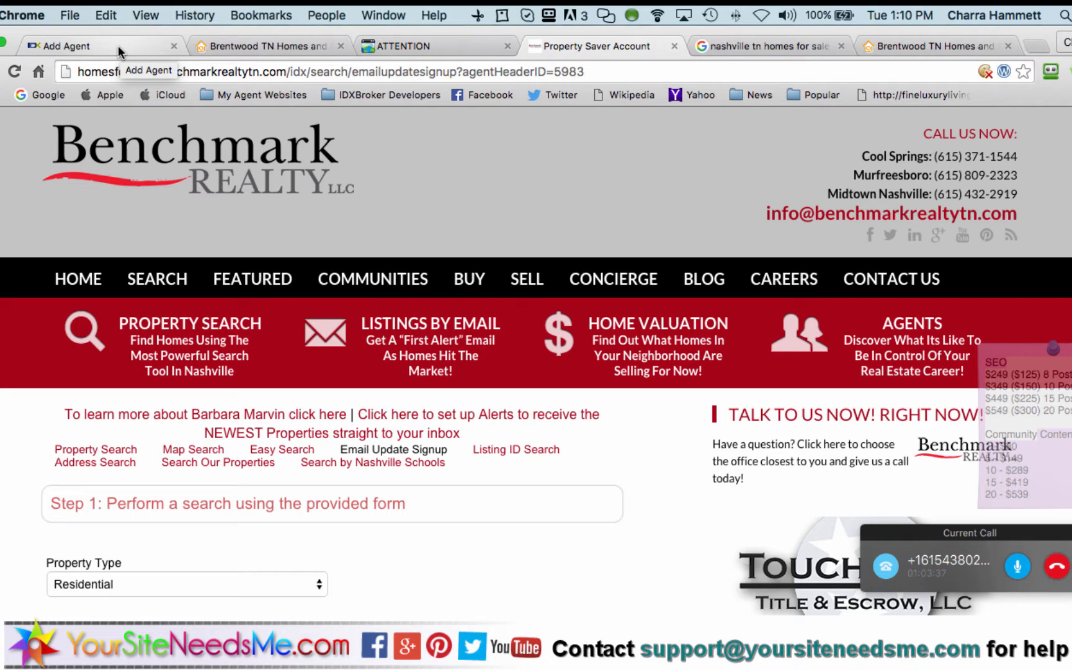
Open SEARCH > Advanced Property Search and check the sub-header there
mouse_move(156, 280)
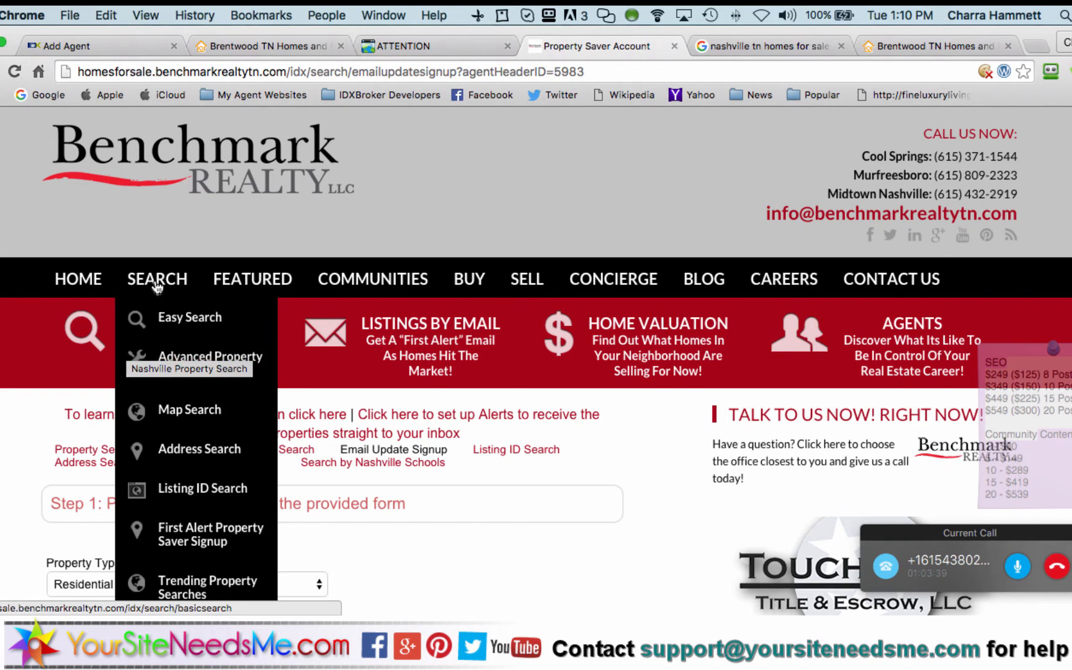
left_click(163, 353)
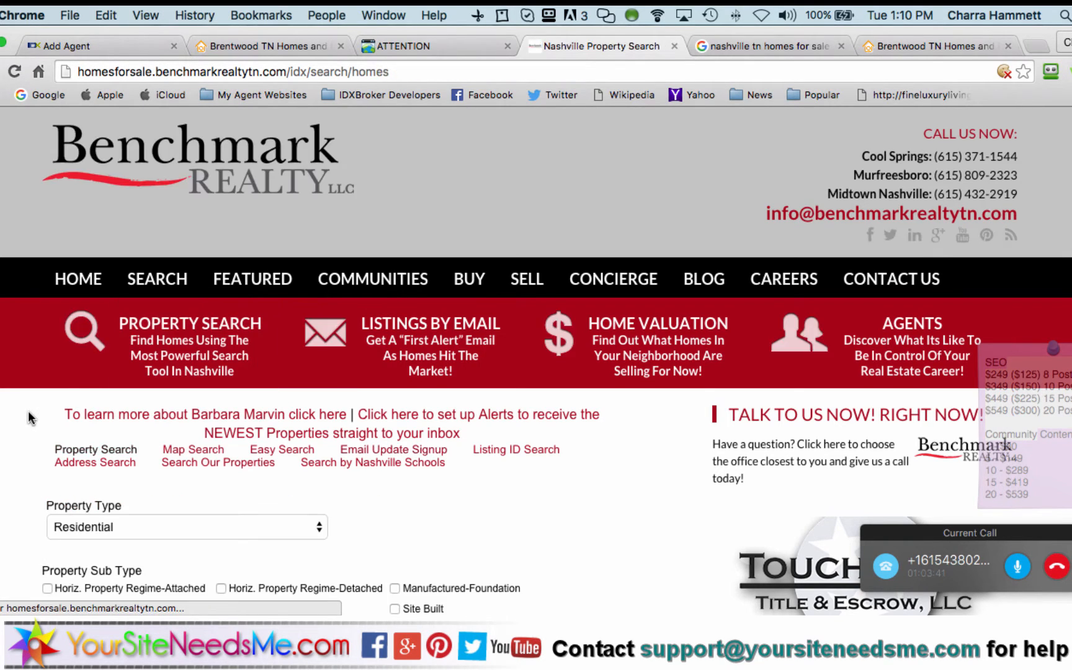
scroll(28, 417, "down", 15)
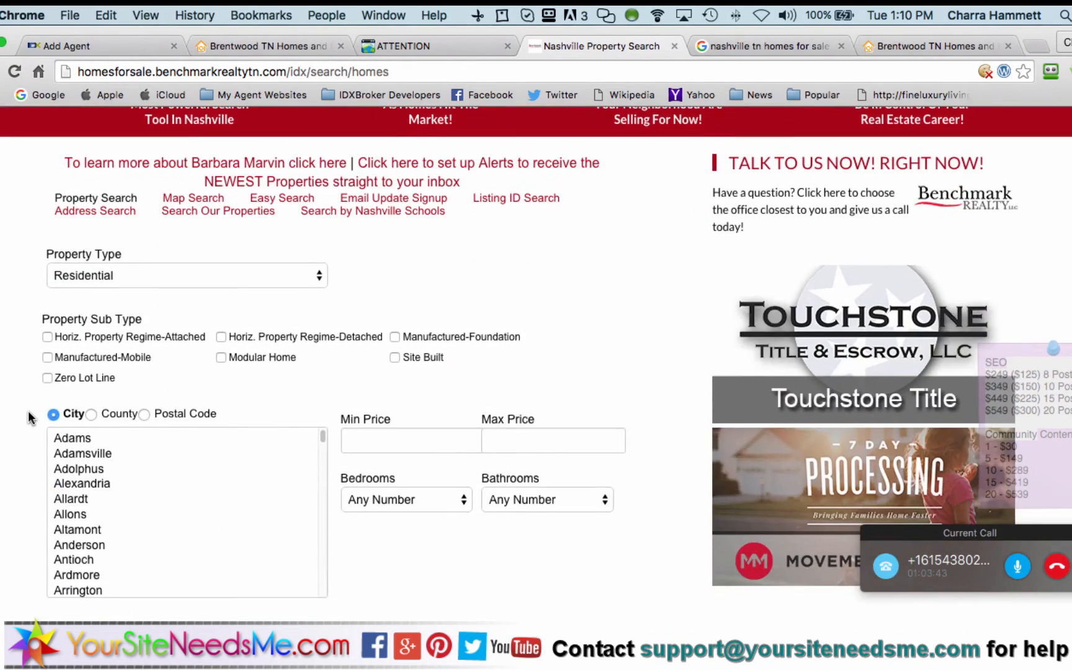
scroll(28, 417, "up", 15)
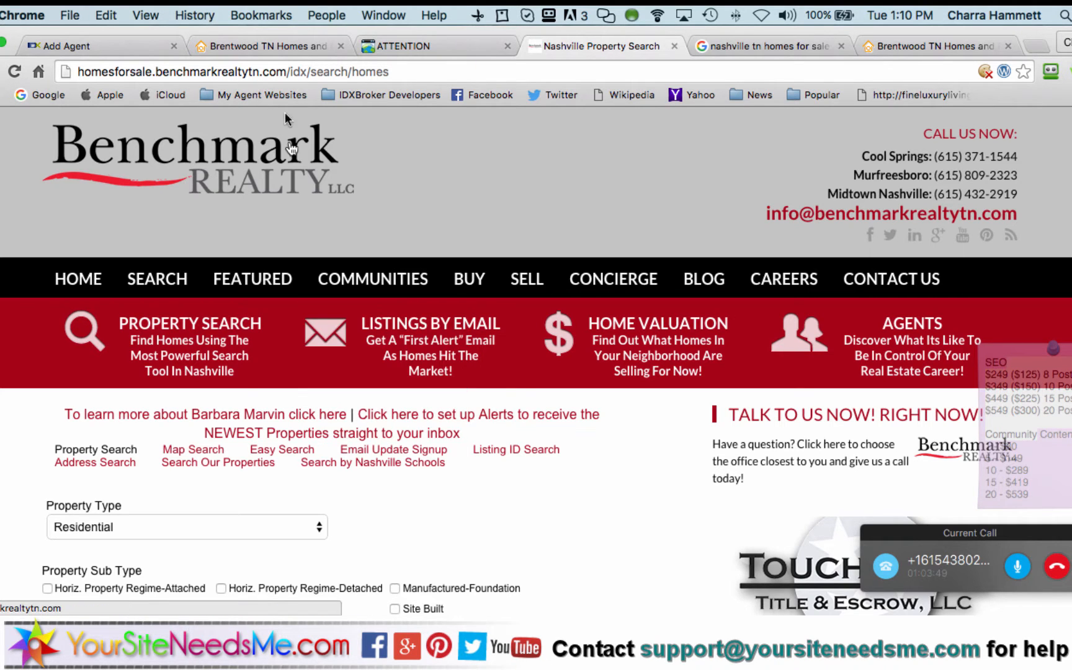
left_click(447, 42)
Keep the GoDaddy session alive and review the domain's current Forwarding setting
left_click(479, 435)
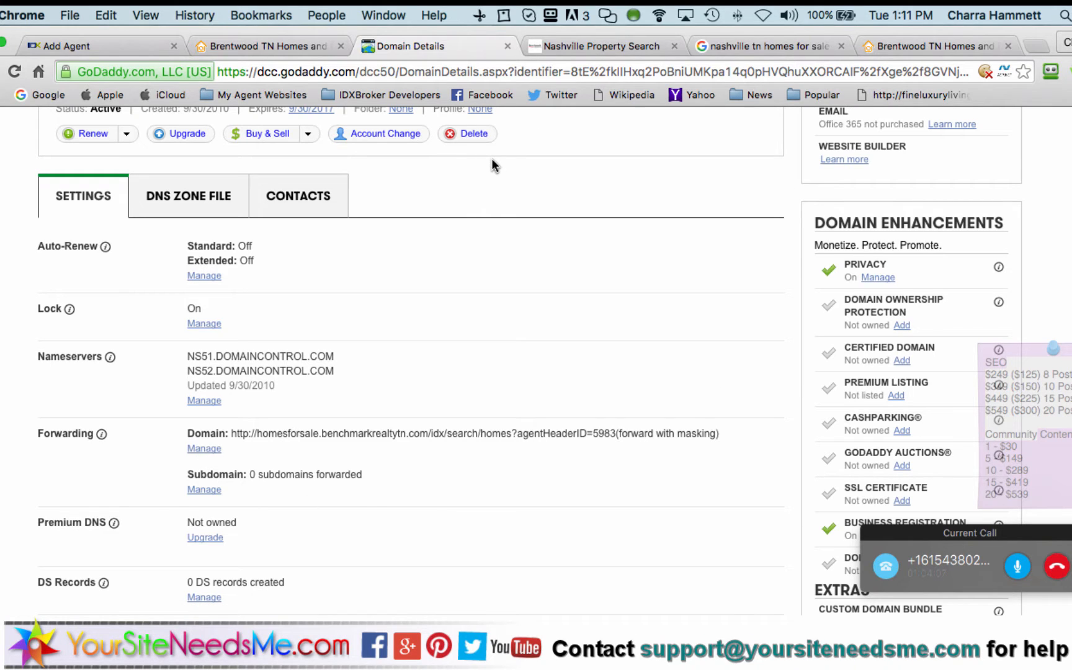
scroll(491, 162, "up", 5)
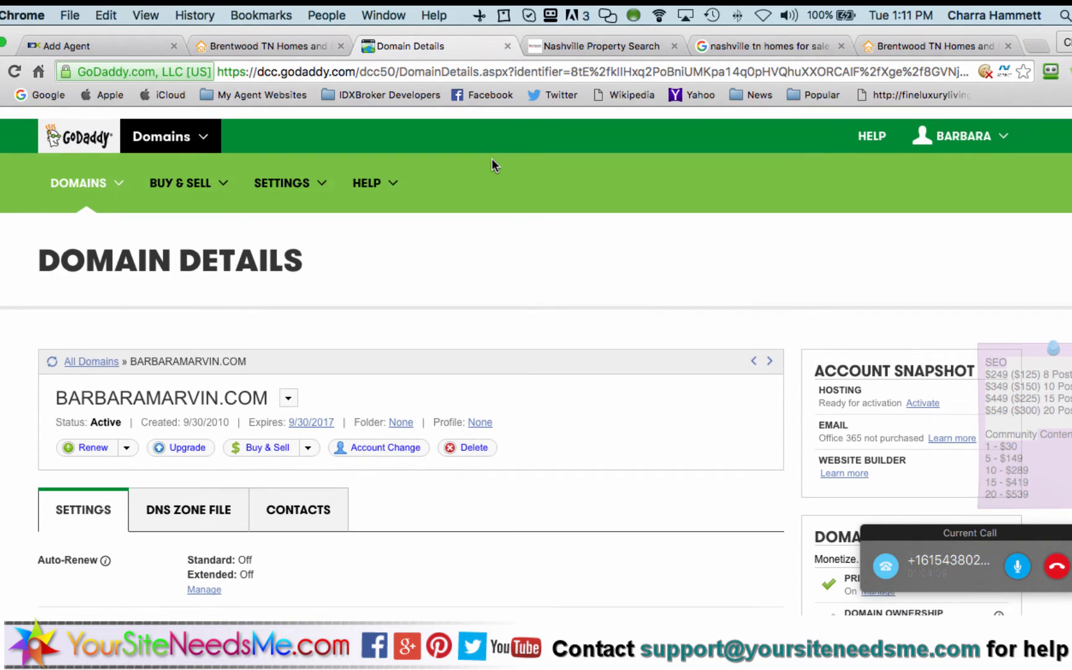
scroll(491, 158, "down", 2)
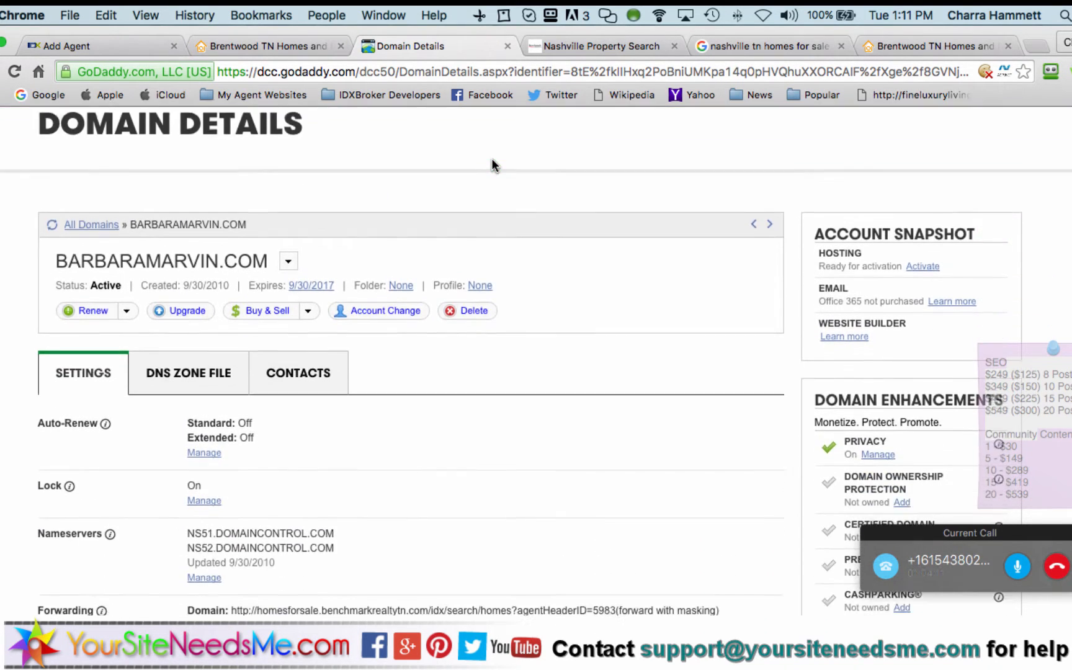
scroll(491, 158, "up", 2)
scroll(343, 286, "down", 3)
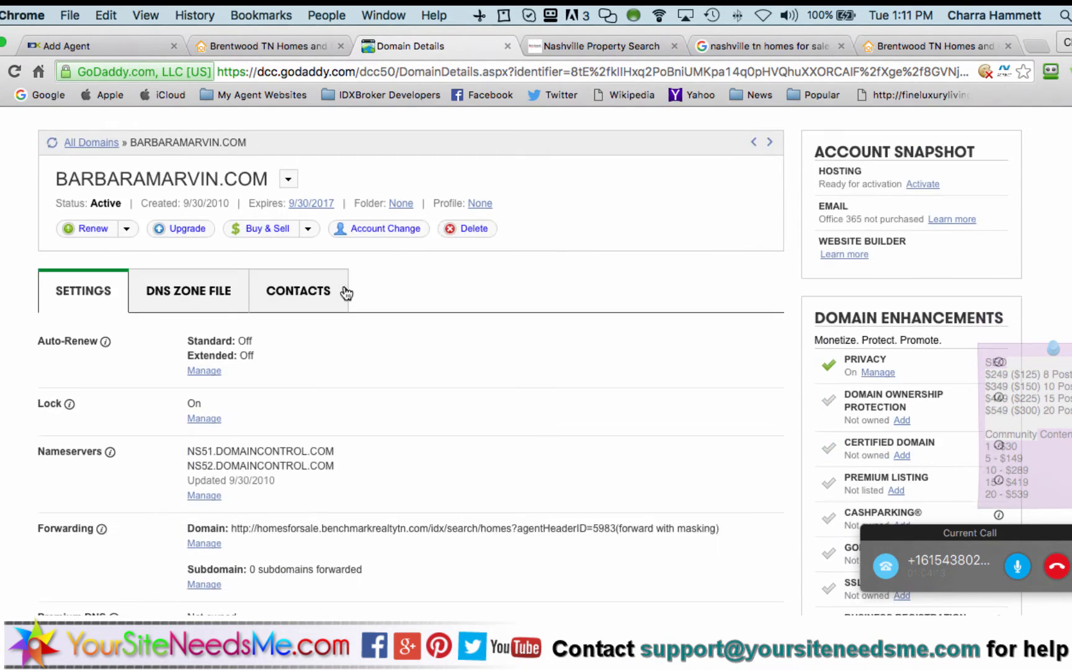
scroll(363, 387, "down", 2)
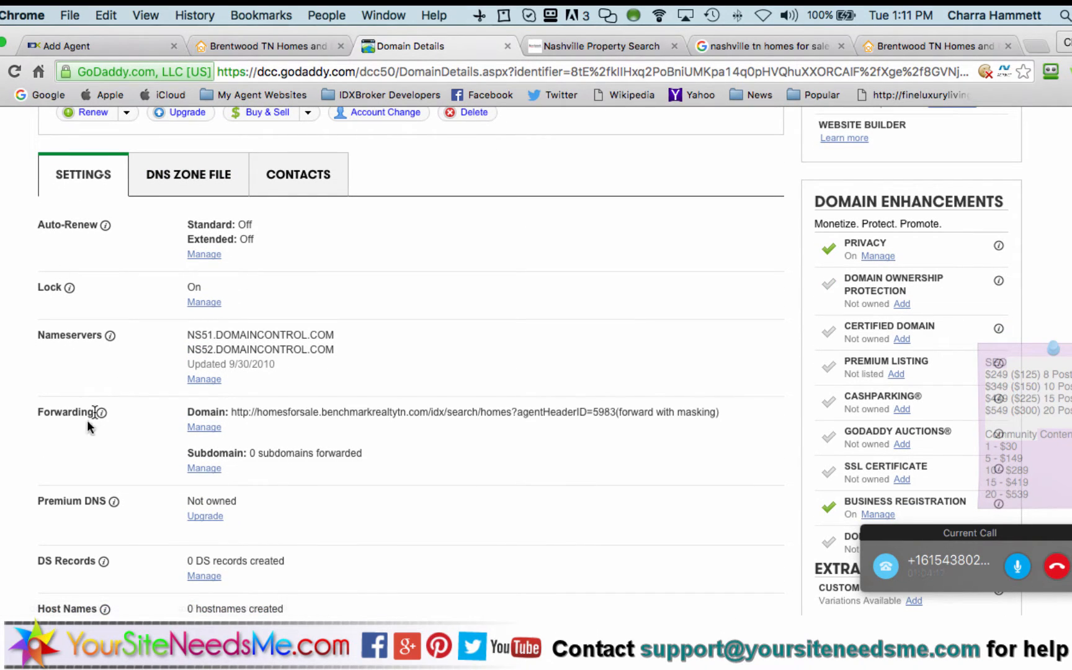
left_click(205, 433)
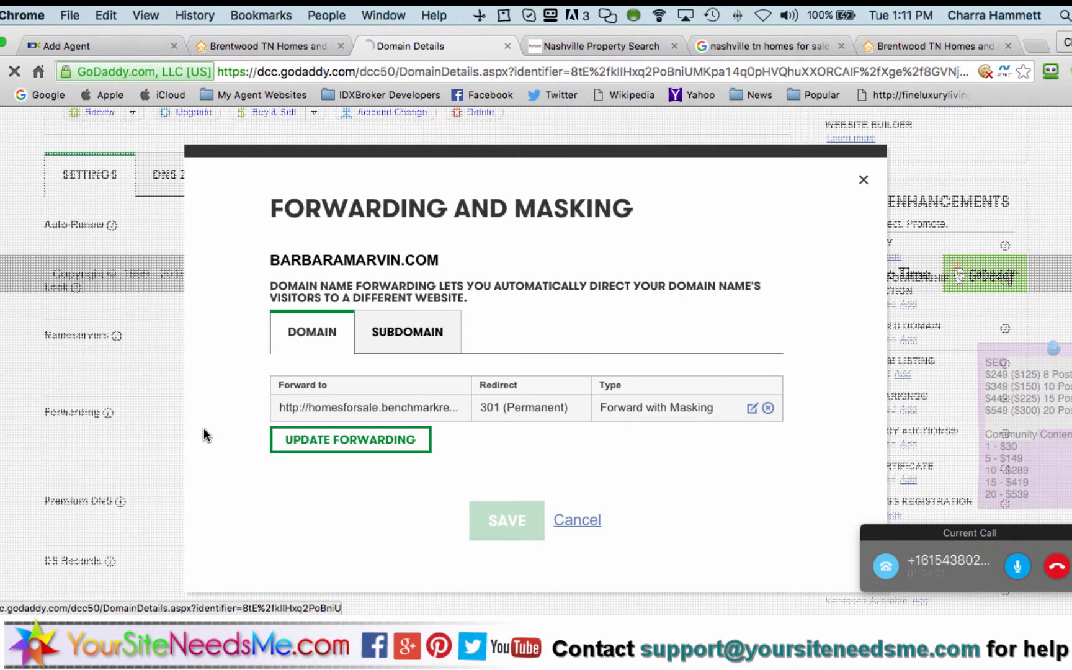
left_click(751, 407)
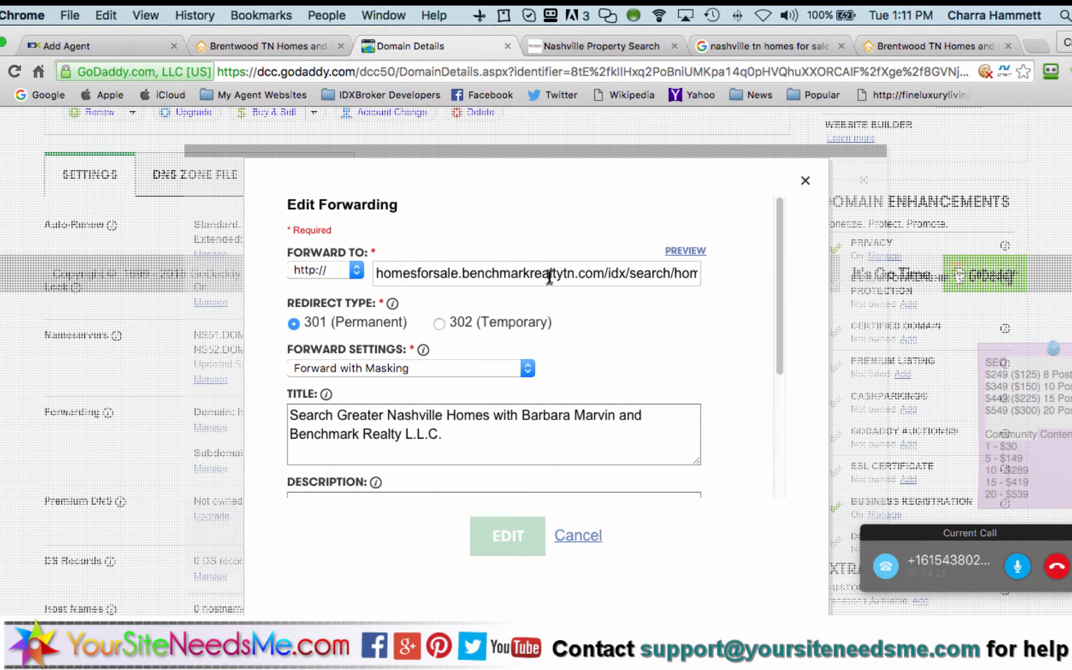
triple_click(548, 278)
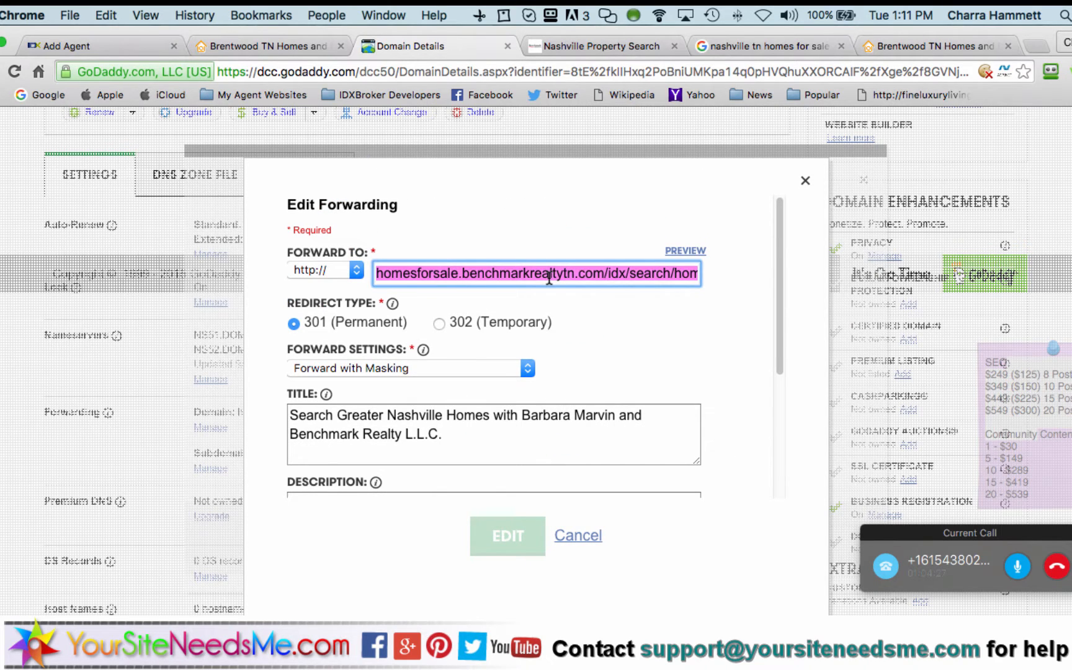
type("http://homesforsale.benchmarkrealtytn.com/idx/search/emailupdatesignup?agentHeaderID=5683")
key("super+Left")
key("shift+Right")
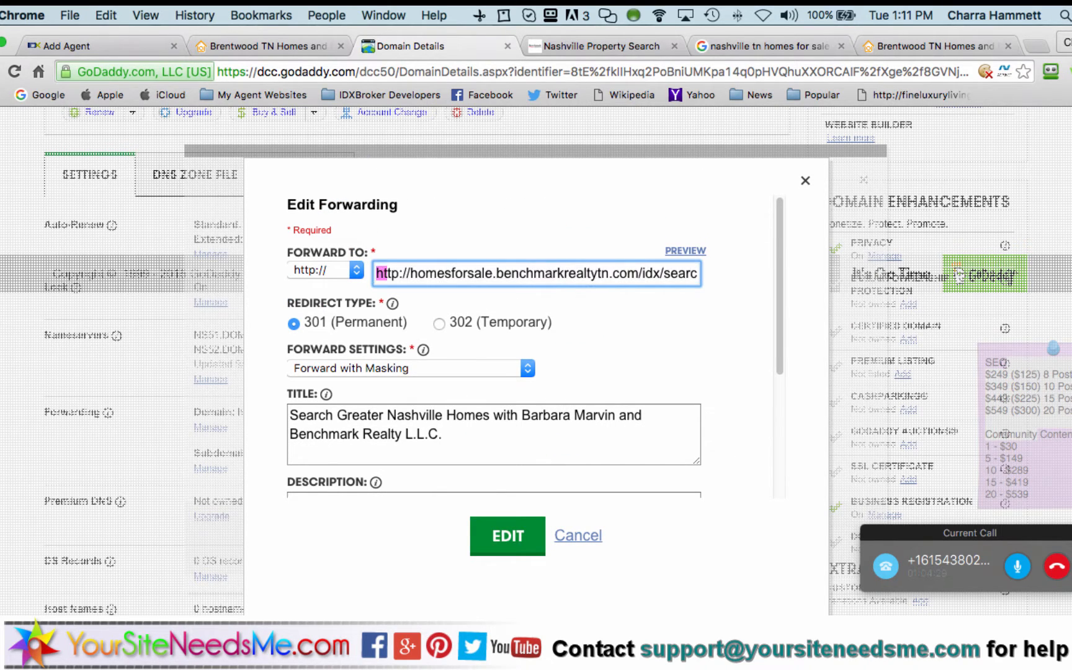
key("shift+Right")
key("shift+Right")
key("shift+Right")
key("shift+Right")
key("shift+Right")
key("shift+Right")
key("BackSpace")
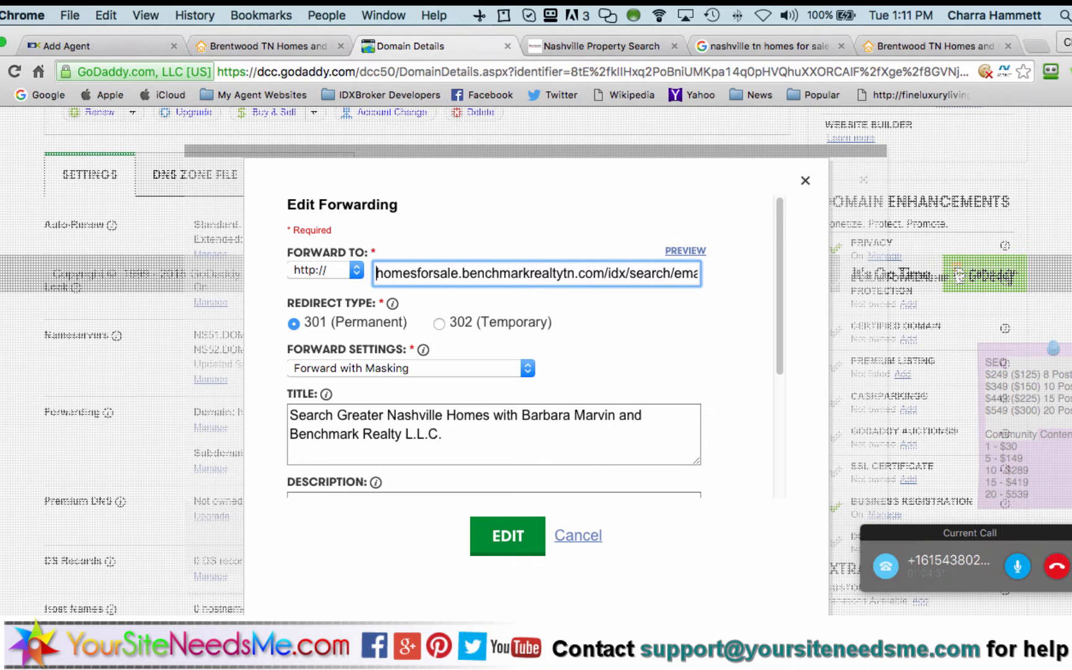
left_click(500, 538)
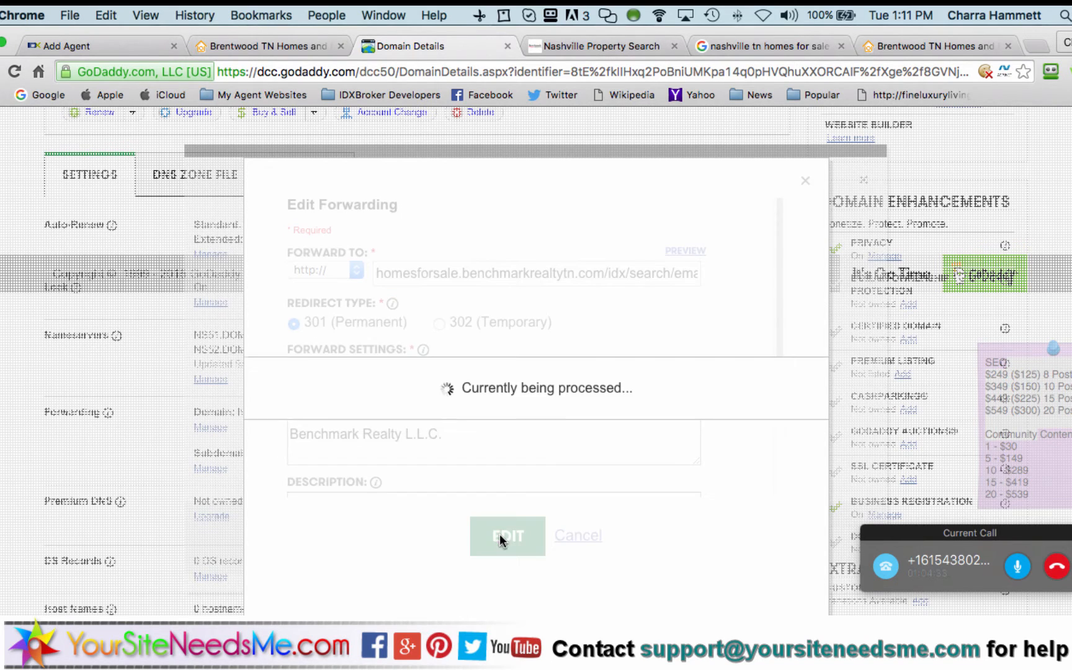
left_click(509, 522)
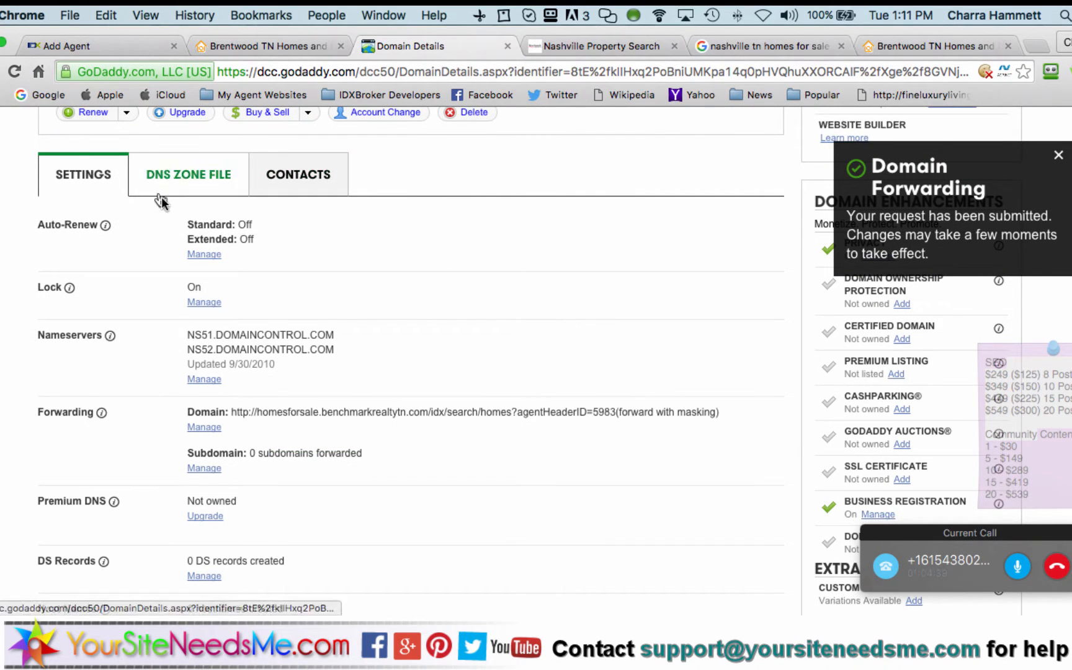
scroll(168, 199, "up", 3)
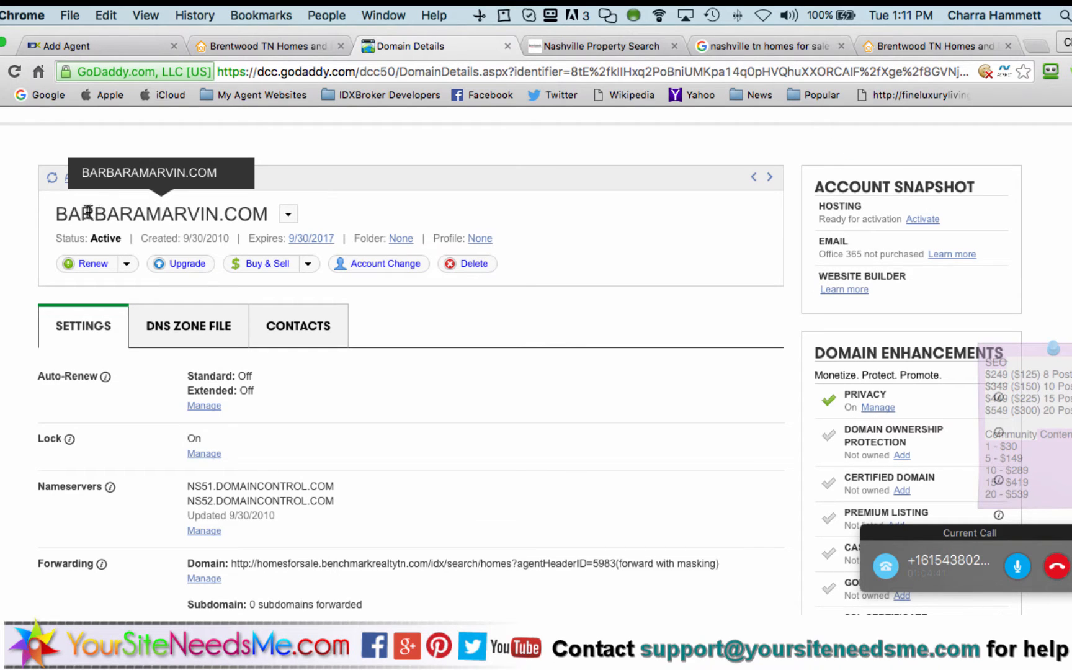
Open the Email Update Signup page from the Nashville property search page
left_click(568, 53)
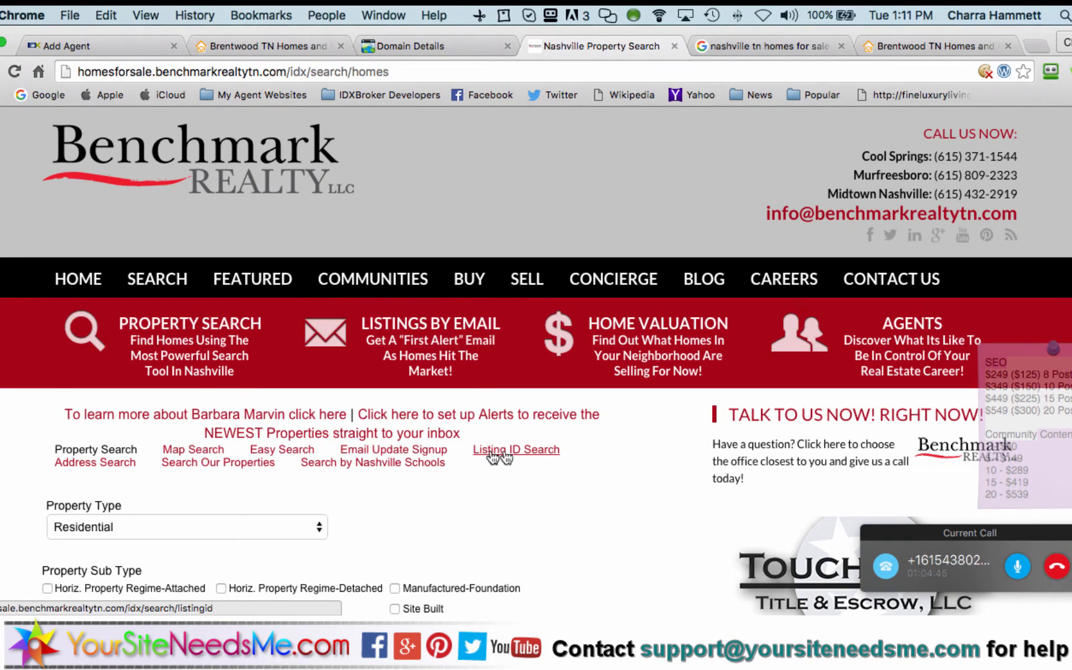
left_click(427, 450)
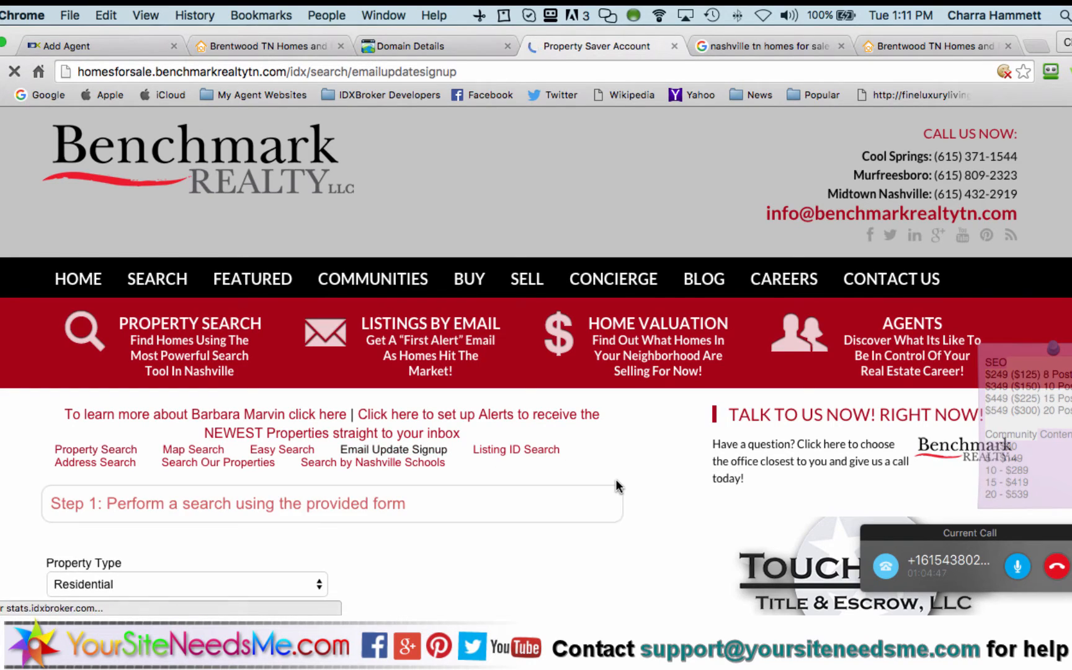
scroll(617, 485, "down", 5)
scroll(617, 485, "down", 15)
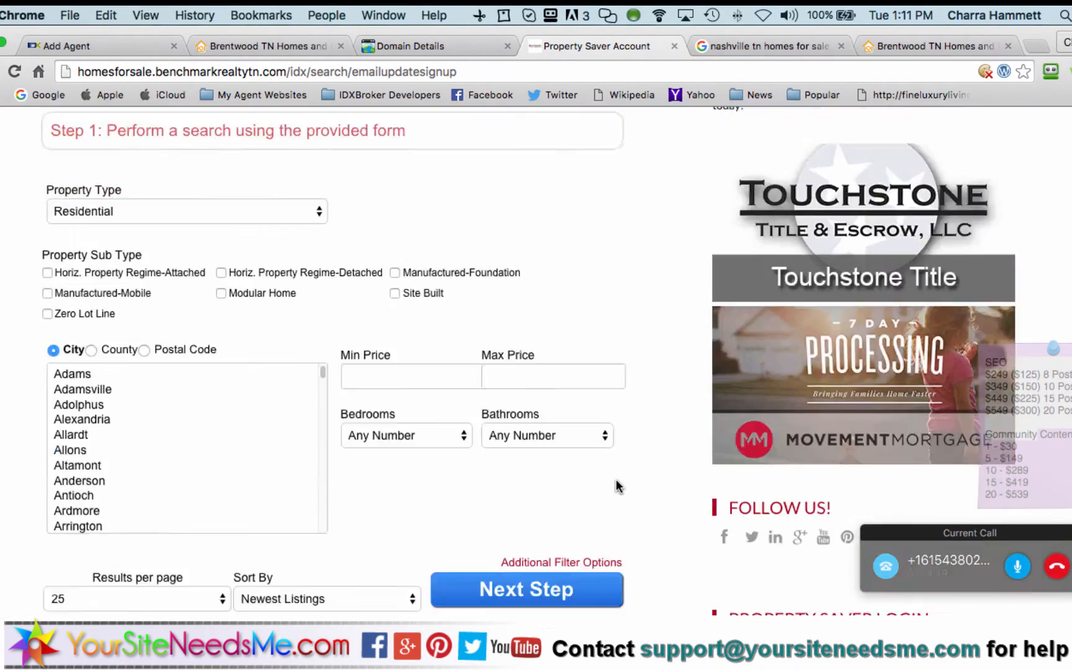
scroll(617, 485, "up", 10)
scroll(617, 484, "up", 4)
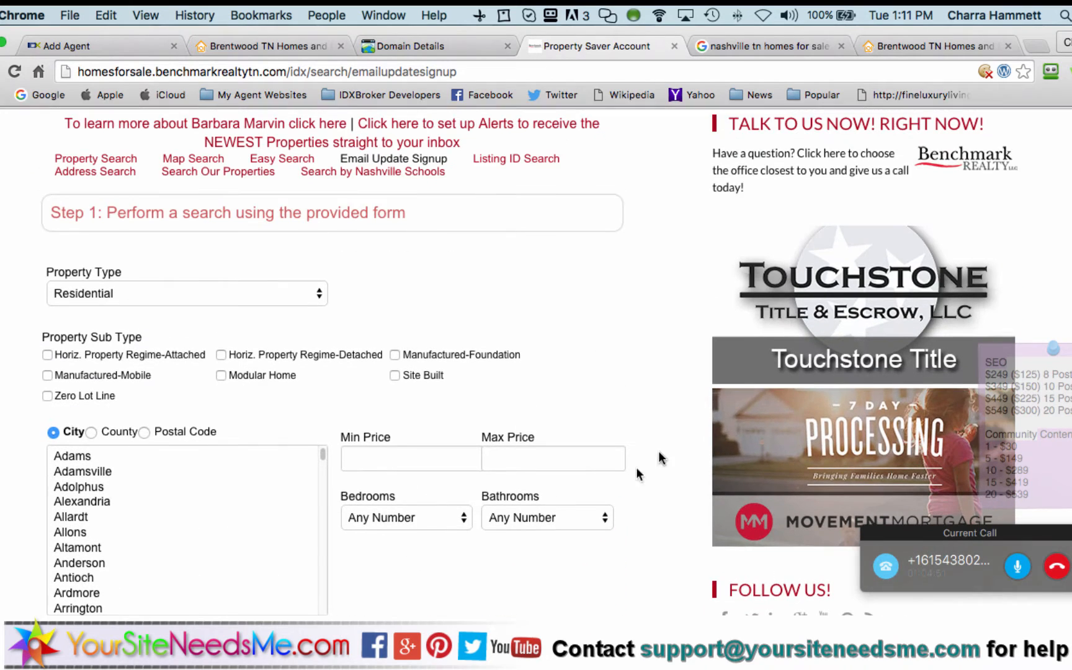
scroll(663, 432, "up", 3)
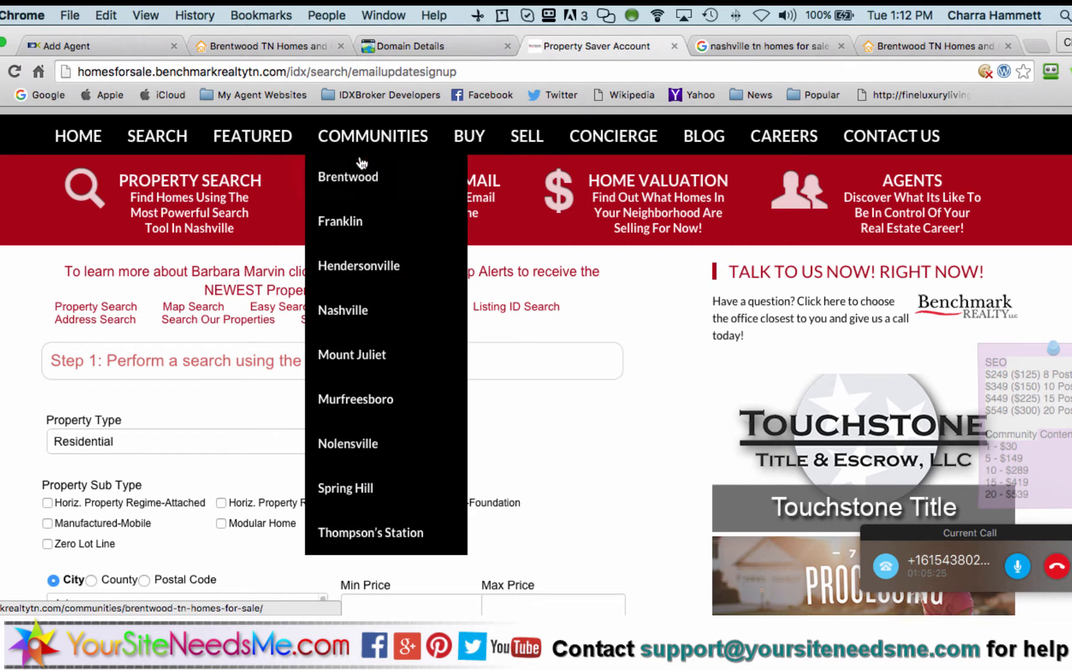
Return to Property Search, run the default search, and scroll to the Featured Results
left_click(118, 311)
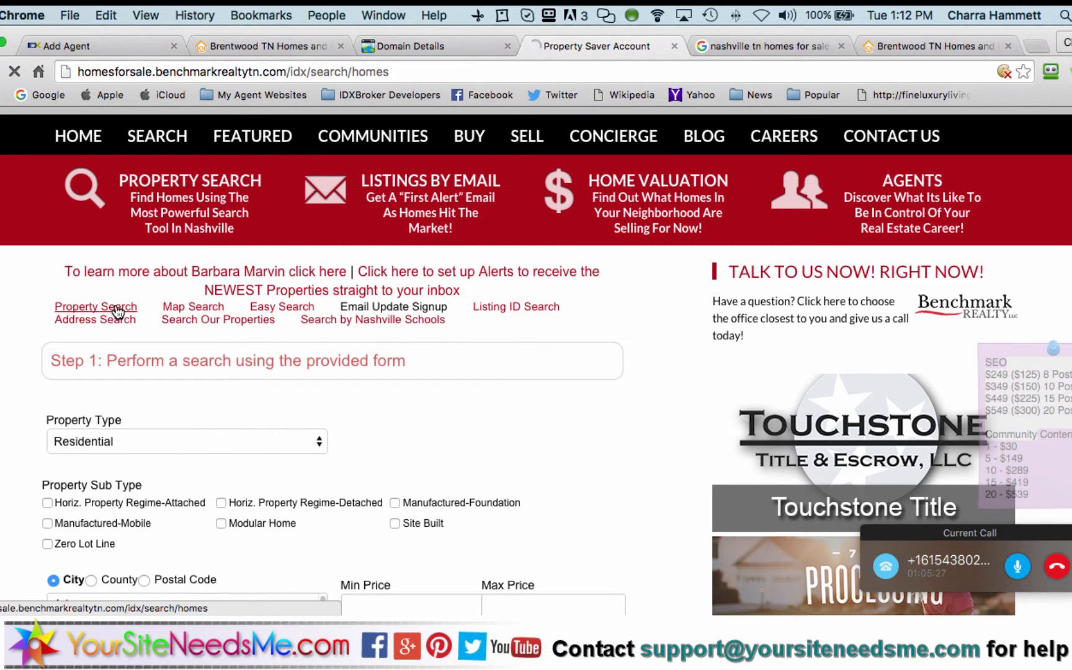
scroll(75, 466, "down", 5)
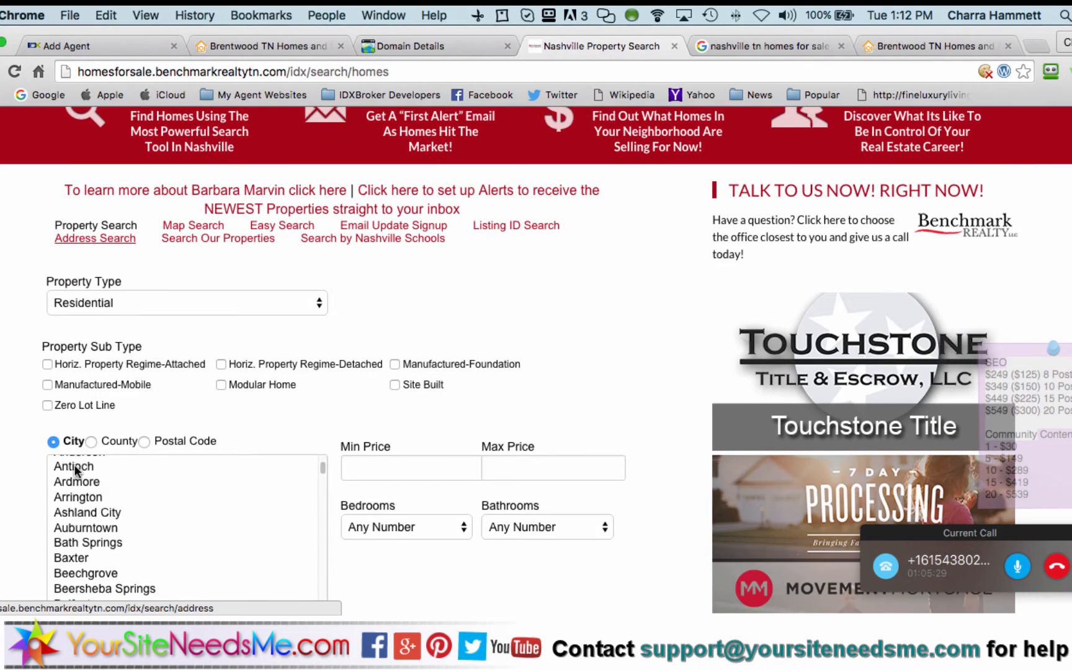
scroll(342, 417, "down", 5)
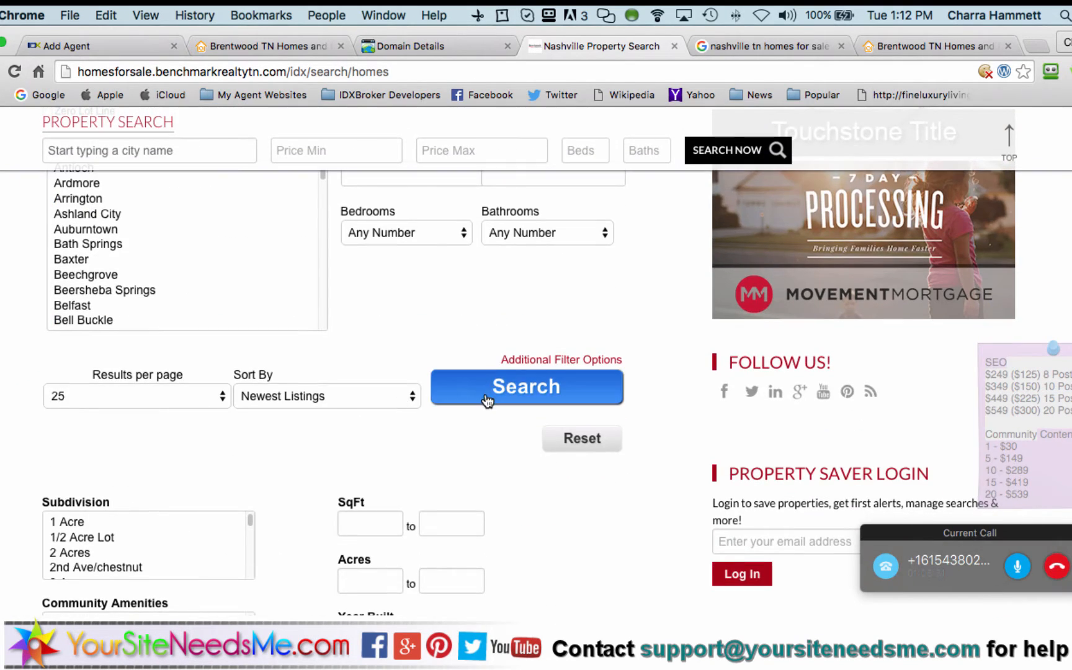
left_click(485, 392)
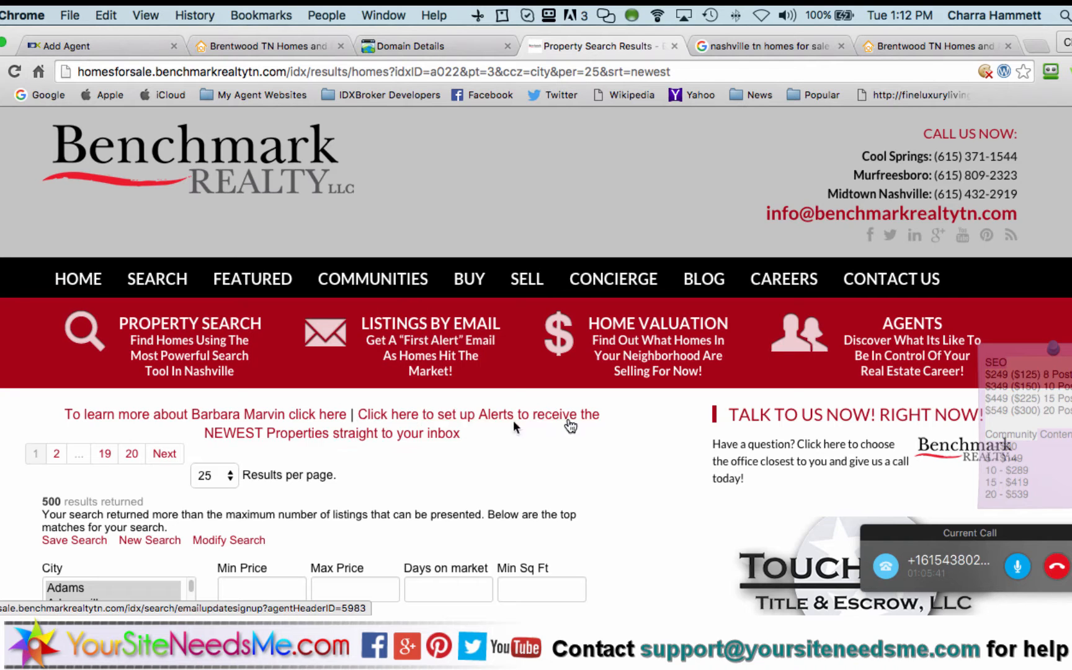
scroll(589, 454, "down", 2)
scroll(590, 456, "down", 2)
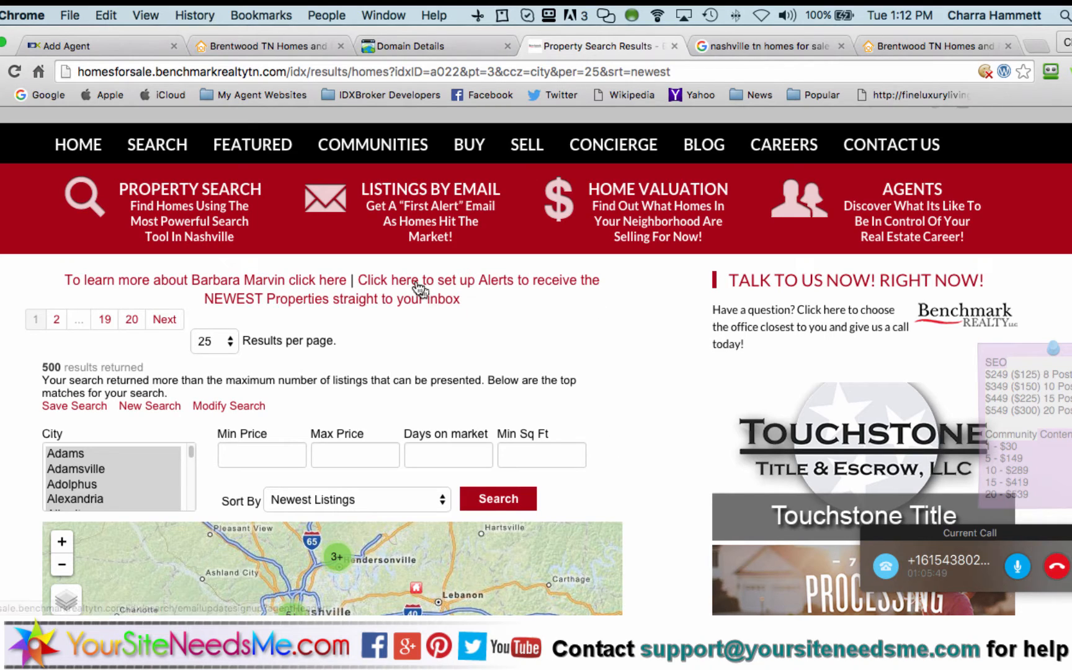
scroll(531, 335, "down", 5)
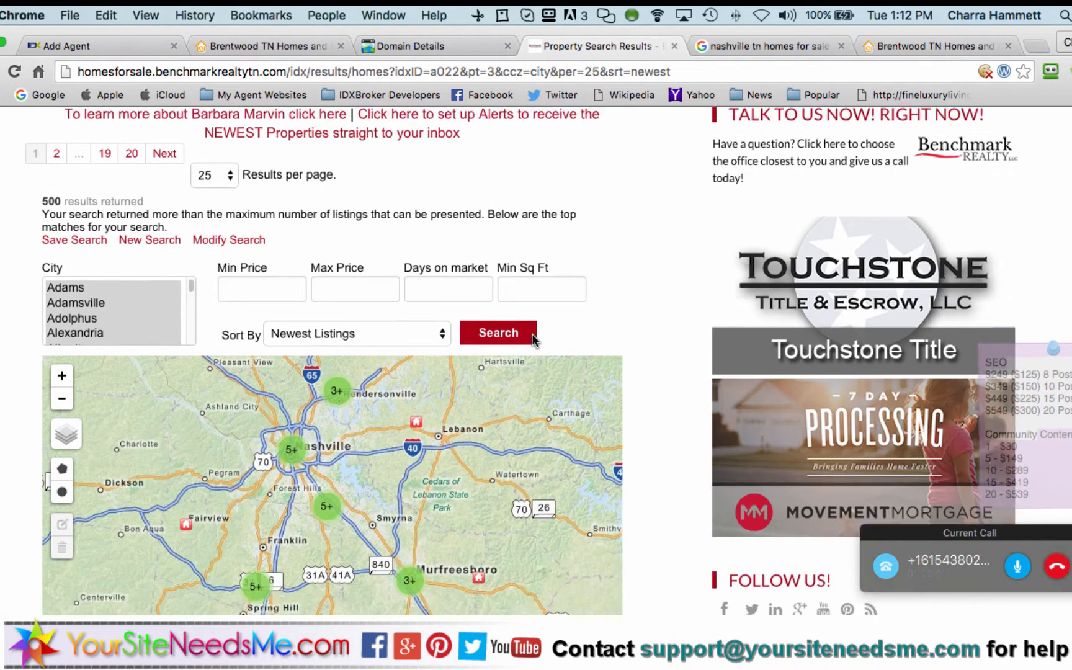
scroll(661, 446, "down", 5)
scroll(658, 445, "down", 2)
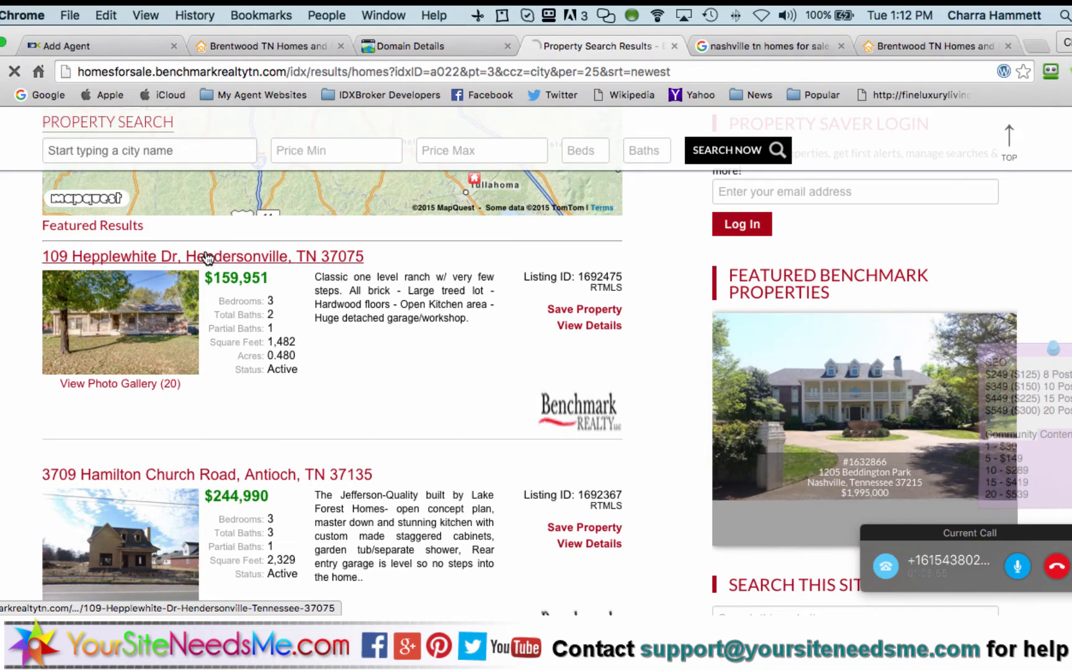
Open the first featured listing, the $159,951 Hendersonville home, and scroll its details
left_click(207, 257)
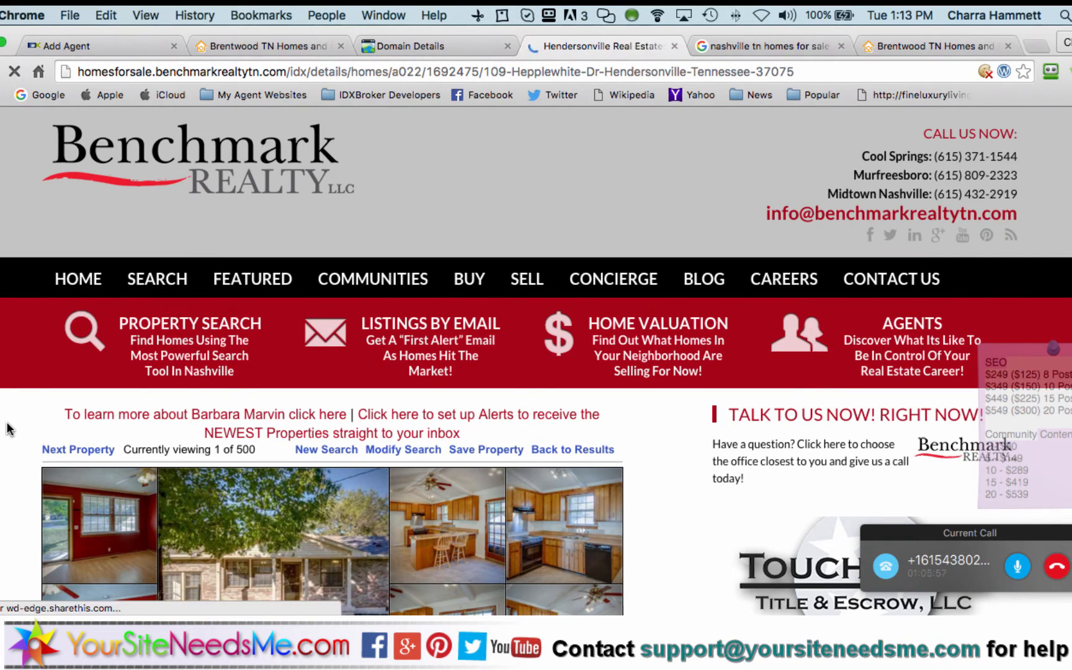
scroll(8, 428, "down", 10)
scroll(8, 428, "down", 8)
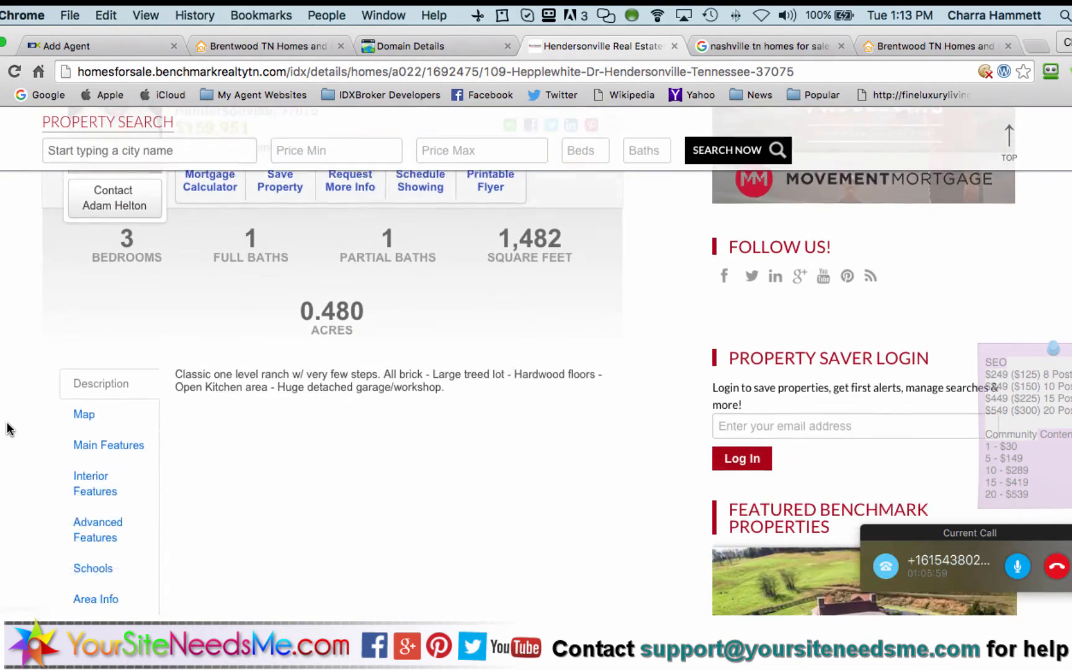
scroll(8, 428, "up", 10)
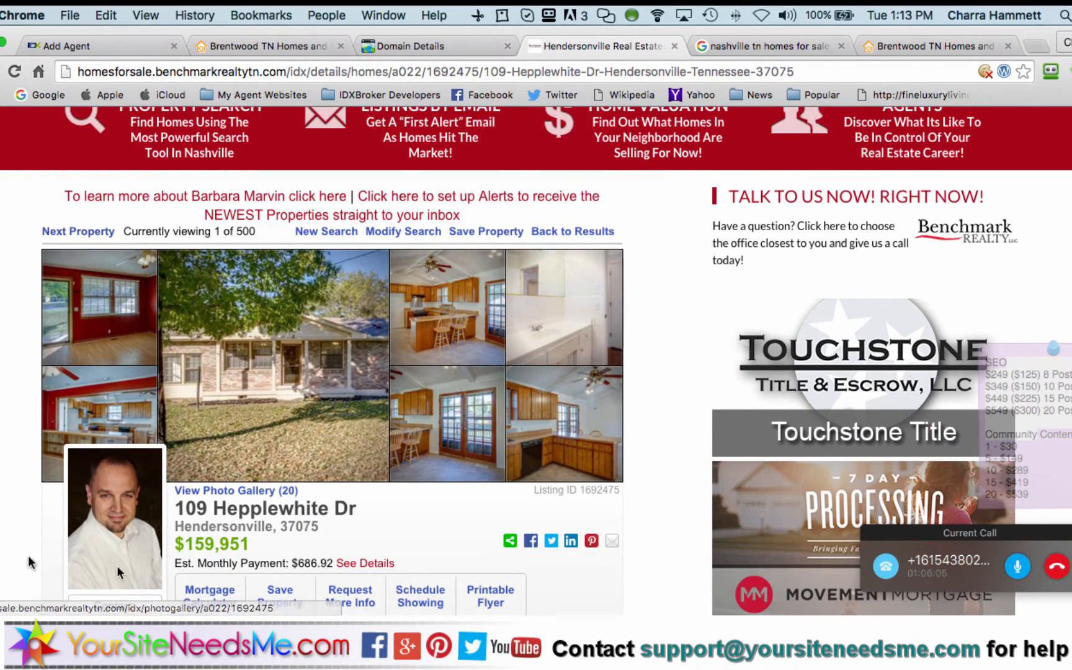
scroll(24, 561, "down", 2)
scroll(335, 359, "up", 1)
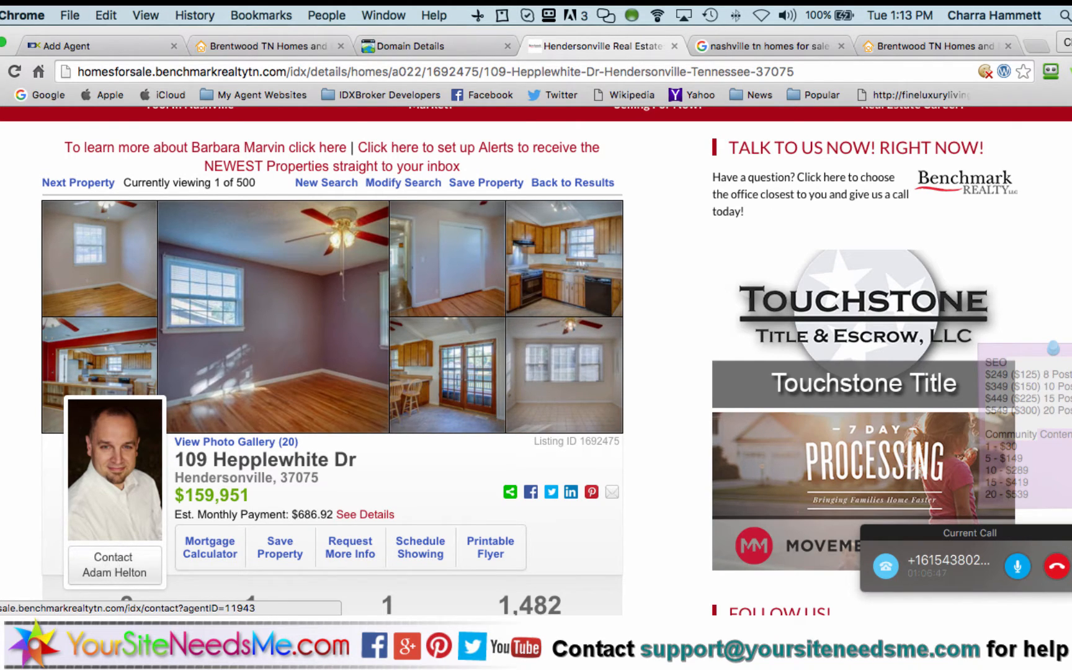
scroll(332, 366, "up", 1)
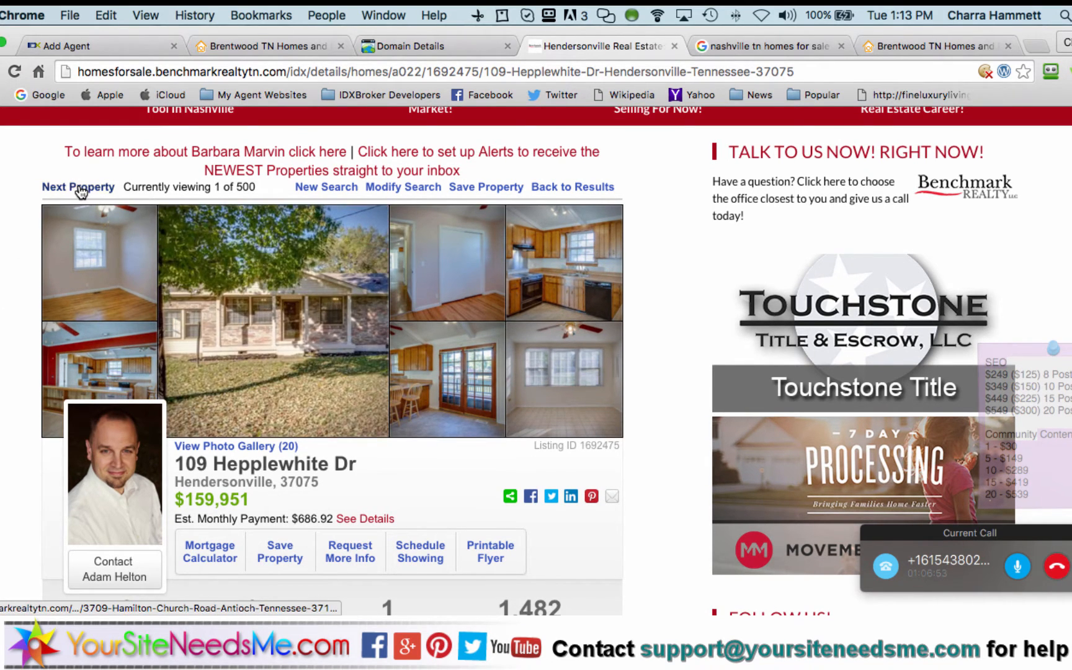
Advance through the search results with Next Property four times
left_click(79, 187)
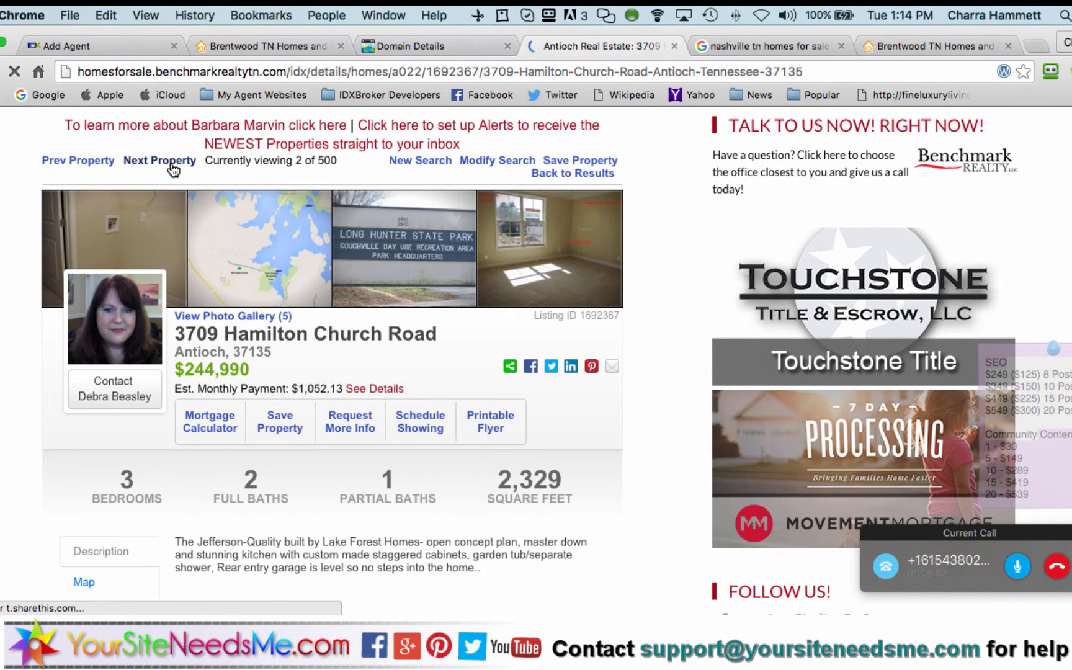
left_click(171, 163)
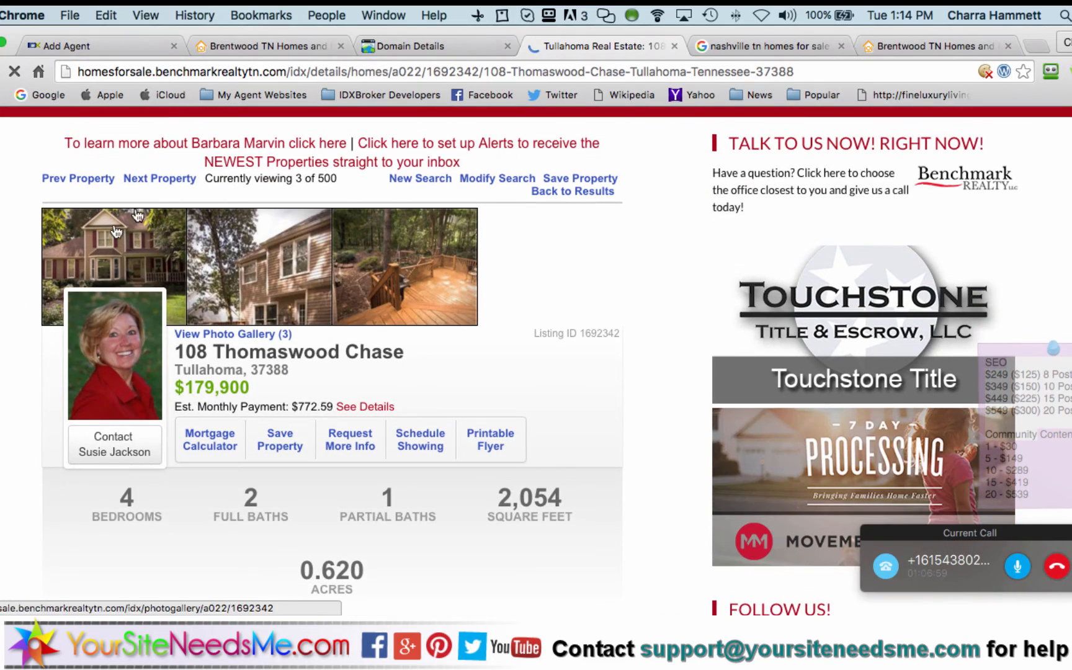
left_click(158, 179)
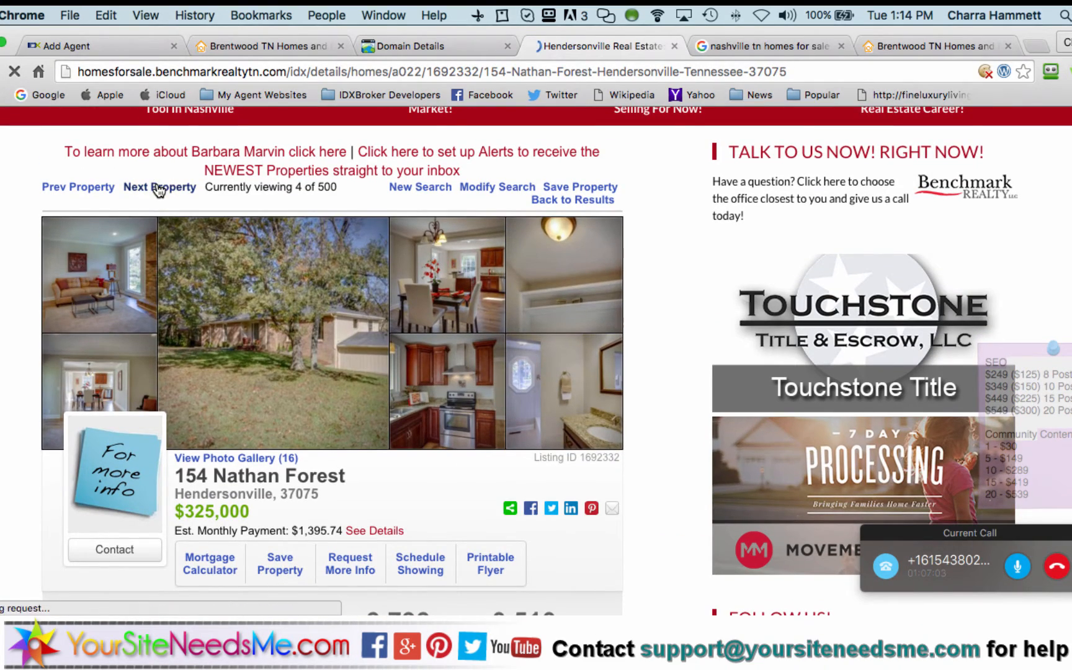
left_click(159, 188)
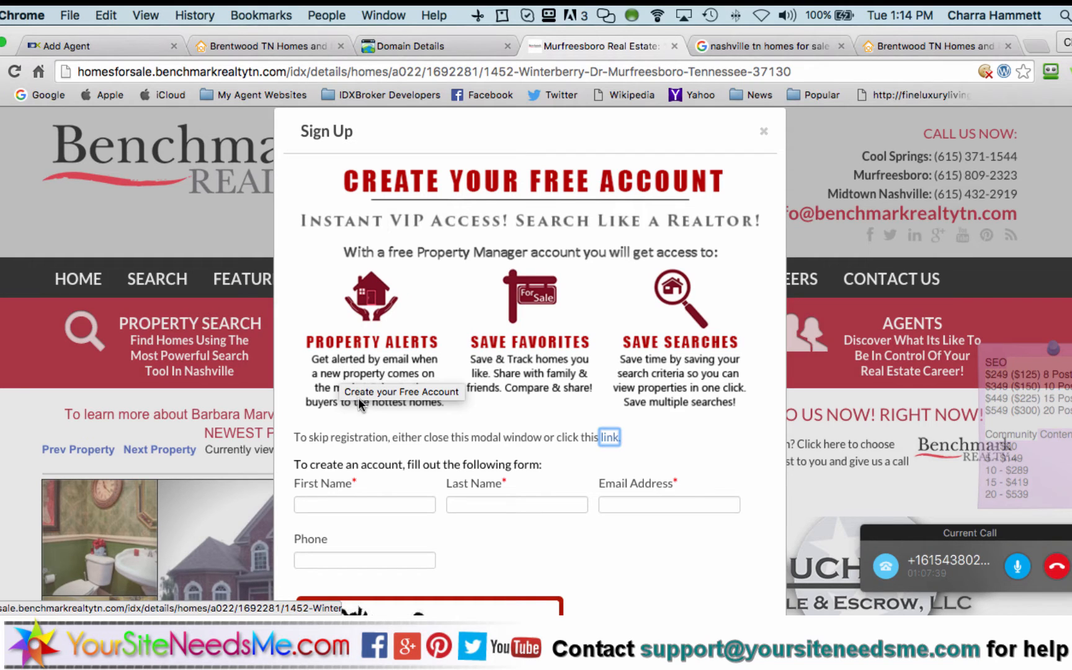
Scroll the current listing and skip the sign-up prompt to see the listing page
scroll(659, 385, "down", 5)
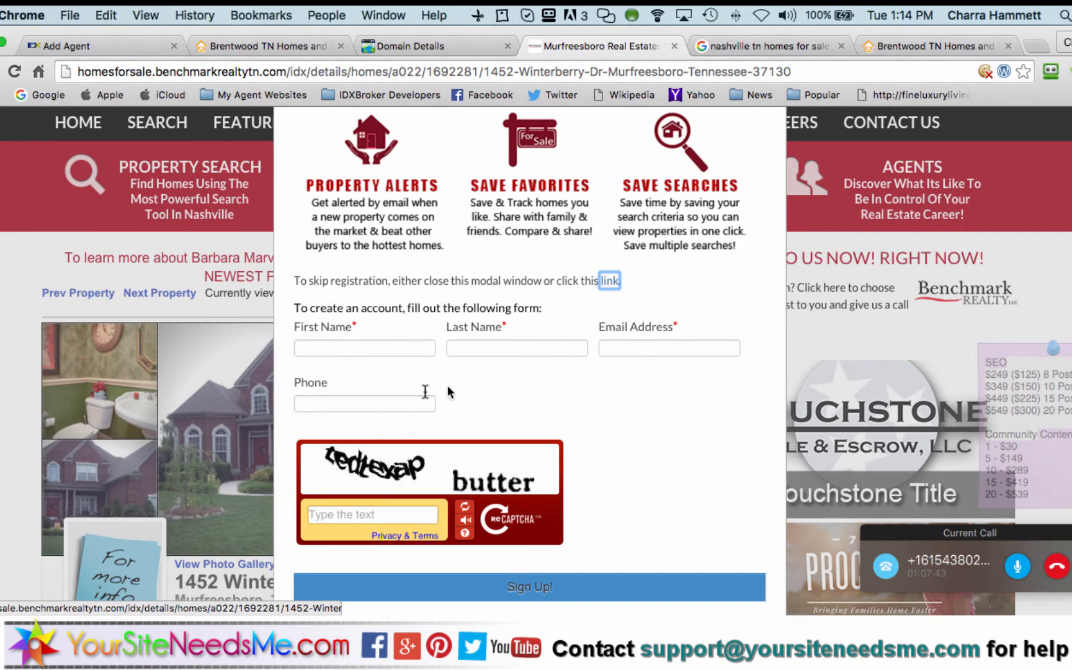
scroll(571, 423, "down", 2)
scroll(570, 417, "down", 2)
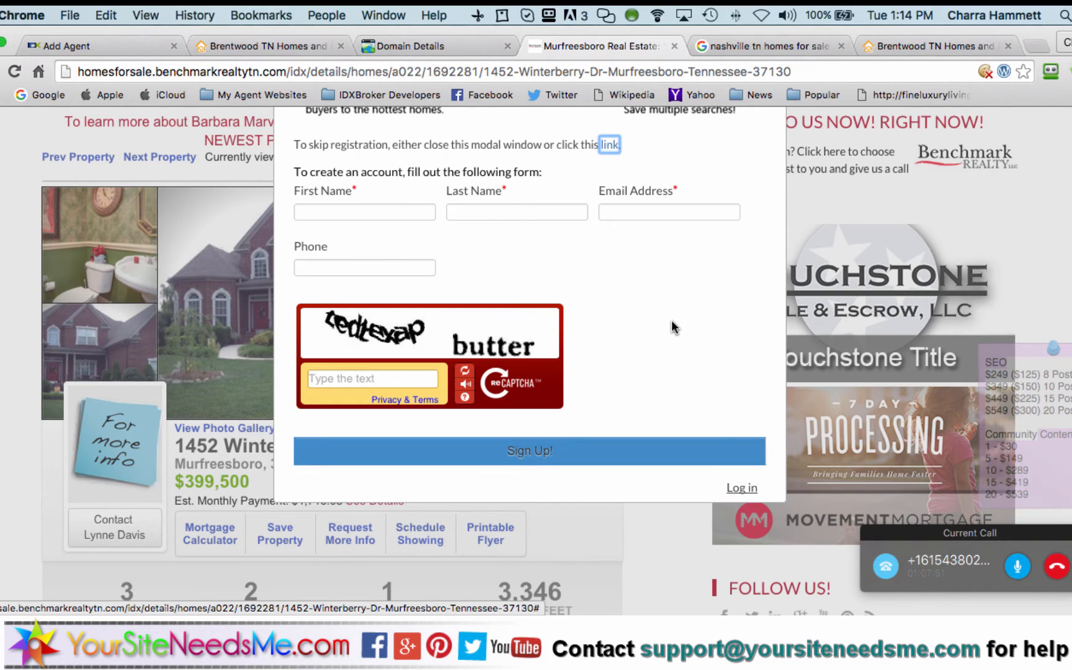
scroll(671, 320, "up", 5)
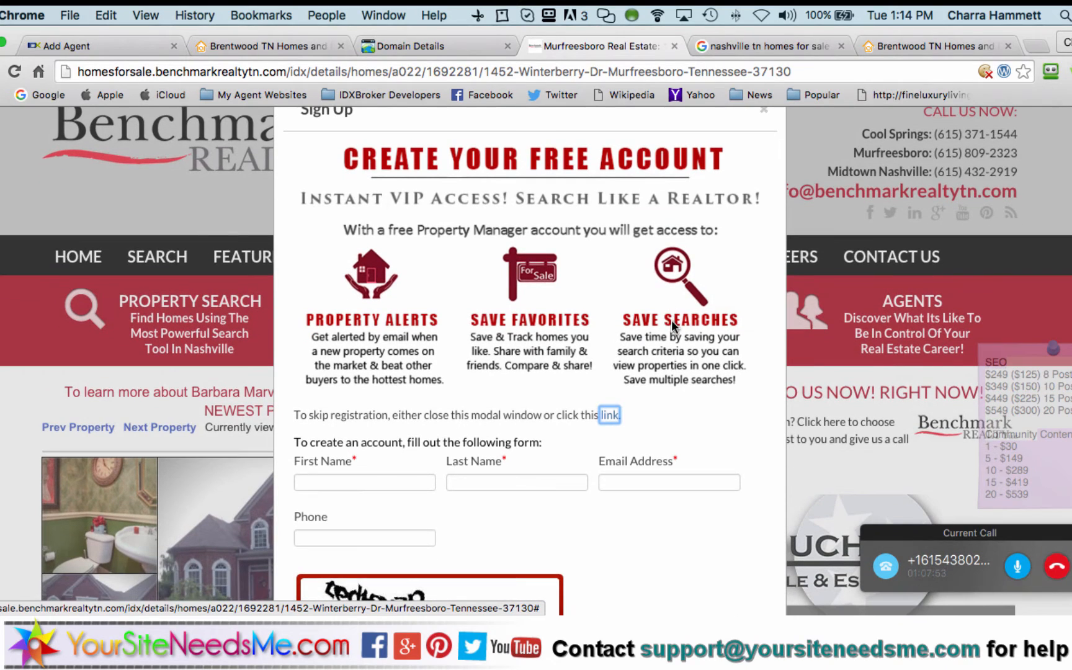
left_click(609, 414)
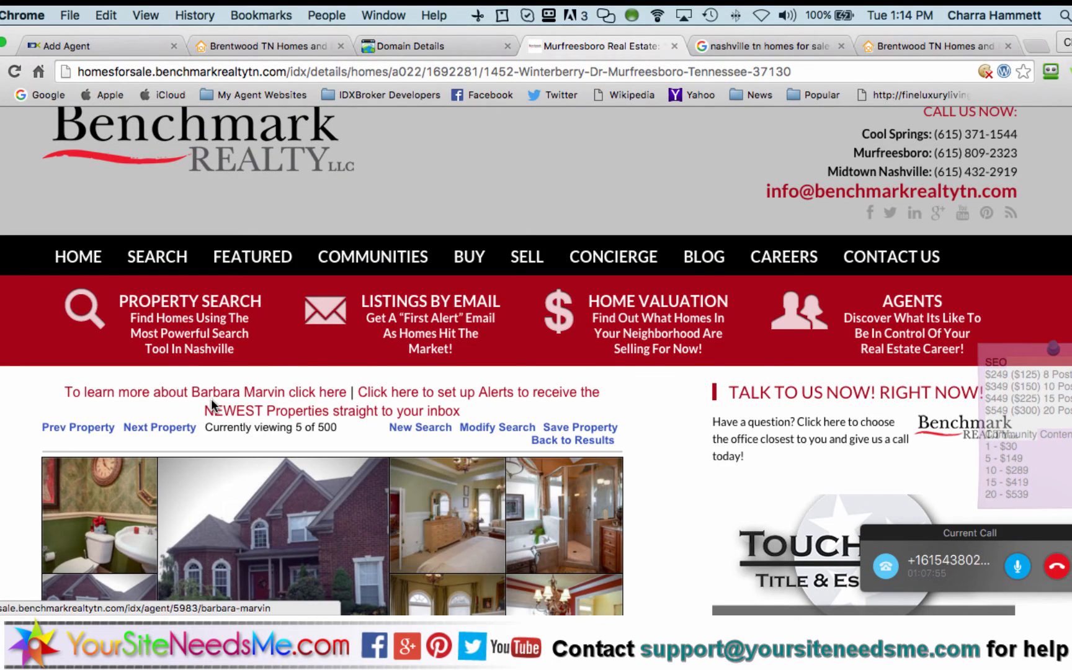
left_click(178, 428)
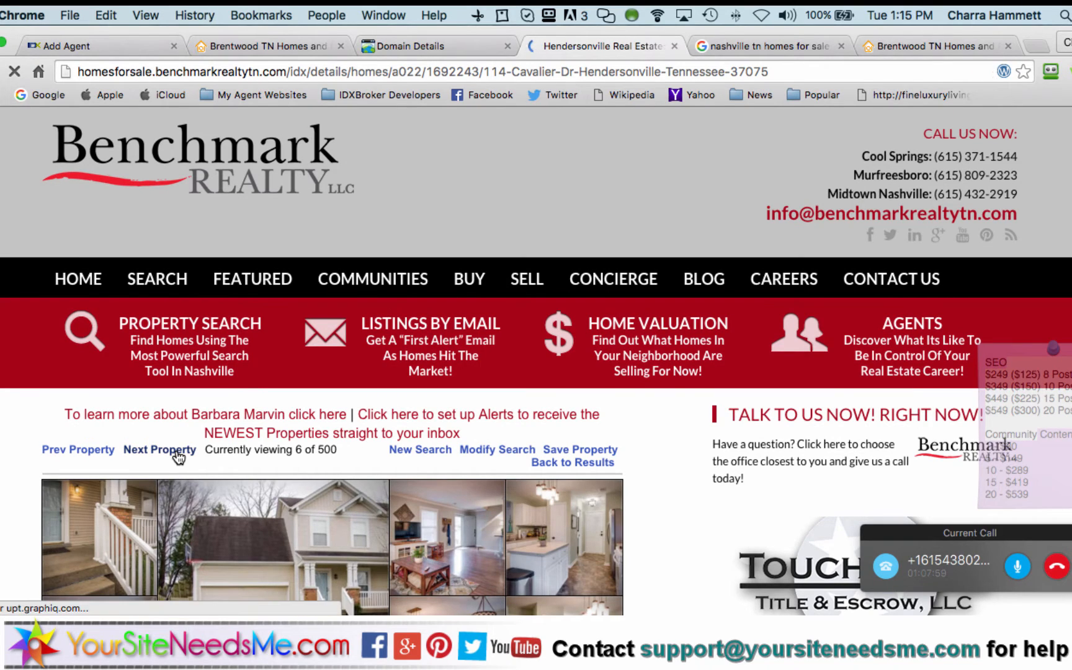
left_click(178, 450)
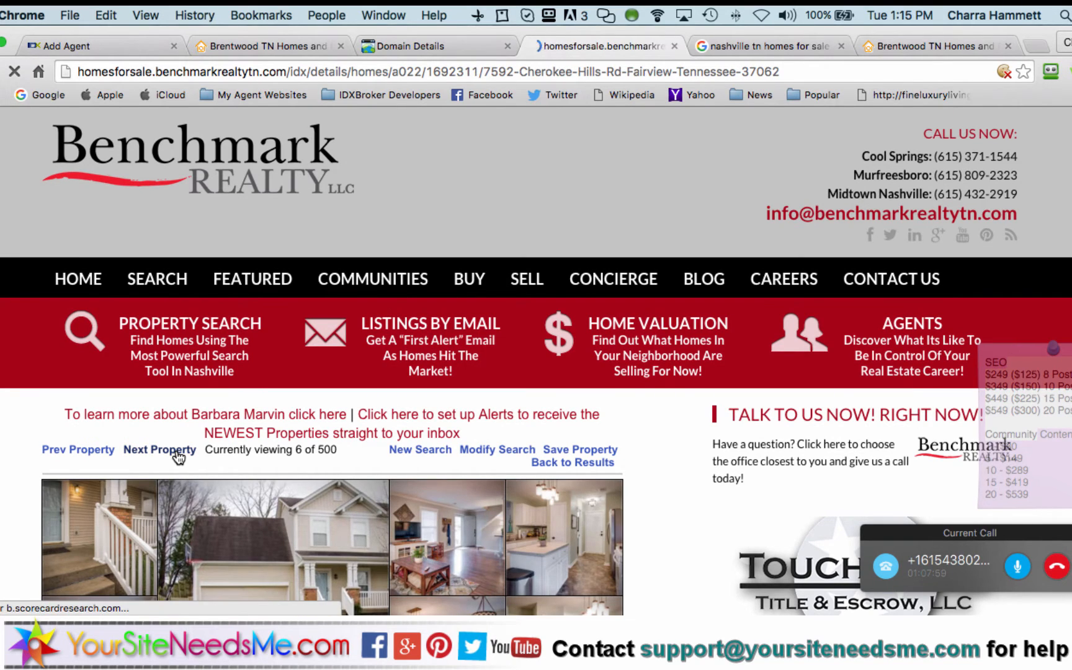
left_click(178, 450)
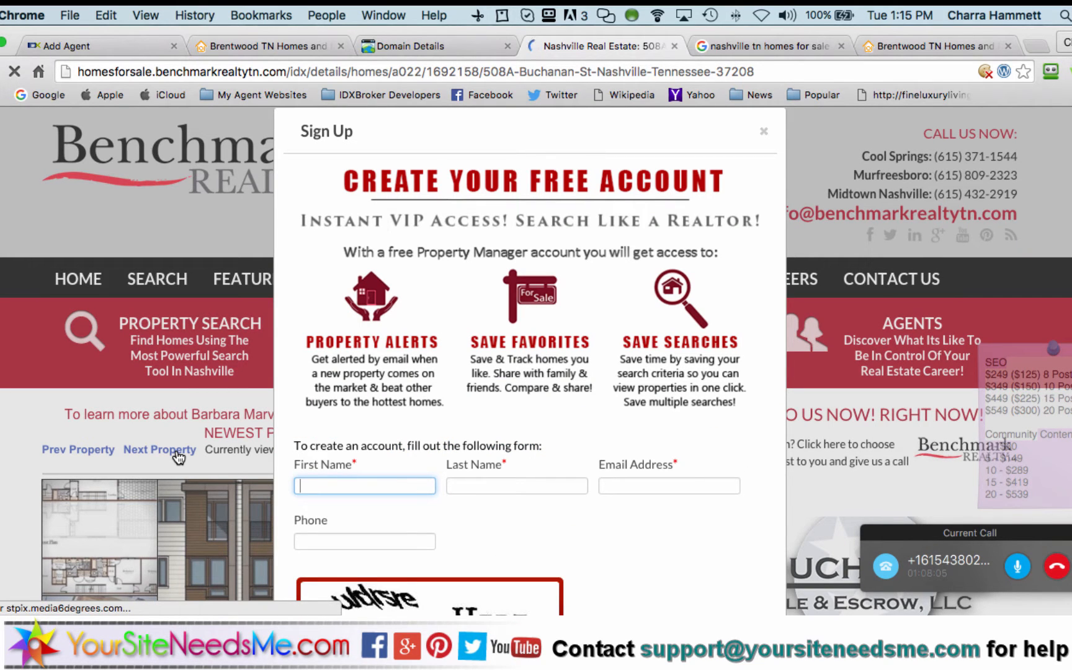
scroll(178, 457, "down", 10)
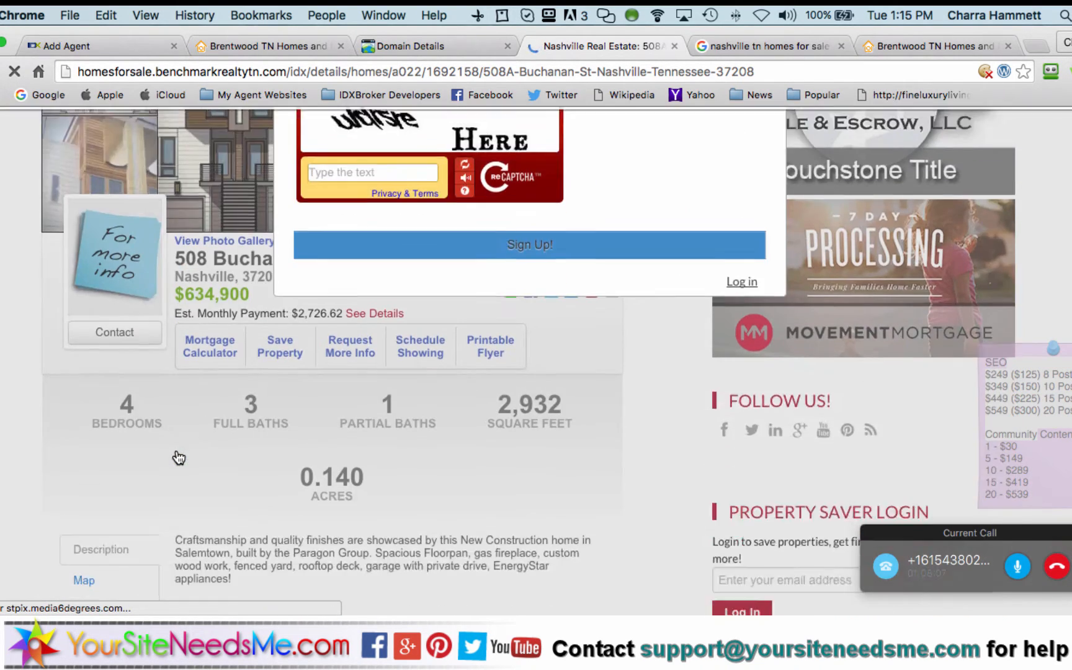
scroll(178, 458, "up", 7)
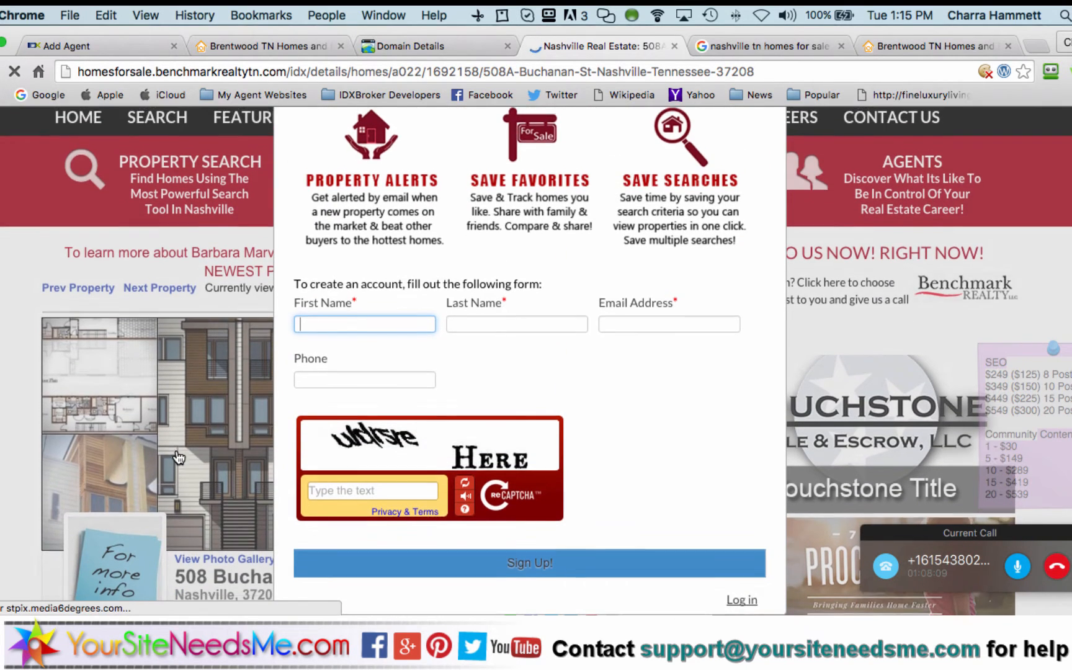
scroll(178, 458, "up", 2)
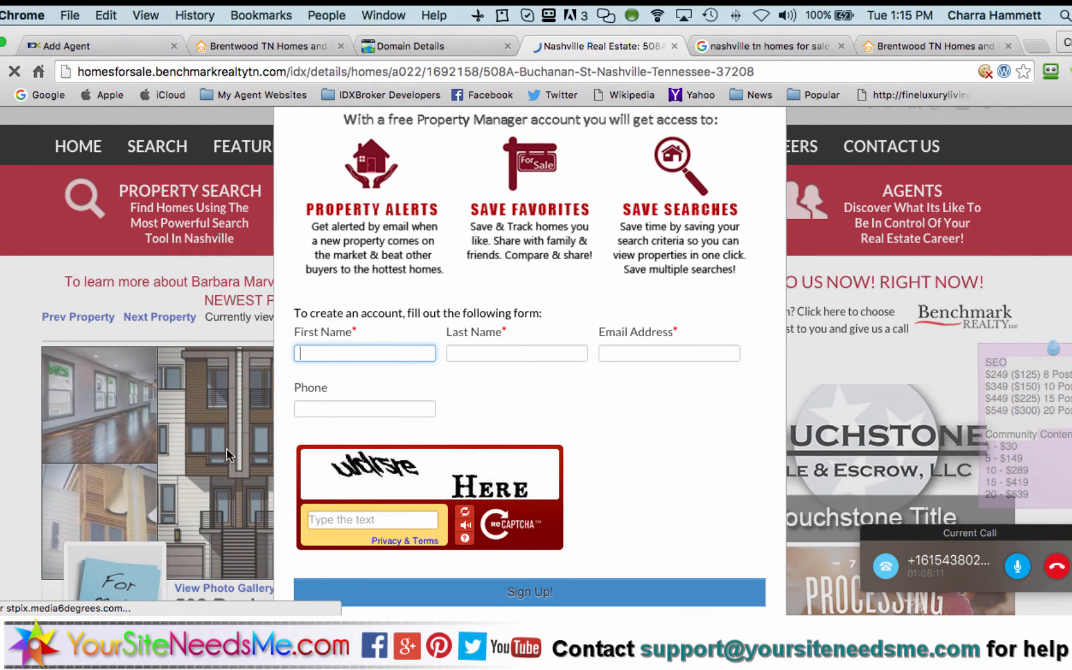
scroll(487, 348, "up", 4)
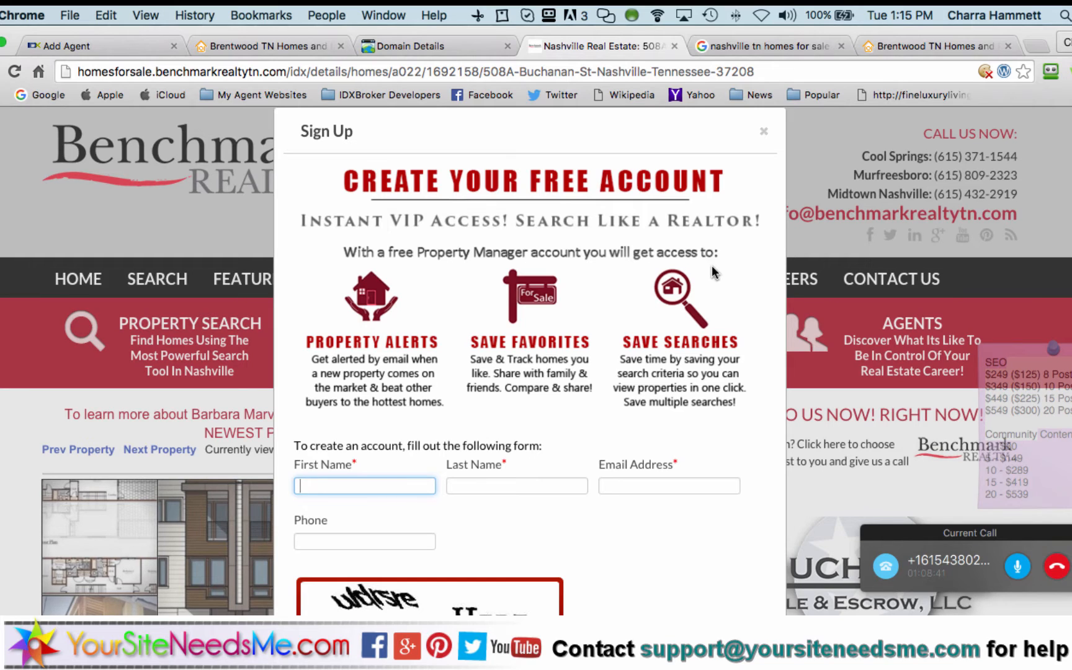
Dismiss the sign-up popup and run the property search from the search form
left_click(762, 134)
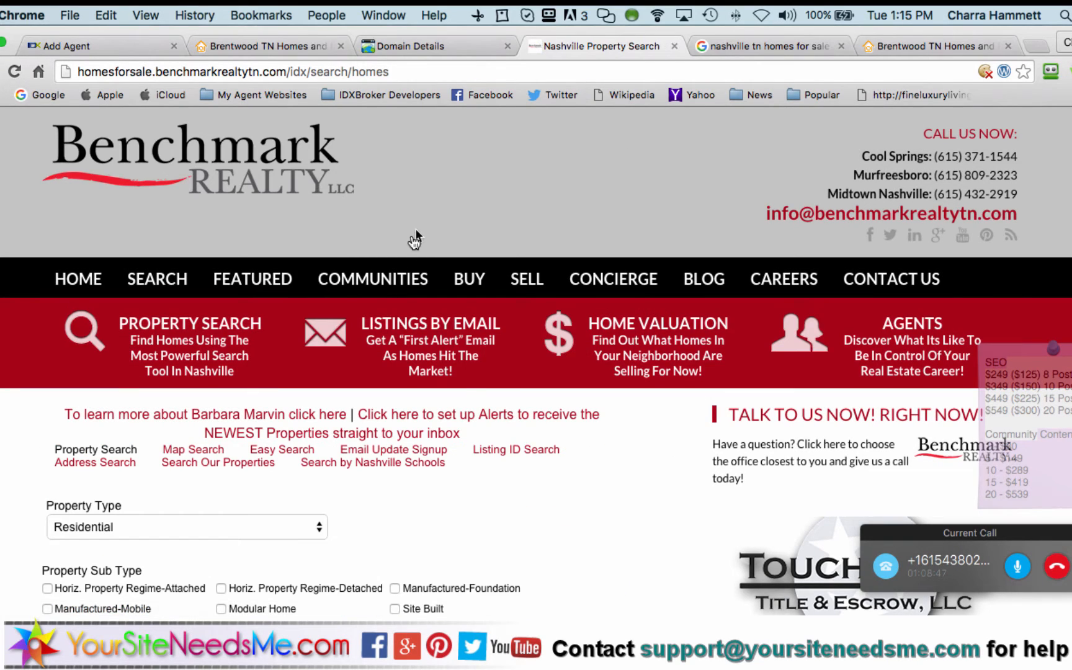
scroll(536, 512, "down", 15)
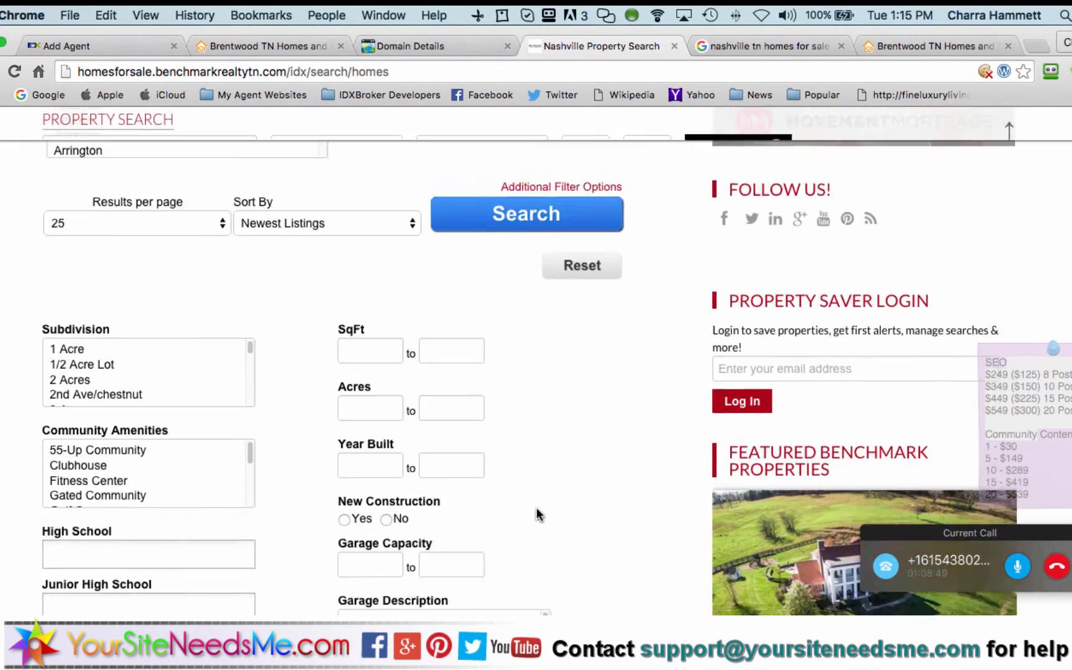
scroll(537, 514, "down", 20)
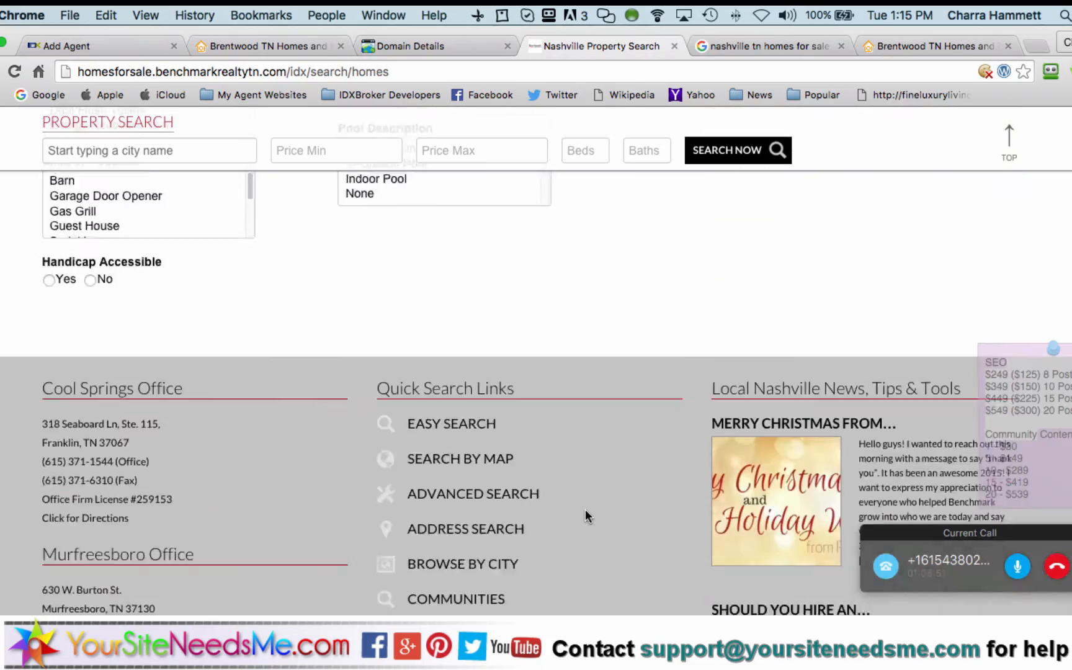
scroll(585, 508, "up", 20)
scroll(584, 514, "down", 6)
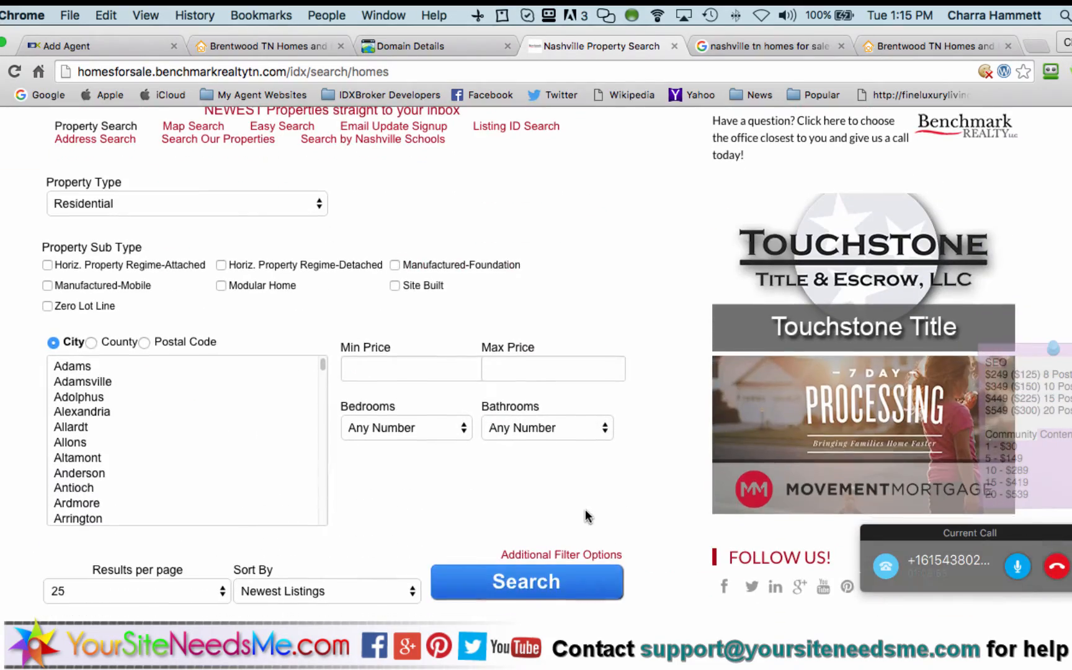
left_click(535, 579)
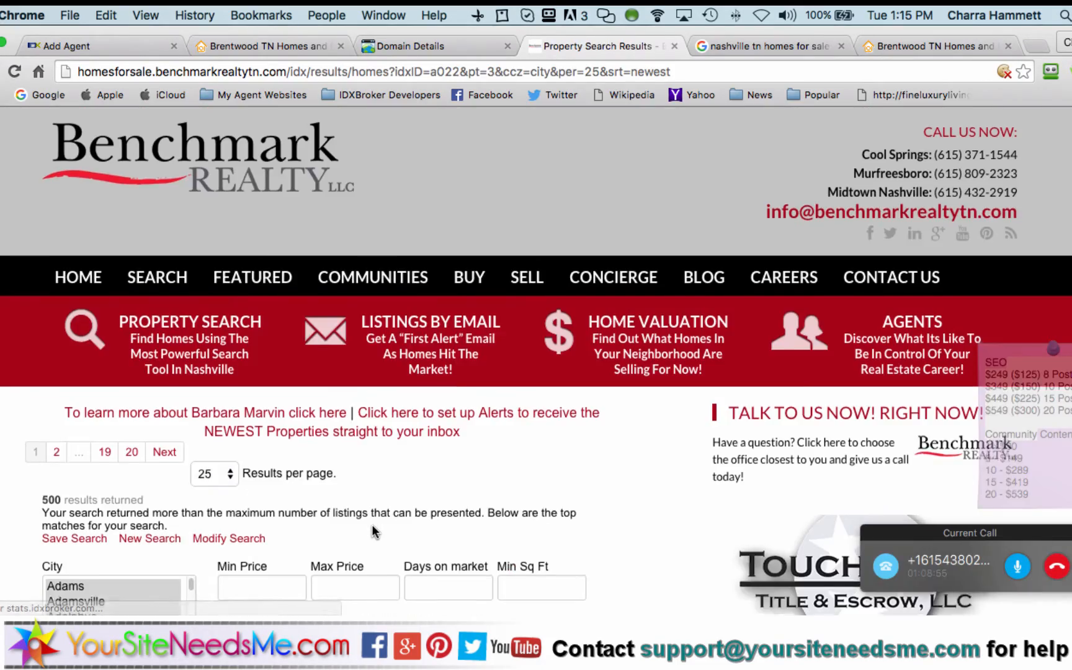
scroll(502, 521, "down", 20)
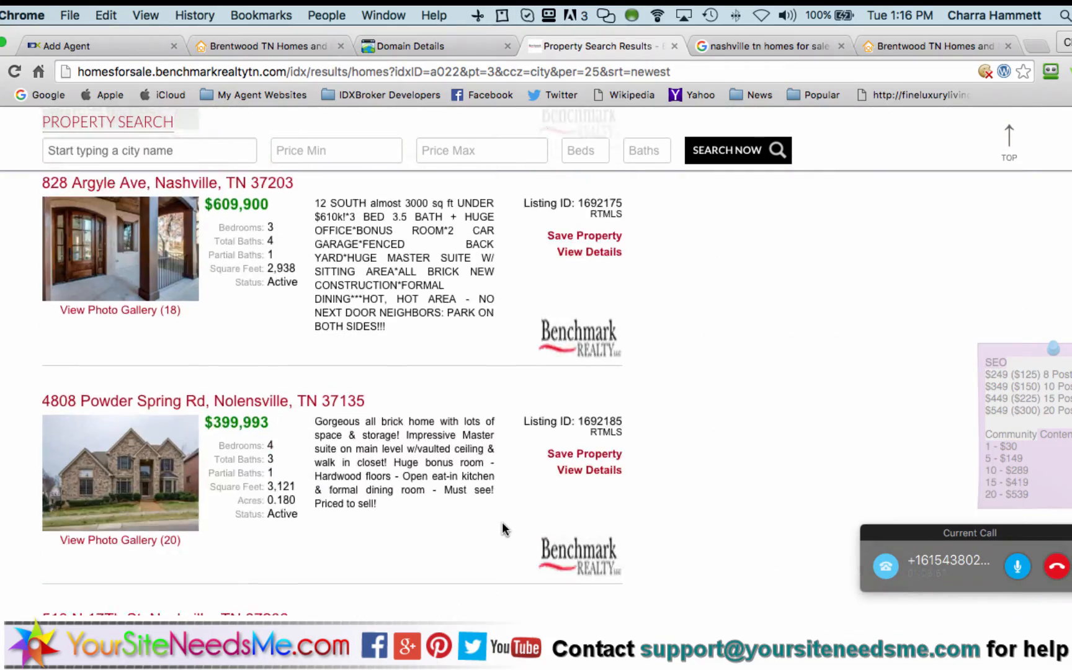
scroll(502, 523, "down", 20)
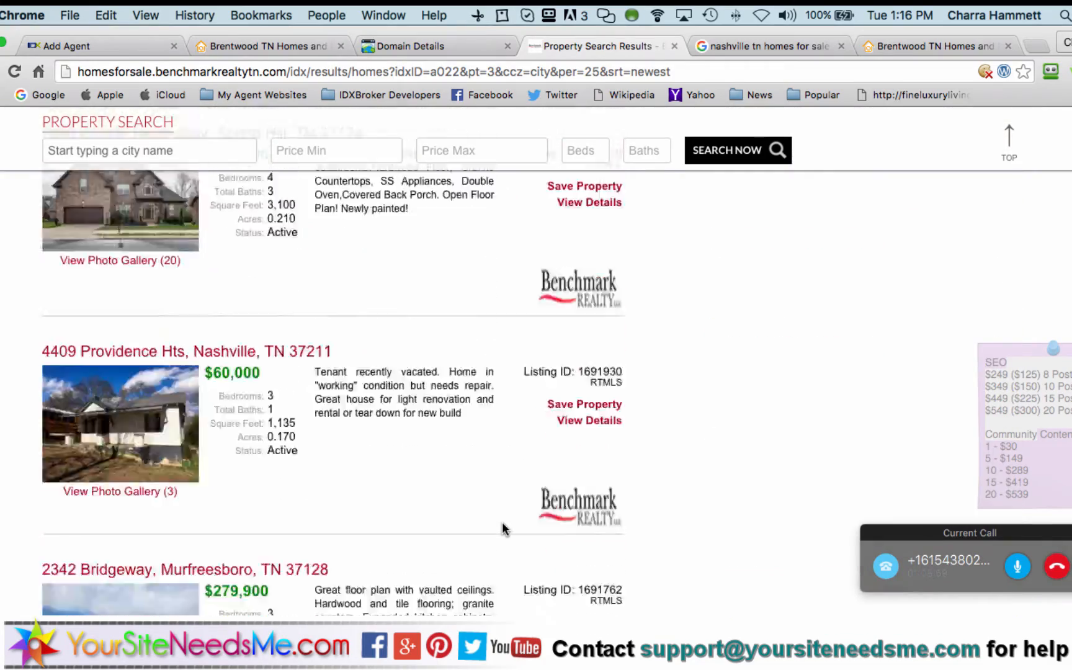
scroll(501, 523, "down", 12)
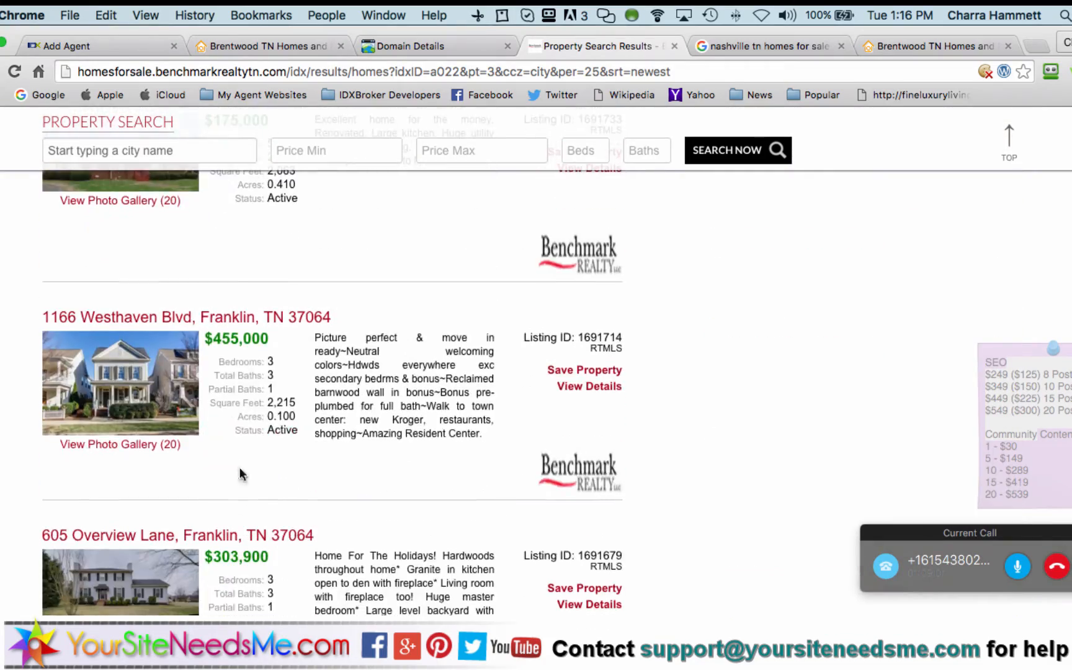
left_click(220, 318)
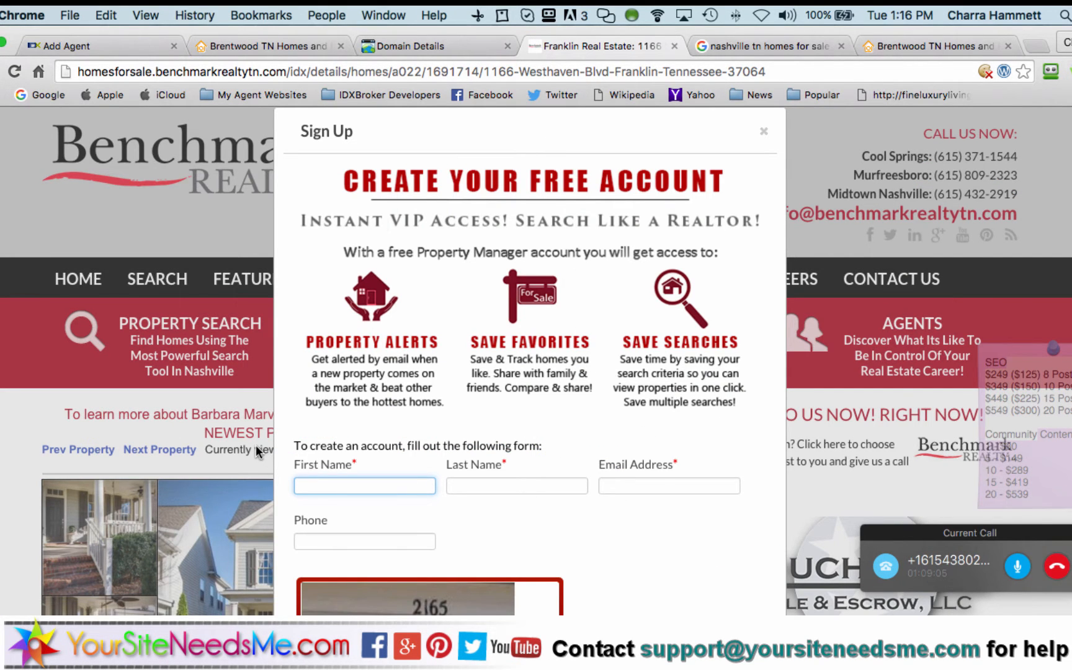
scroll(256, 444, "down", 10)
scroll(255, 444, "up", 4)
scroll(255, 445, "up", 6)
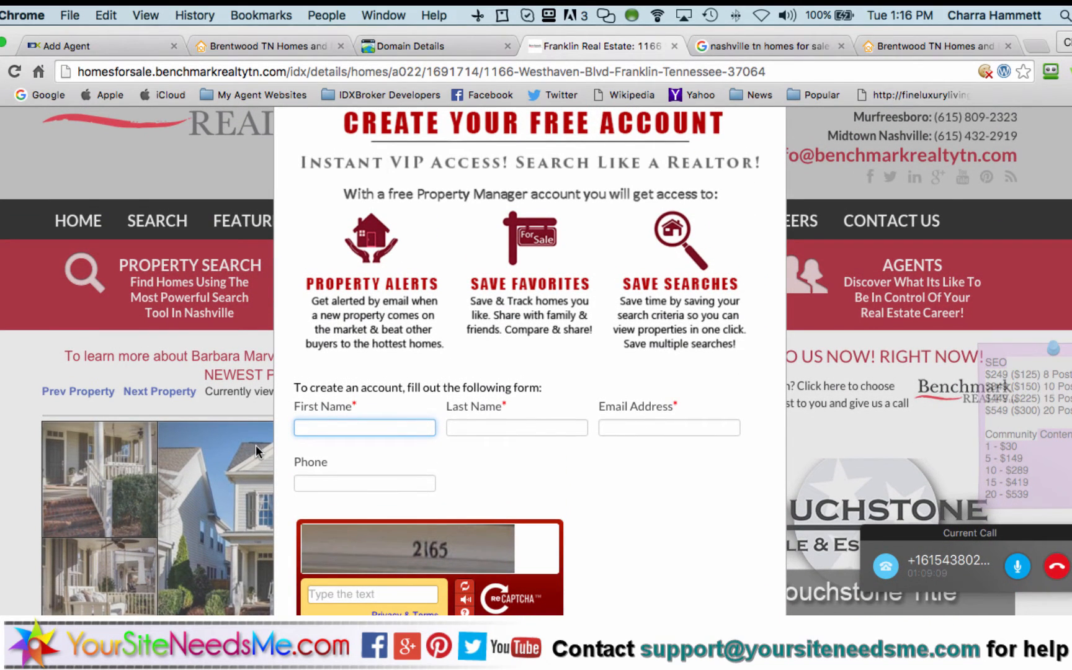
scroll(493, 426, "up", 2)
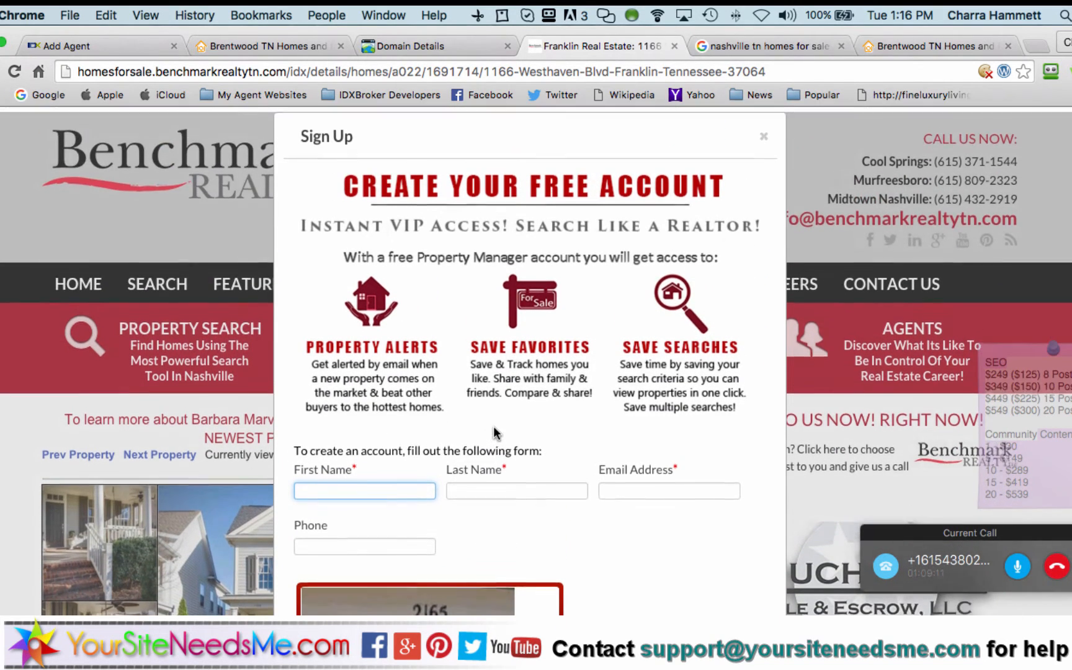
left_click(763, 134)
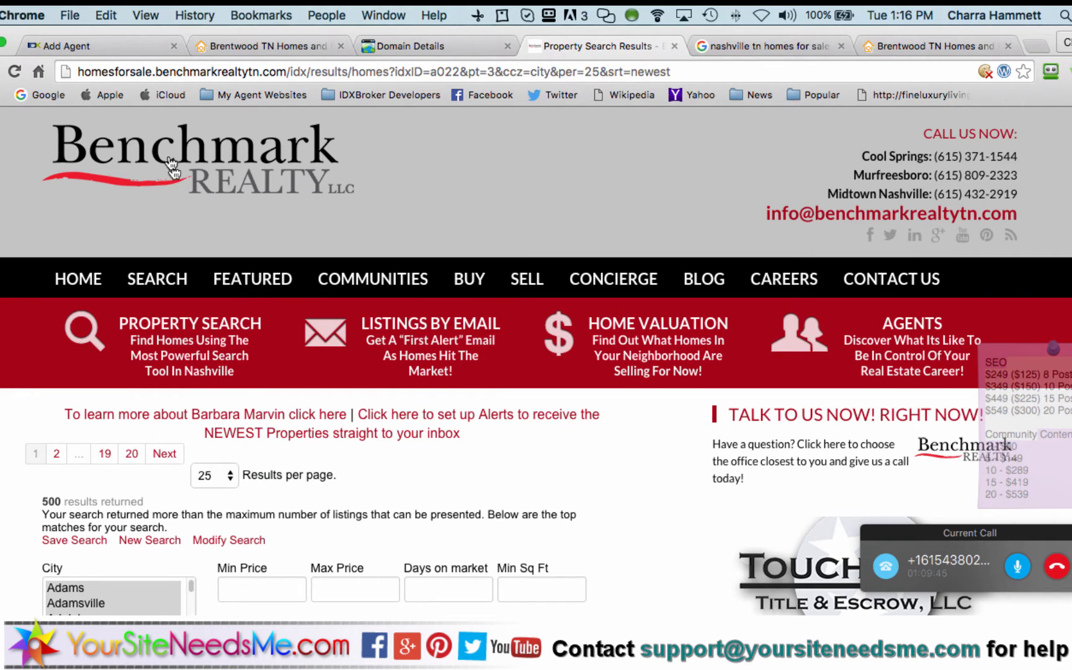
Add a new line of underscores below 'inbox' in the agent Sub-Header editor and save
left_click(105, 45)
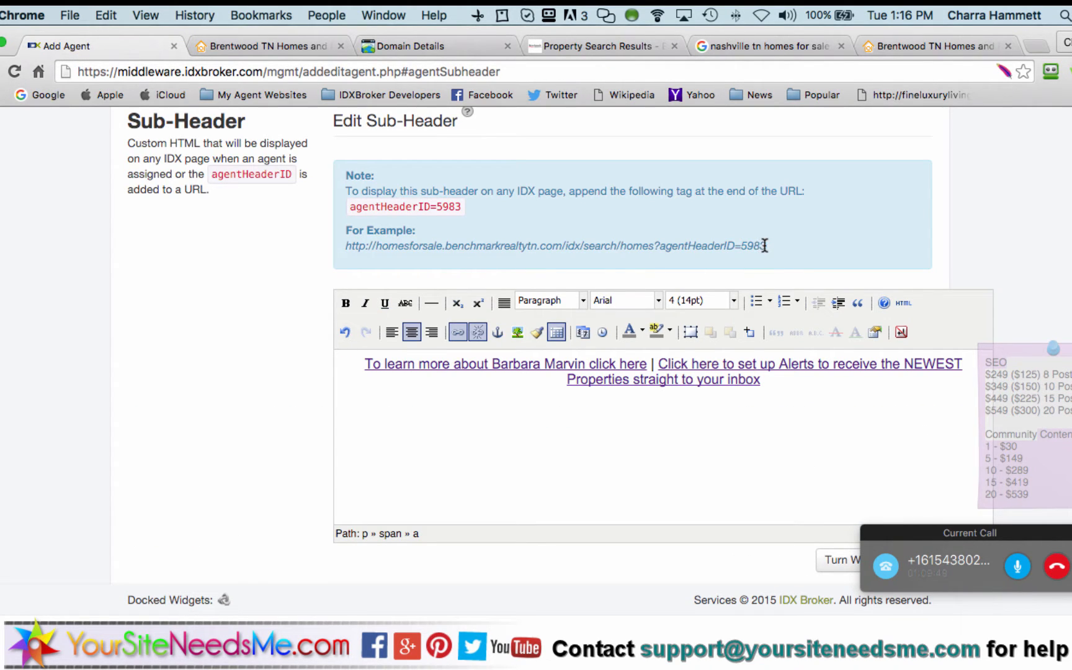
left_click_drag(761, 245, 652, 246)
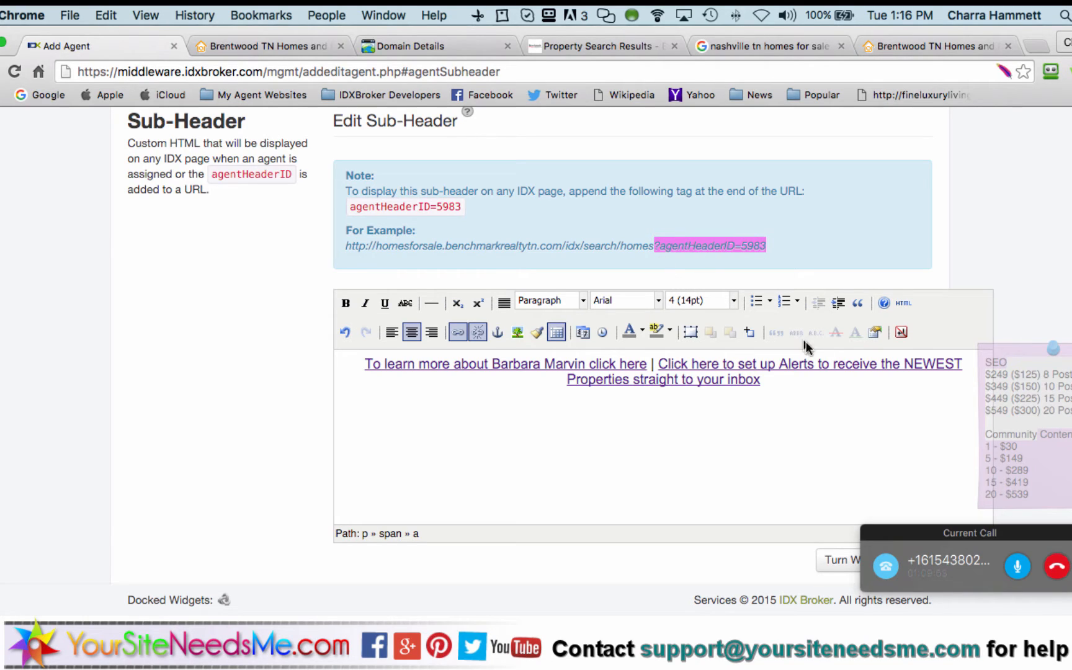
left_click(797, 392)
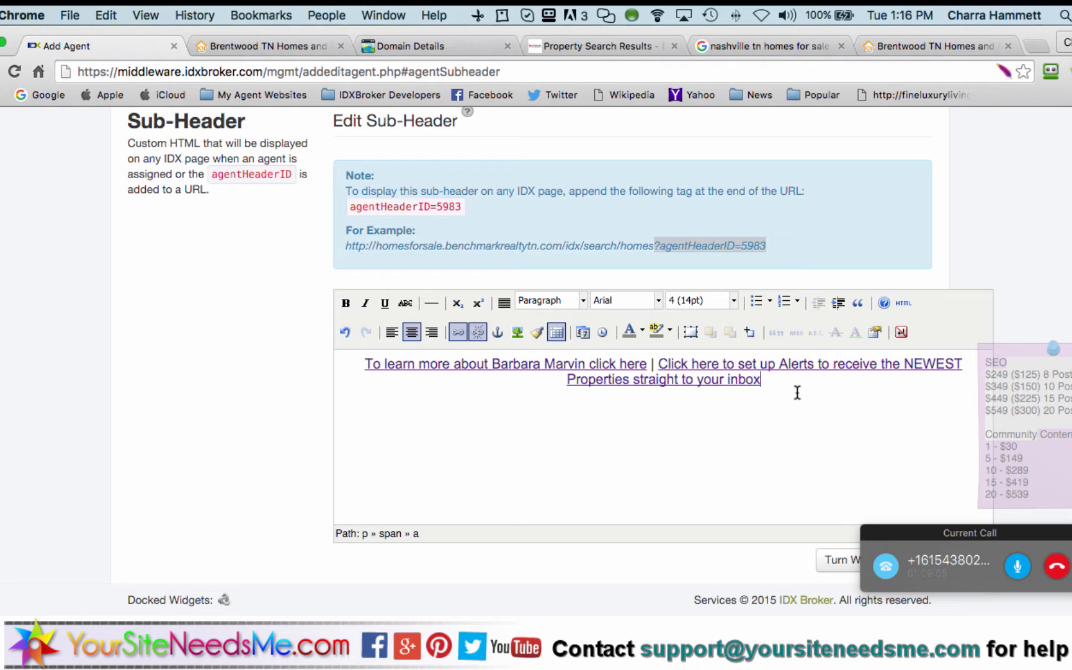
key("Return")
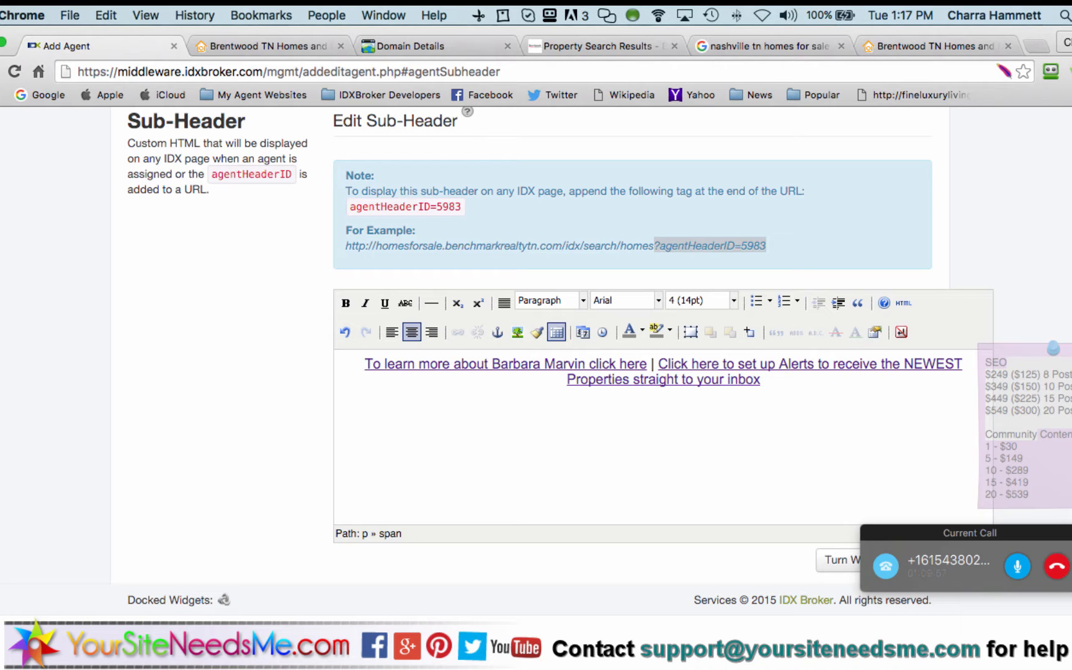
type("_____________________________________________________________")
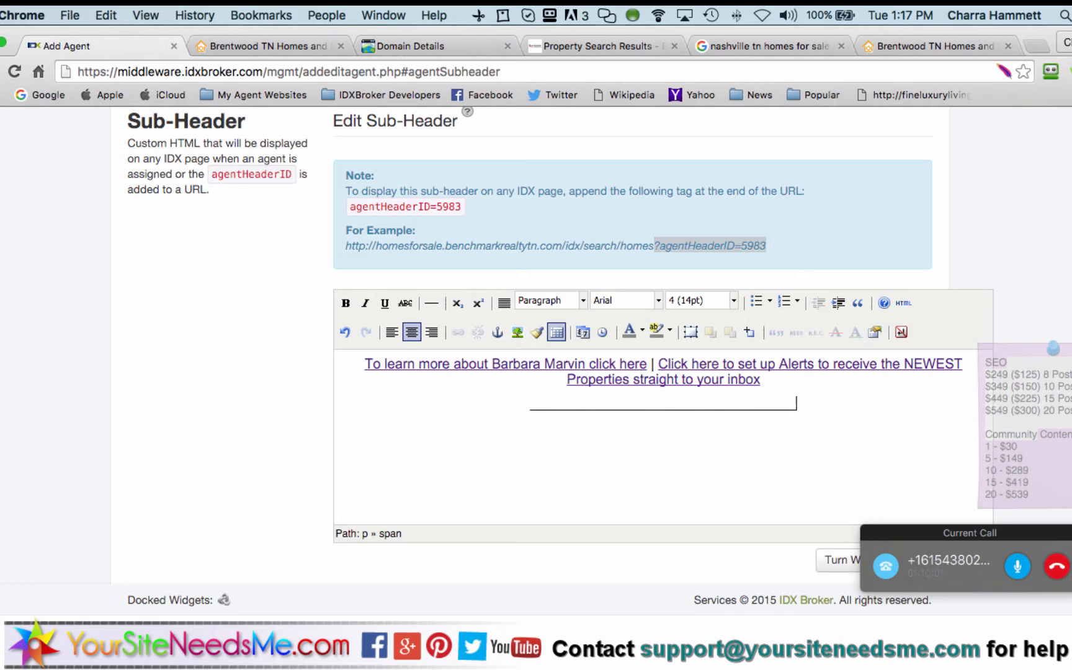
type("____________________________")
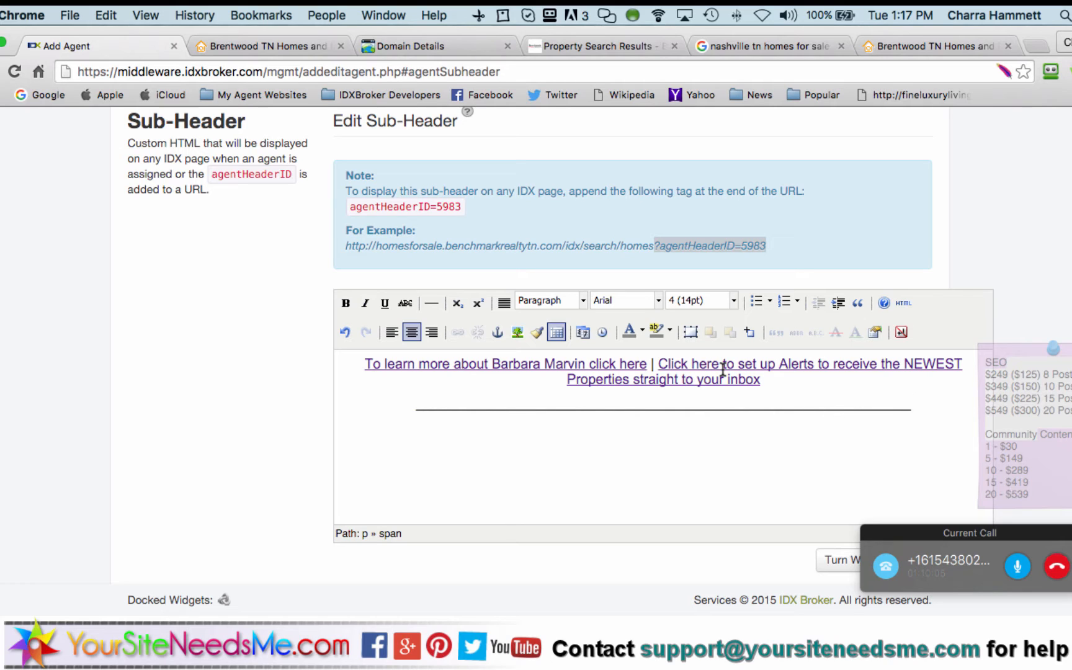
scroll(316, 419, "down", 3)
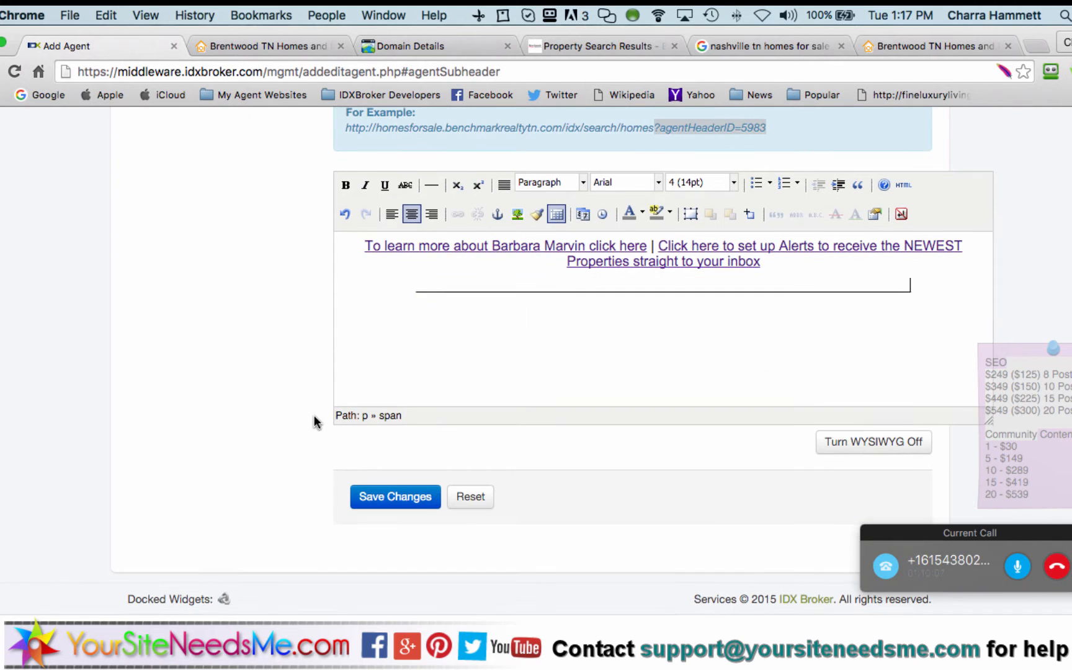
left_click(390, 504)
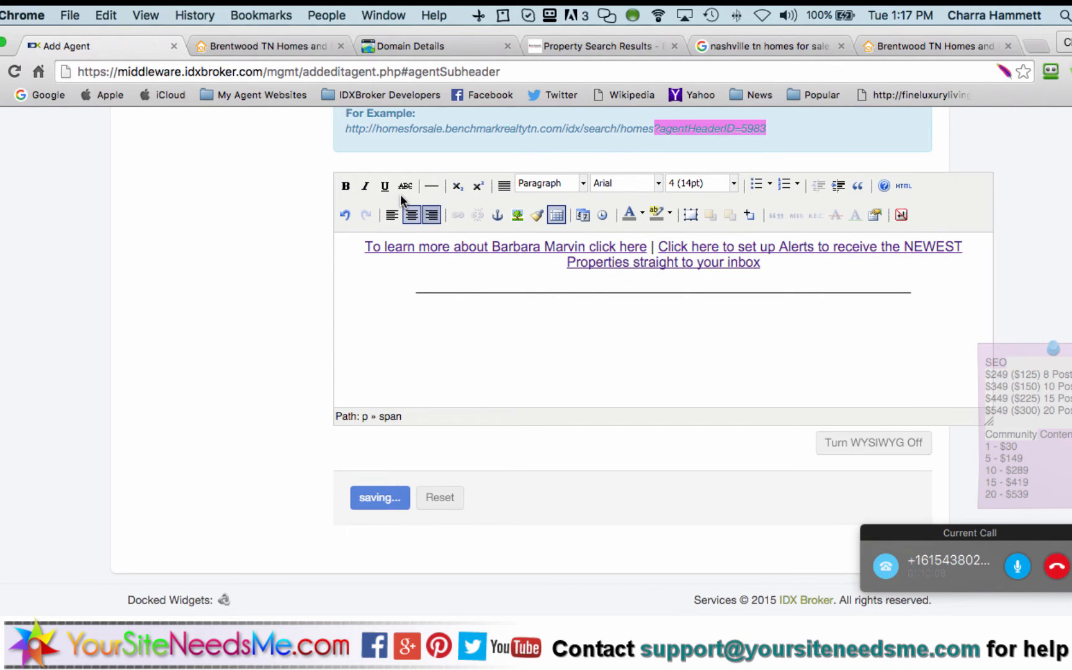
left_click(610, 45)
left_click(578, 73)
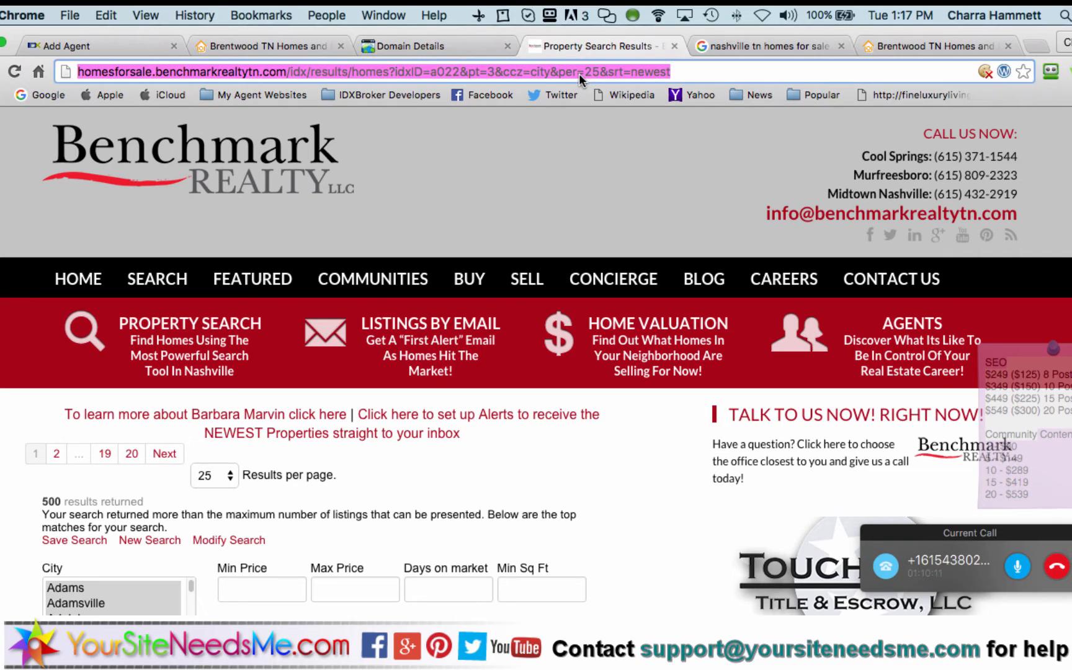
key("Return")
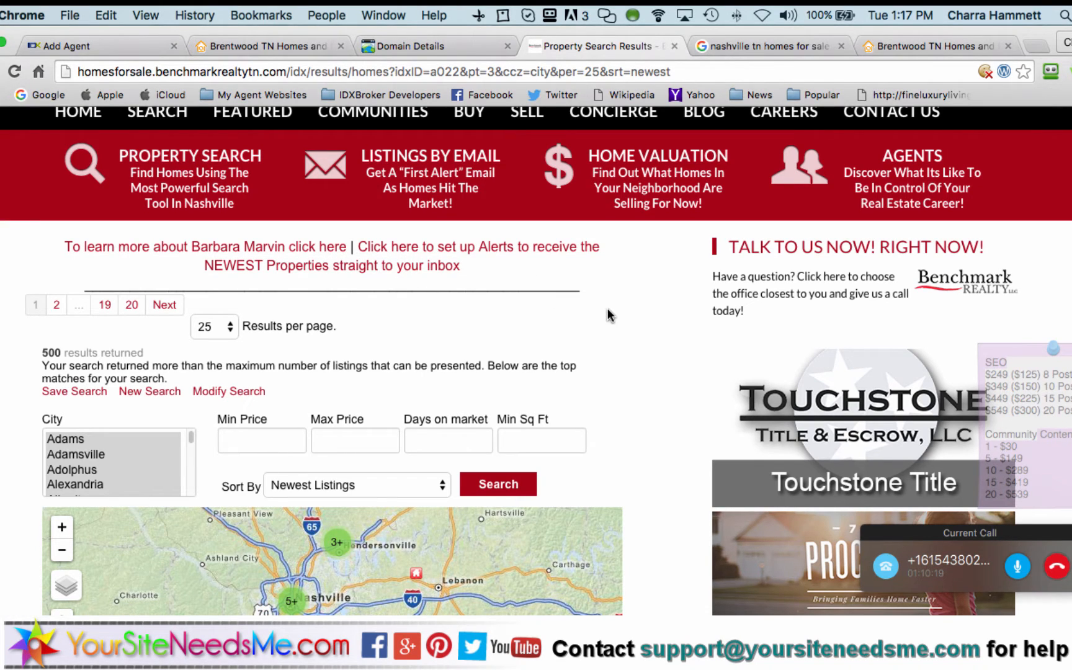
left_click(127, 48)
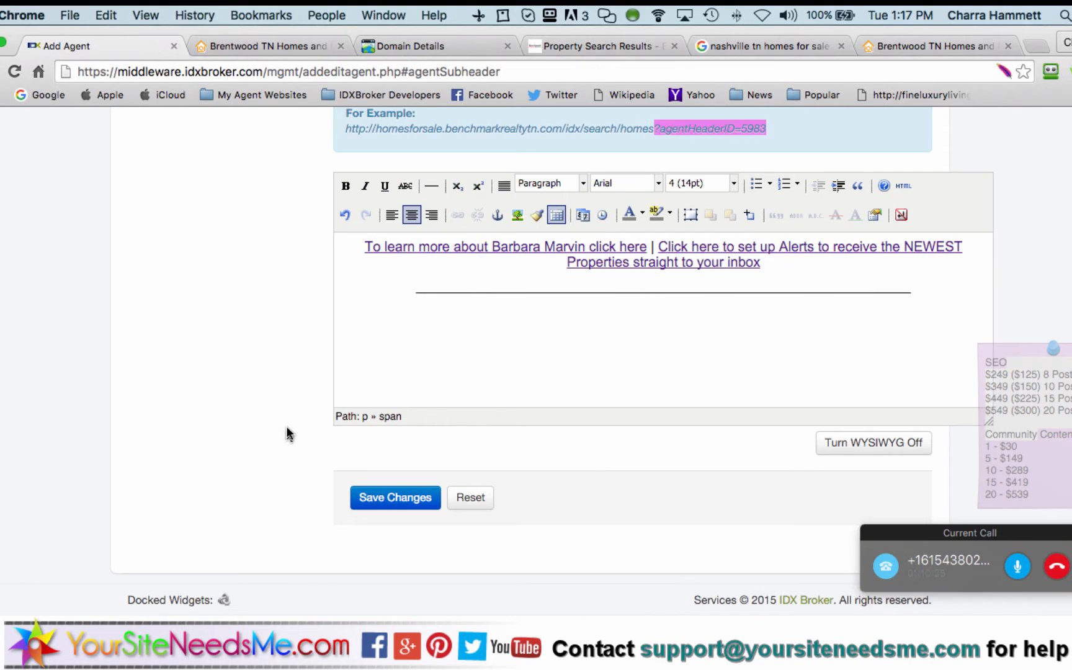
scroll(287, 428, "up", 4)
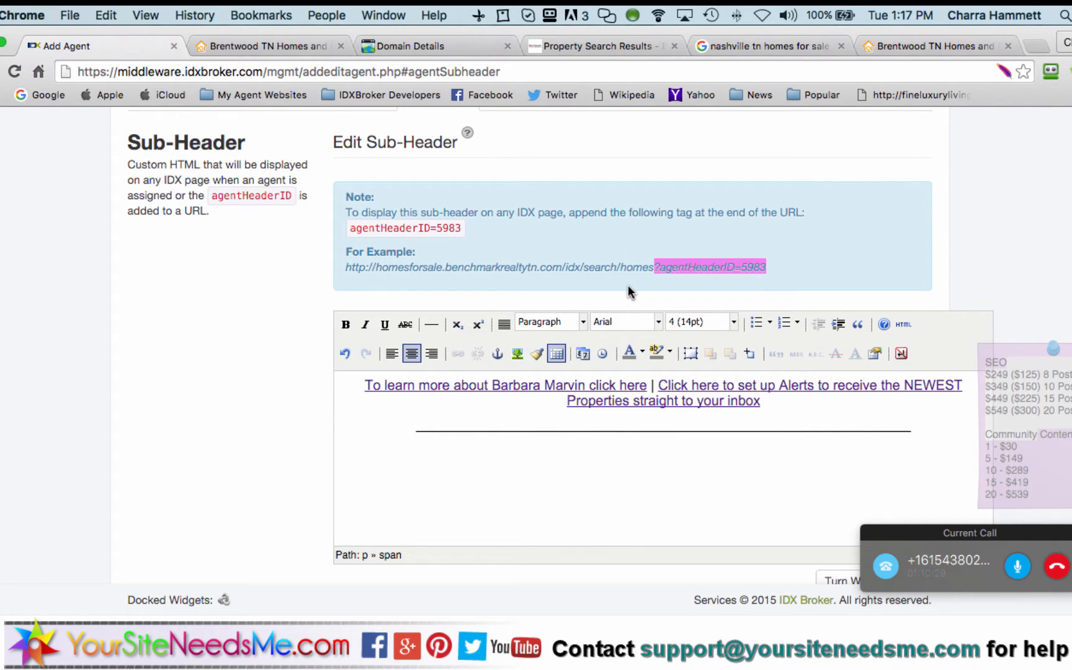
left_click(762, 266)
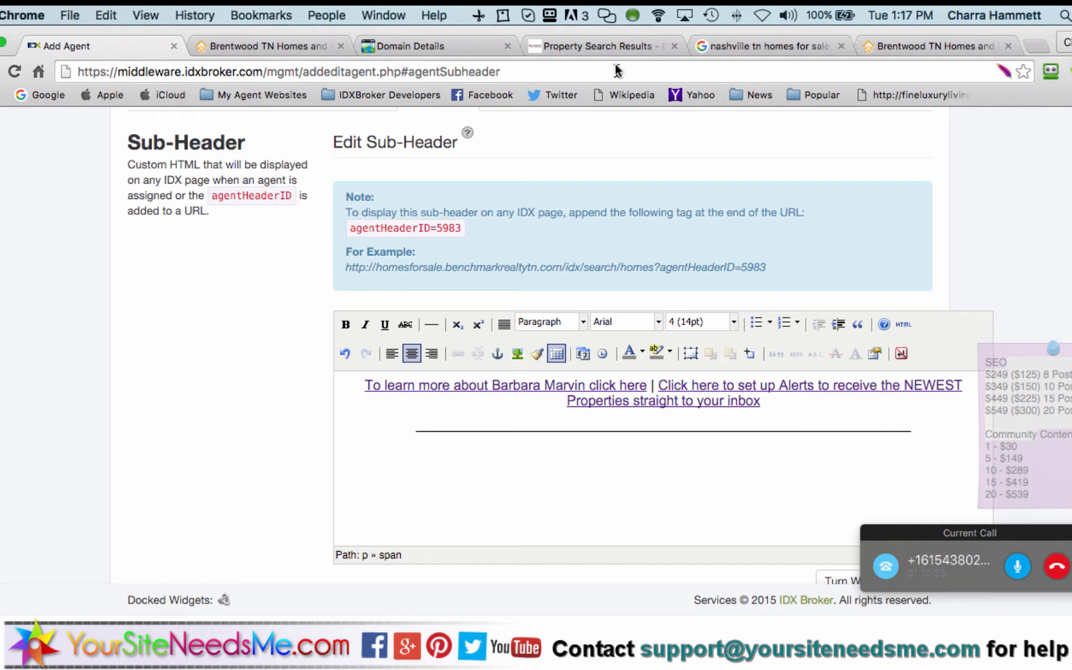
left_click(611, 47)
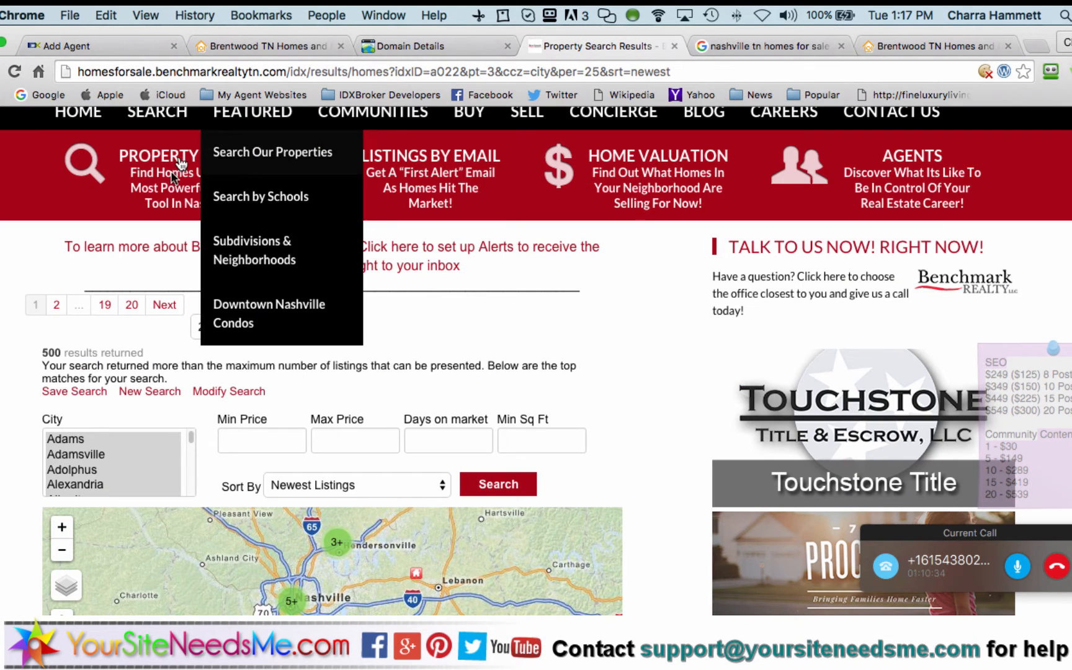
left_click(151, 71)
double_click(151, 71)
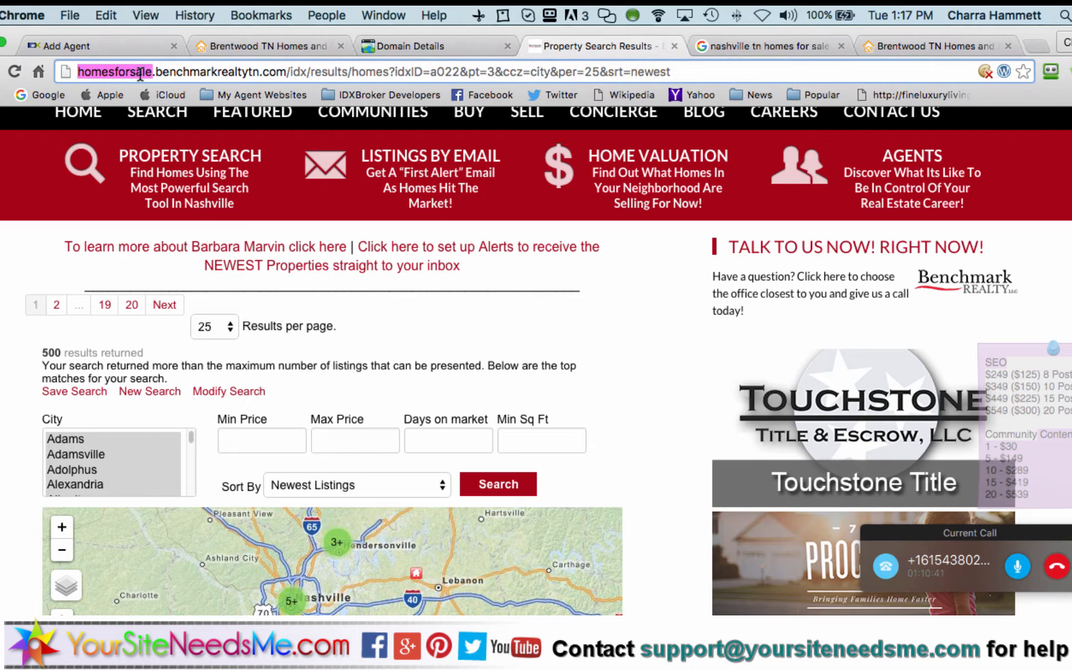
left_click(121, 46)
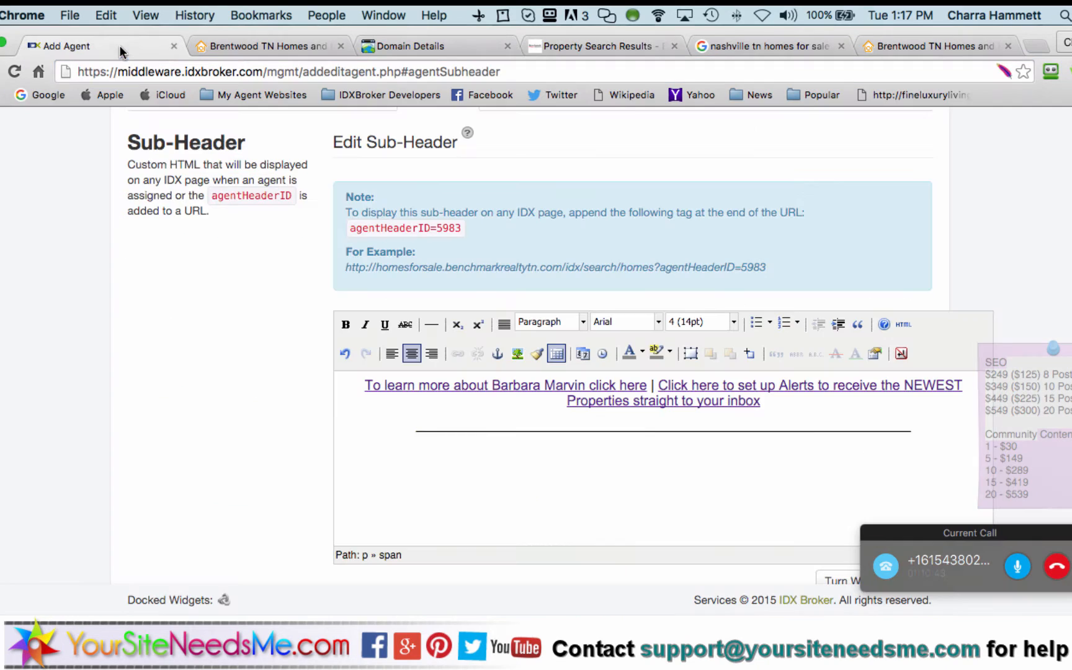
scroll(261, 376, "up", 5)
scroll(261, 371, "up", 1)
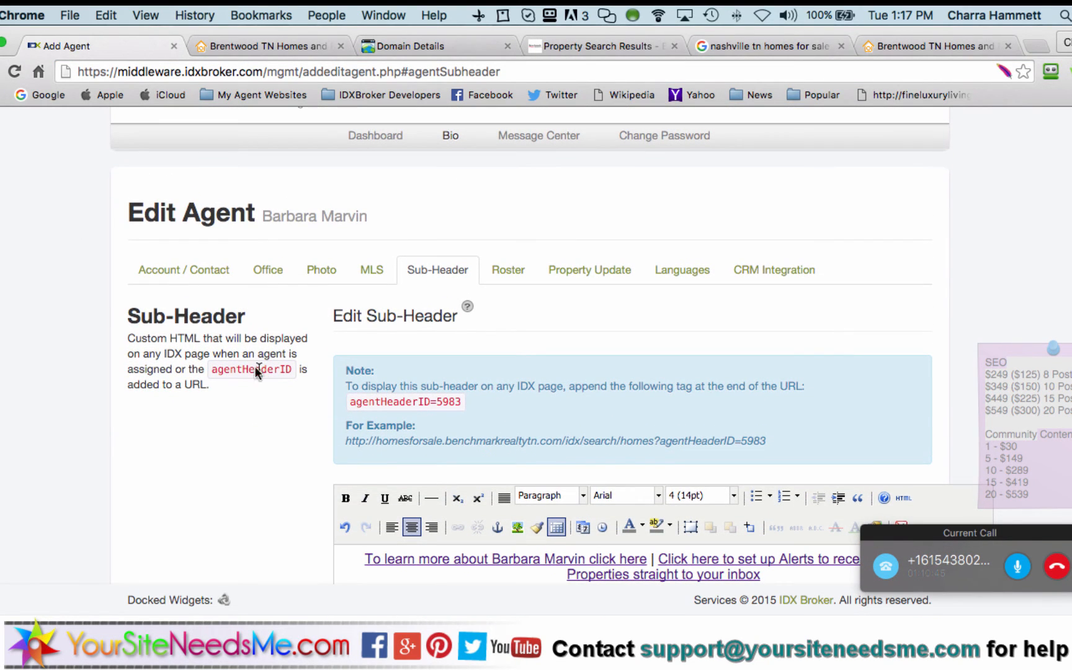
Open the agent's Property Update settings and inspect the empty email Subheader and Signature editors
left_click(586, 277)
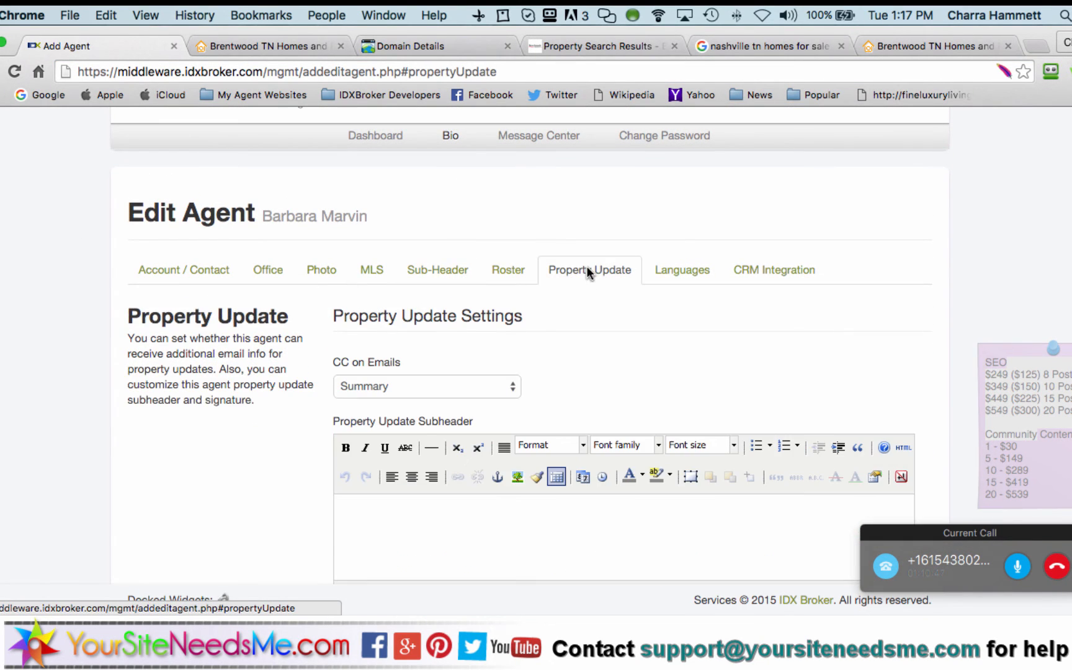
scroll(251, 458, "down", 1)
scroll(246, 467, "down", 5)
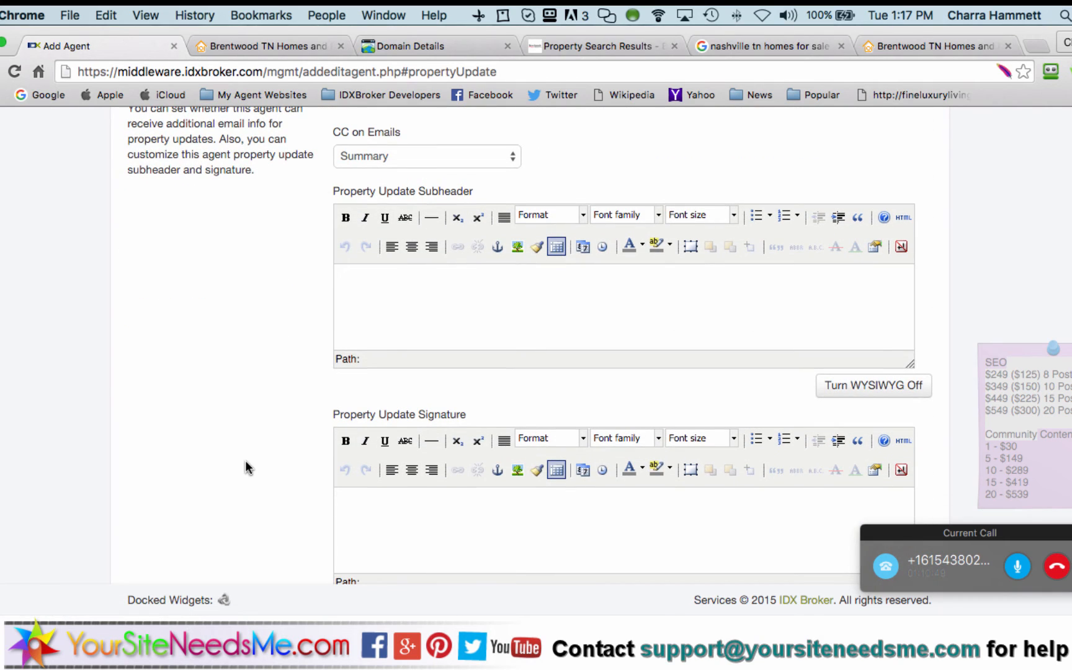
left_click(409, 290)
scroll(292, 346, "down", 3)
left_click(419, 393)
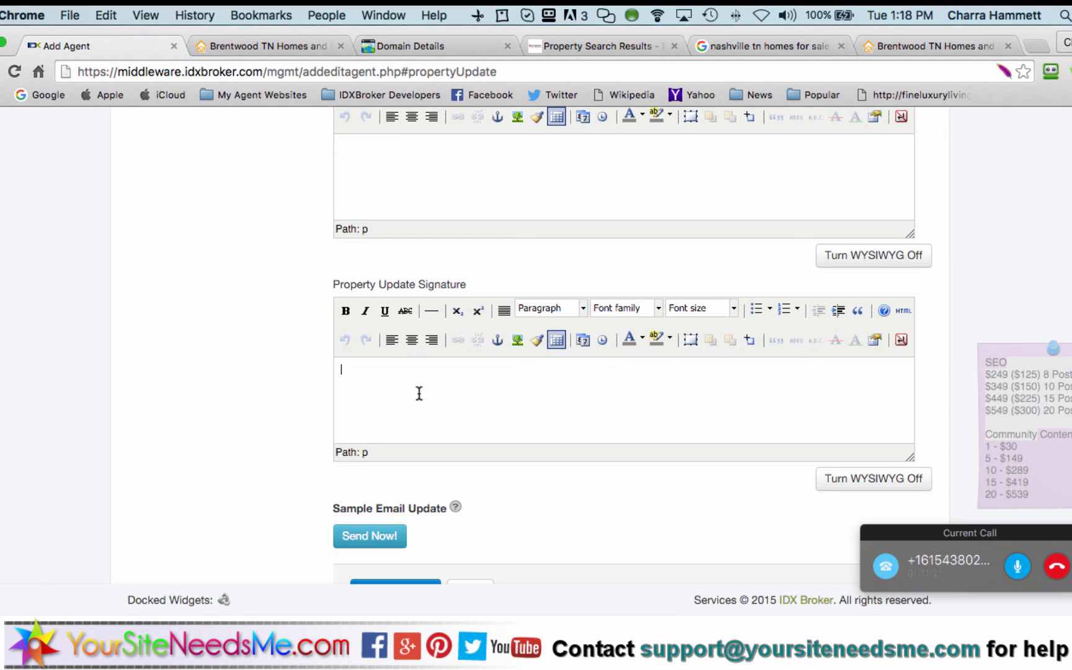
scroll(419, 393, "up", 2)
left_click(425, 248)
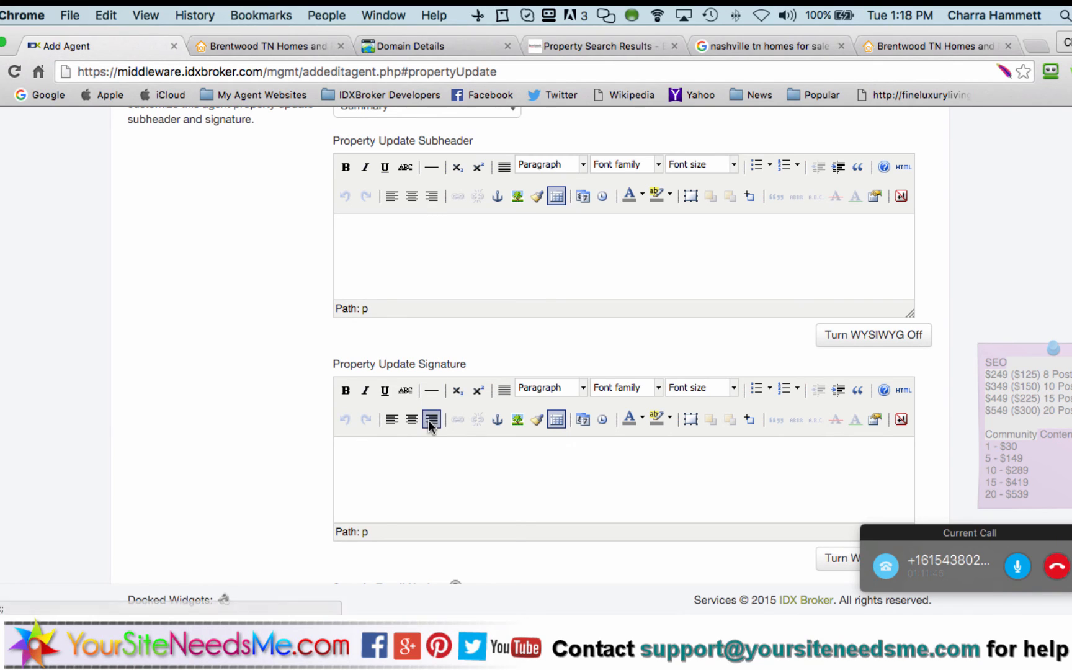
left_click(425, 469)
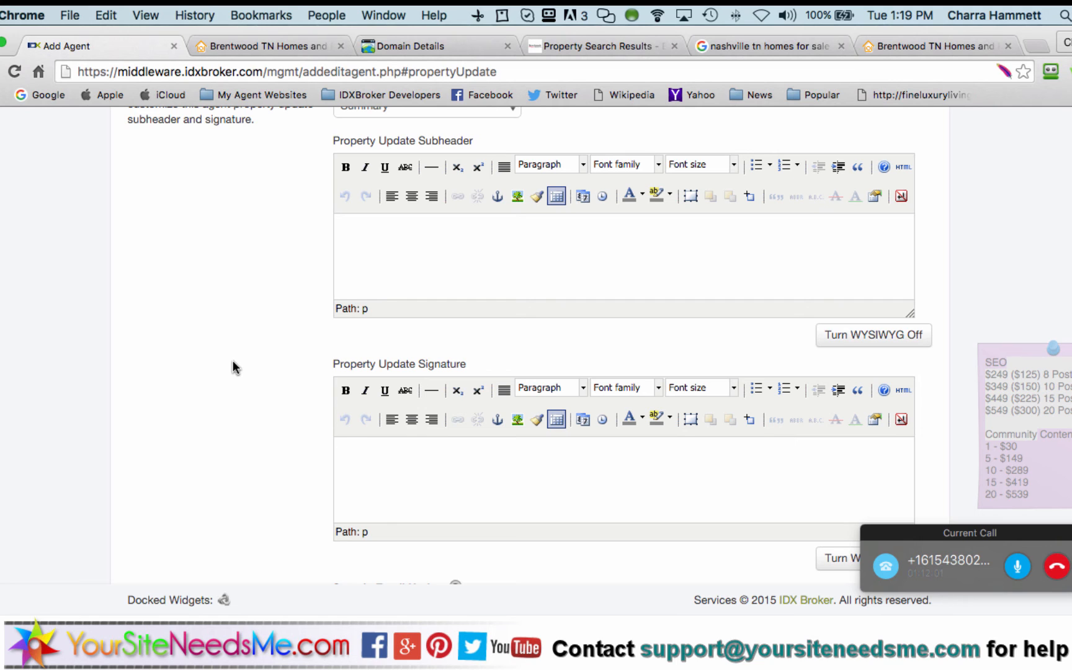
scroll(233, 361, "up", 5)
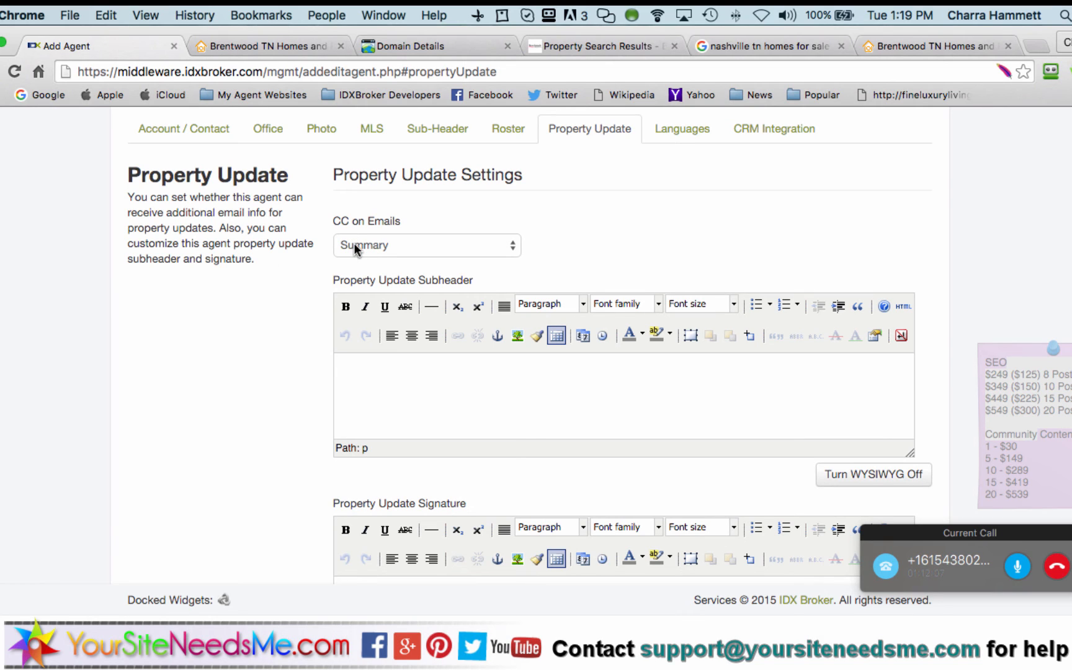
left_click(353, 243)
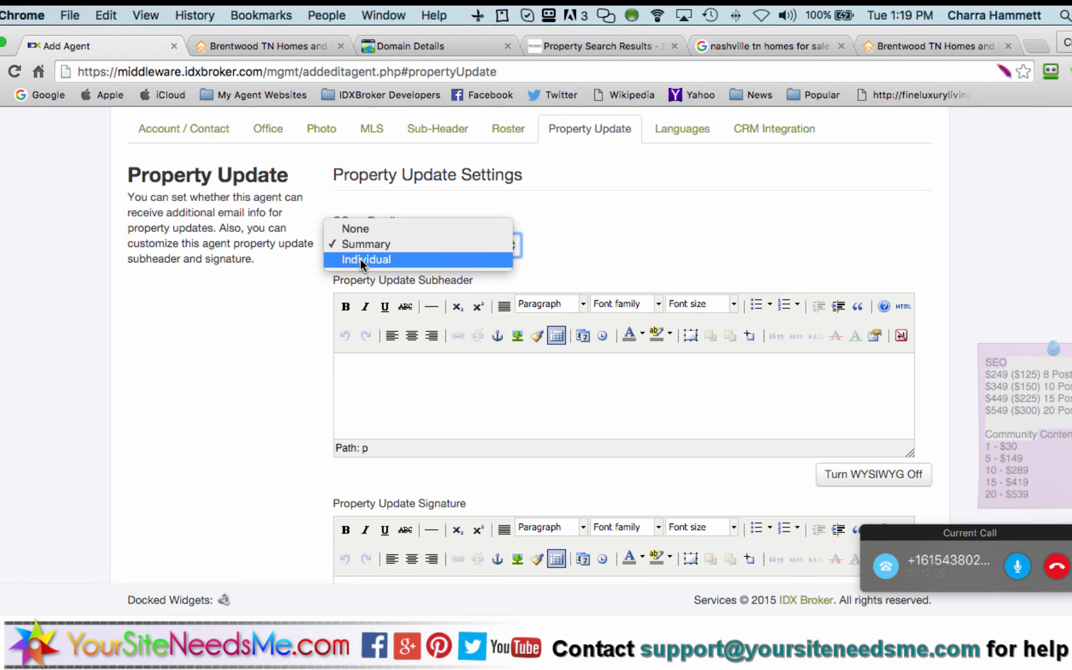
left_click(350, 243)
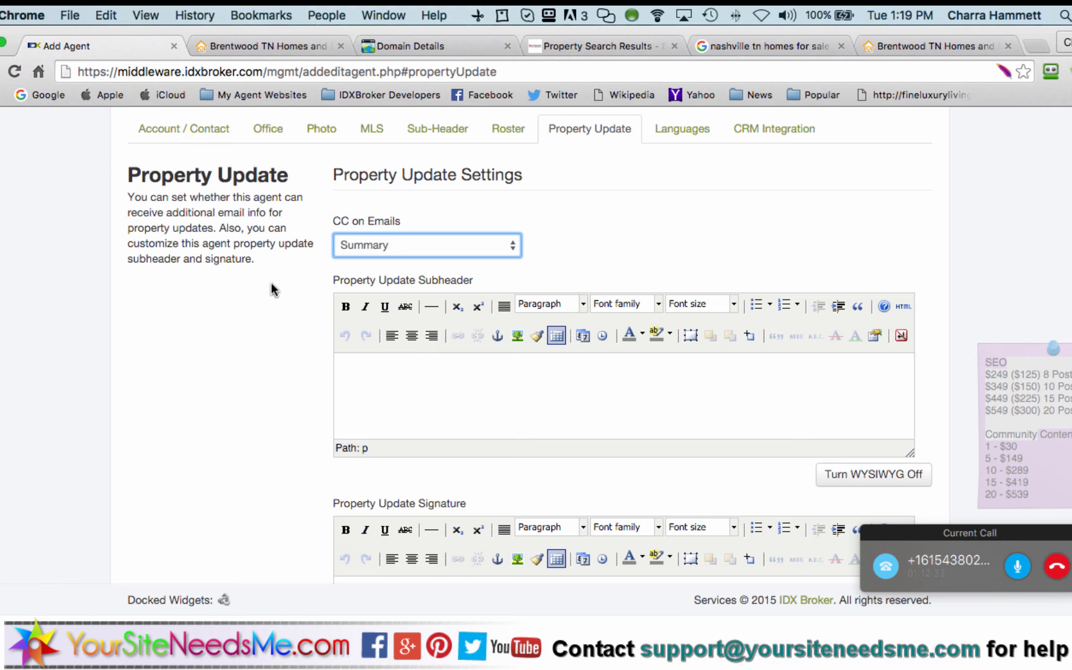
scroll(271, 289, "up", 5)
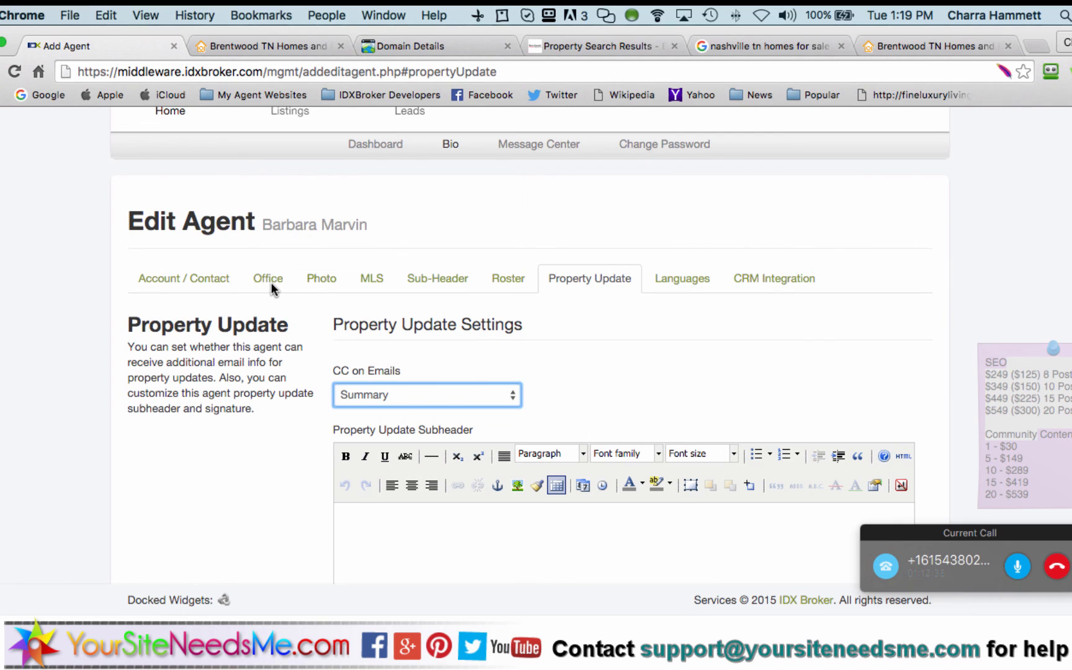
scroll(271, 283, "up", 4)
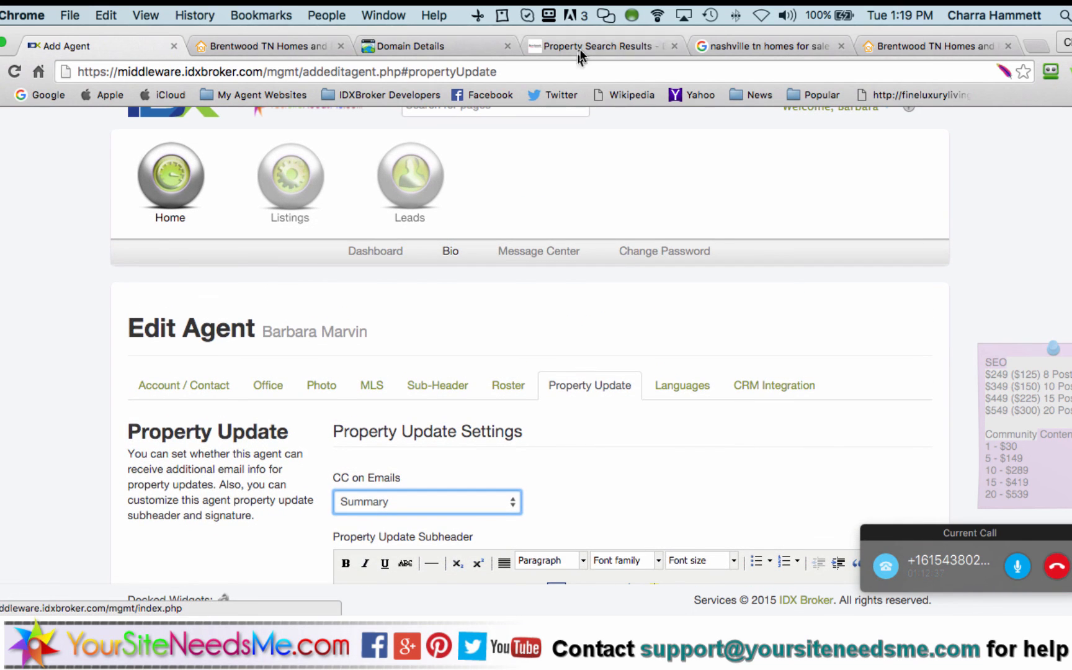
Test the sub-header's alerts link on the live site, then select the homes search page address
left_click(586, 46)
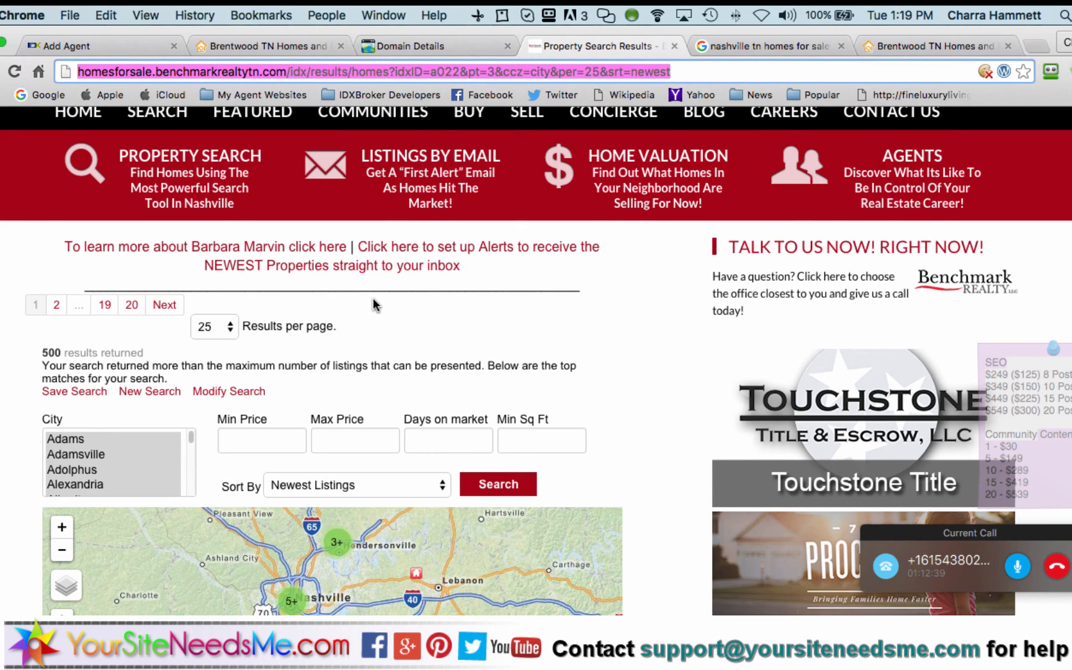
left_click(410, 247)
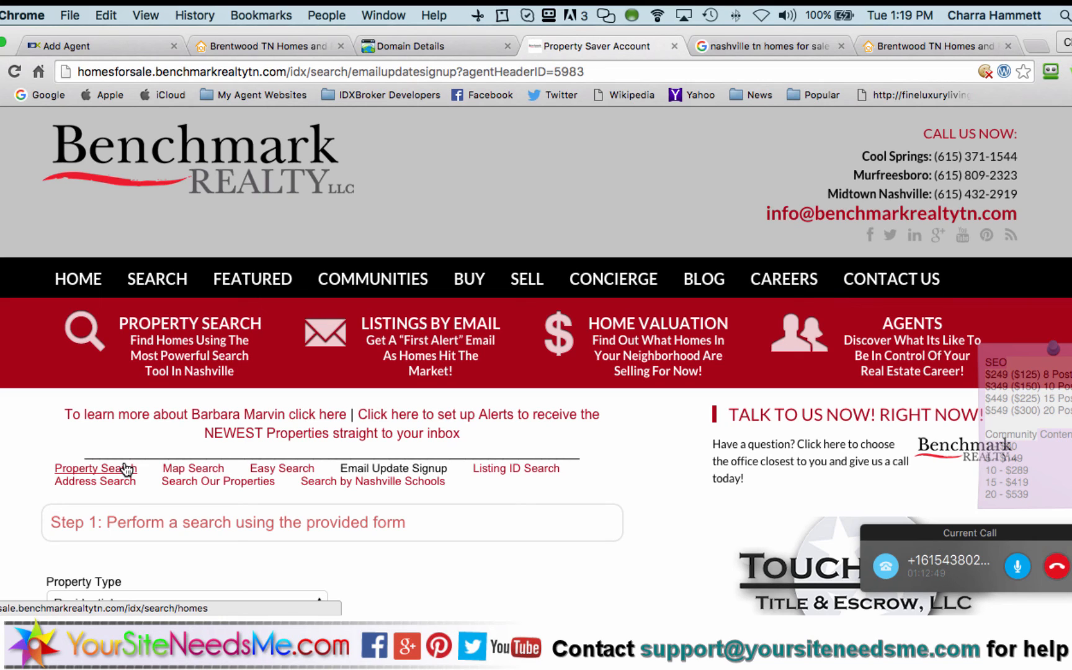
left_click(127, 470)
scroll(6, 457, "down", 2)
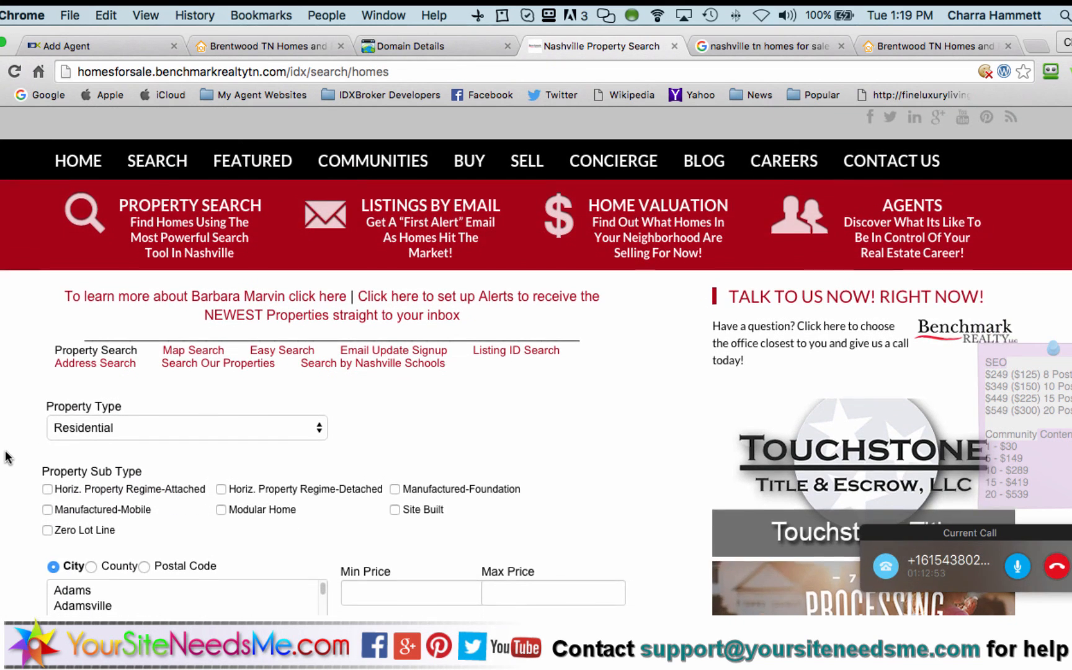
scroll(31, 388, "up", 2)
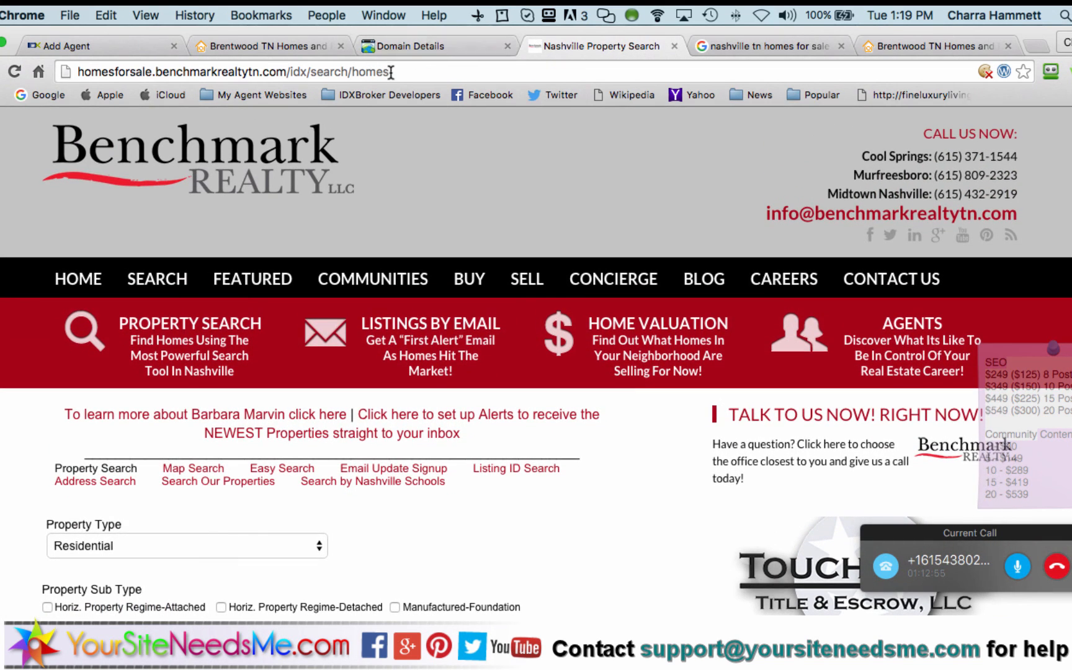
left_click(391, 72)
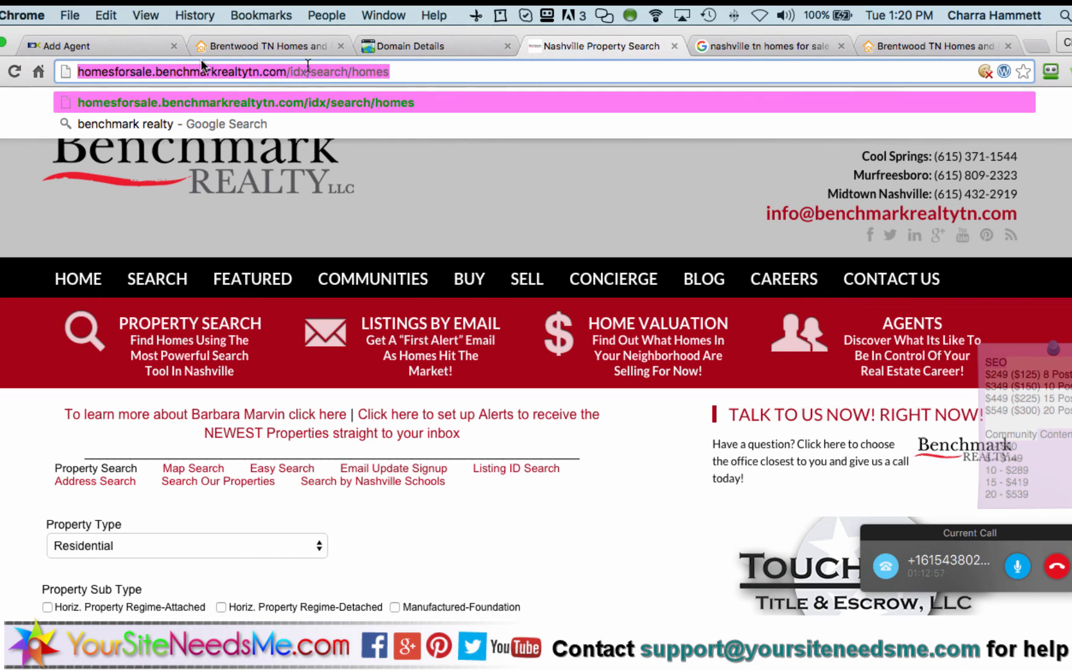
Select the example URL ending agentHeaderID=5983 in the agent's Sub-Header settings
left_click(111, 46)
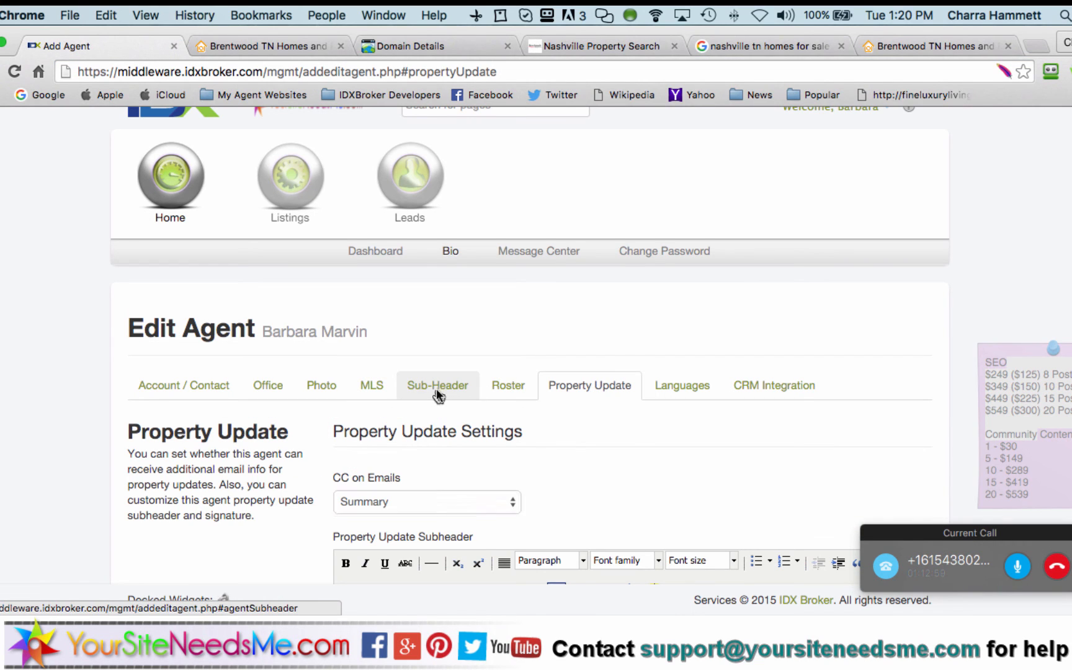
left_click(437, 387)
scroll(471, 471, "down", 2)
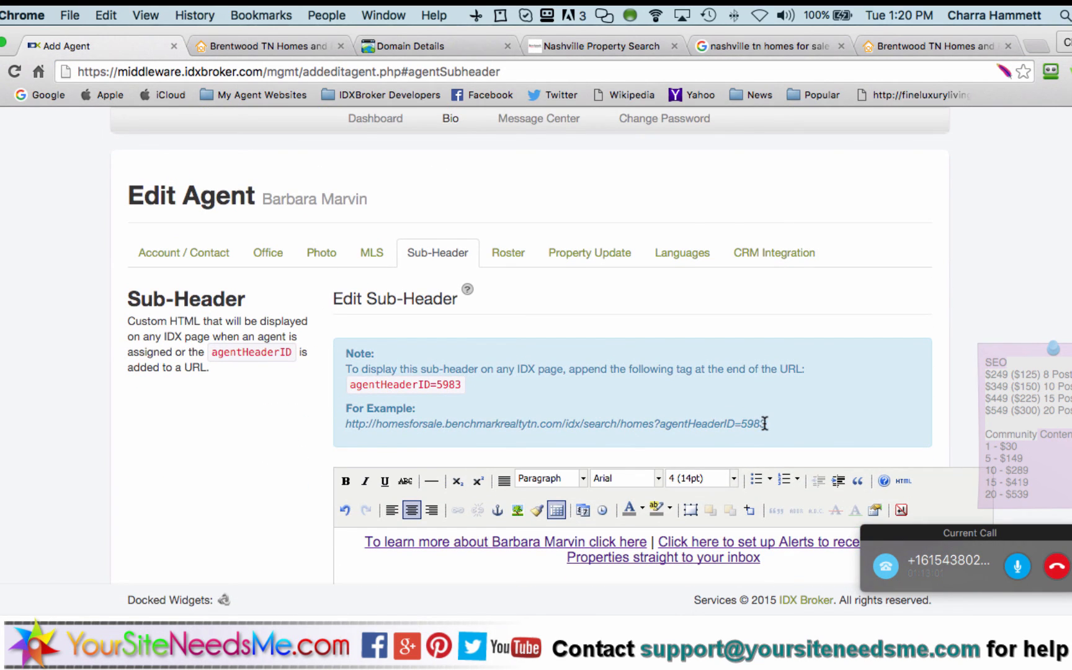
left_click_drag(762, 423, 348, 424)
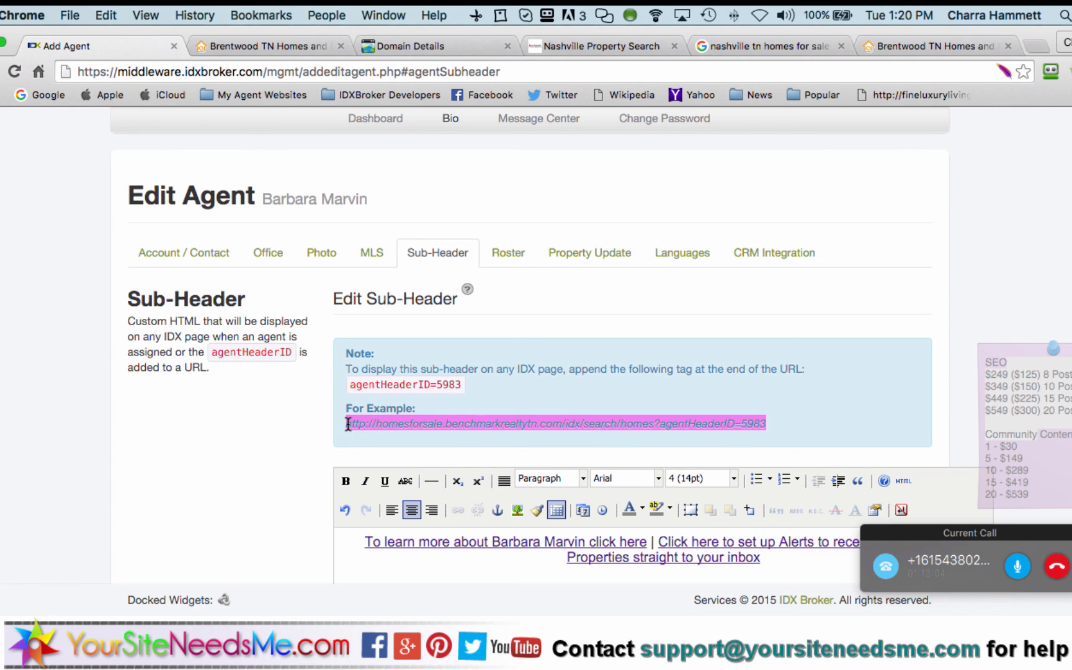
left_click(427, 42)
scroll(437, 416, "down", 3)
left_click(204, 490)
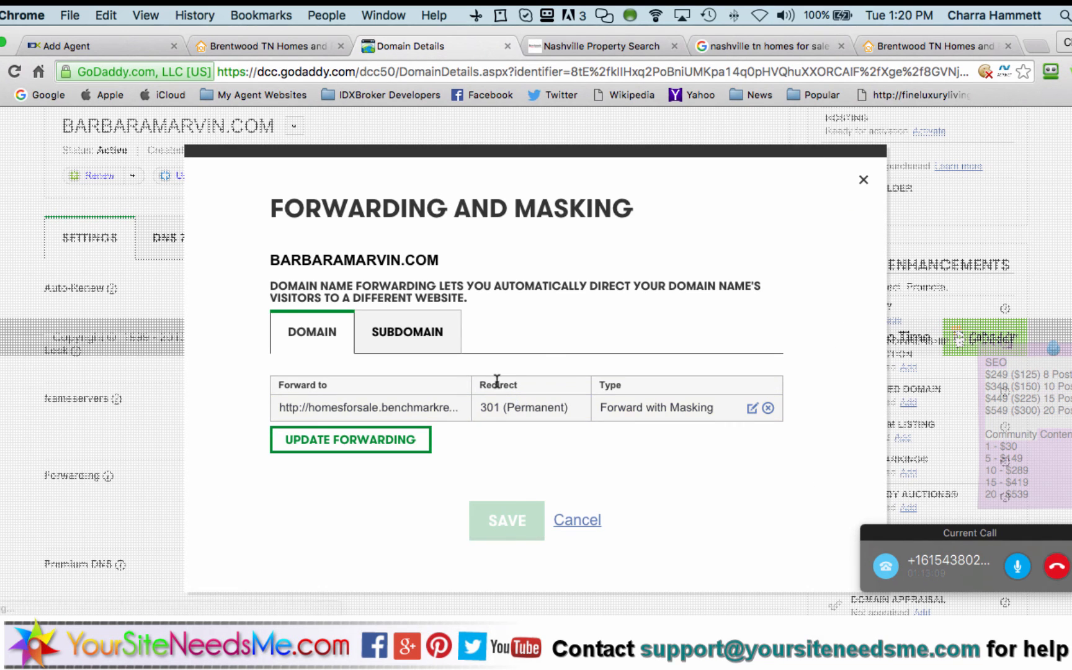
left_click(751, 409)
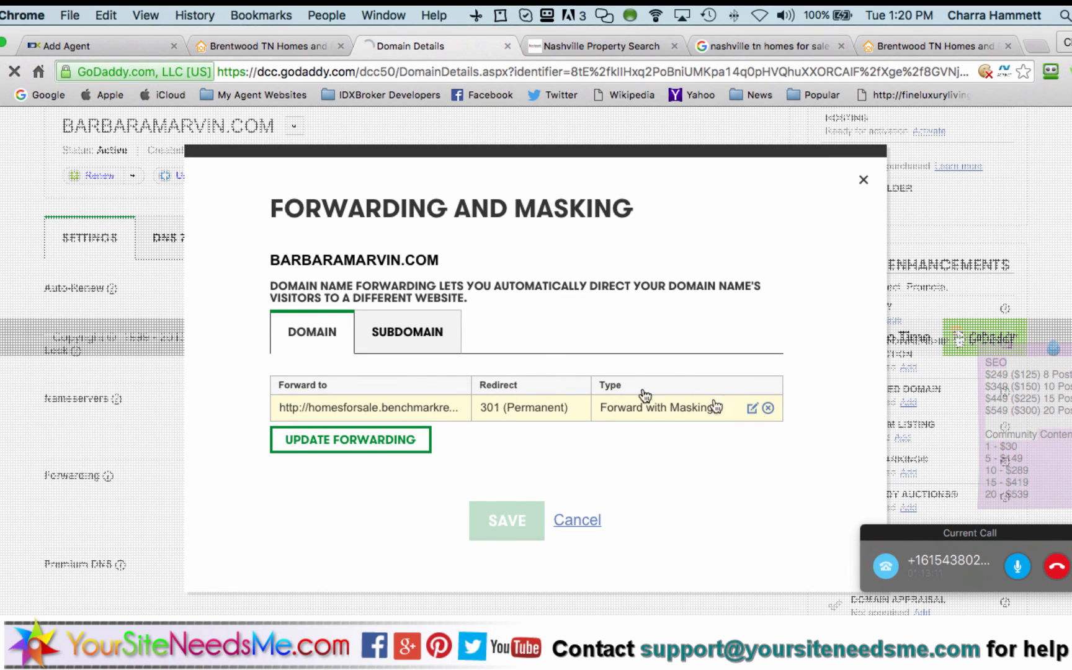
left_click(491, 278)
key("super+a")
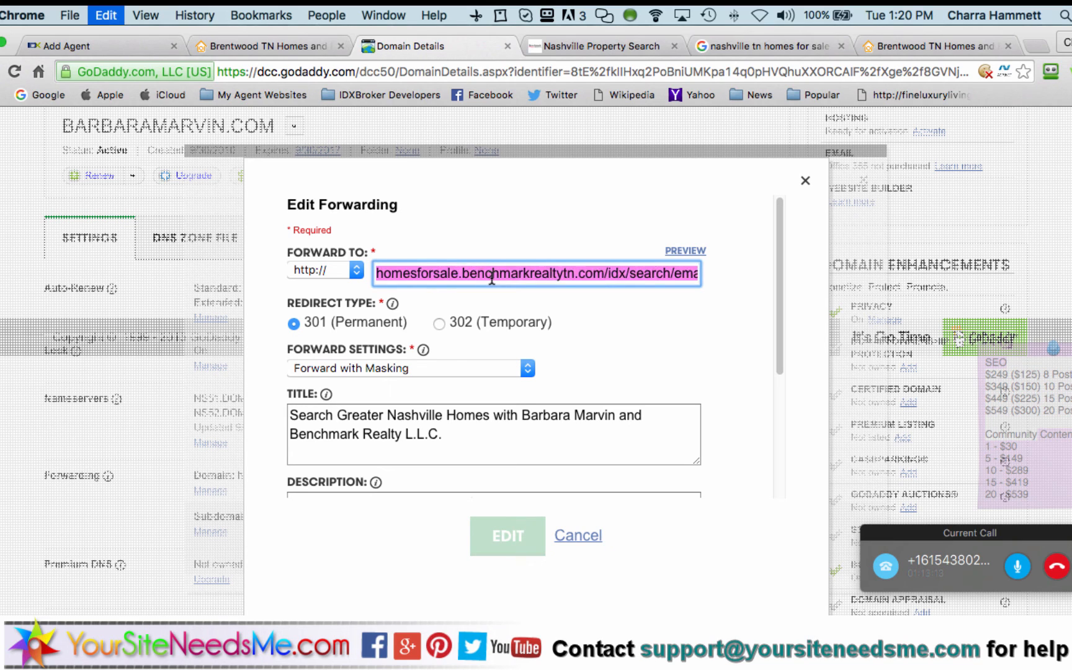
key("super+v")
key("super+Left")
key("shift+Right")
key("shift+Right")
key("shift+Right")
key("shift+Right")
key("shift+Right")
key("shift+Right")
key("shift+Right")
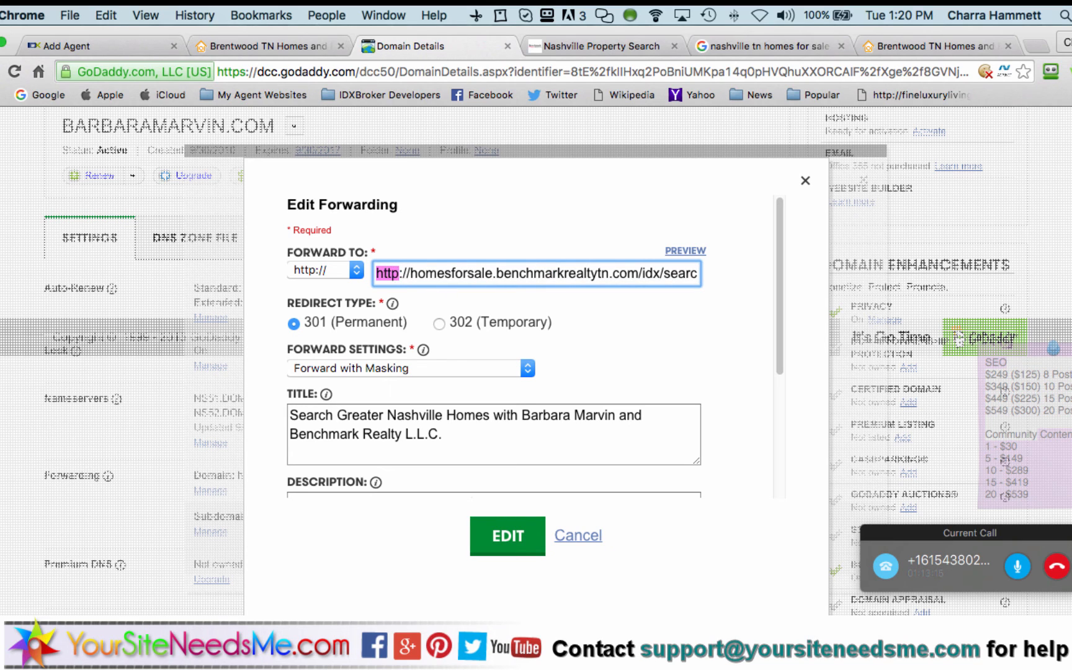
key("BackSpace")
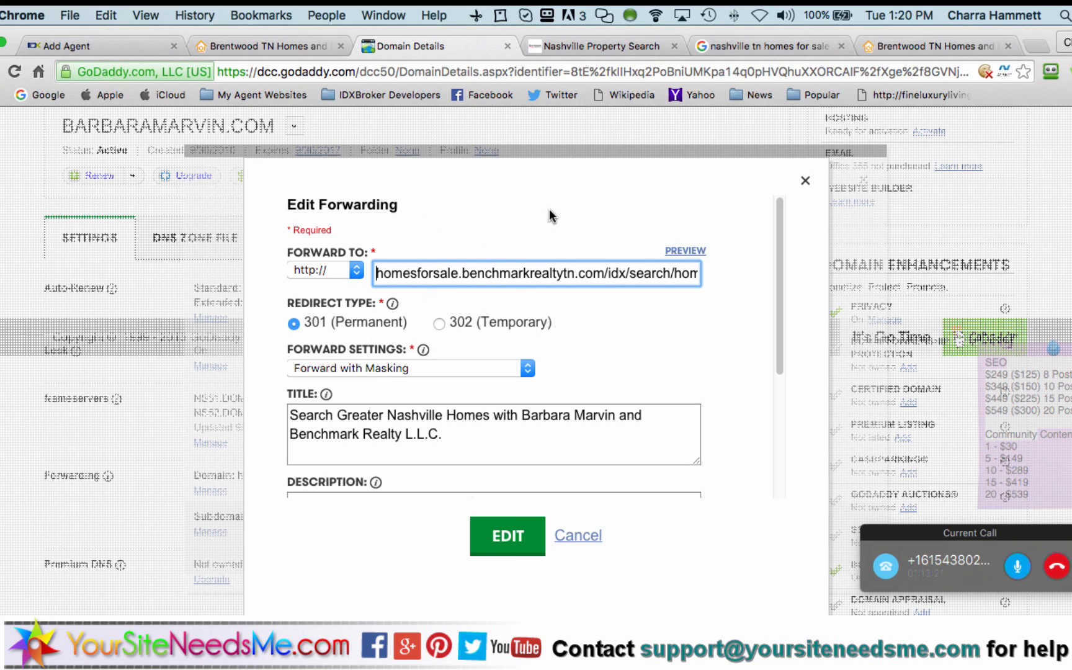
left_click(508, 534)
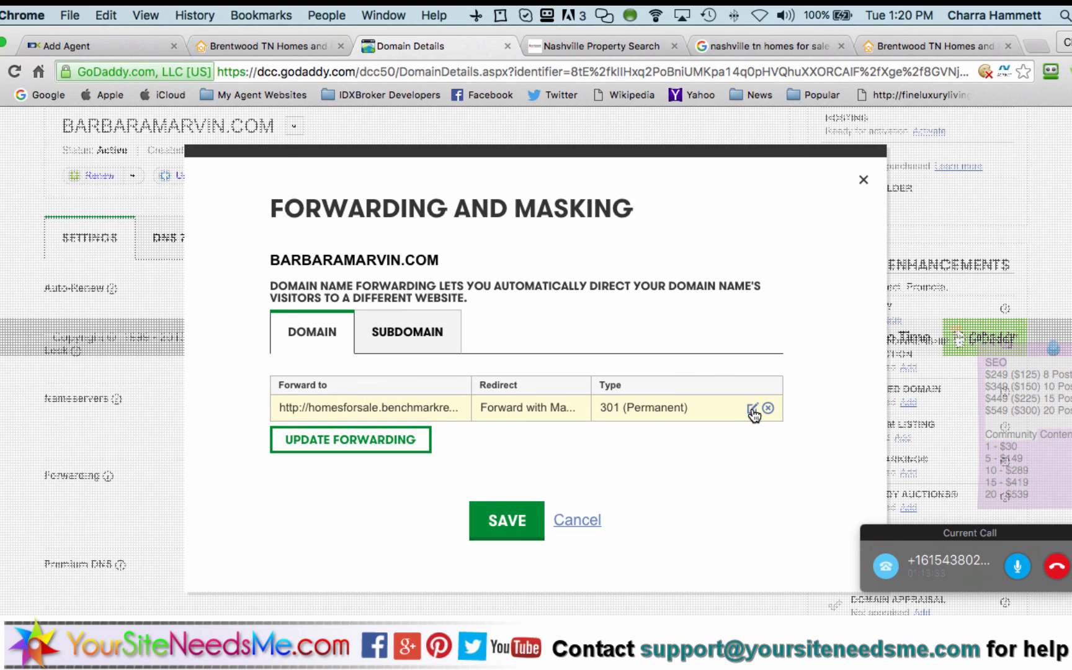
left_click(507, 519)
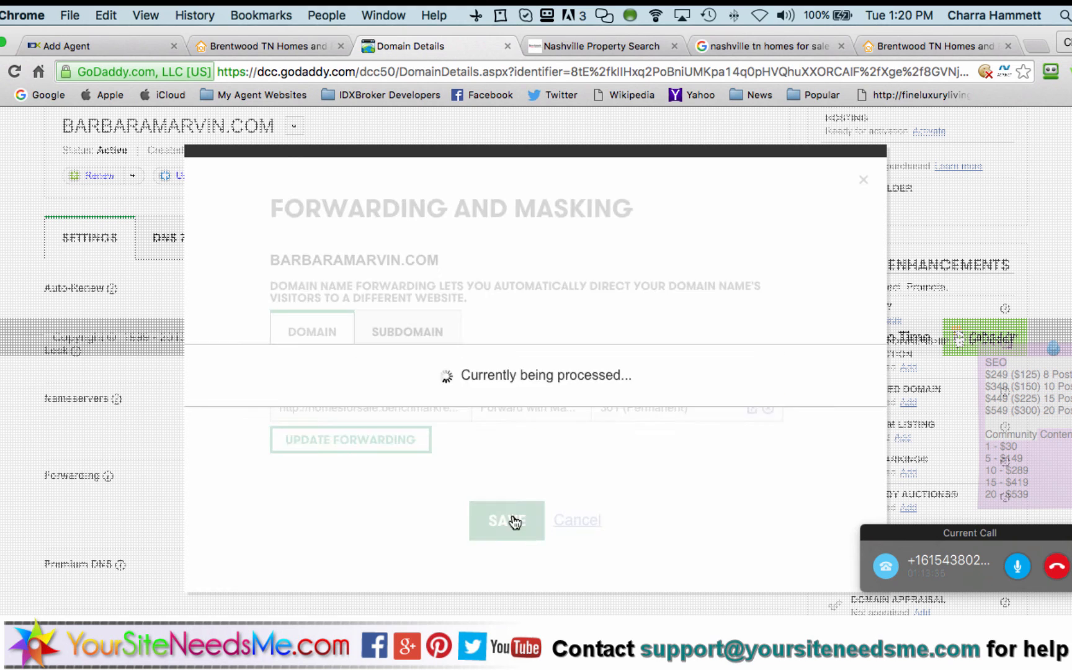